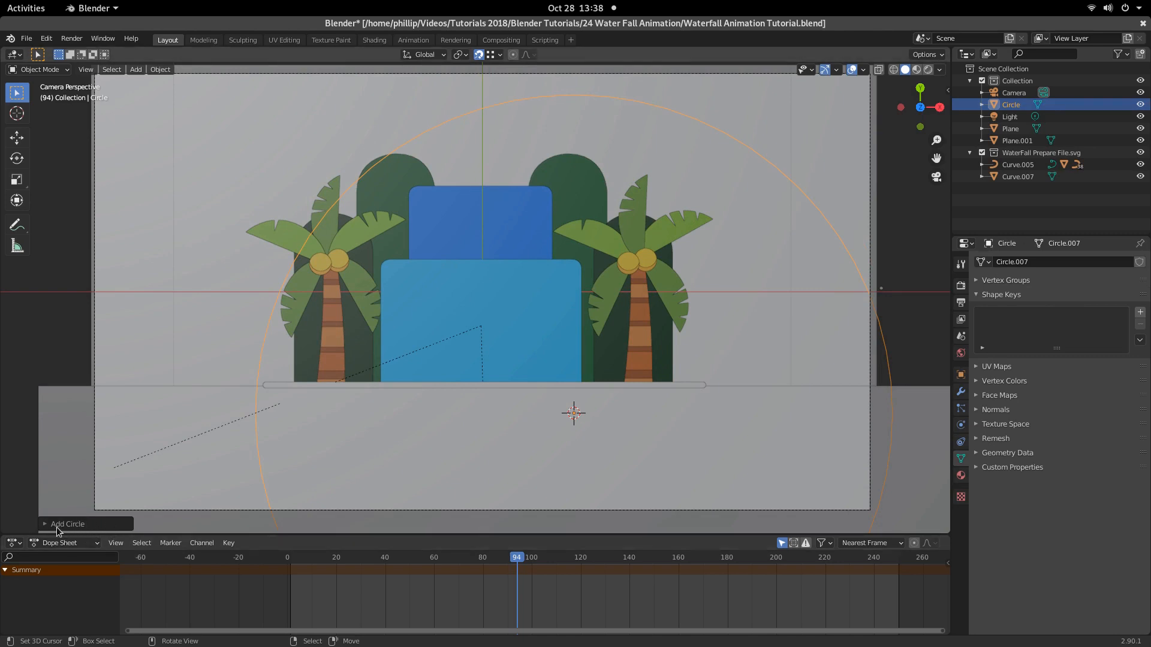
# Step: Review the vertex count in the new circle's creation settings, leaving the options collapsed again
pyautogui.click(57, 527)
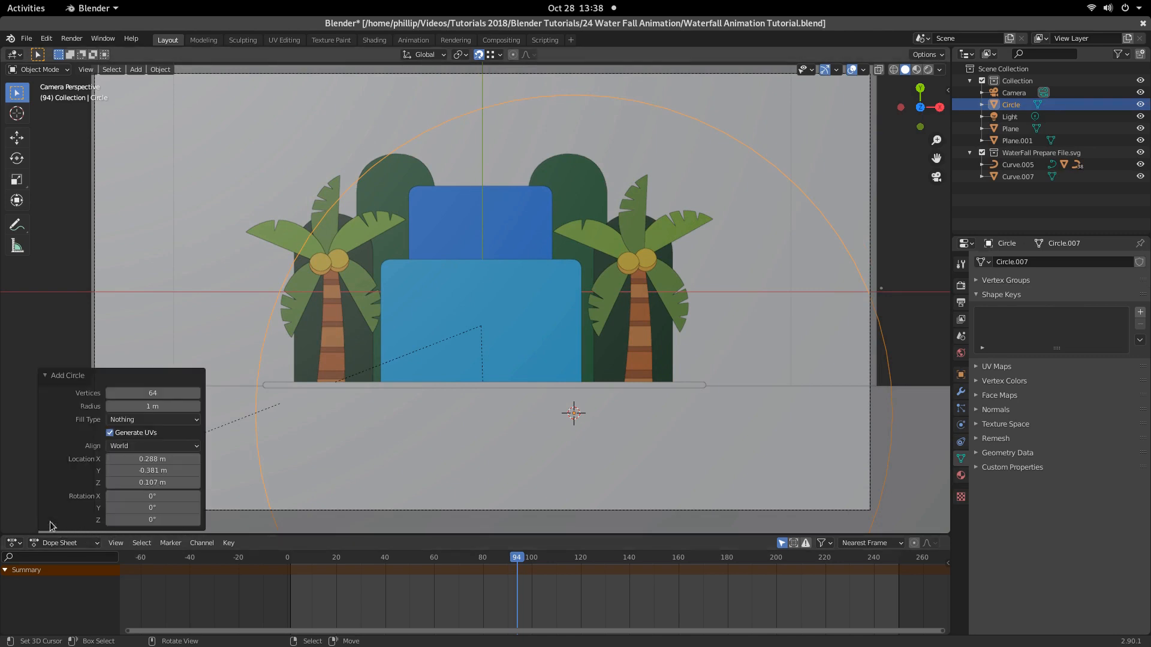
pyautogui.click(148, 394)
pyautogui.click(39, 374)
pyautogui.click(44, 375)
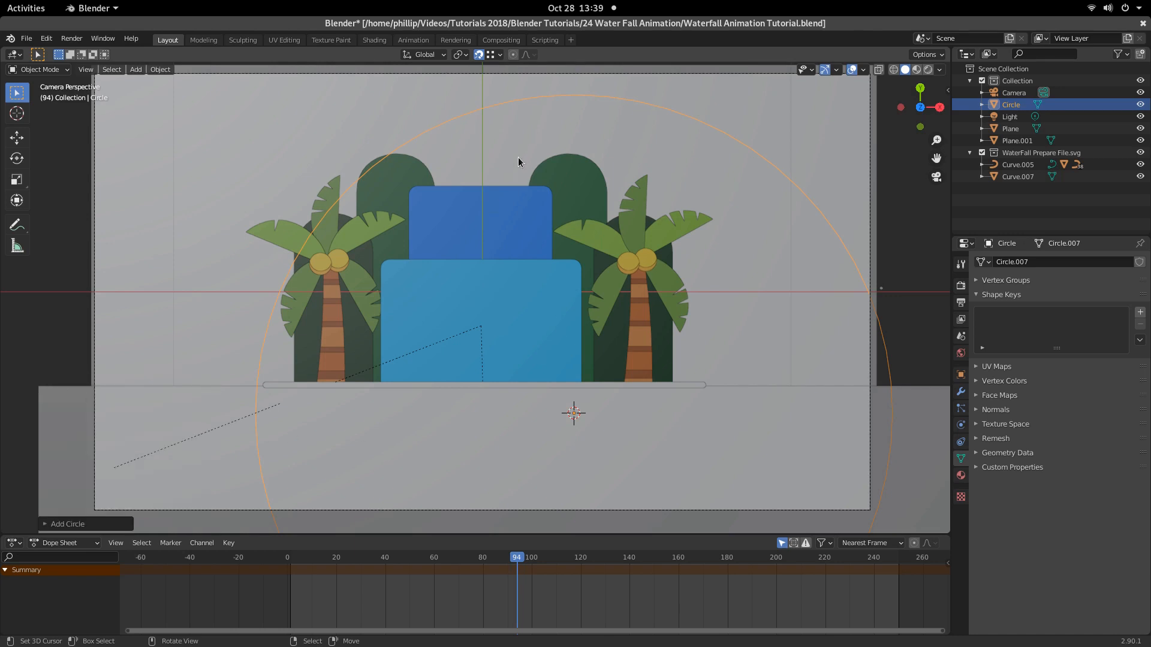
pyautogui.press('Tab')
pyautogui.scroll(-3, 258, 257)
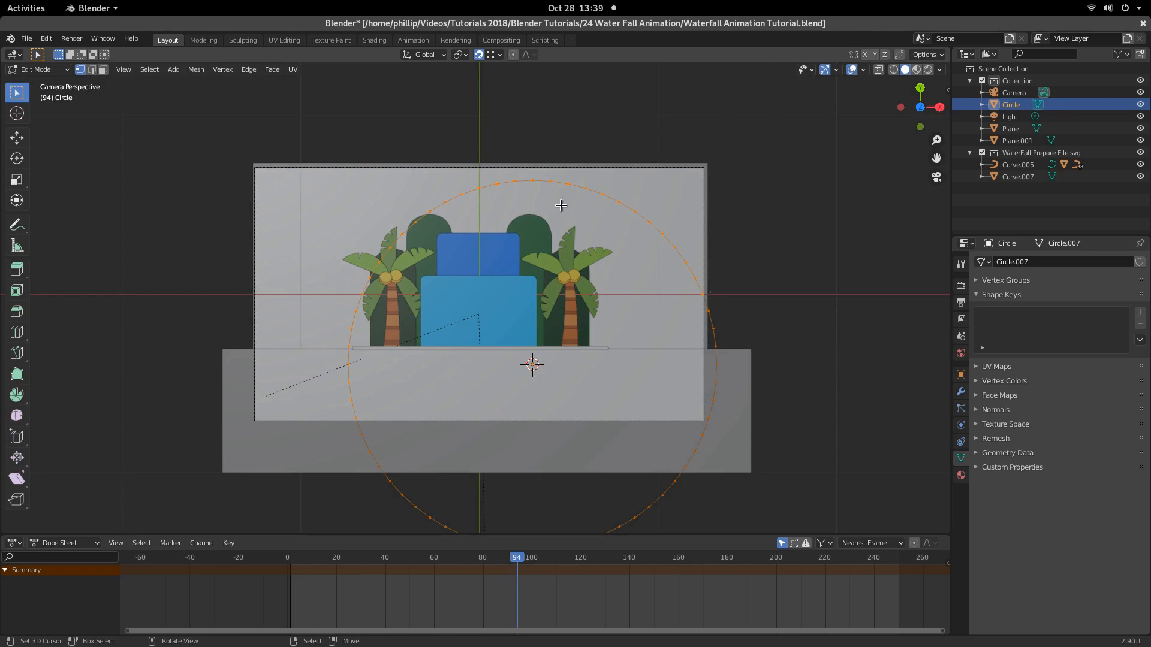
pyautogui.scroll(2, 405, 300)
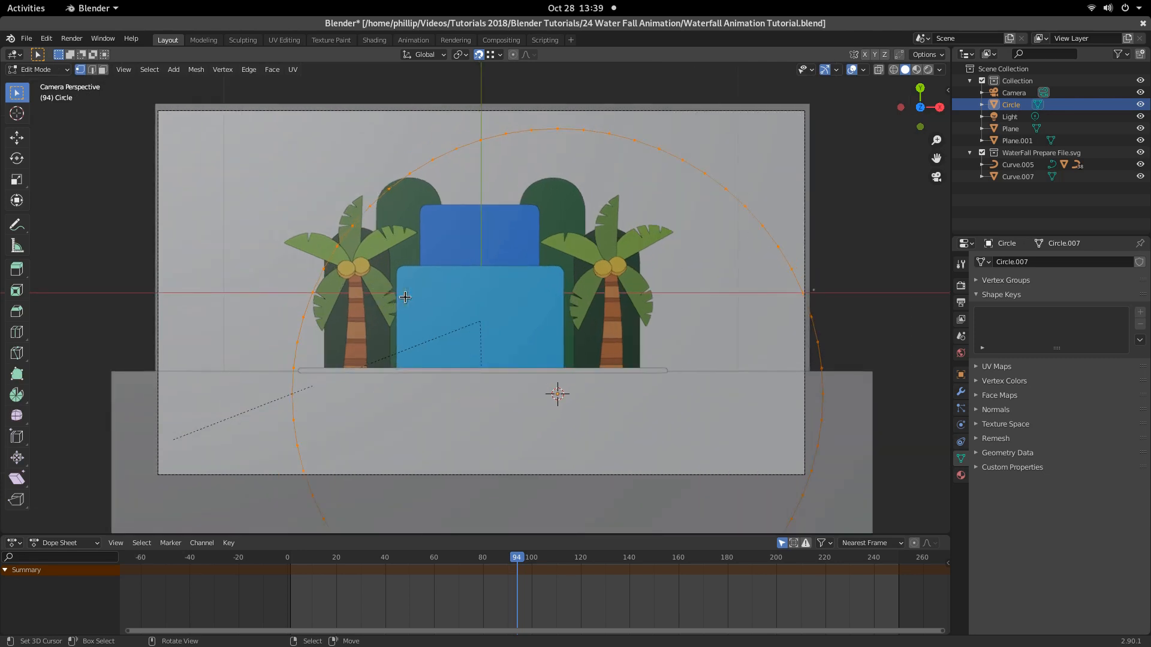
pyautogui.scroll(-1, 405, 297)
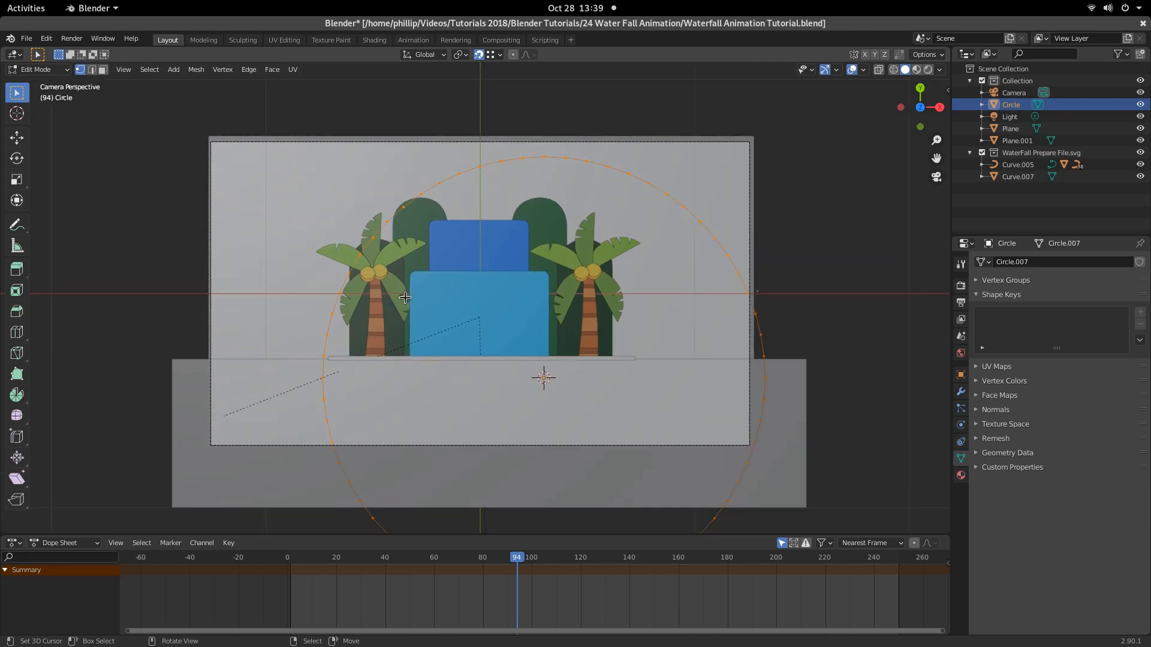
pyautogui.scroll(1, 405, 298)
pyautogui.press('Tab')
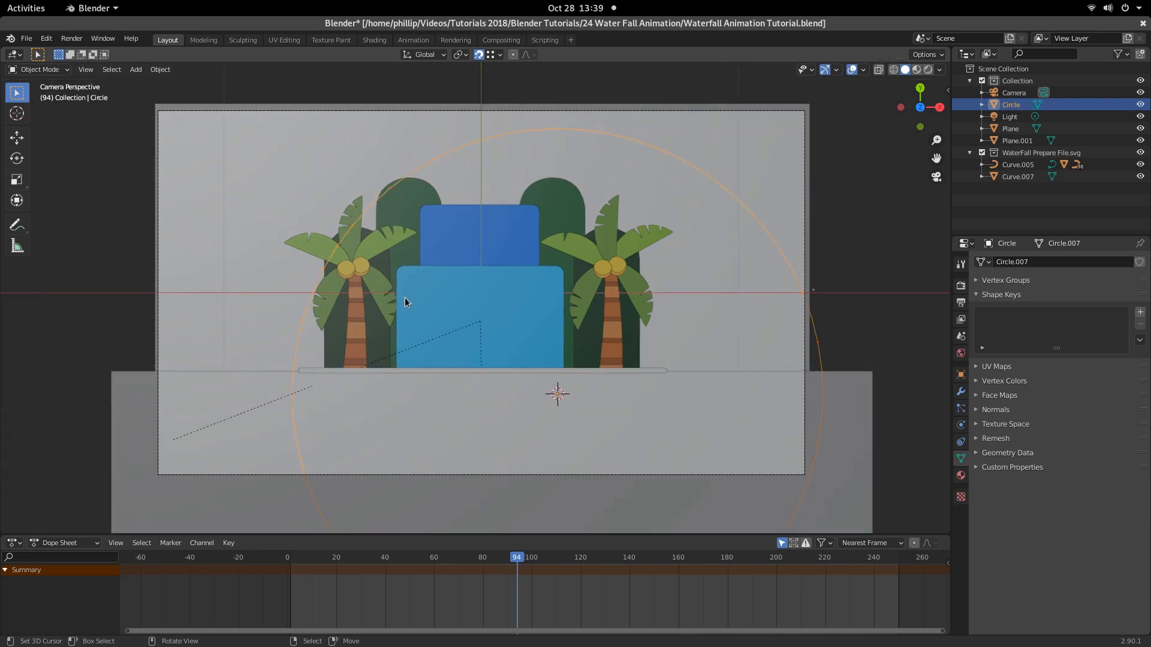
# Step: Fill the circle outline with a single face in Edit Mode, using all of its vertices
pyautogui.click(39, 70)
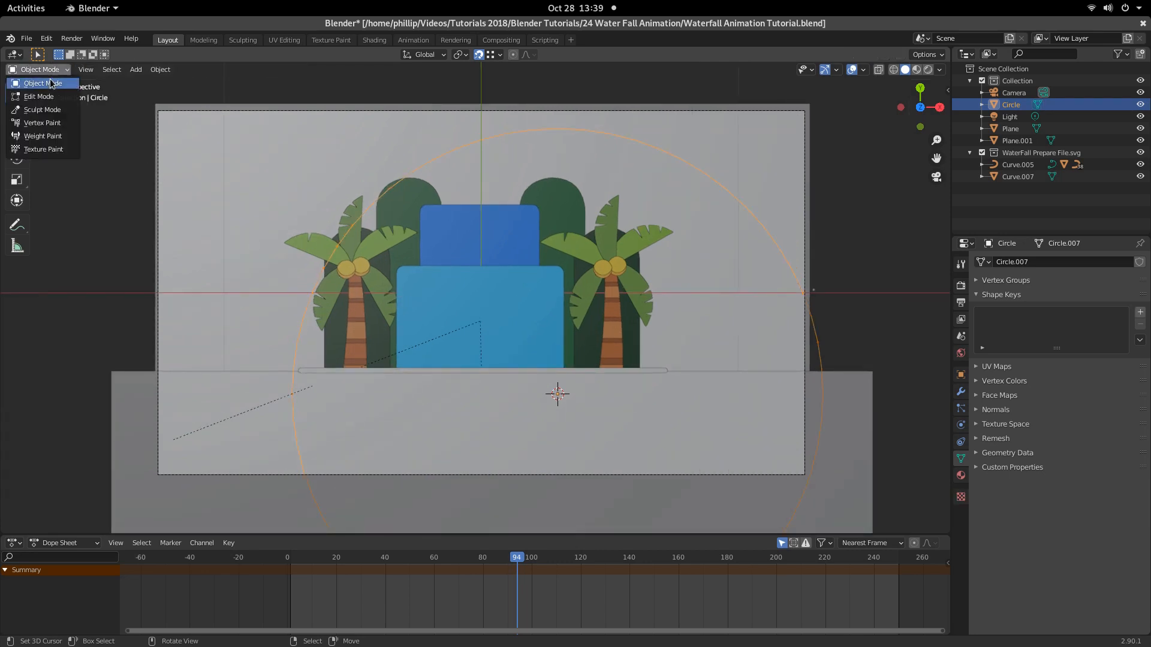
pyautogui.click(39, 96)
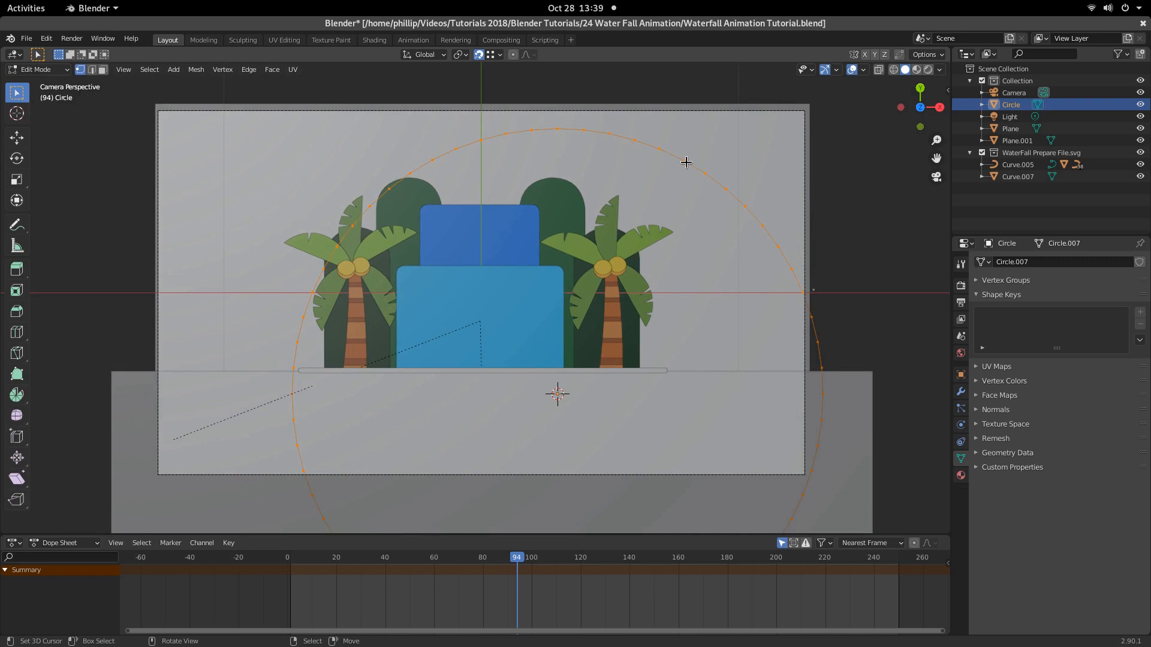
pyautogui.hotkey('alt', 'a')
pyautogui.press('a')
pyautogui.press('f')
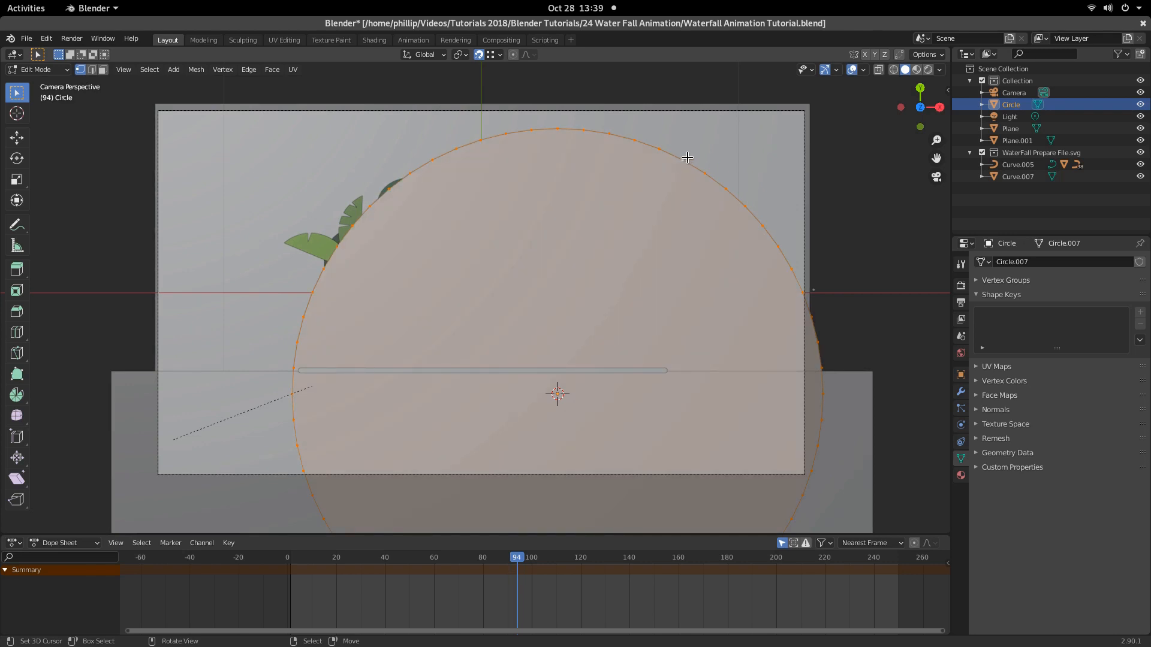
# Step: Scale the whole circle down to a small disc in Object Mode and move it to the lower-left corner of the light blue waterfall block
pyautogui.press('s')
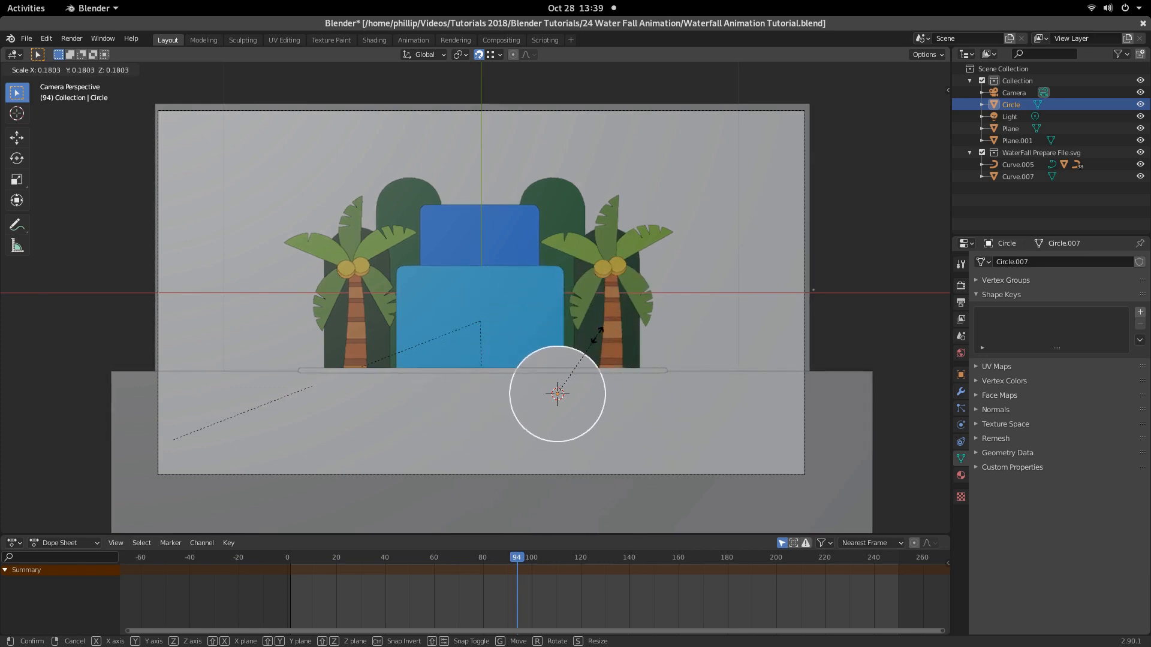
pyautogui.click(591, 352)
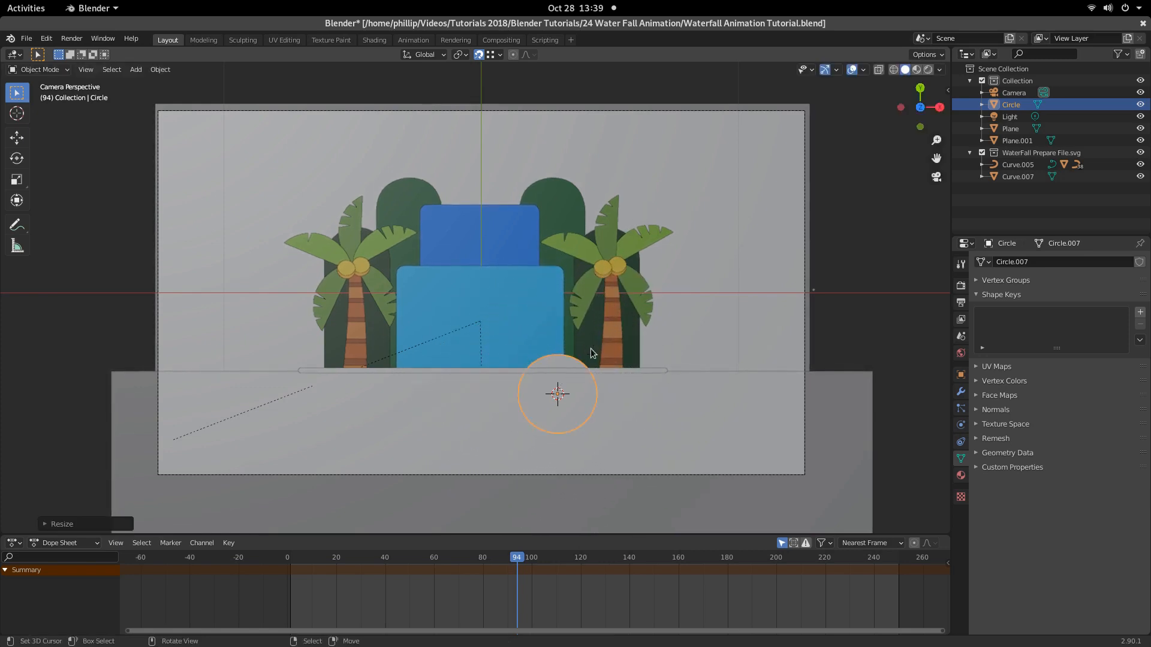
pyautogui.press('g')
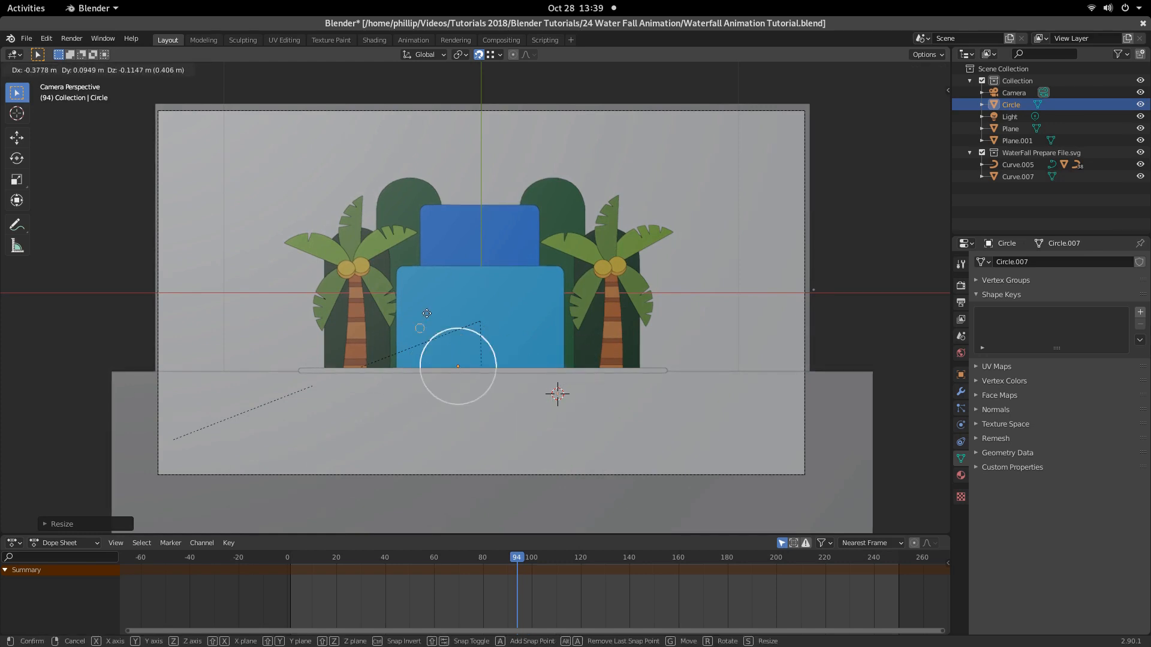
pyautogui.click(426, 313)
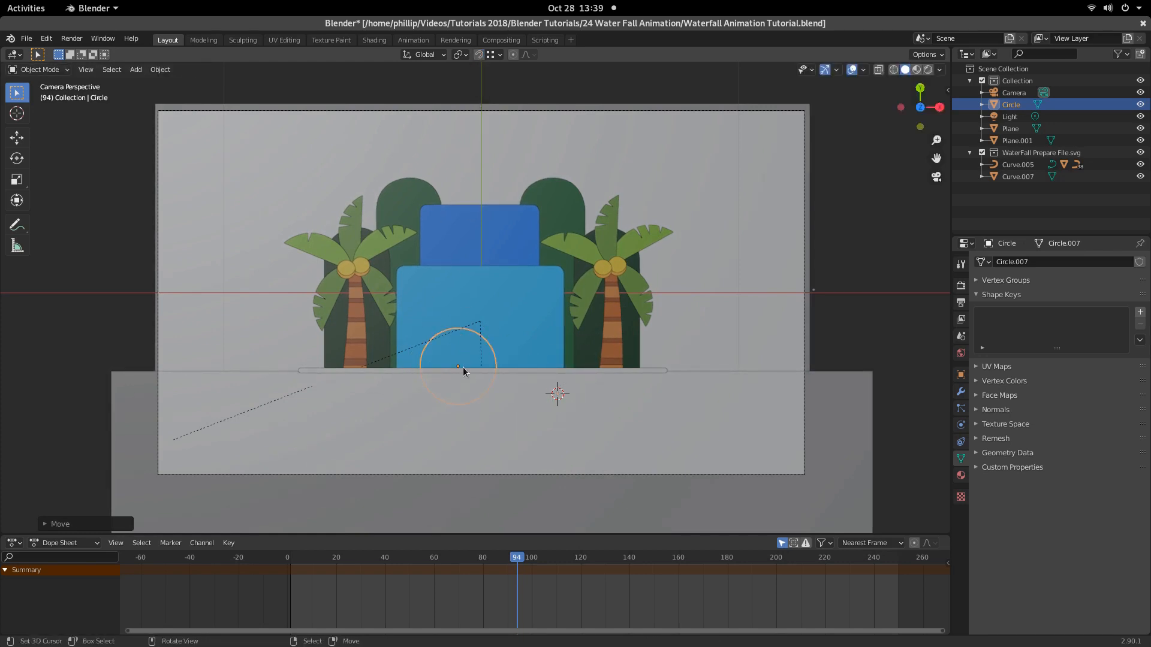
pyautogui.press('g')
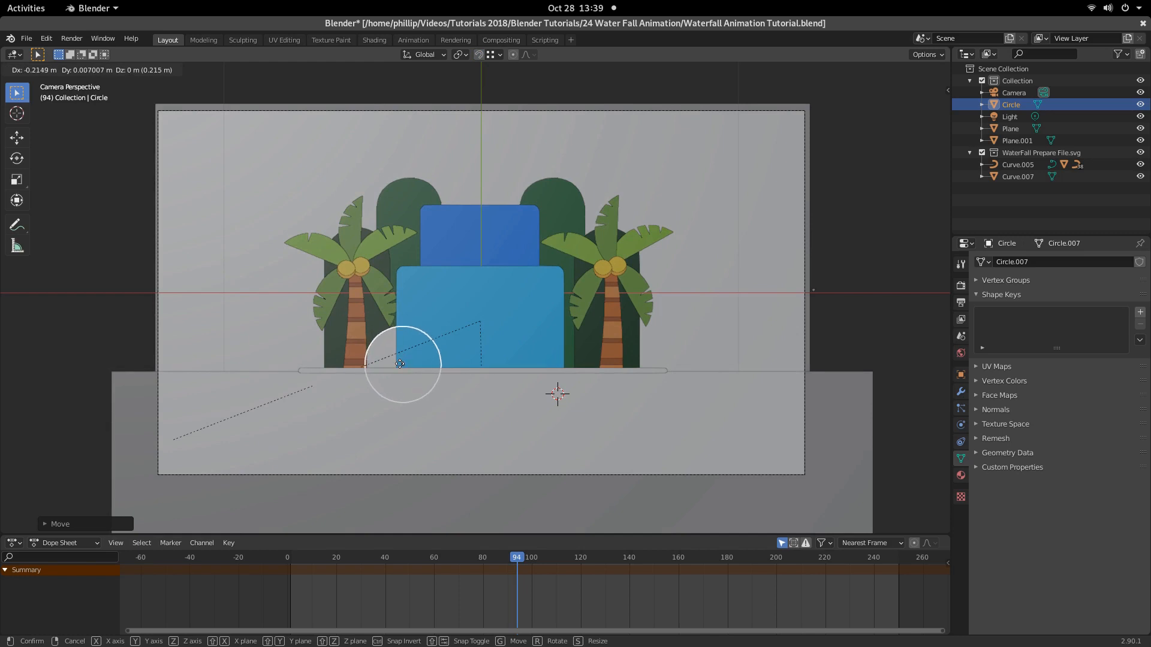
pyautogui.click(395, 366)
pyautogui.scroll(2, 397, 383)
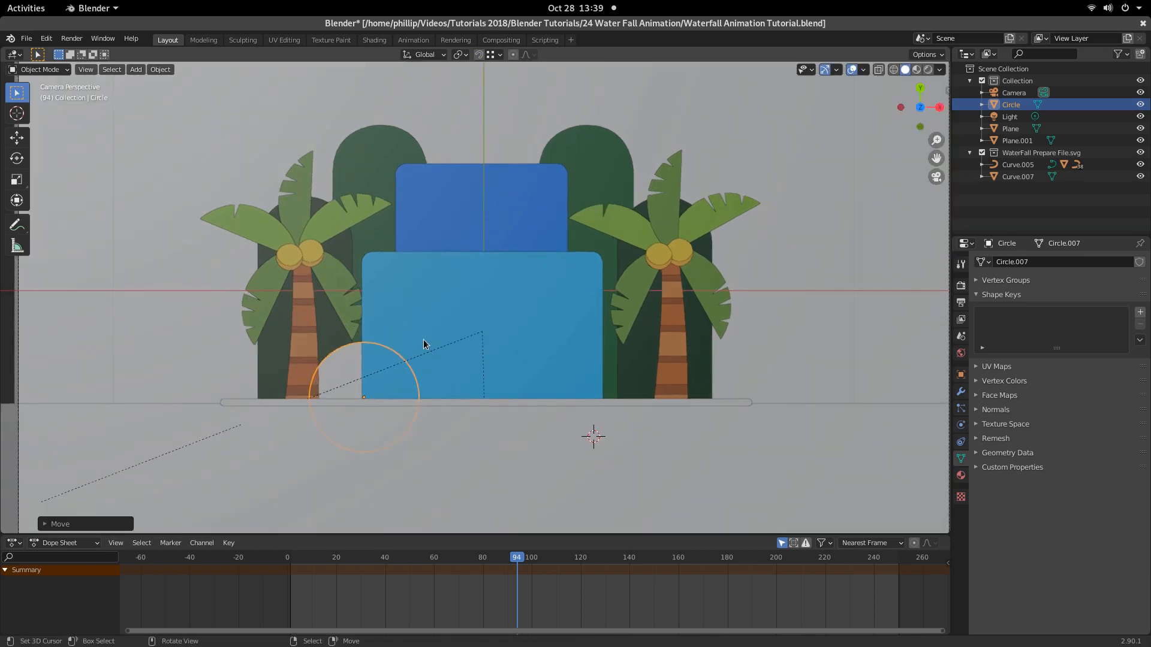
pyautogui.scroll(-2, 383, 363)
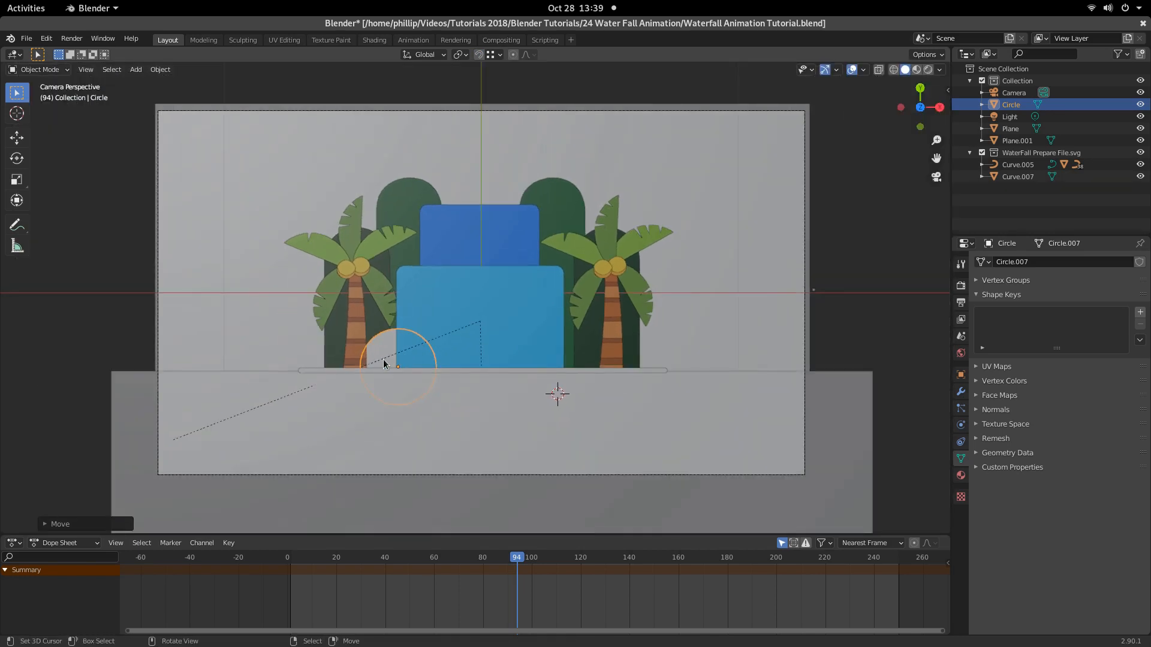
# Step: Move the disc about 0.08 m along Z and shrink it to a scale of about 0.113 at the waterfall's lower-left corner
pyautogui.press('g')
pyautogui.press('z')
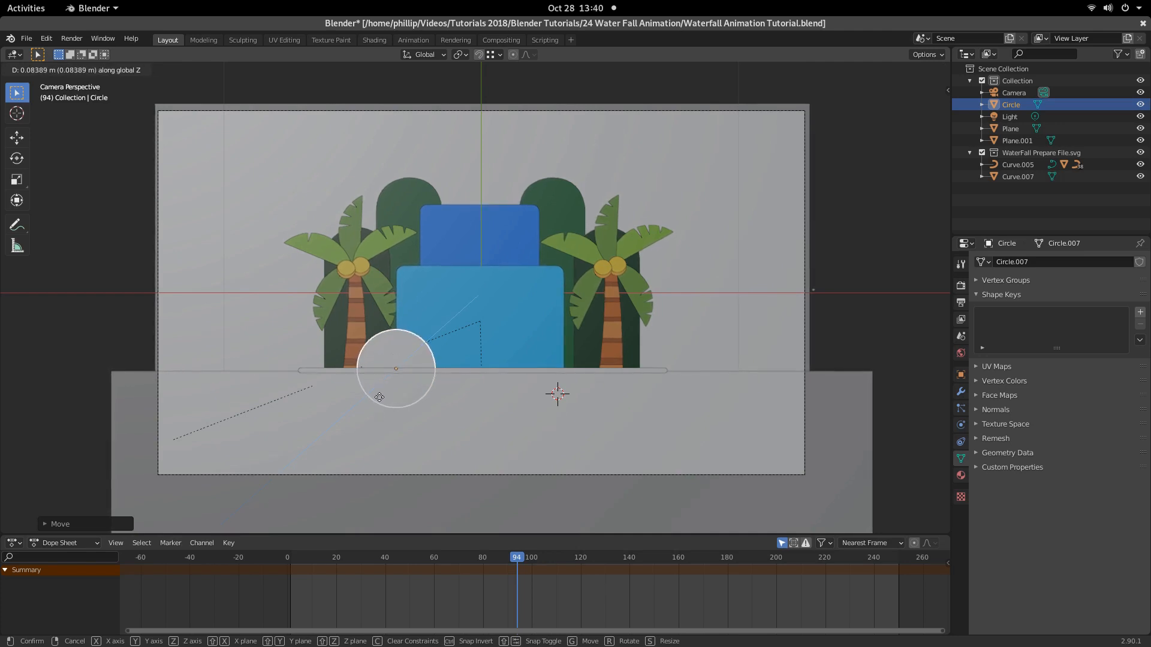
pyautogui.click(380, 394)
pyautogui.press('s')
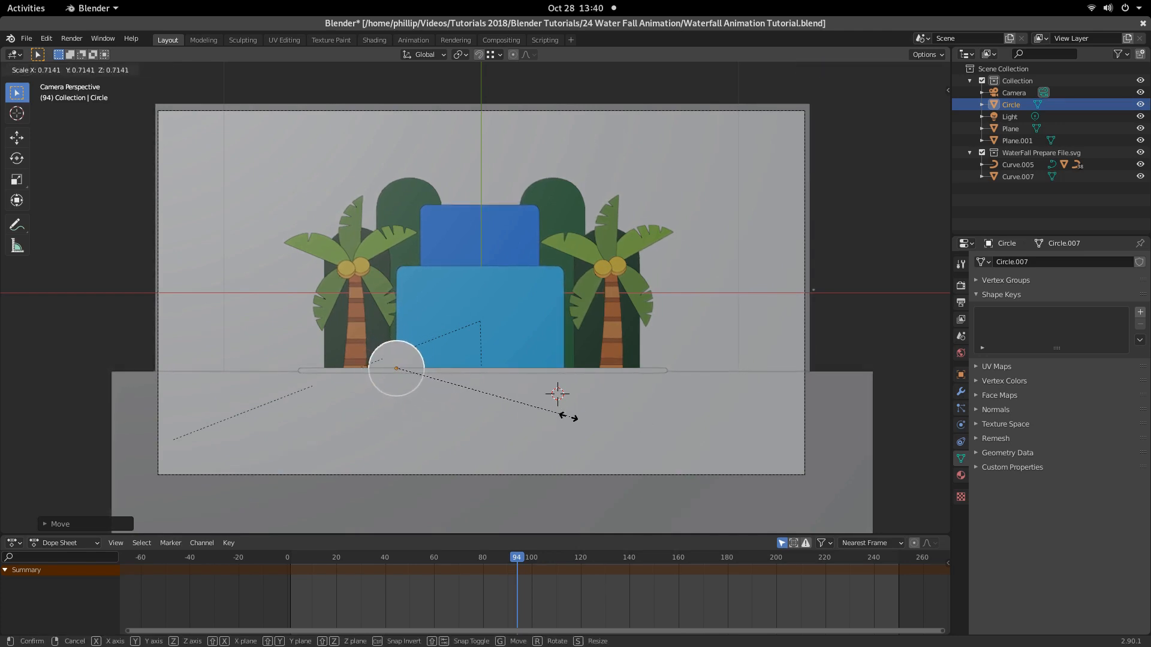
pyautogui.click(579, 418)
pyautogui.press('g')
pyautogui.click(576, 418)
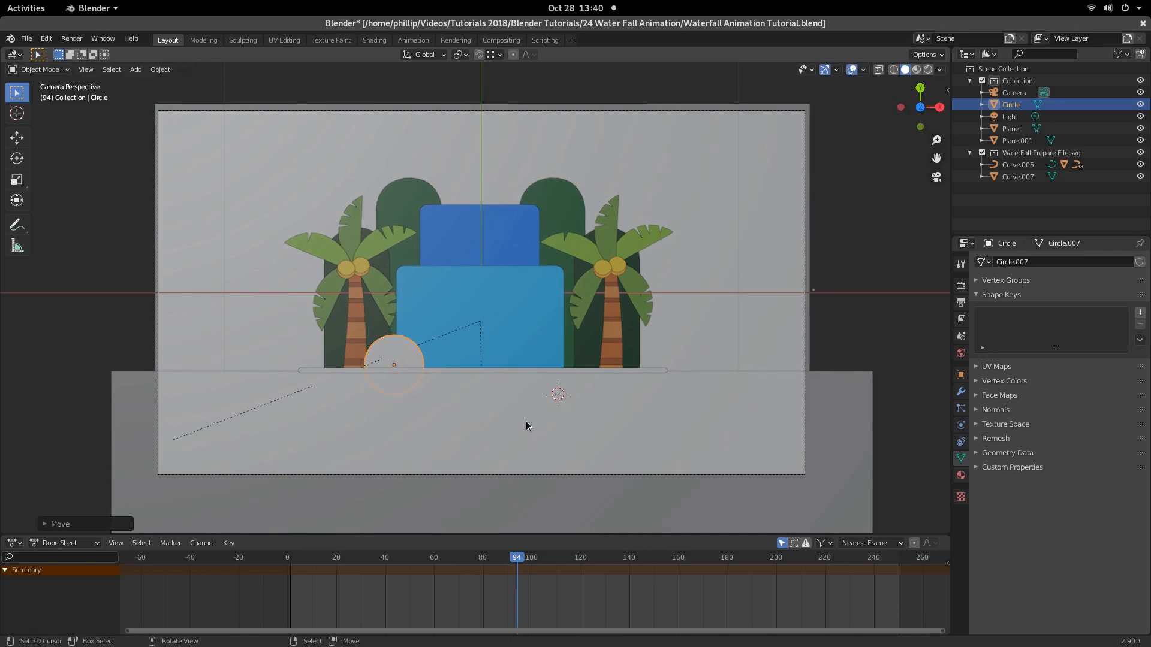
pyautogui.scroll(2, 411, 444)
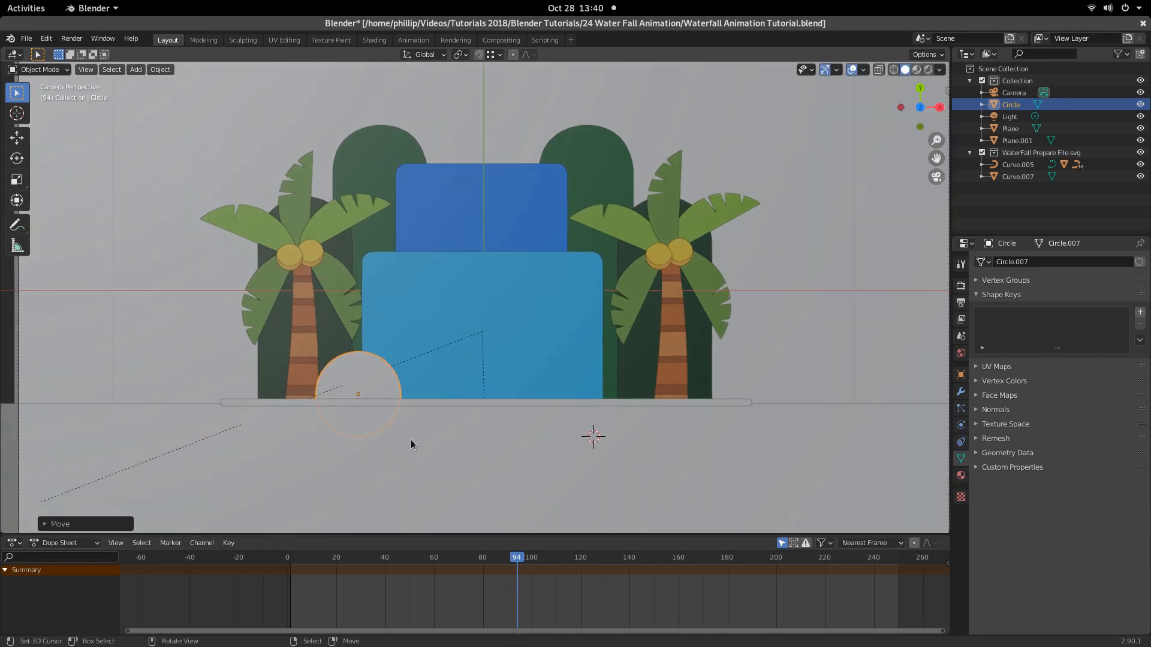
pyautogui.keyDown('shift'); pyautogui.click(433, 404); pyautogui.keyUp('shift')
pyautogui.hotkey('ctrl', 'z')
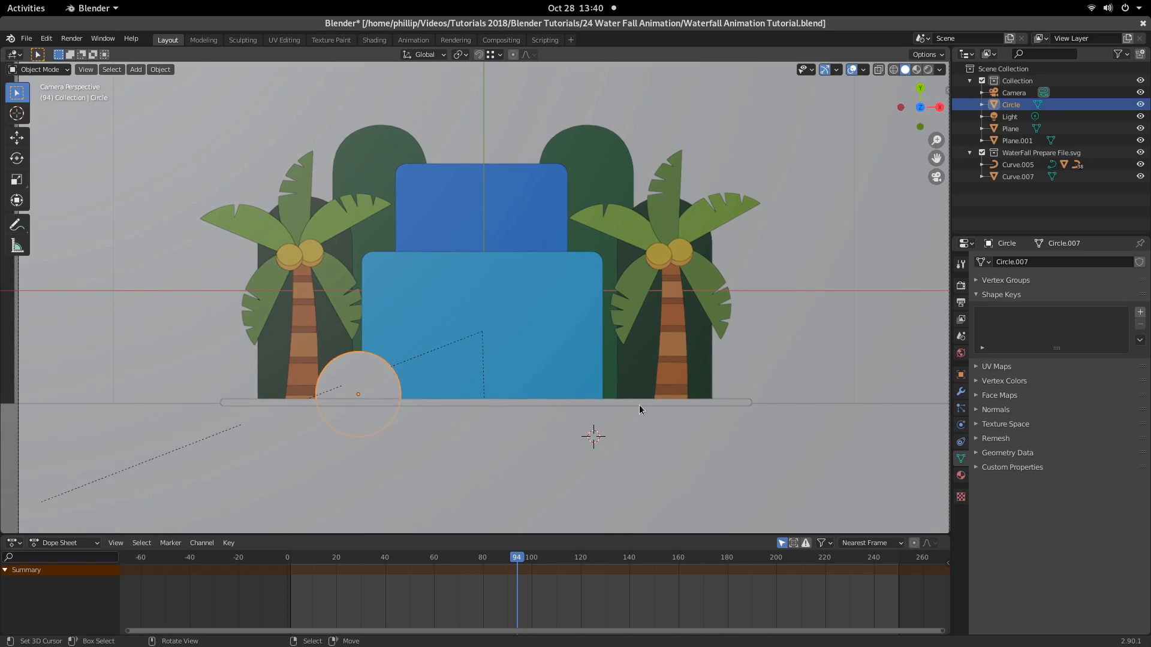
# Step: Add a new material to the disc and set its surface shader to Emission
pyautogui.click(959, 477)
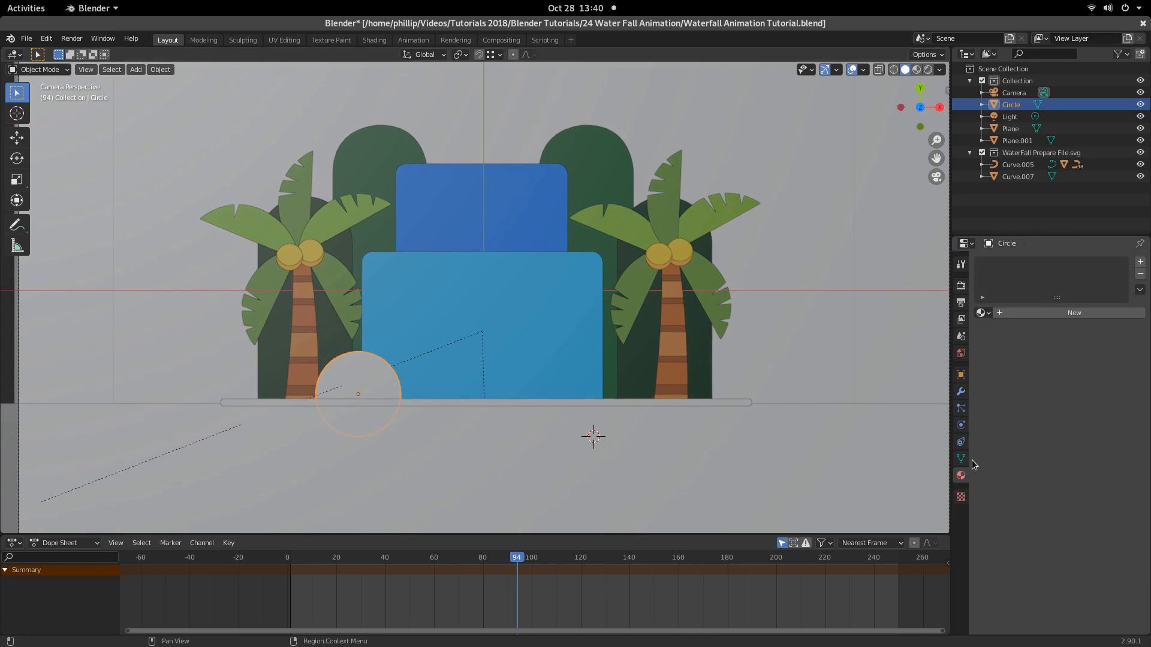
pyautogui.click(1030, 313)
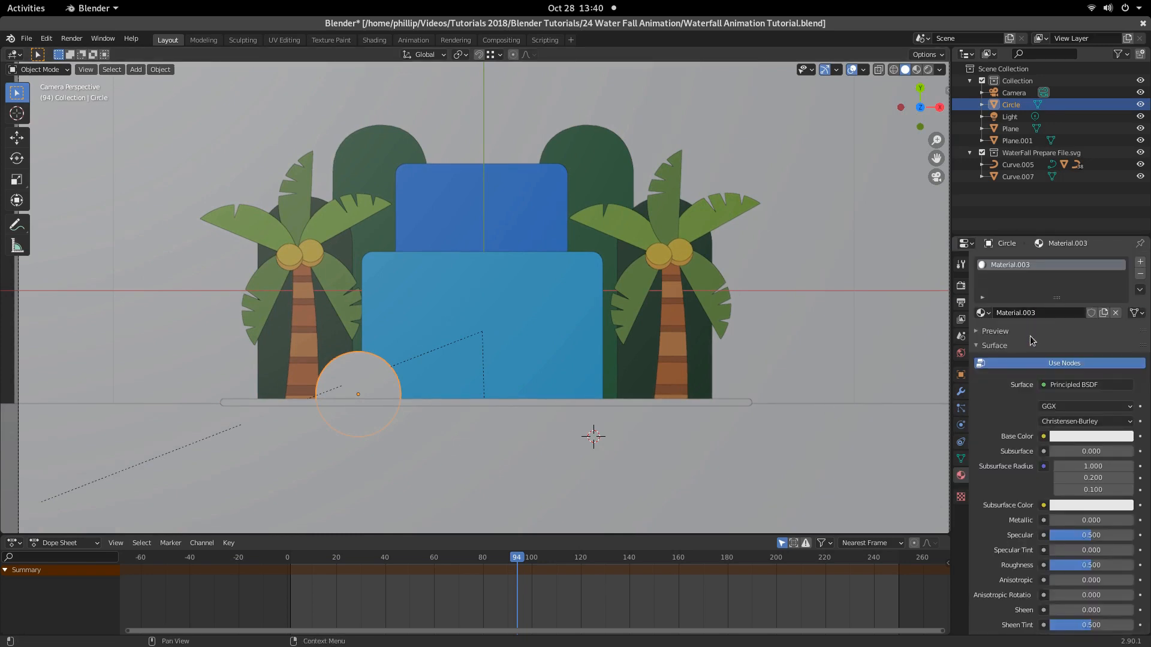
pyautogui.click(1090, 386)
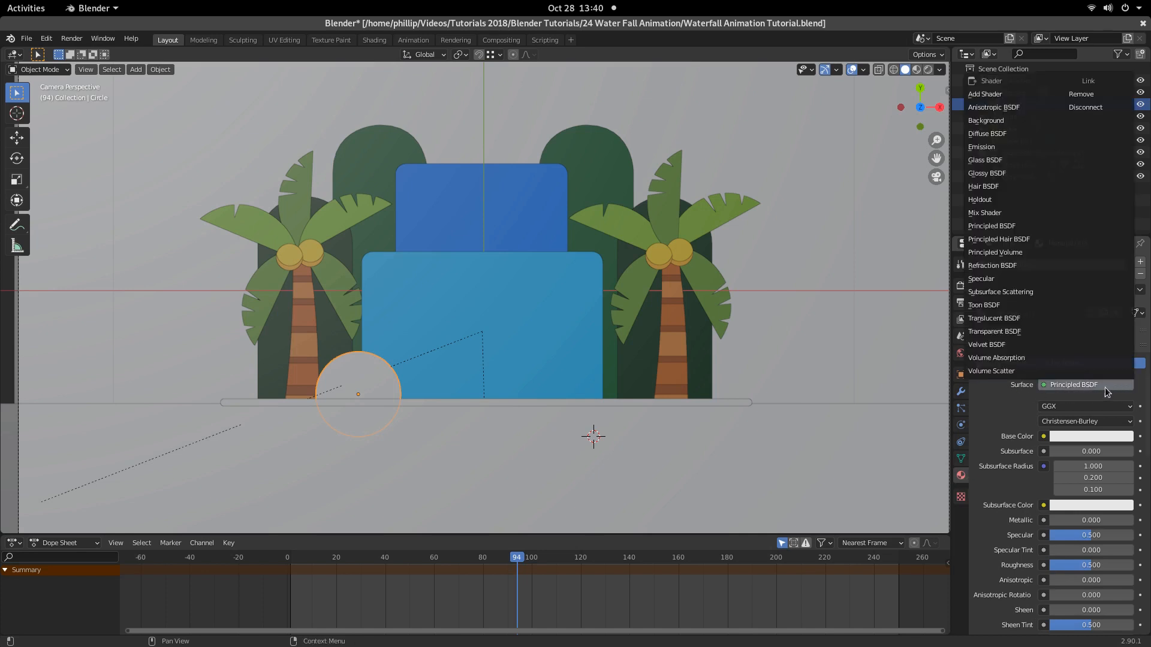
pyautogui.click(986, 147)
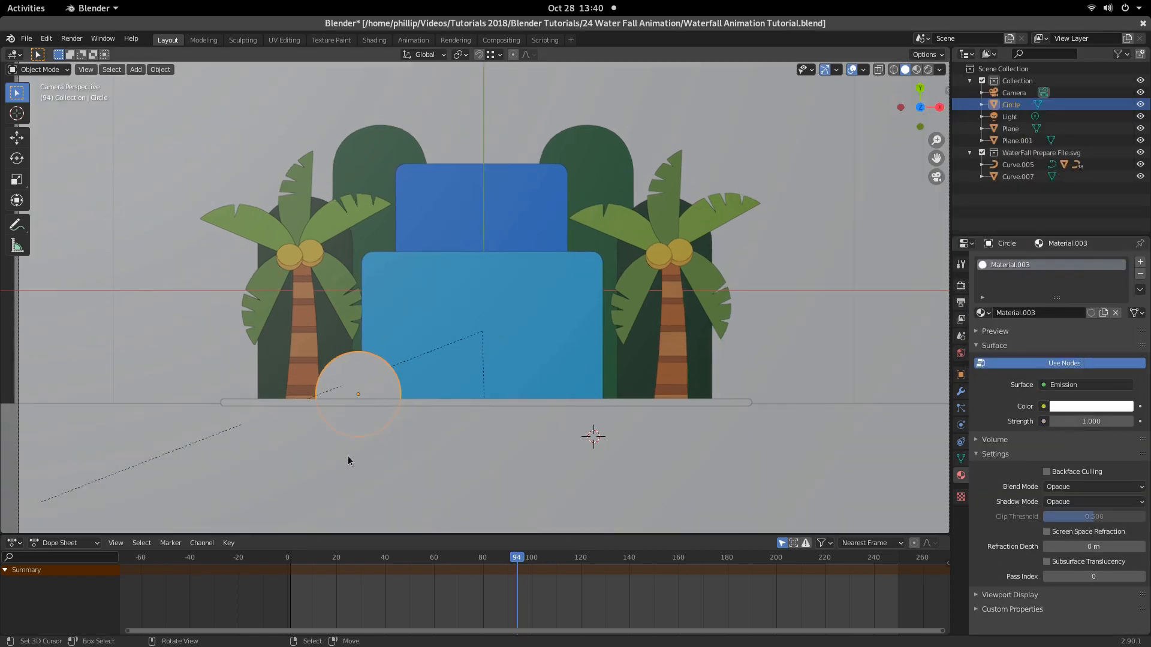
# Step: Insert a single keyframe on the disc's Z rotation at frame 0
pyautogui.click(288, 581)
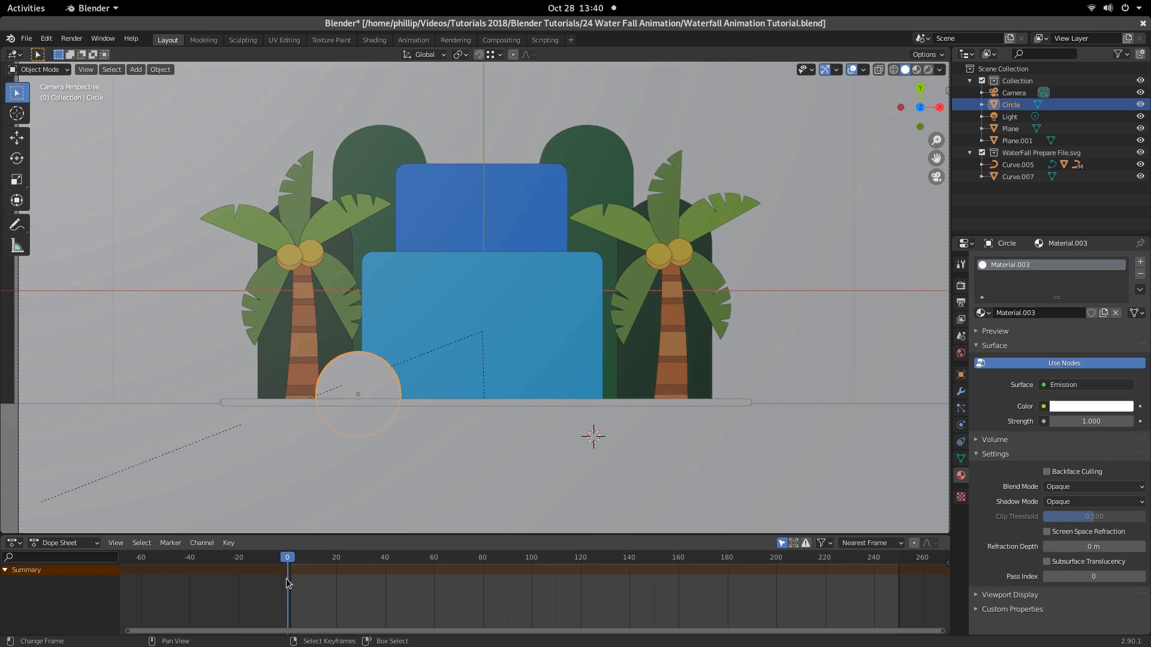
pyautogui.click(960, 374)
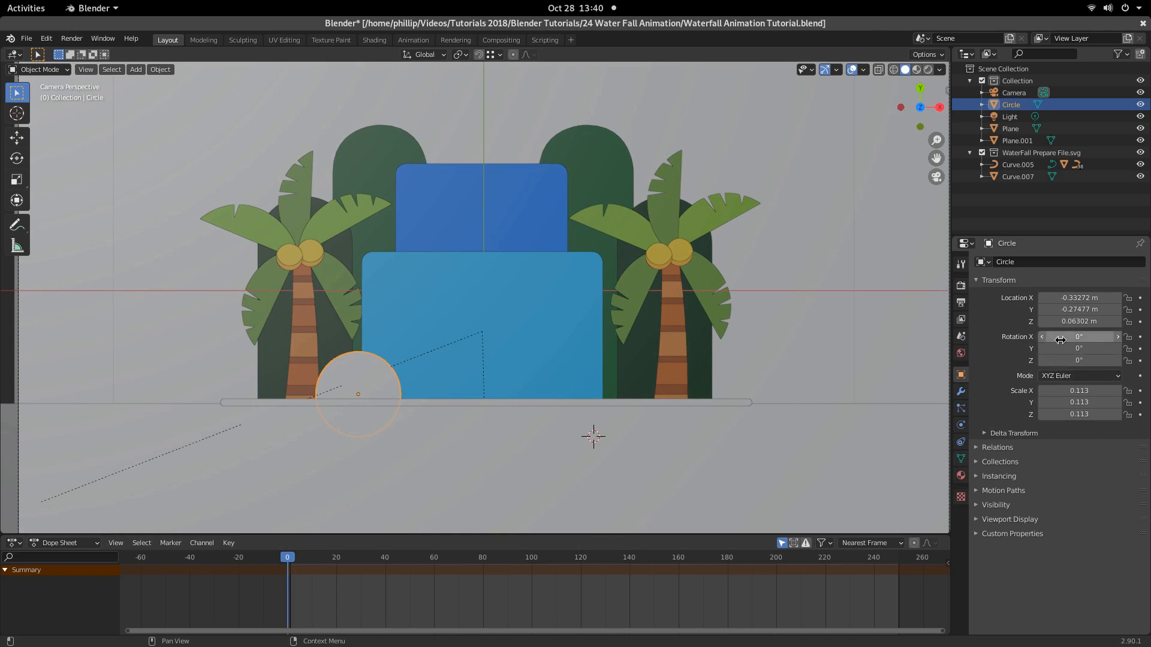
pyautogui.rightClick(1065, 361)
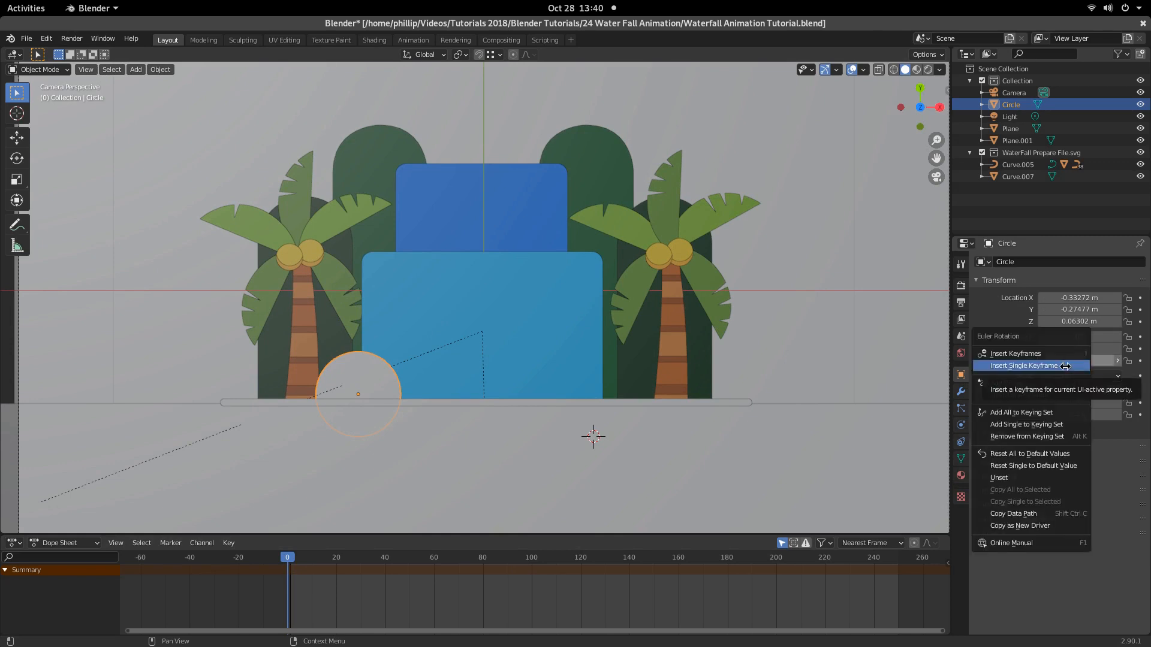
pyautogui.click(1065, 366)
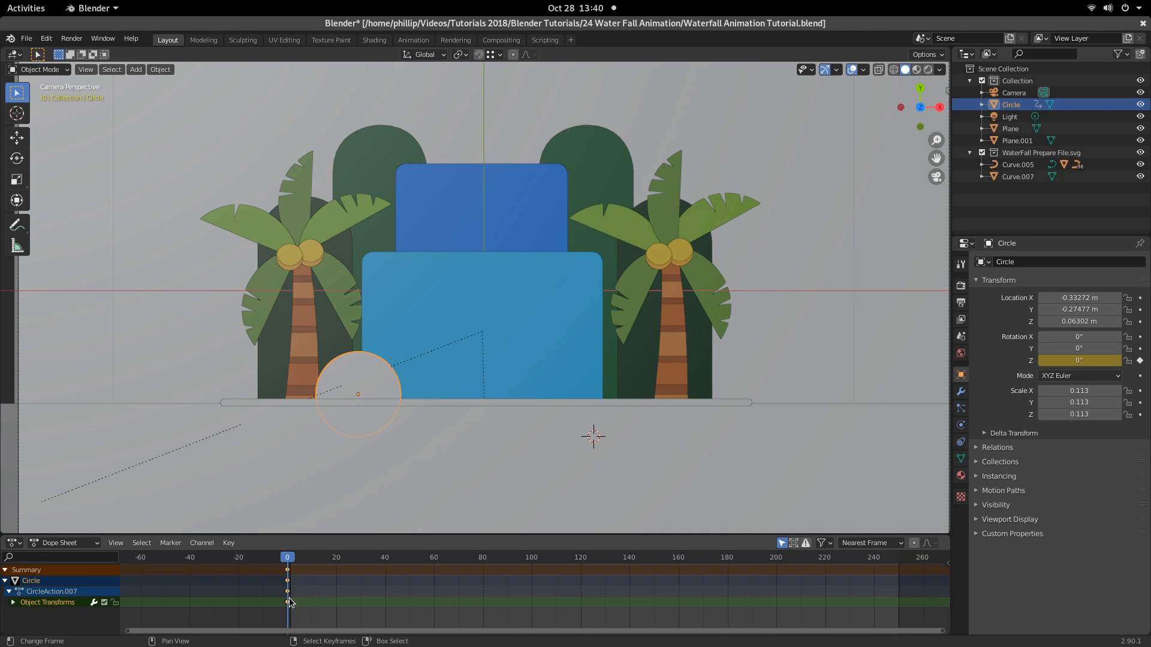
# Step: Set the disc's Z rotation to 360° at frame 15 and insert a single keyframe for it
pyautogui.moveTo(290, 601); pyautogui.dragTo(324, 599)
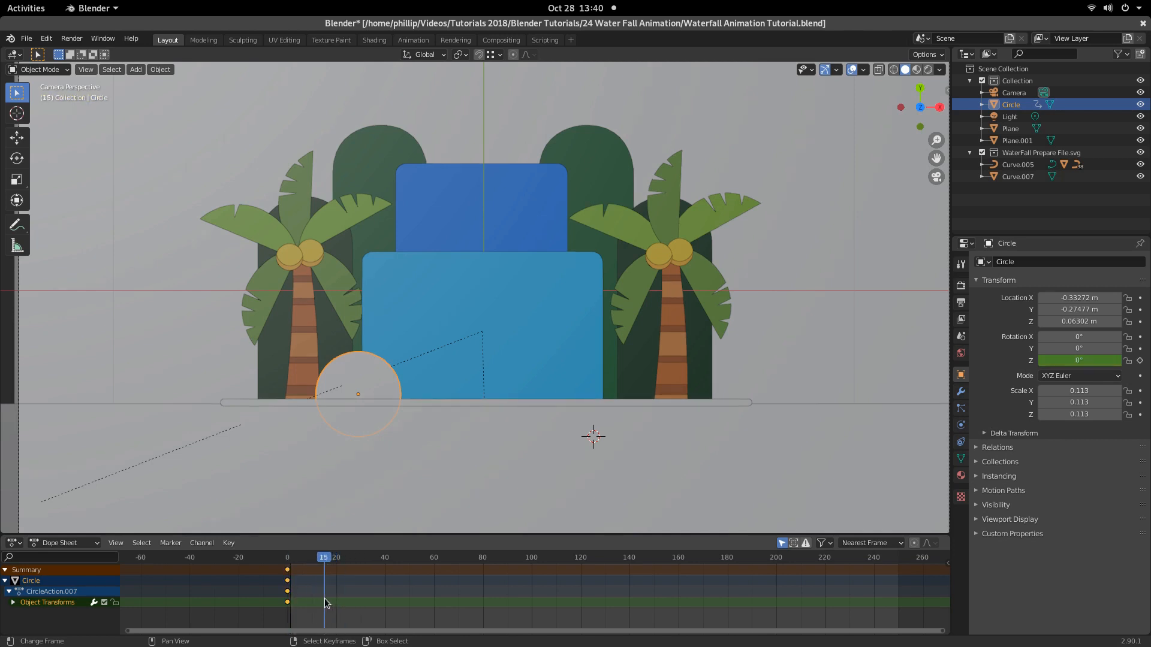
pyautogui.click(1118, 361)
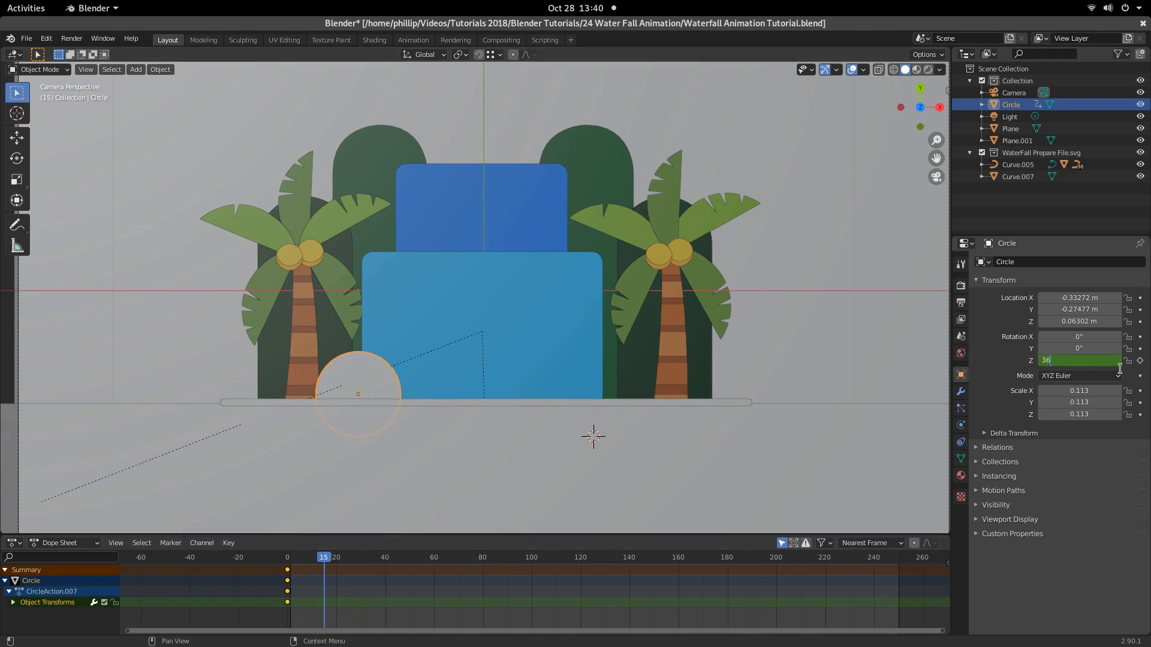
pyautogui.press('Return')
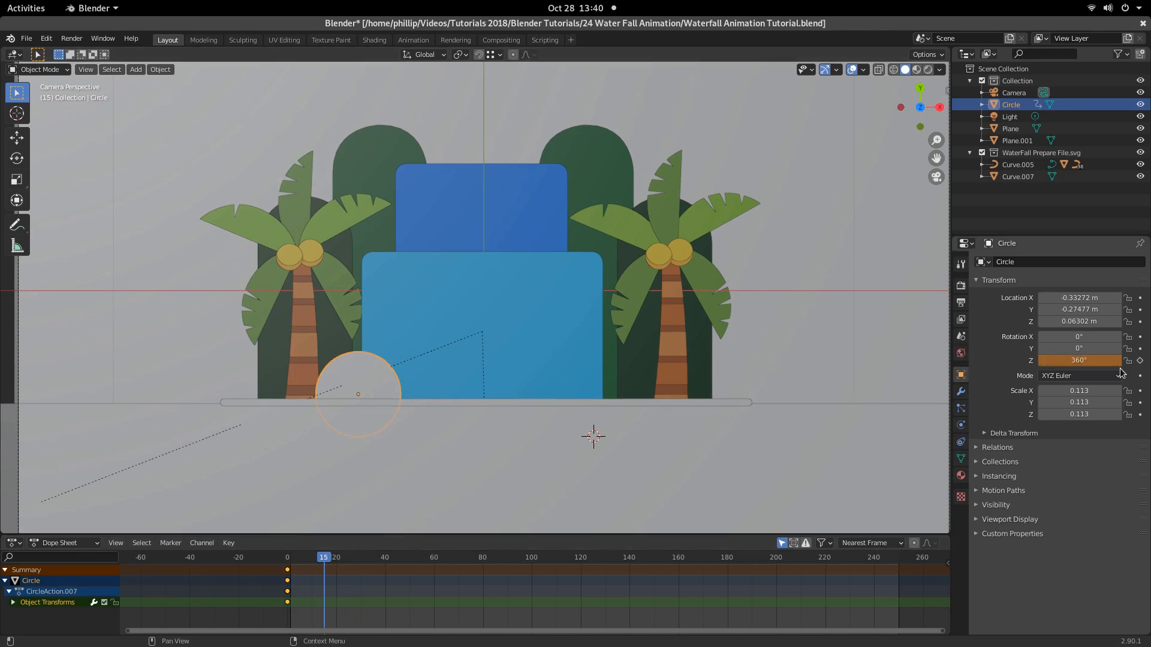
pyautogui.rightClick(1085, 362)
pyautogui.click(1085, 365)
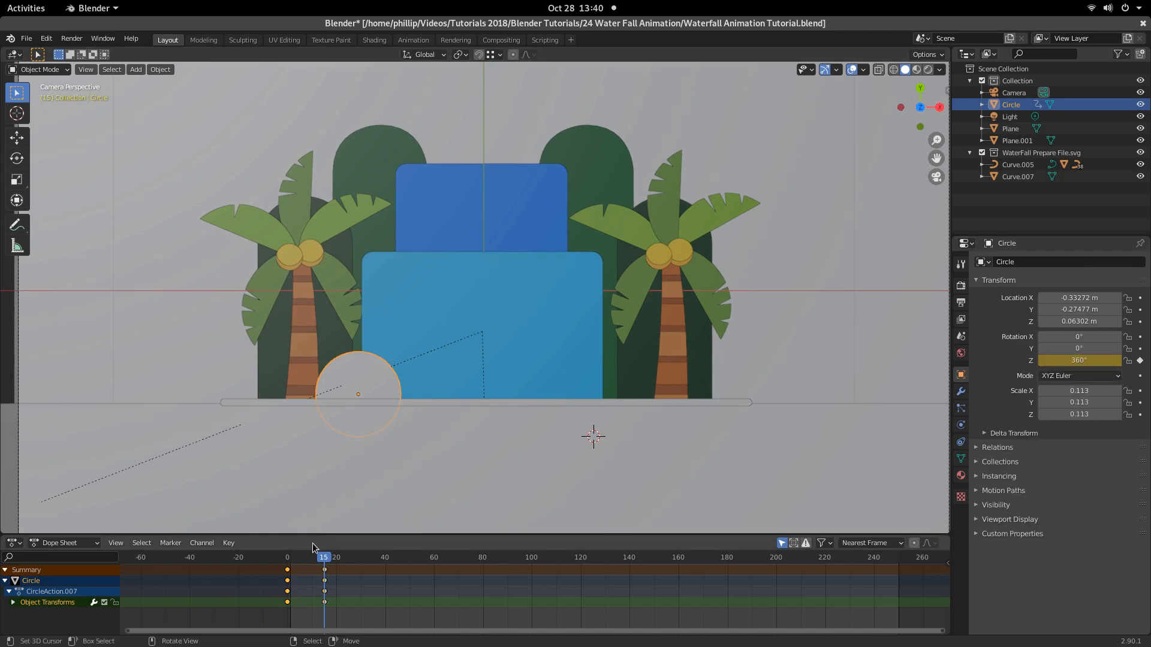
# Step: Return to frame 0 and play the animation to review the disc's rotation
pyautogui.click(293, 588)
pyautogui.moveTo(294, 590)
pyautogui.mouseDown()
pyautogui.moveTo(326, 590)
pyautogui.moveTo(285, 593)
pyautogui.mouseUp()
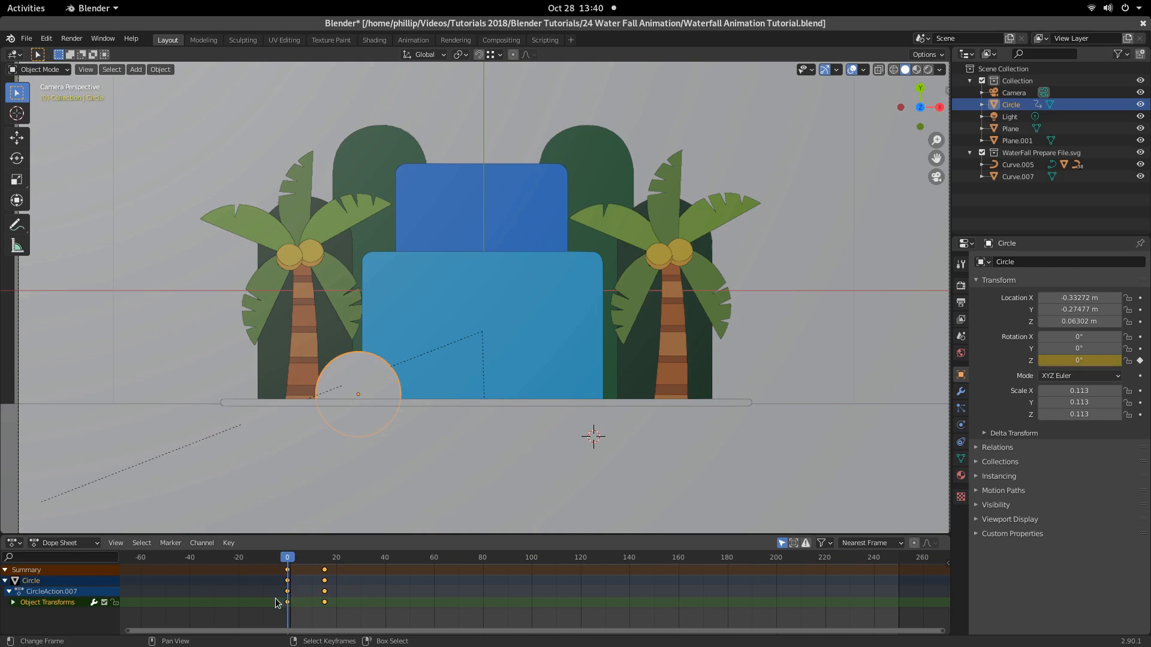
pyautogui.press('space')
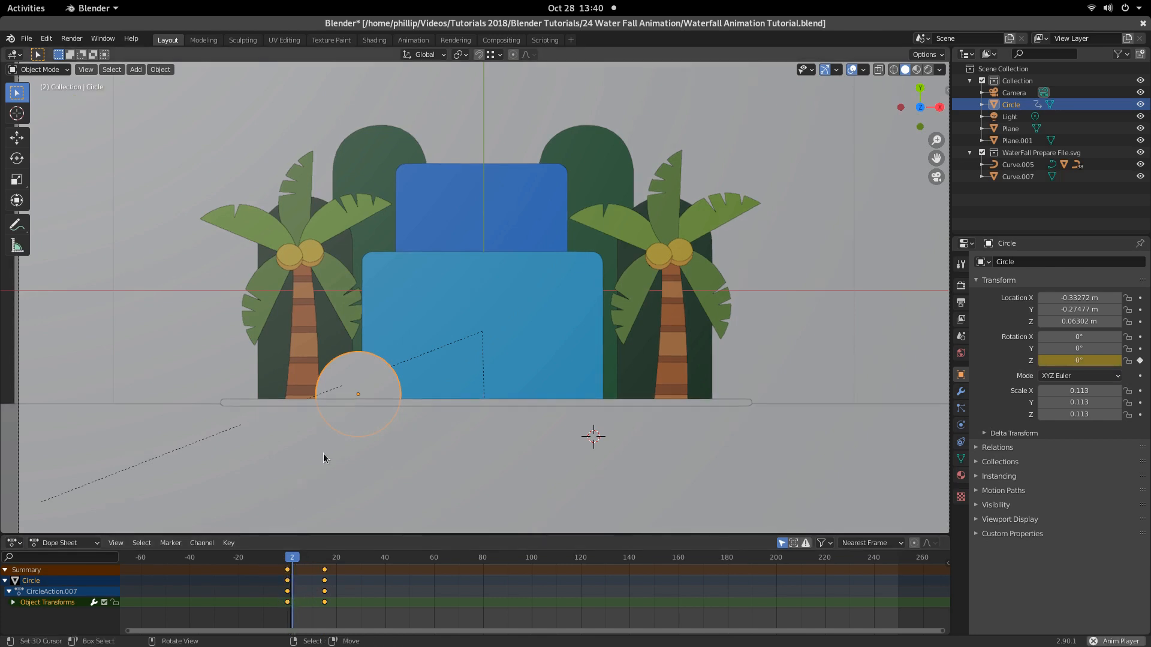
# Step: Stop the playback, scrub through the disc's rotation keyframes, and return to frame 0
pyautogui.click(293, 584)
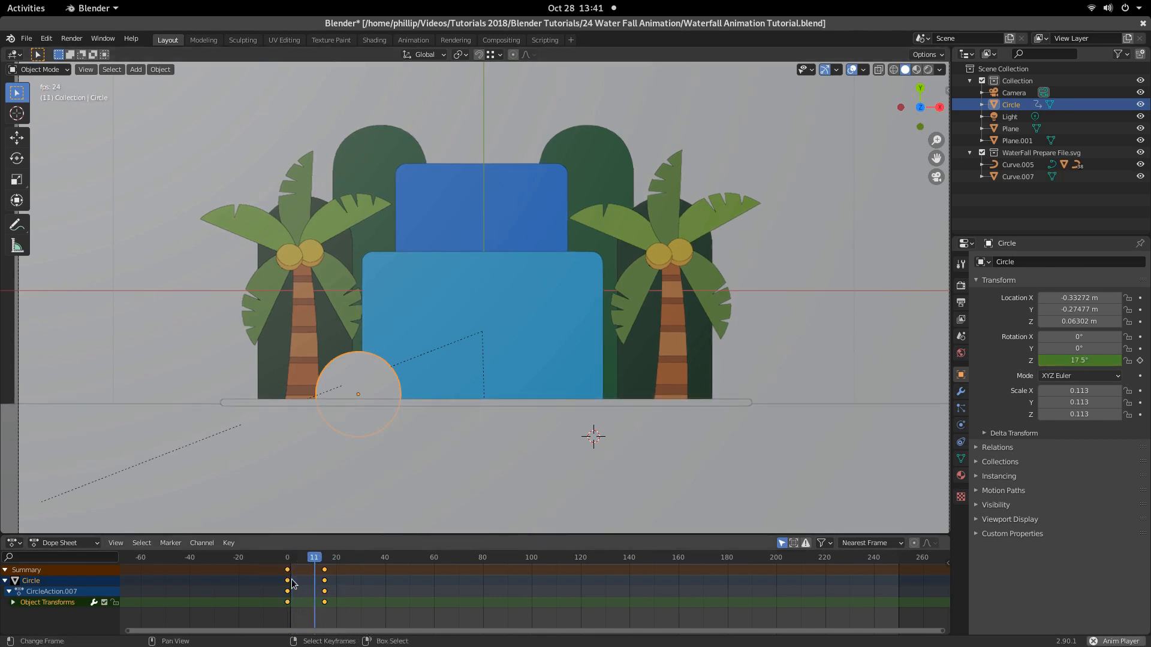
pyautogui.moveTo(292, 586); pyautogui.dragTo(305, 588)
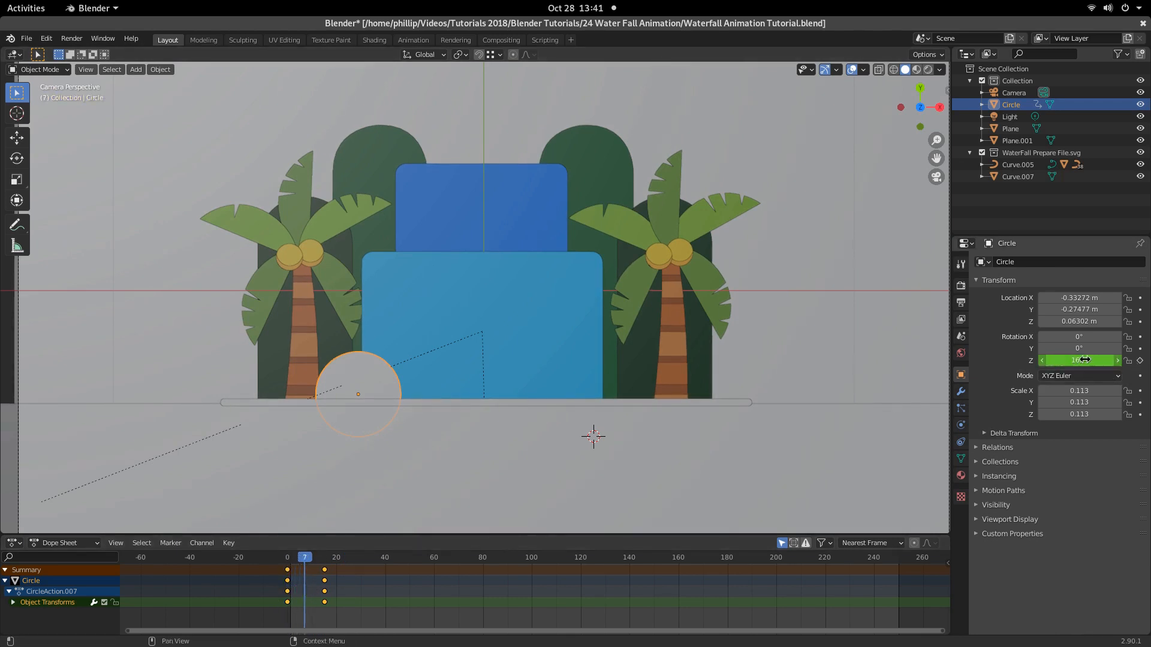
pyautogui.moveTo(308, 598)
pyautogui.mouseDown()
pyautogui.moveTo(293, 598)
pyautogui.moveTo(329, 604)
pyautogui.moveTo(287, 605)
pyautogui.mouseUp()
# Step: Place the 3D cursor slightly up and right of the disc's centre and set the disc's origin to the 3D cursor
pyautogui.scroll(2, 355, 400)
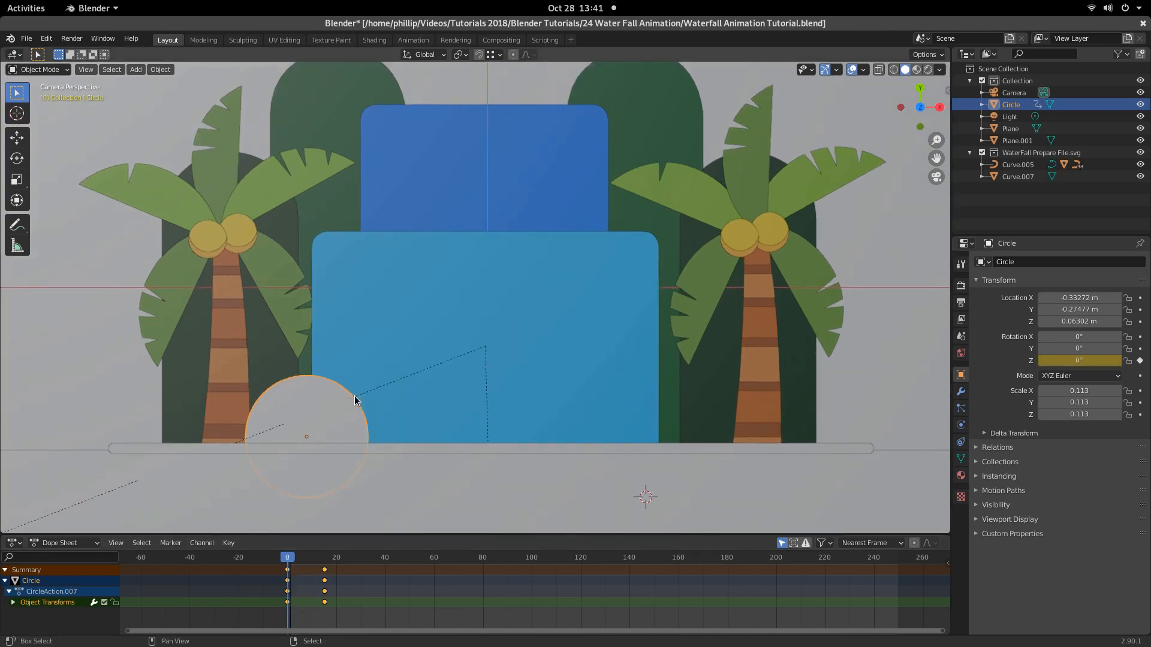
pyautogui.keyDown('shift'); pyautogui.moveTo(355, 398); pyautogui.dragTo(543, 280, button='middle'); pyautogui.keyUp('shift')
pyautogui.scroll(2, 503, 327)
pyautogui.keyDown('shift'); pyautogui.moveTo(474, 388); pyautogui.dragTo(340, 418, button='middle'); pyautogui.keyUp('shift')
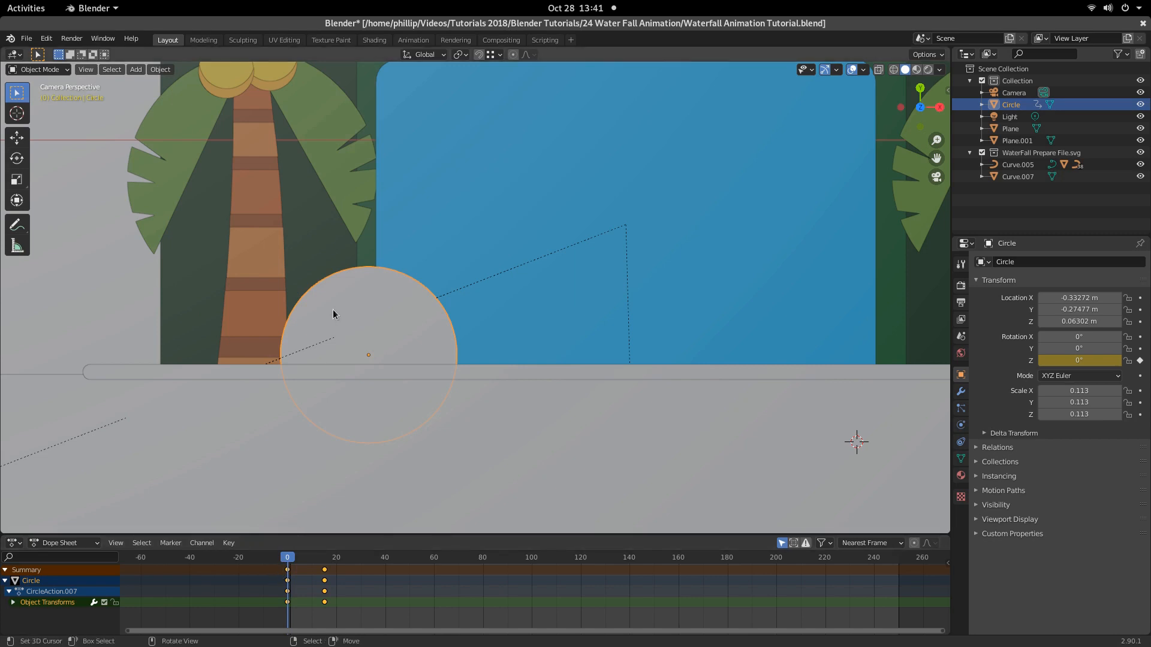
pyautogui.click(148, 69)
pyautogui.moveTo(198, 96)
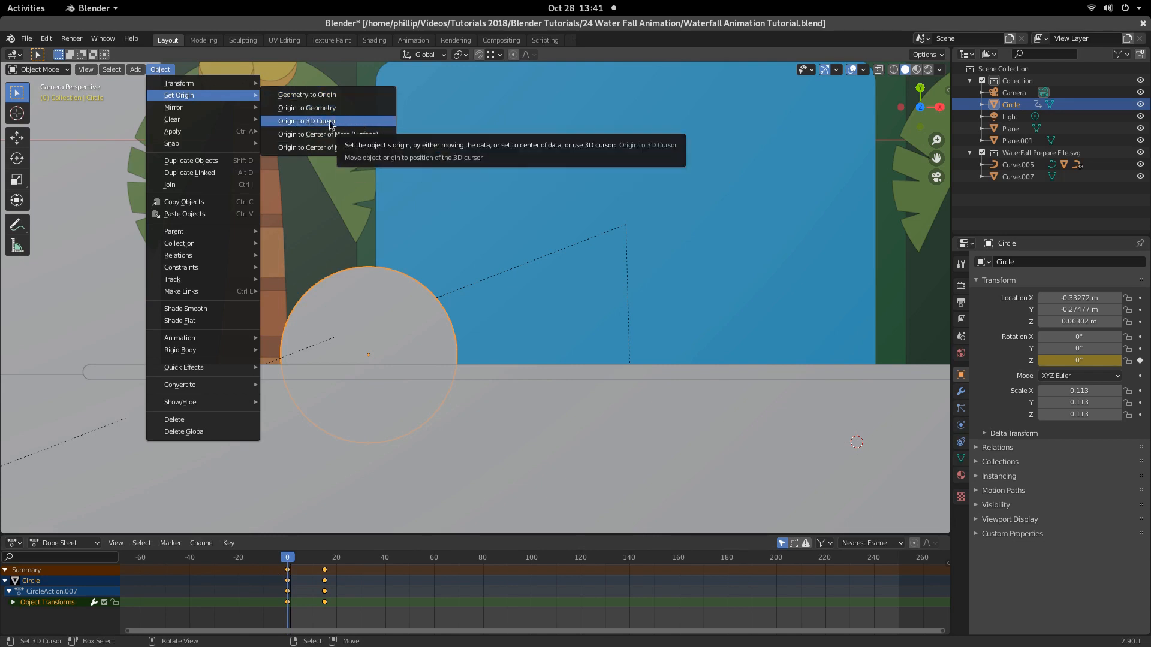
pyautogui.scroll(1, 376, 370)
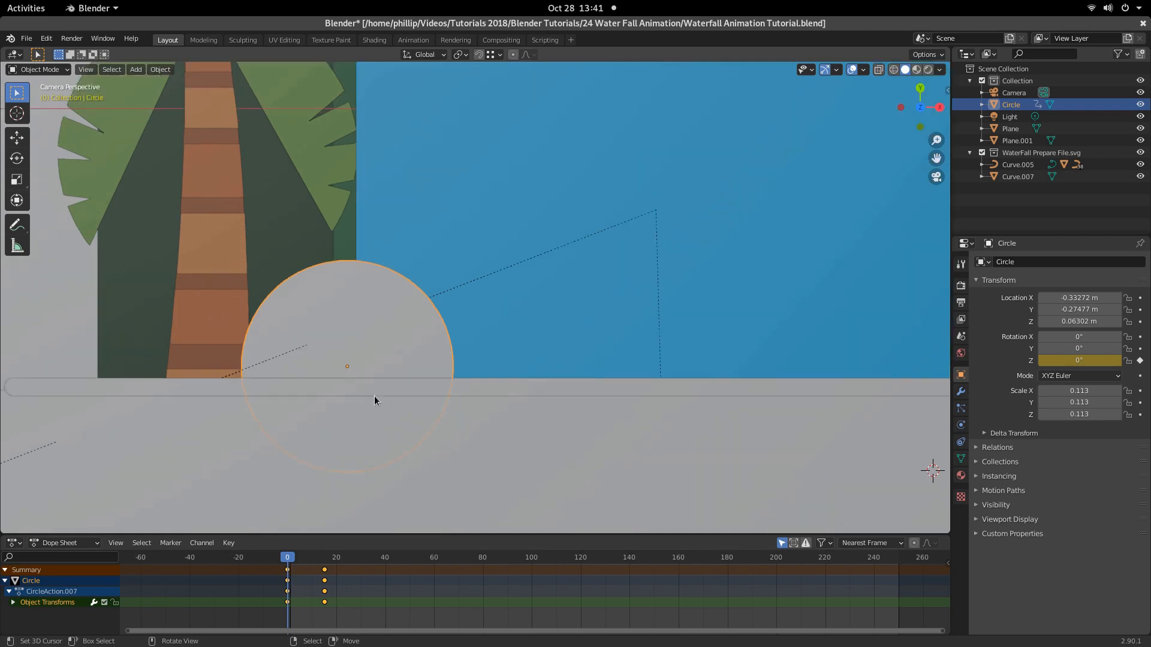
pyautogui.keyDown('shift'); pyautogui.rightClick(355, 355); pyautogui.keyUp('shift')
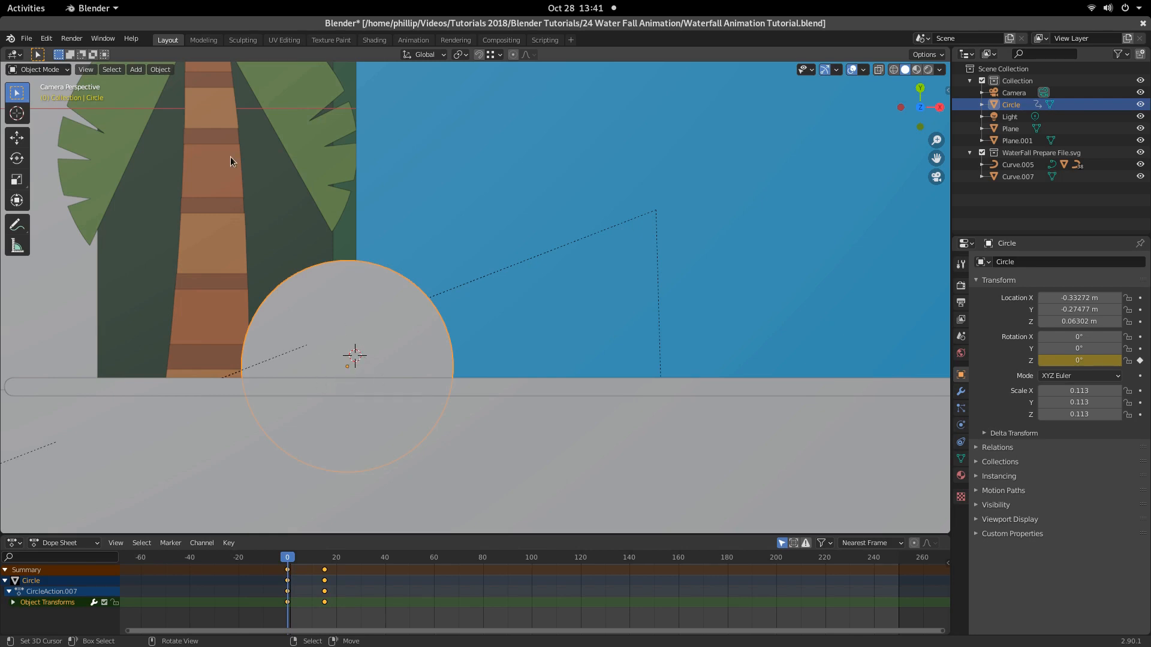
pyautogui.click(158, 69)
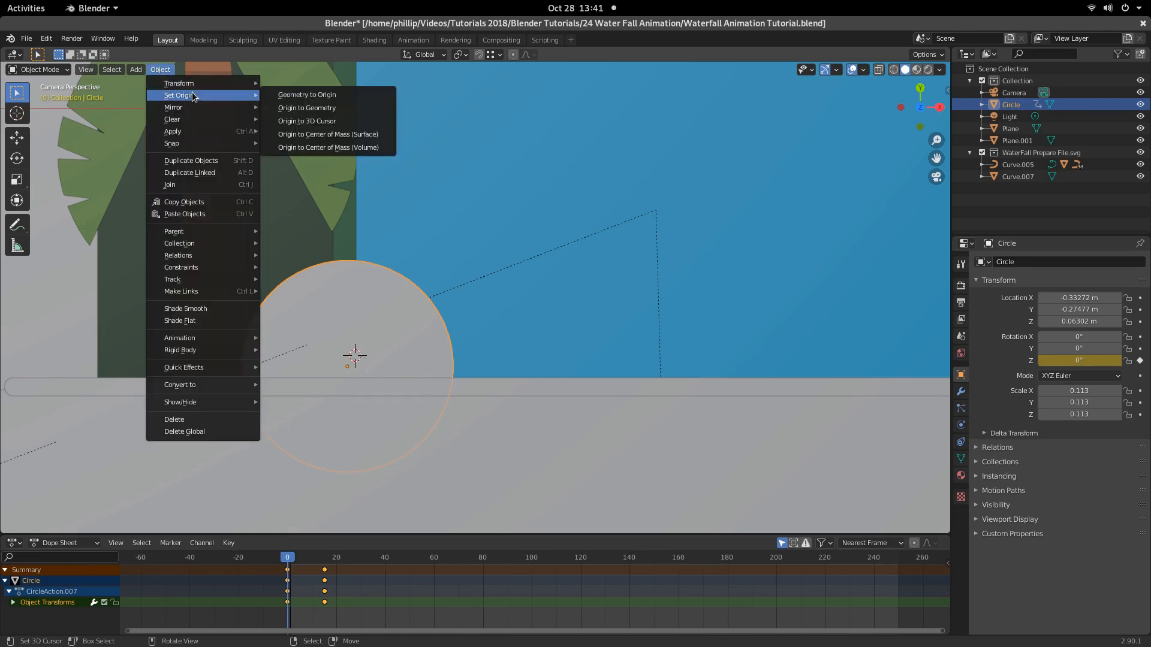
pyautogui.click(350, 123)
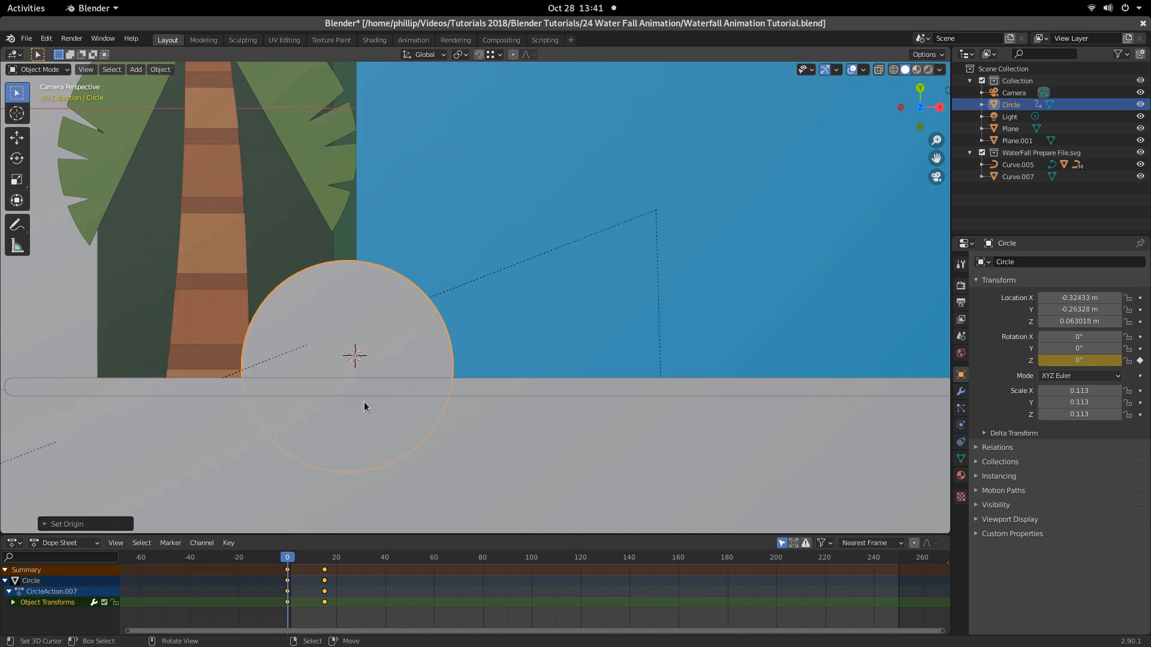
# Step: Play the animation twice to review the disc's rotation about its offset origin
pyautogui.scroll(-5, 365, 407)
pyautogui.press('space')
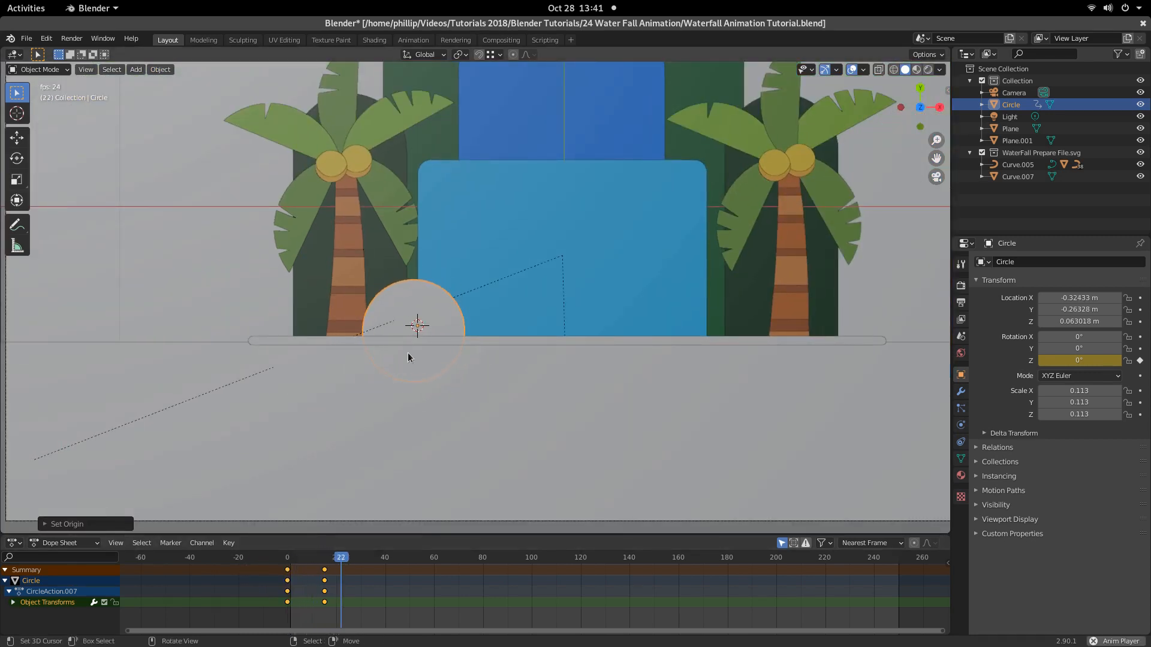
pyautogui.press('space')
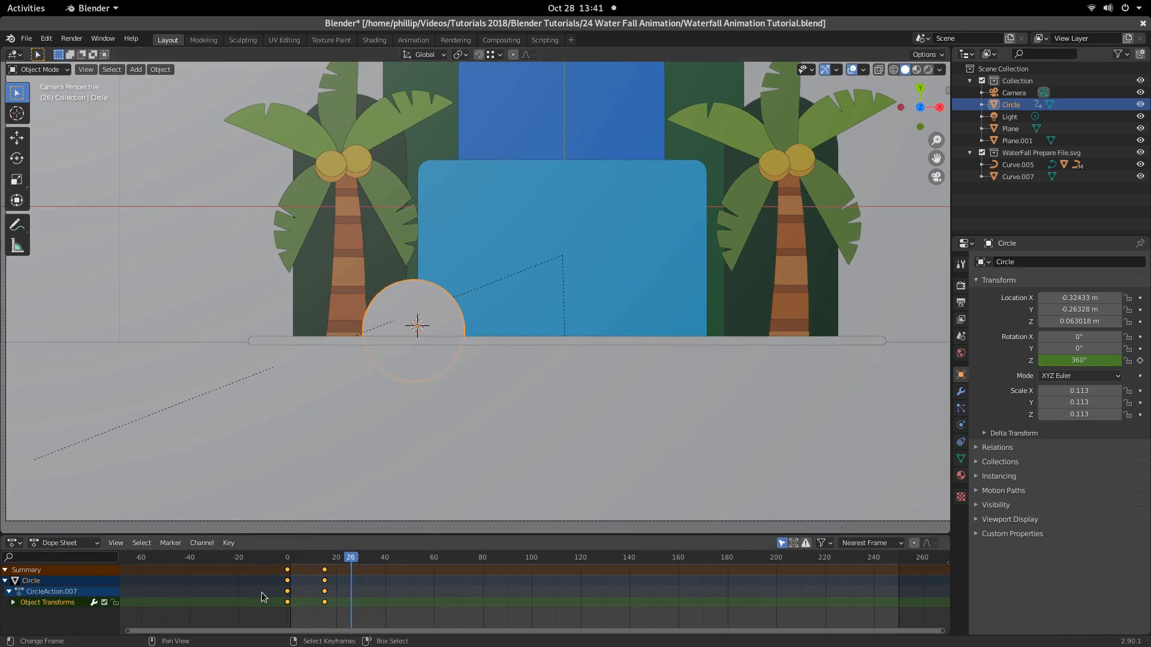
pyautogui.click(261, 593)
pyautogui.press('space')
pyautogui.press('space')
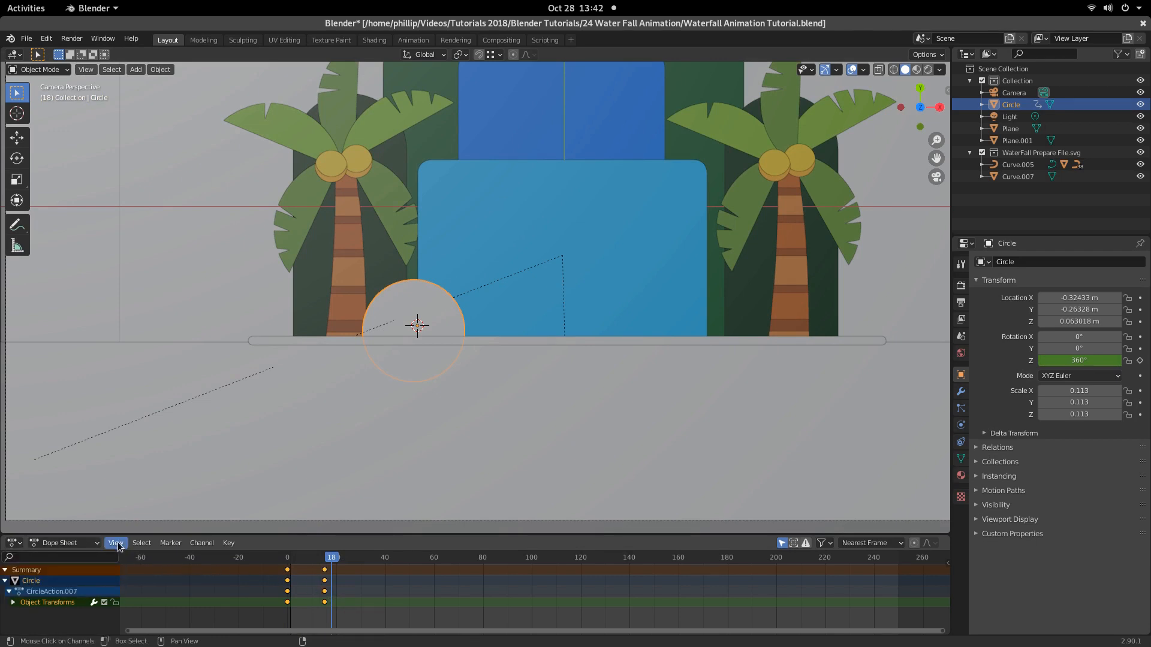
# Step: Switch the Dope Sheet area to the Graph Editor and enlarge it upward
pyautogui.click(14, 544)
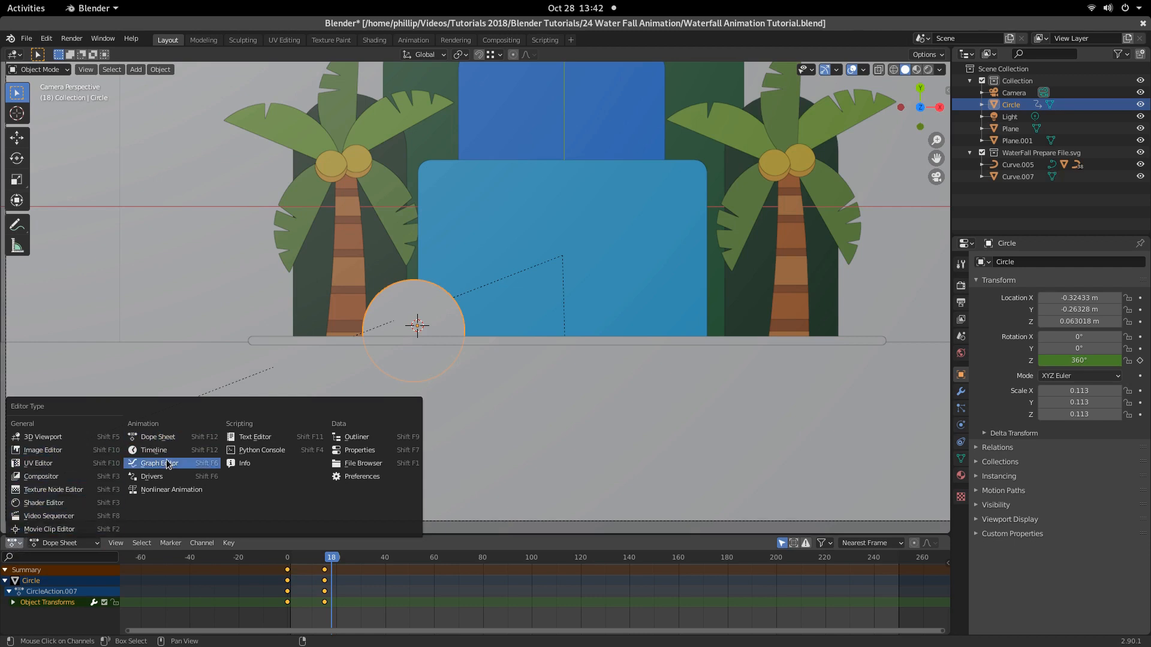
pyautogui.click(167, 466)
pyautogui.click(13, 543)
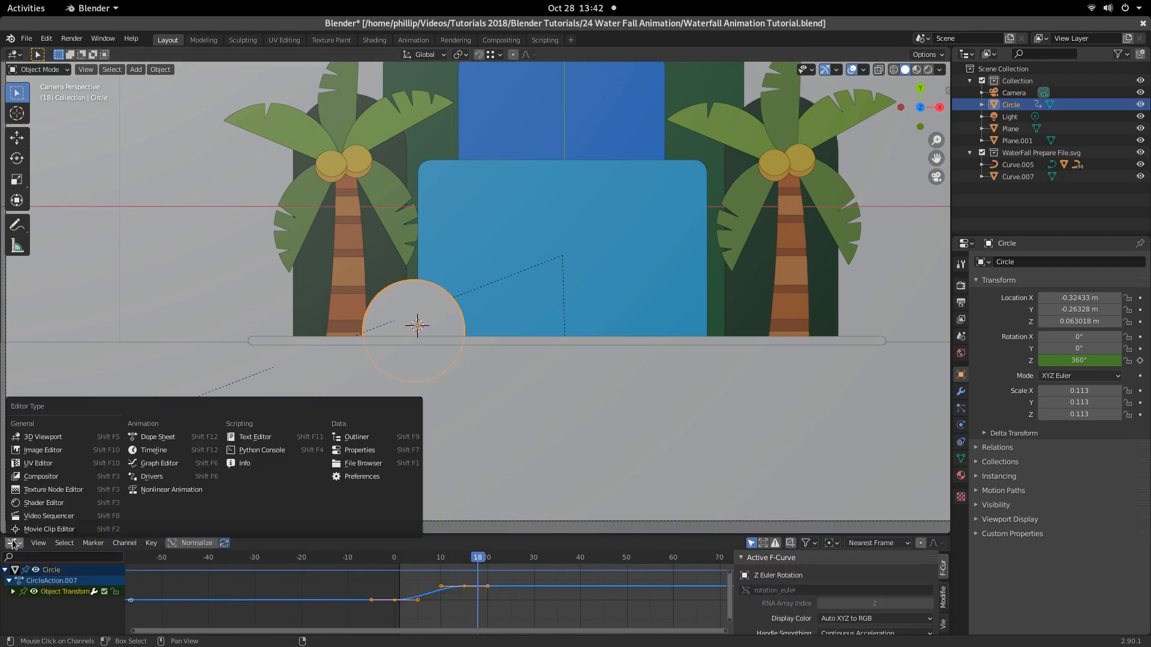
pyautogui.click(18, 547)
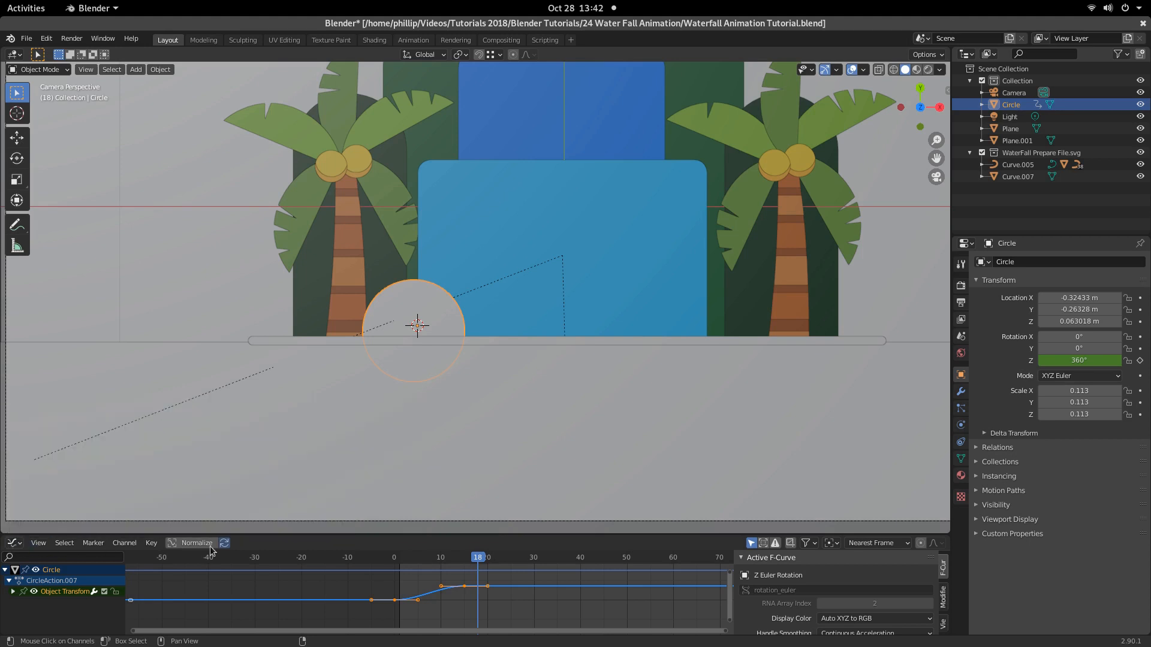
pyautogui.moveTo(377, 533); pyautogui.dragTo(396, 410)
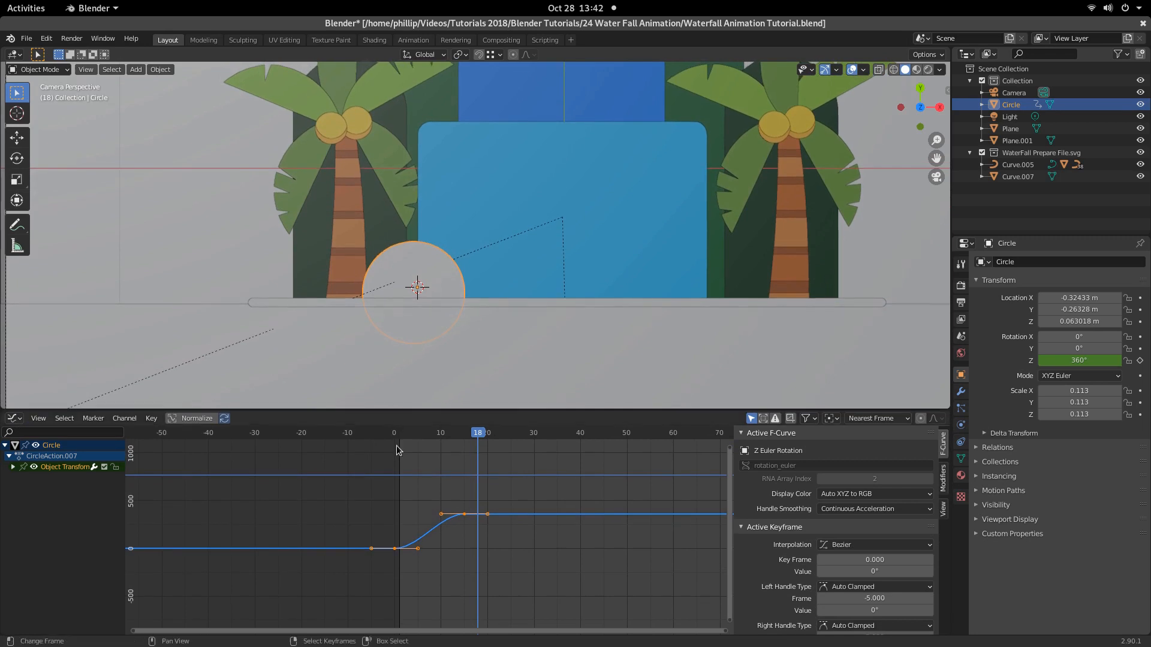
# Step: Enlarge and frame the disc's Z rotation curve, and set the interpolation of its frame 0 keyframe to Linear
pyautogui.click(396, 528)
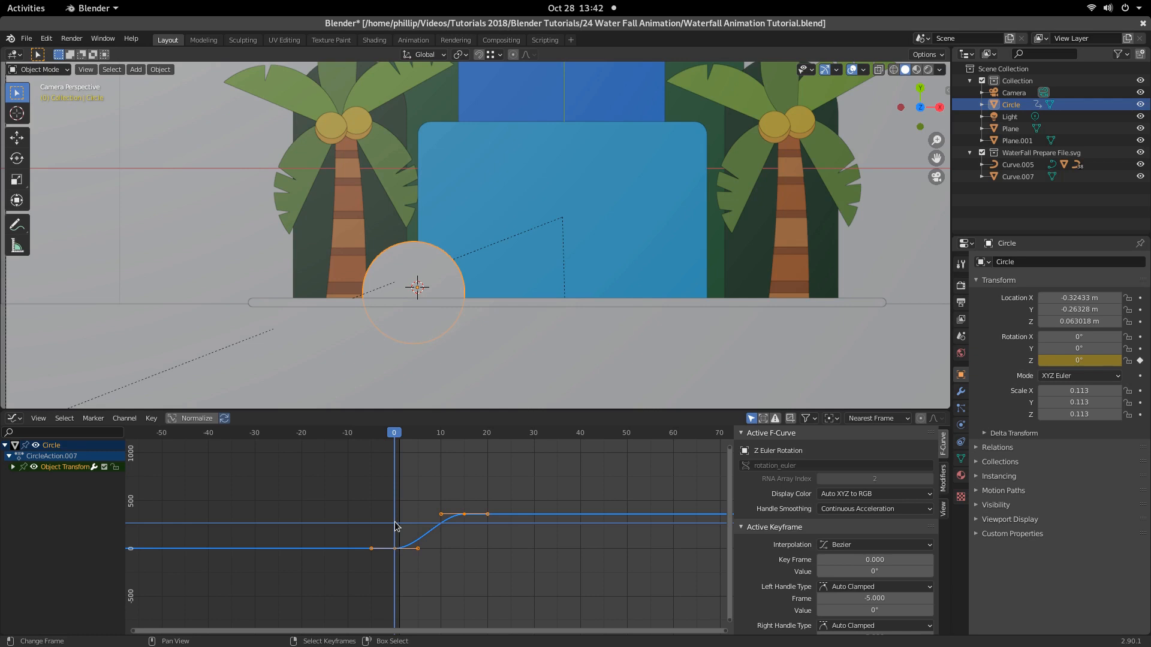
pyautogui.keyDown('shift'); pyautogui.click(463, 514); pyautogui.keyUp('shift')
pyautogui.press('Home')
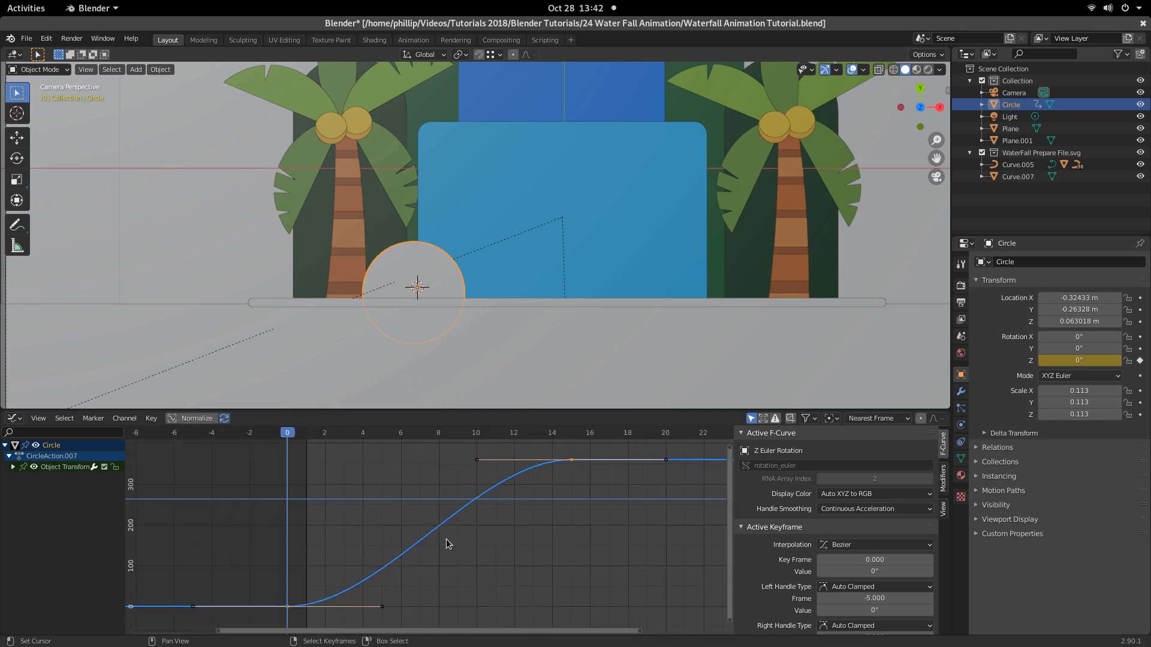
pyautogui.moveTo(477, 411); pyautogui.dragTo(477, 337)
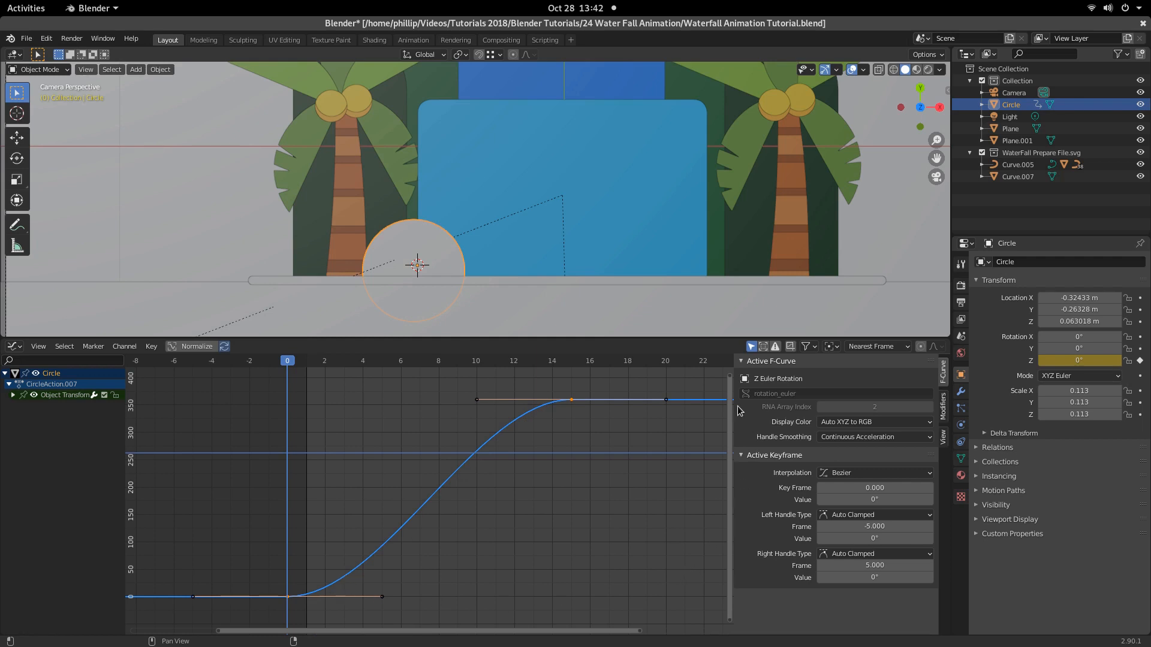
pyautogui.press('n')
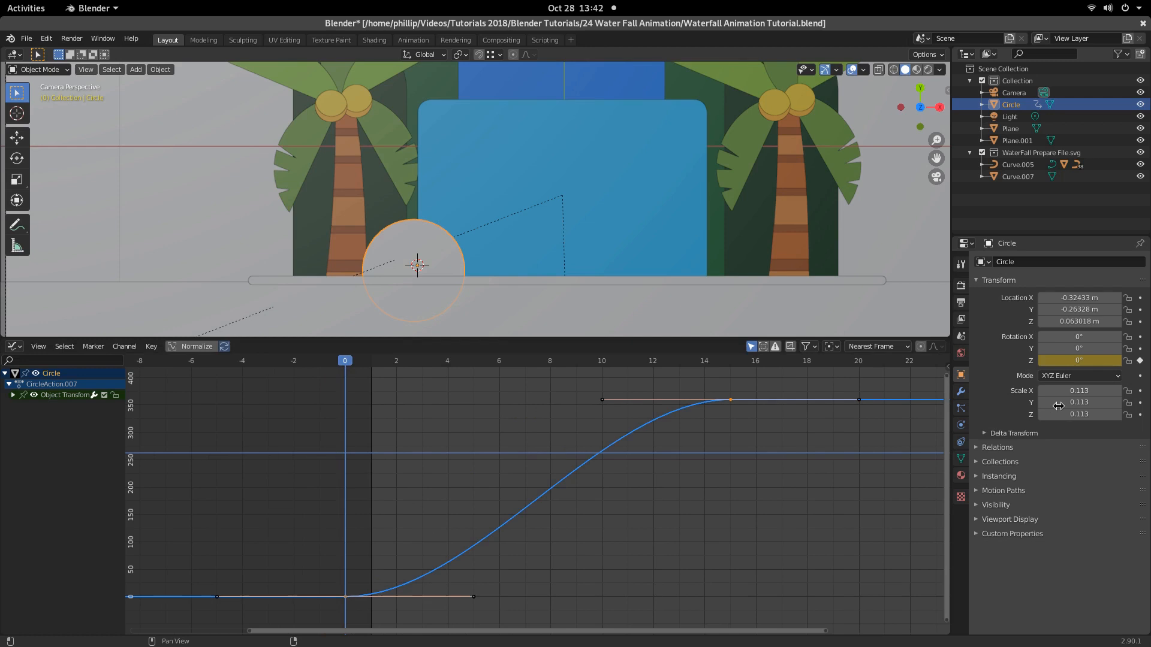
pyautogui.click(945, 366)
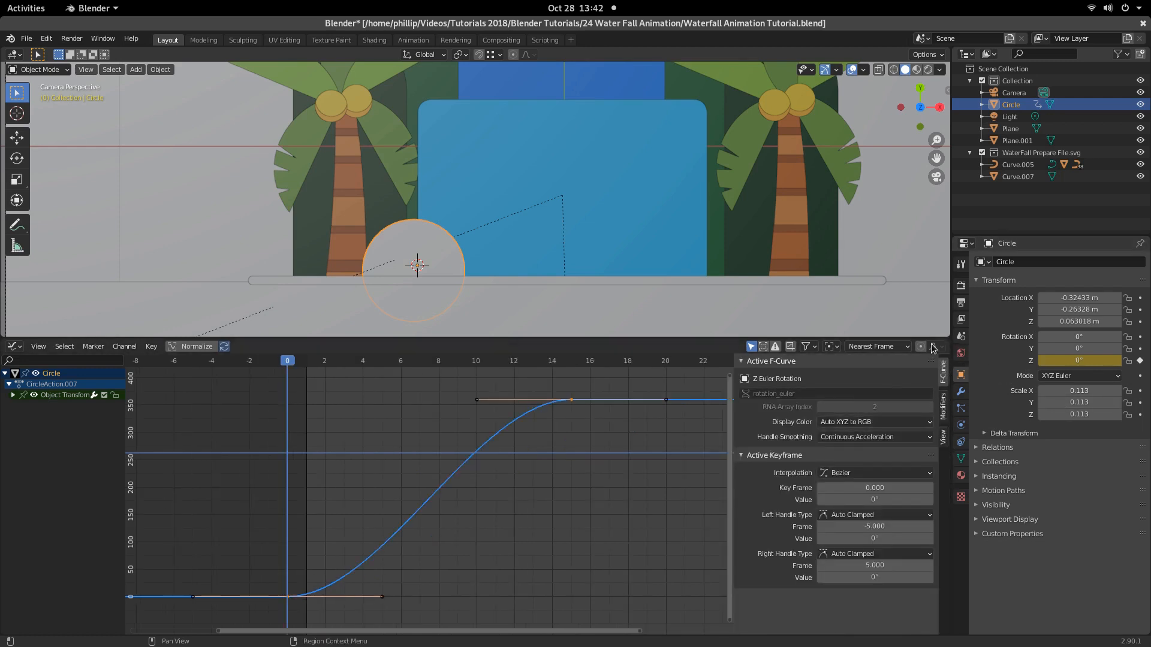
pyautogui.click(842, 476)
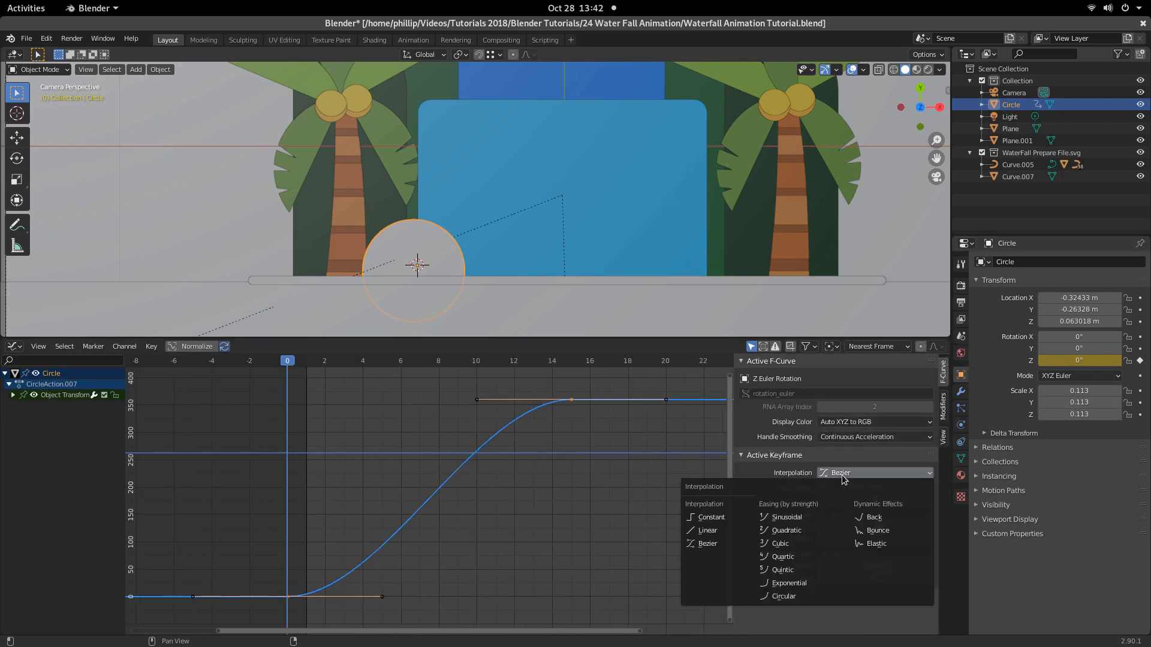
pyautogui.click(707, 530)
# Step: Apply Linear Extrapolation to the disc's Z rotation curve
pyautogui.scroll(-2, 429, 520)
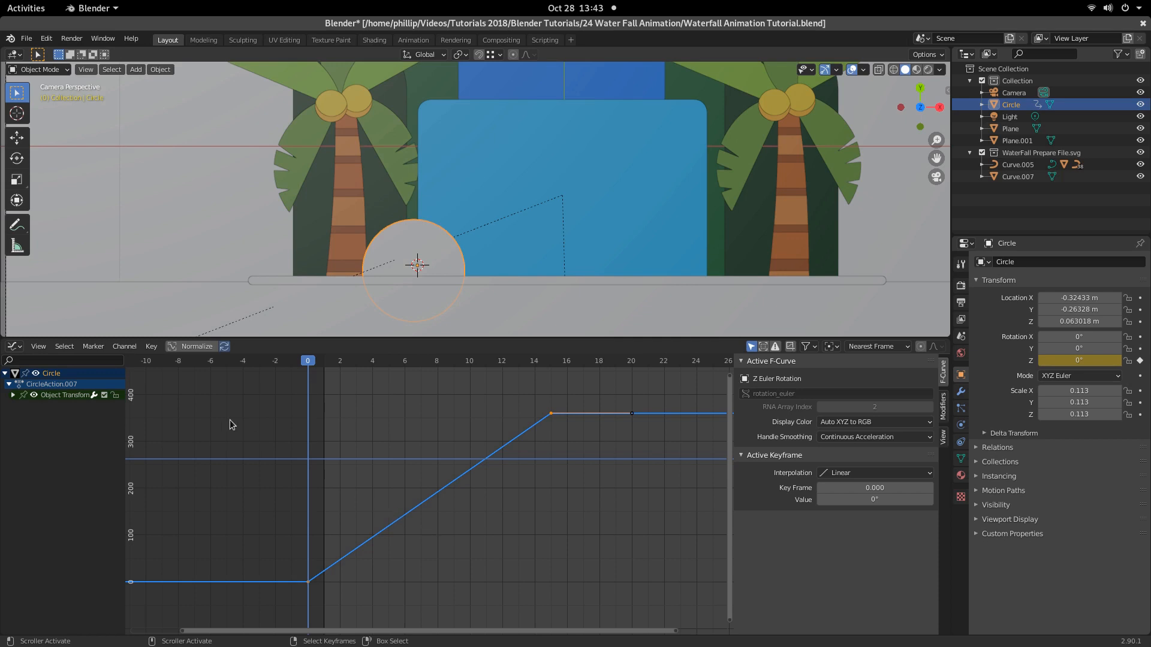
pyautogui.click(129, 348)
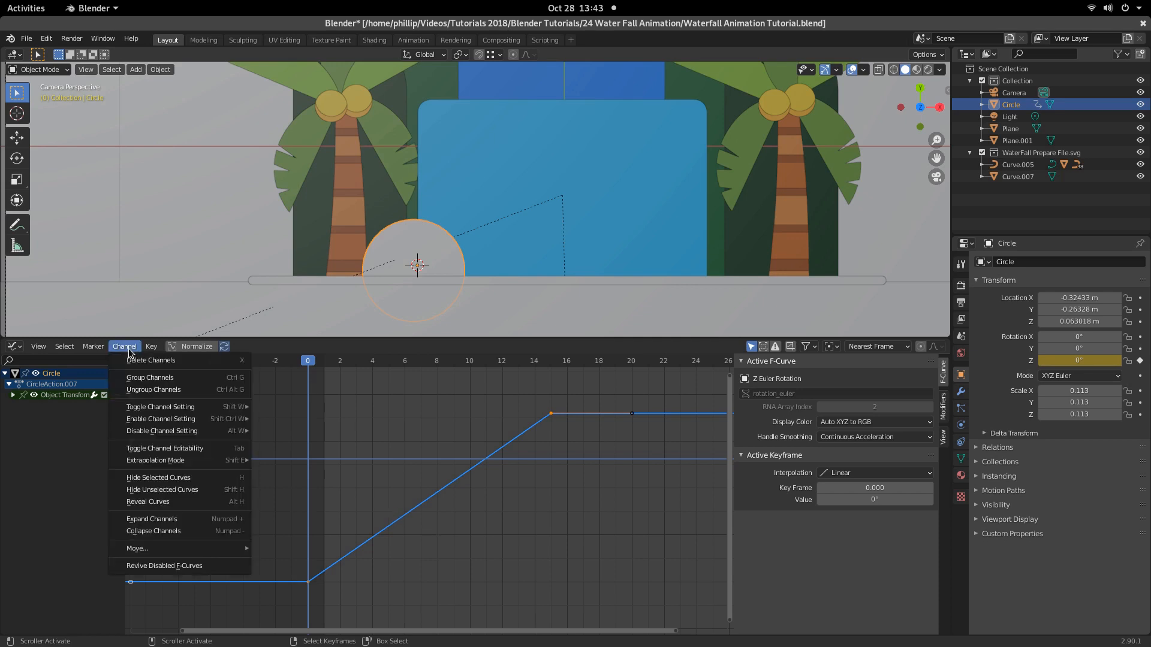
pyautogui.moveTo(173, 461)
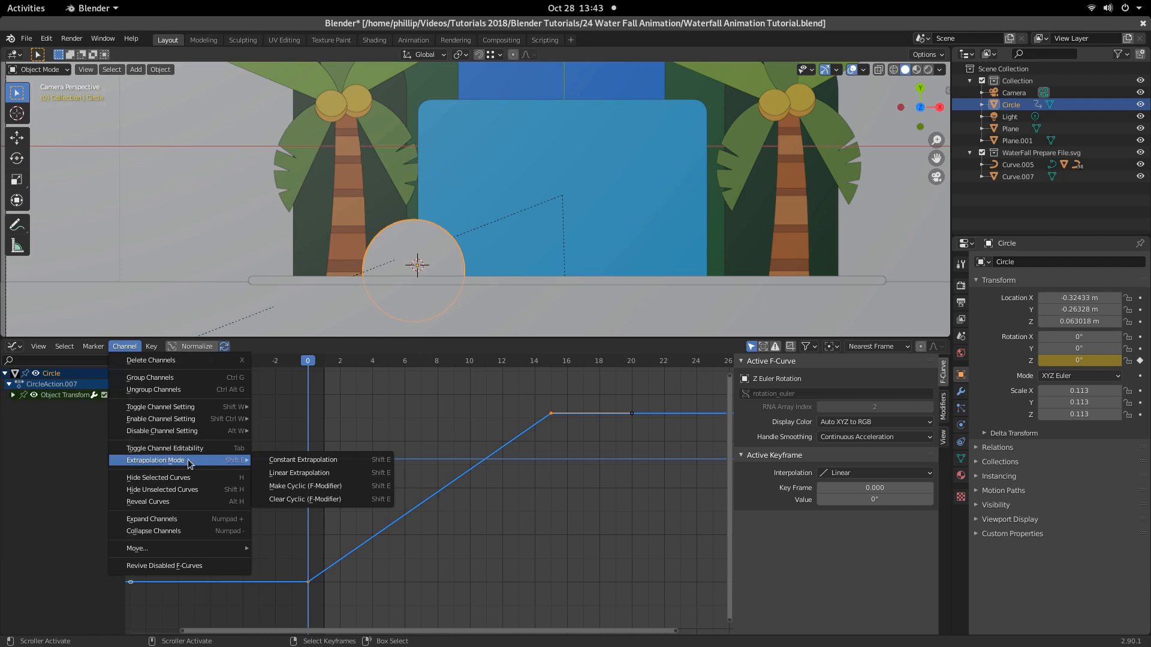
pyautogui.click(332, 474)
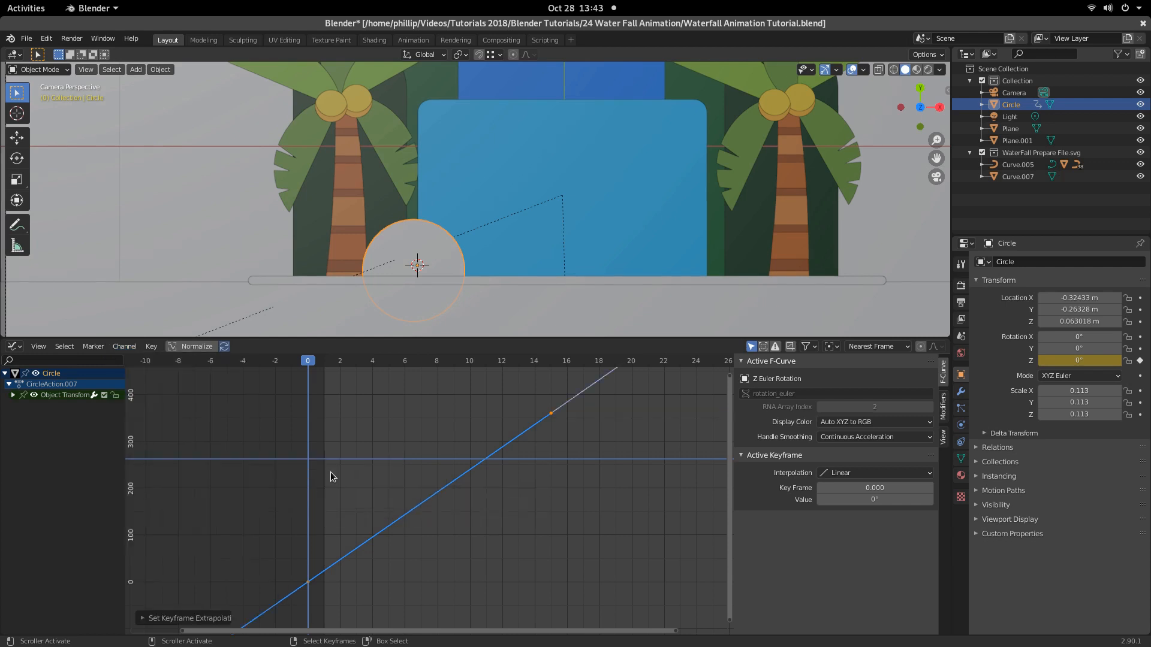
# Step: Play the animation to review the disc's continuous rotation, and stop the playback
pyautogui.scroll(-5, 427, 466)
pyautogui.scroll(-4, 426, 461)
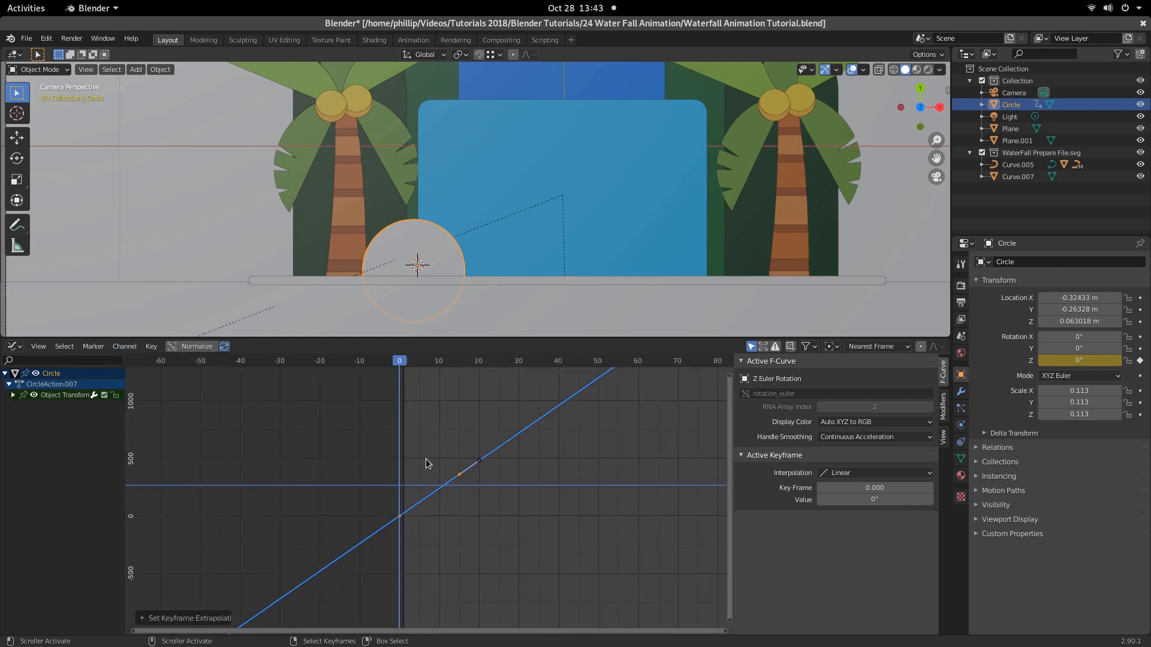
pyautogui.press('space')
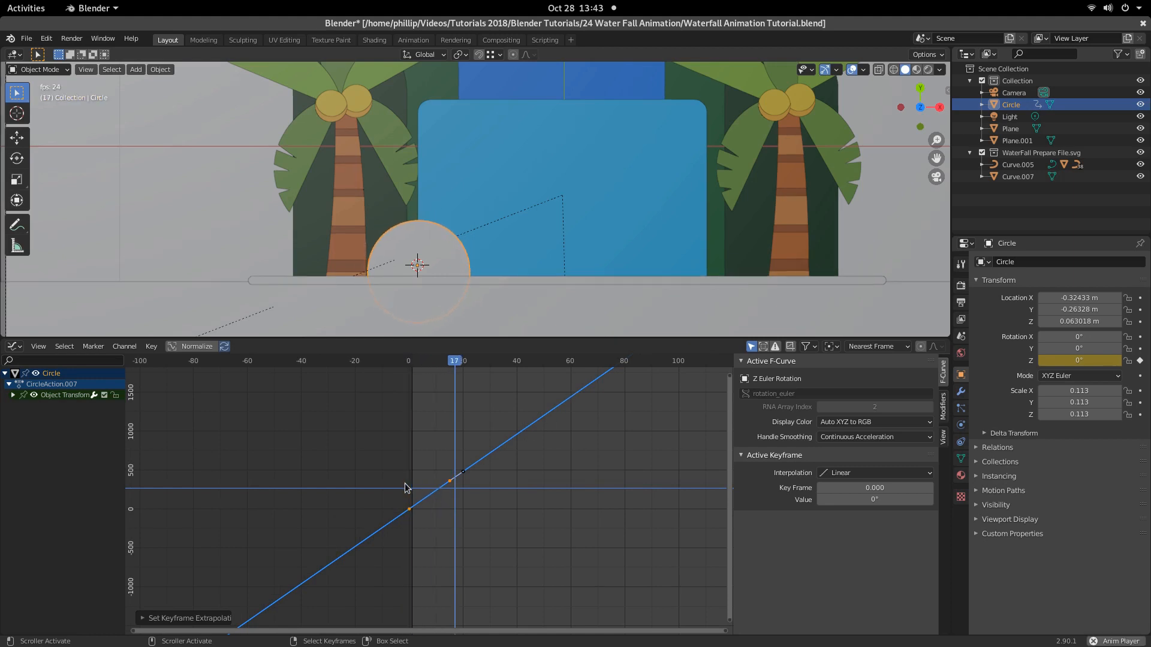
pyautogui.click(408, 478)
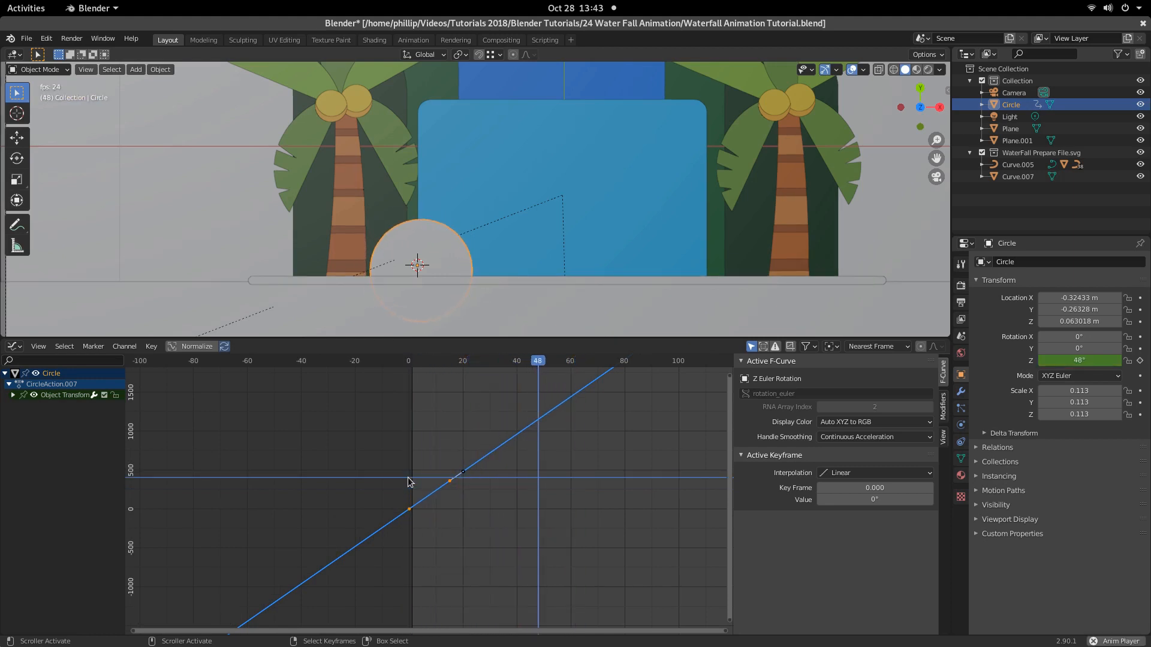
pyautogui.press('space')
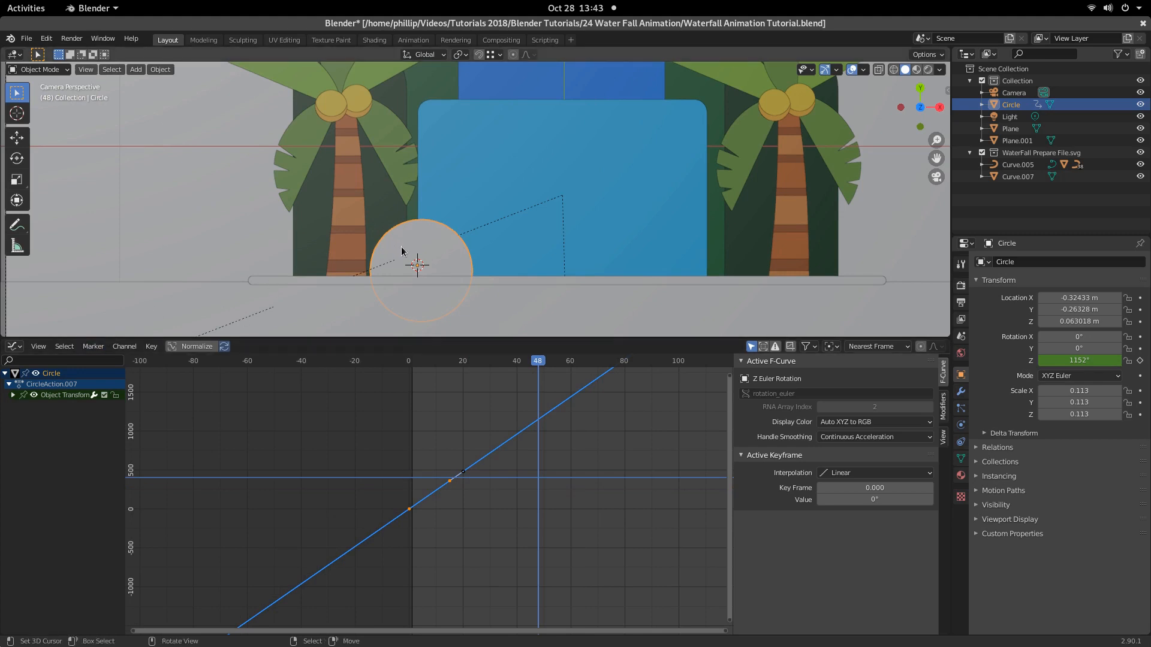
# Step: Duplicate the disc to its left, scale the copy to about 0.070, and settle it on the ground line
pyautogui.hotkey('shift', 'd')
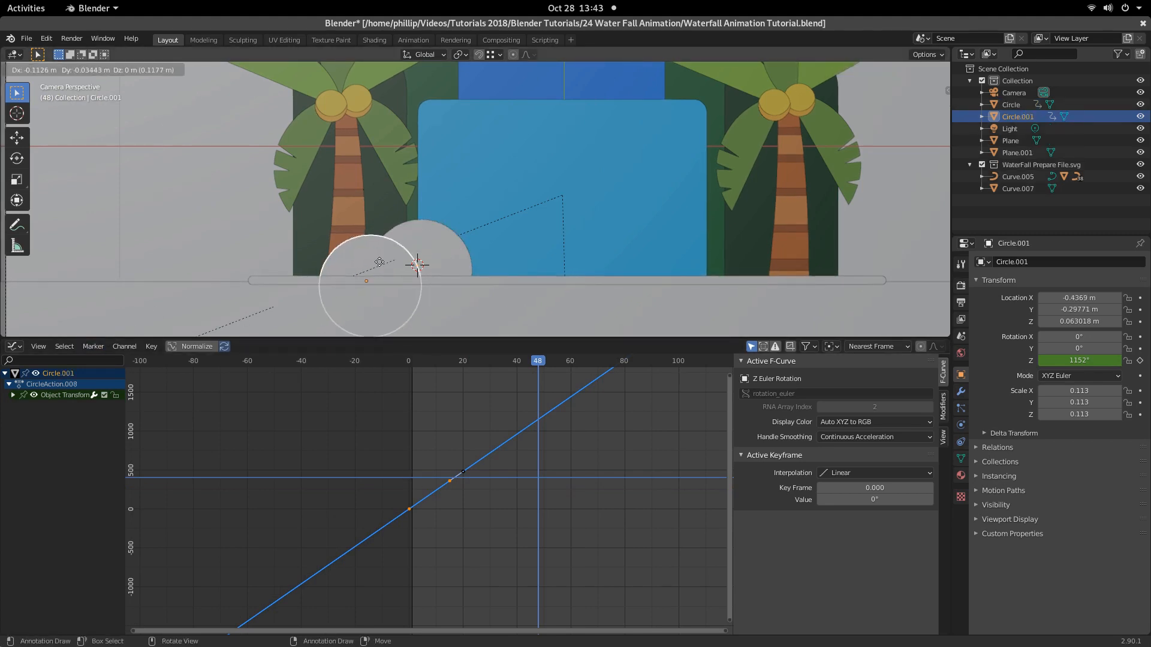
pyautogui.click(377, 266)
pyautogui.press('s')
pyautogui.click(467, 304)
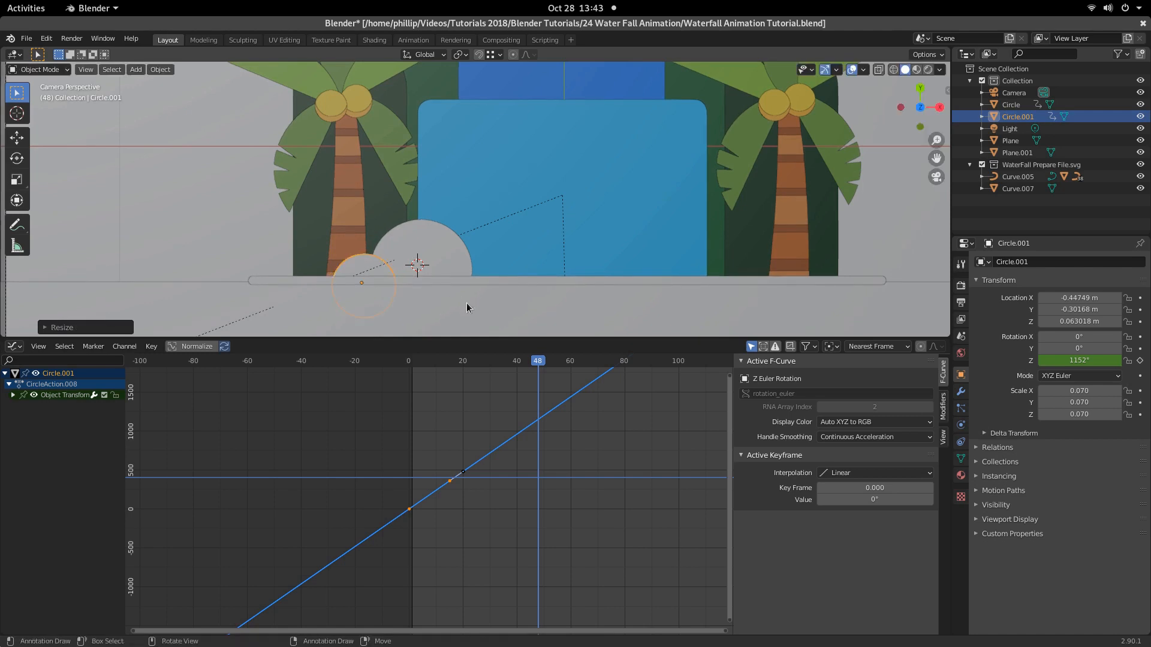
pyautogui.press('g')
pyautogui.click(464, 291)
# Step: Duplicate the small disc to the large disc's right at a scale of about 0.079, and place a copy of the large disc beside it
pyautogui.hotkey('shift', 'd')
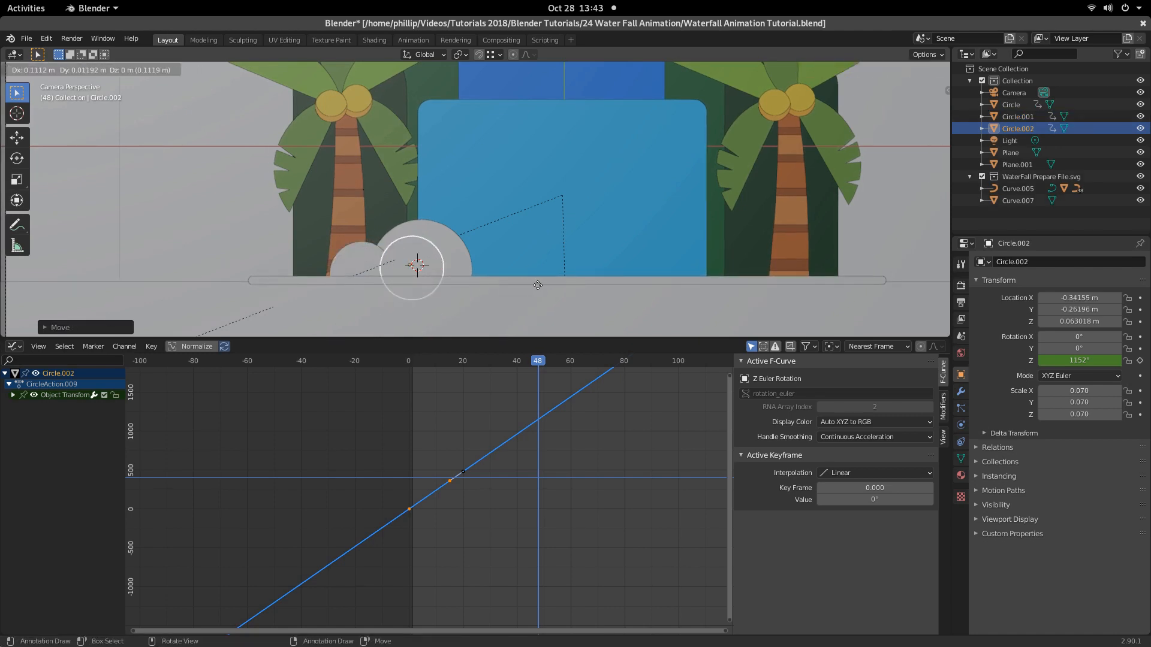
pyautogui.click(596, 293)
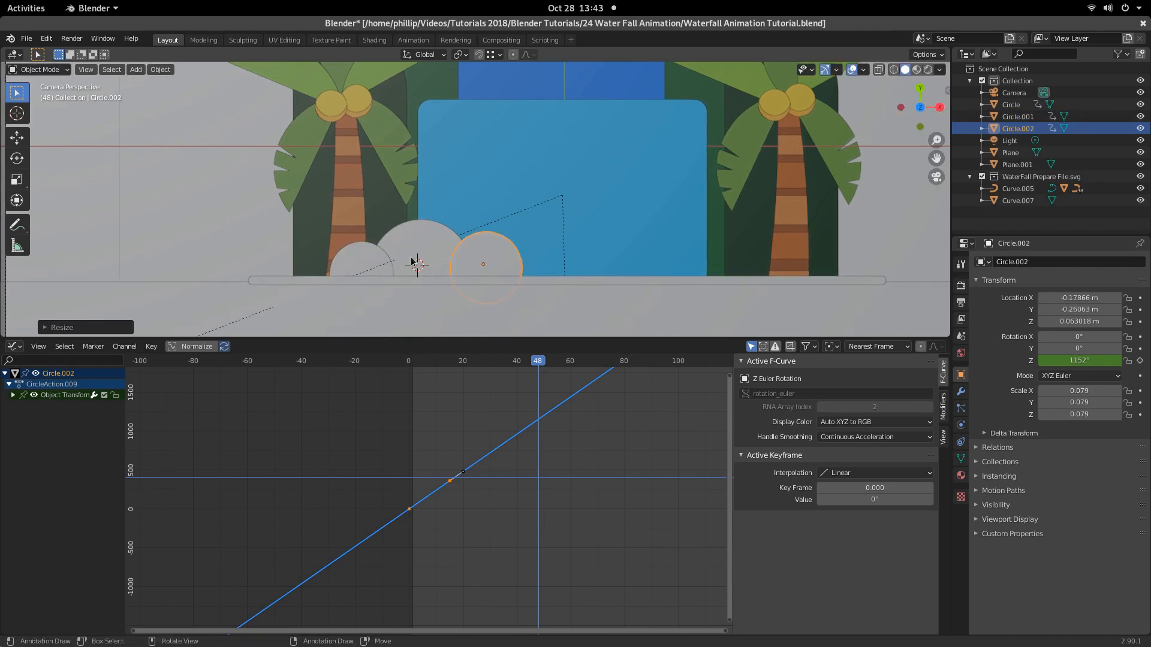
pyautogui.click(418, 256)
pyautogui.hotkey('shift', 'd')
pyautogui.click(562, 250)
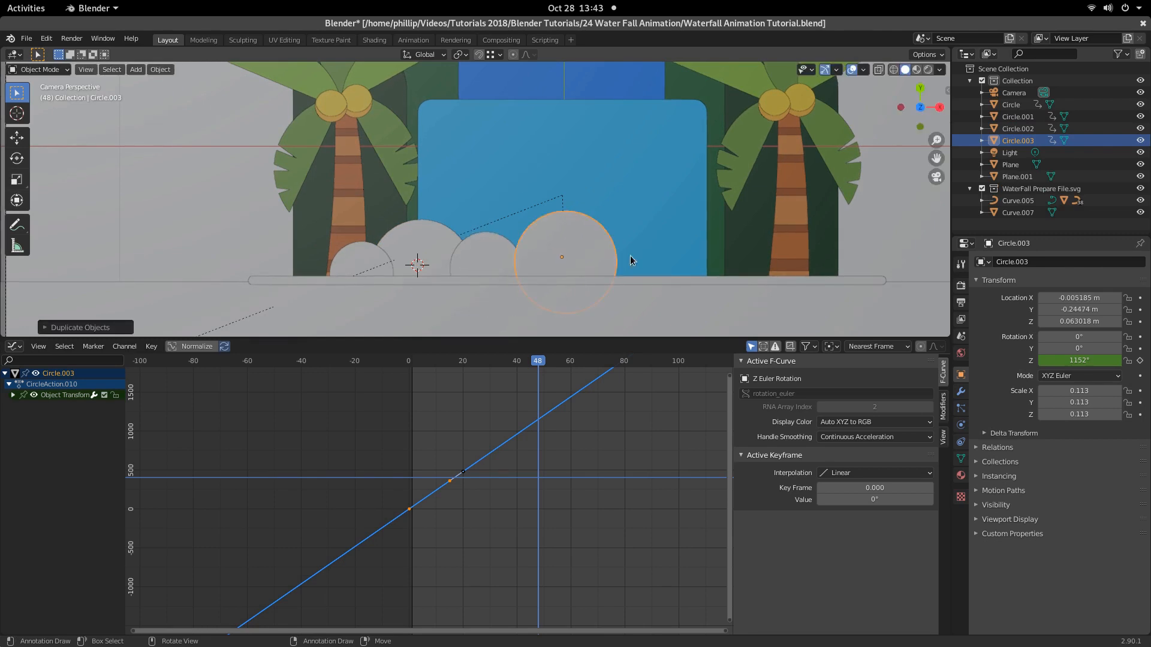
# Step: Scale the newest disc copy to about 0.077 and settle it on the ground line against the disc to its left
pyautogui.press('s')
pyautogui.click(627, 275)
pyautogui.press('g')
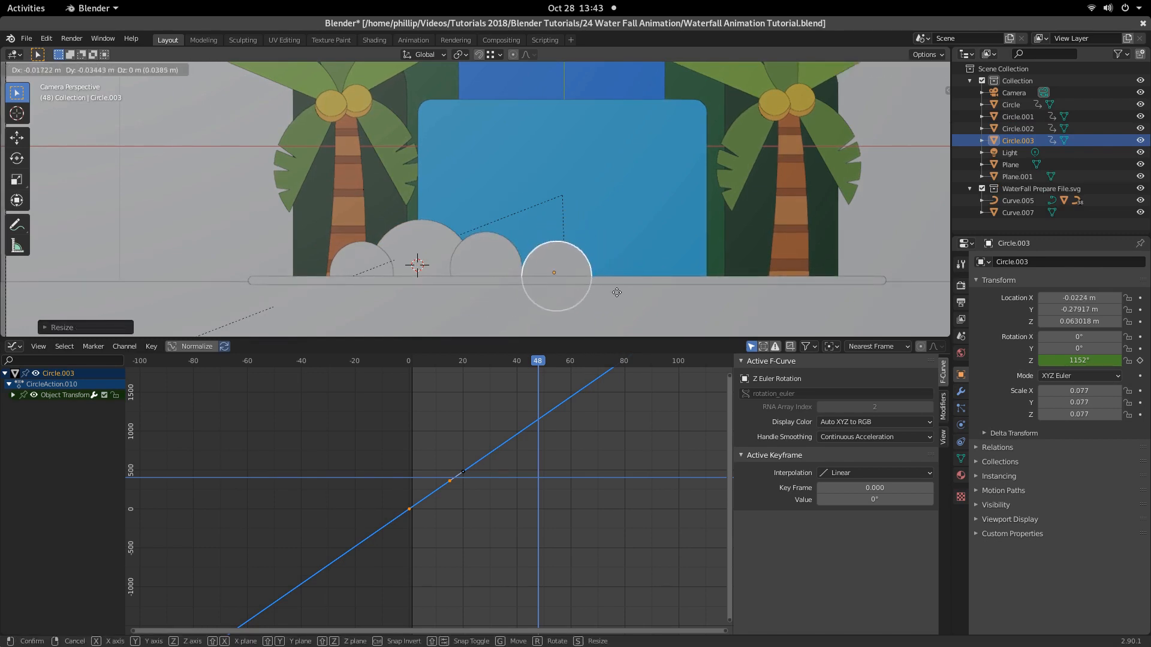
pyautogui.click(606, 286)
# Step: Duplicate that small disc to its right, scale the copy to about 0.116, and seat it on the ground line
pyautogui.hotkey('shift', 'd')
pyautogui.click(681, 267)
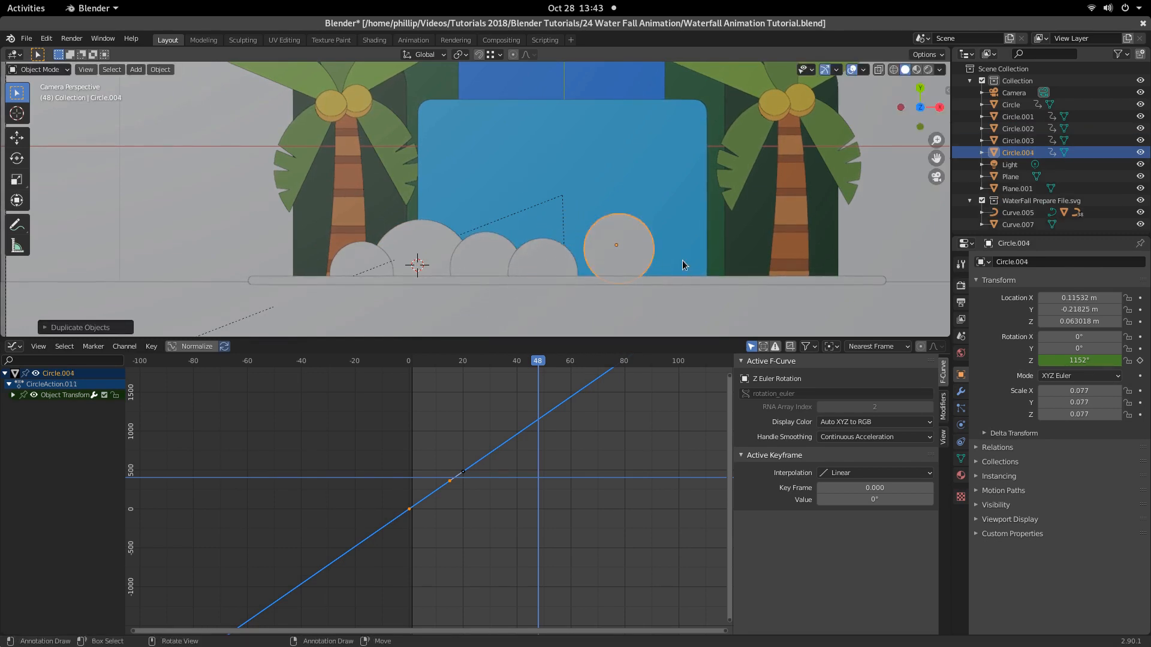
pyautogui.press('s')
pyautogui.click(718, 291)
pyautogui.press('g')
pyautogui.click(710, 308)
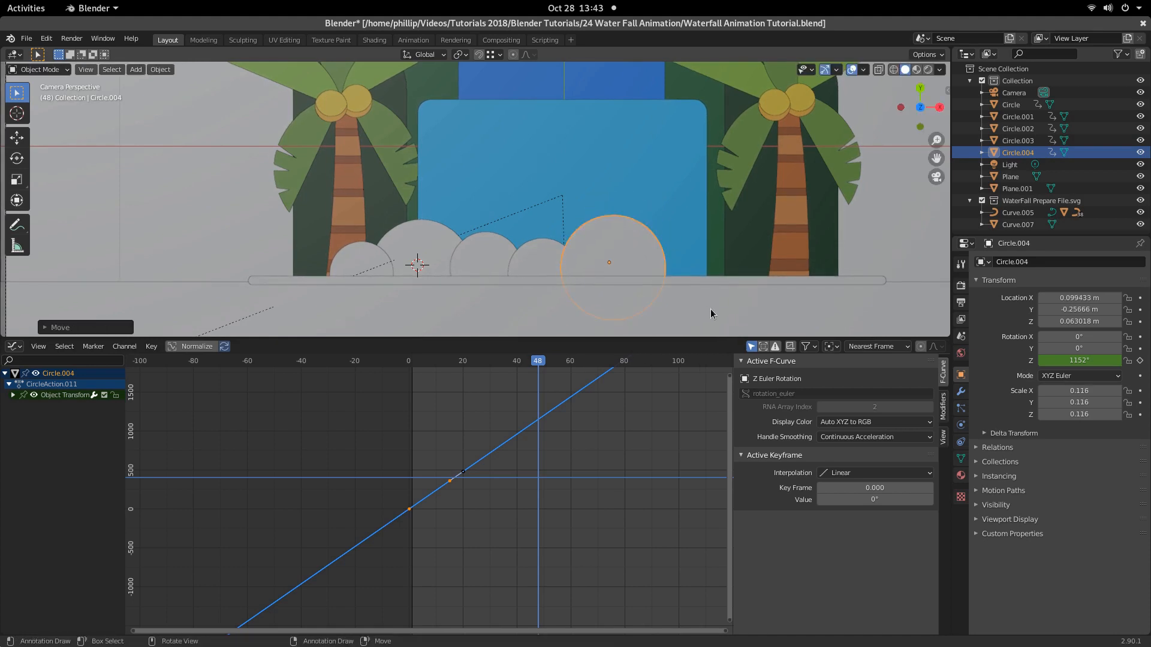
# Step: Duplicate the large right-hand disc to its right and scale the copy to about 0.090
pyautogui.hotkey('shift', 'd')
pyautogui.click(797, 316)
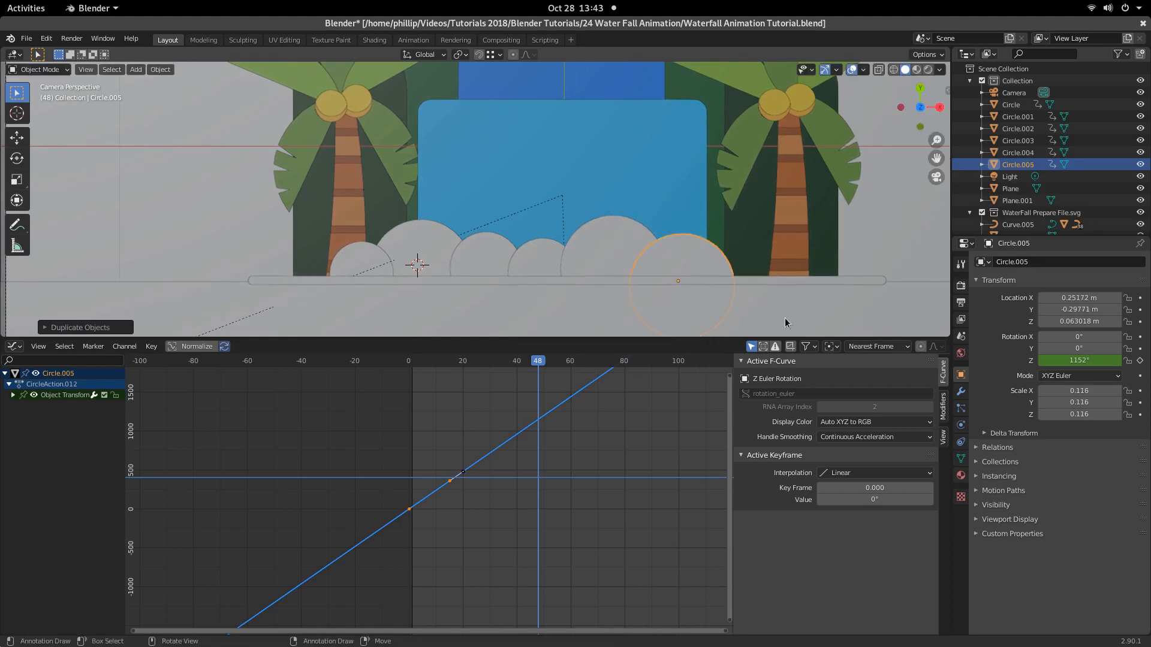
pyautogui.press('s')
pyautogui.click(766, 319)
# Step: Duplicate the disc at the right end of the foam, scale the copy to about 0.049, and set it on the ground line
pyautogui.hotkey('shift', 'd')
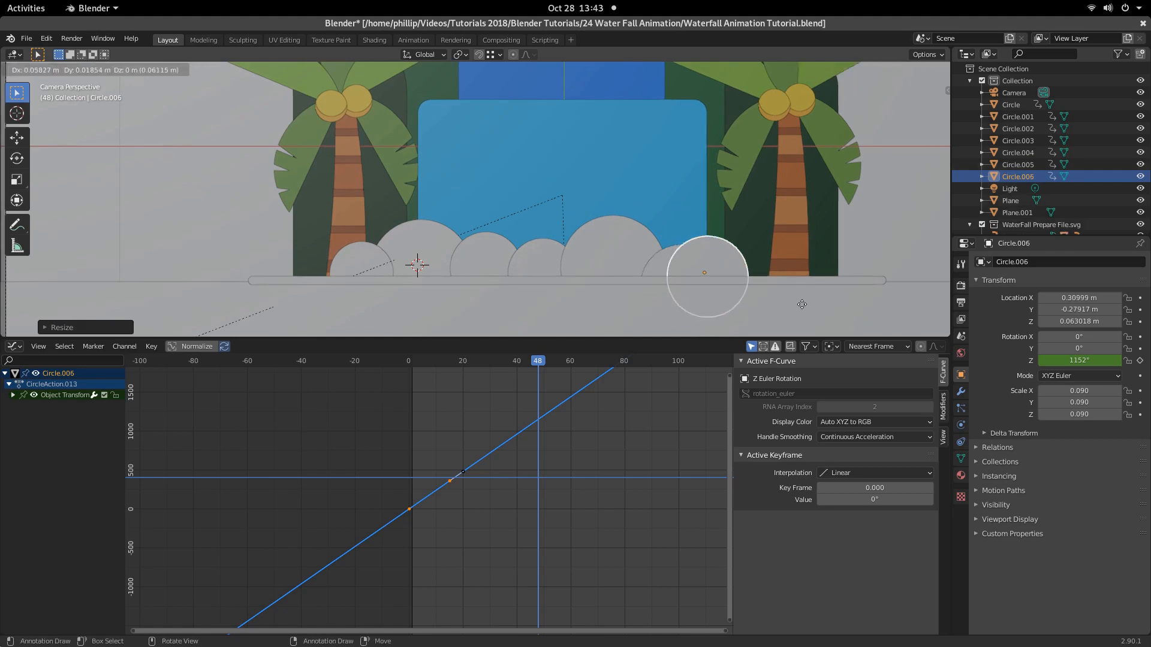
pyautogui.click(821, 319)
pyautogui.press('s')
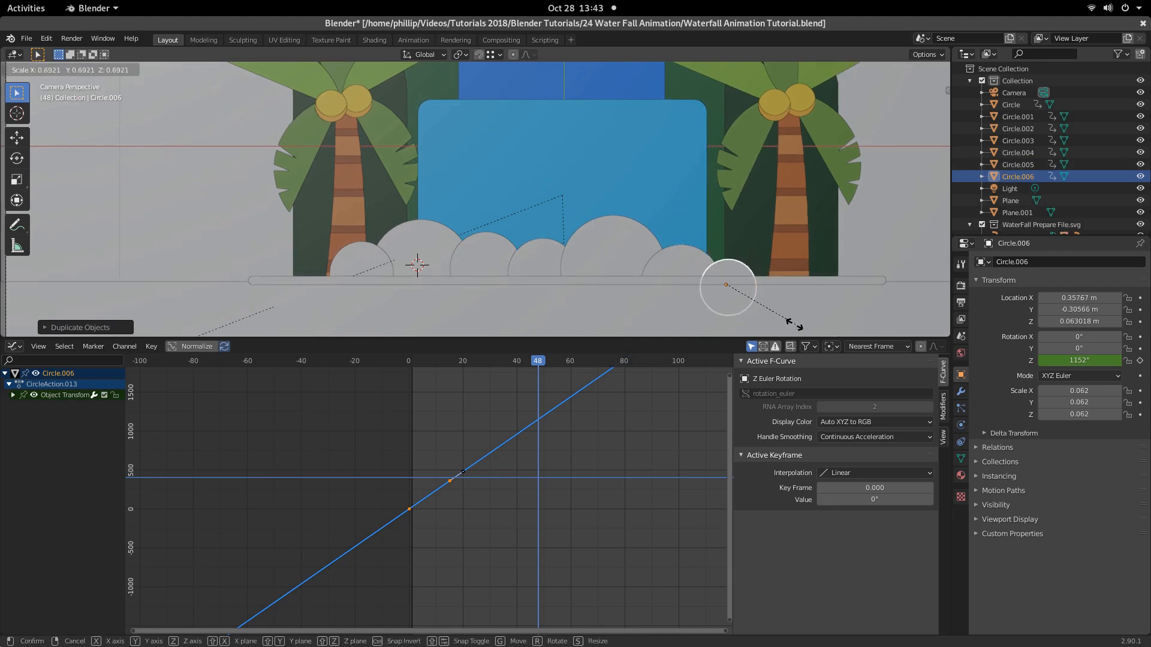
pyautogui.click(781, 320)
pyautogui.press('g')
pyautogui.click(781, 318)
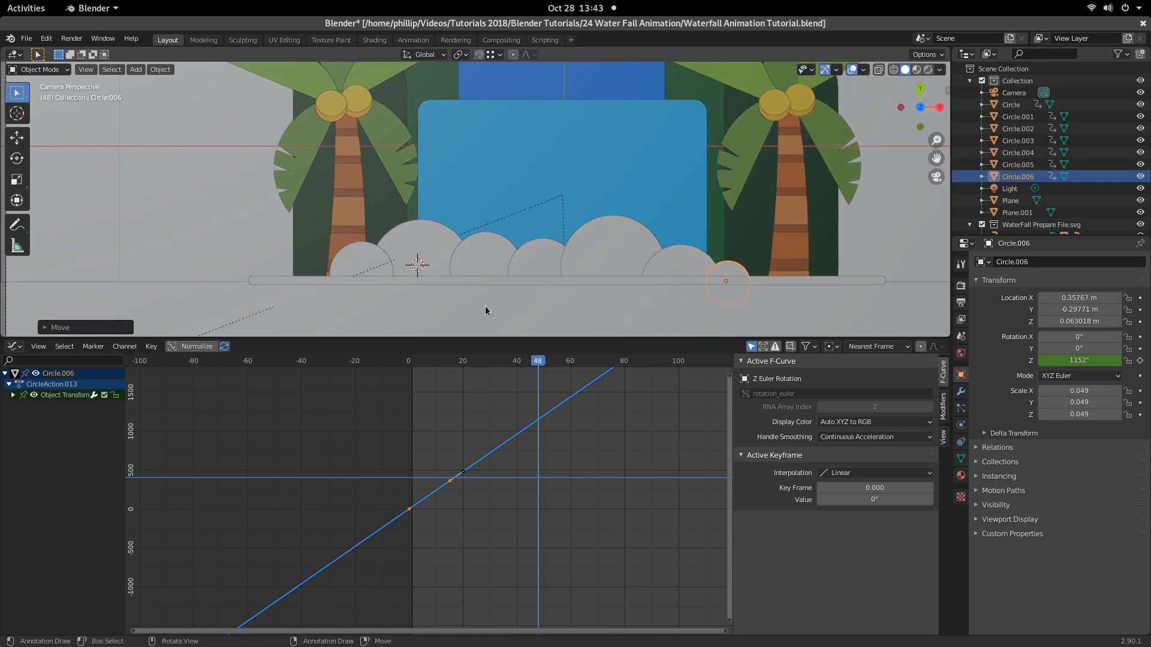
# Step: Play the animation briefly, stop it, and switch the viewport to Material Preview shading
pyautogui.press('space')
pyautogui.scroll(-4, 534, 258)
pyautogui.press('space')
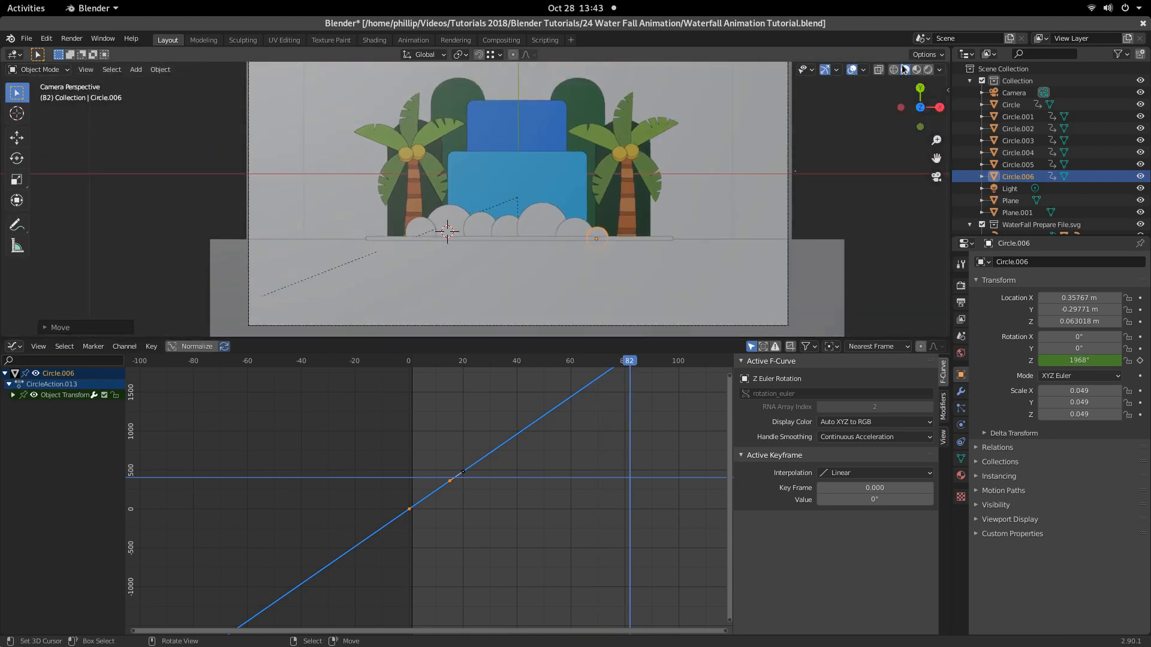
pyautogui.click(916, 70)
pyautogui.scroll(3, 865, 93)
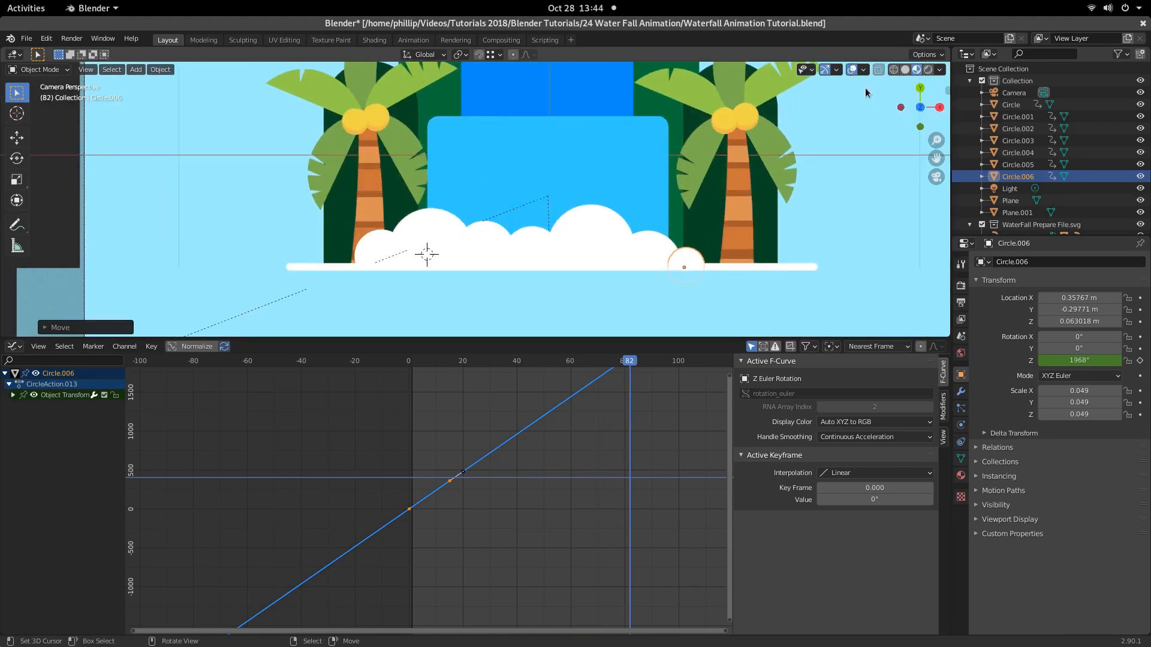
# Step: Play the animation from frame 0 to review the motion of the white foam discs
pyautogui.click(399, 408)
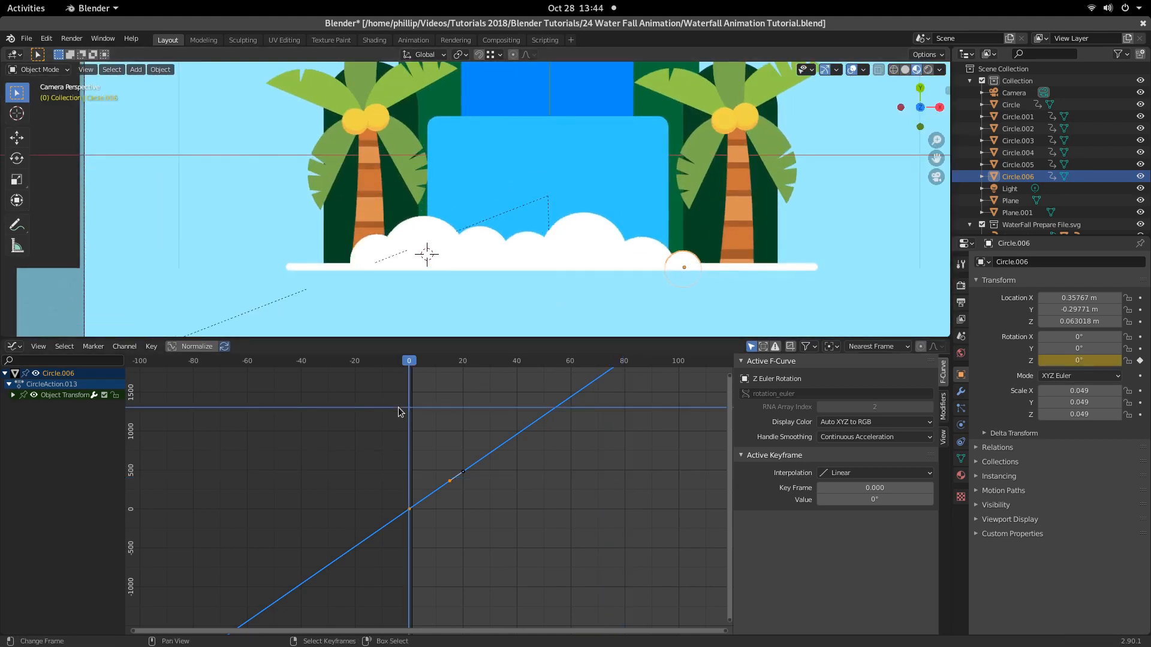
pyautogui.press('space')
pyautogui.click(548, 314)
pyautogui.scroll(-2, 620, 271)
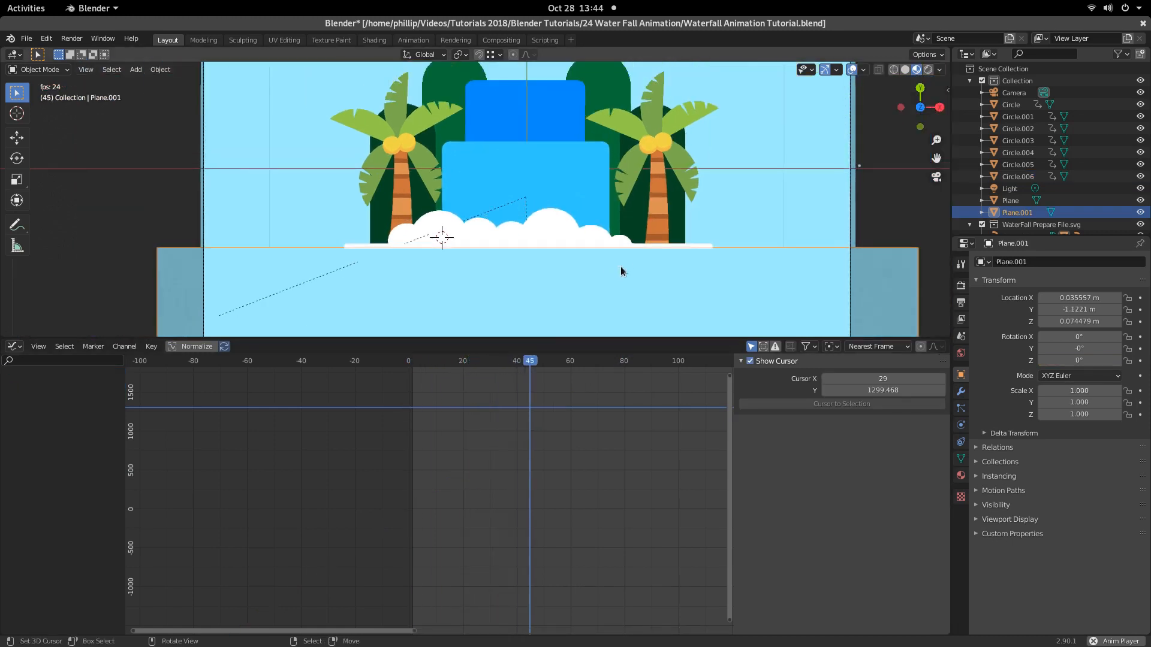
pyautogui.scroll(2, 657, 257)
# Step: Enlarge the rightmost foam disc to a scale of about 0.056 and nudge it slightly into place
pyautogui.click(691, 254)
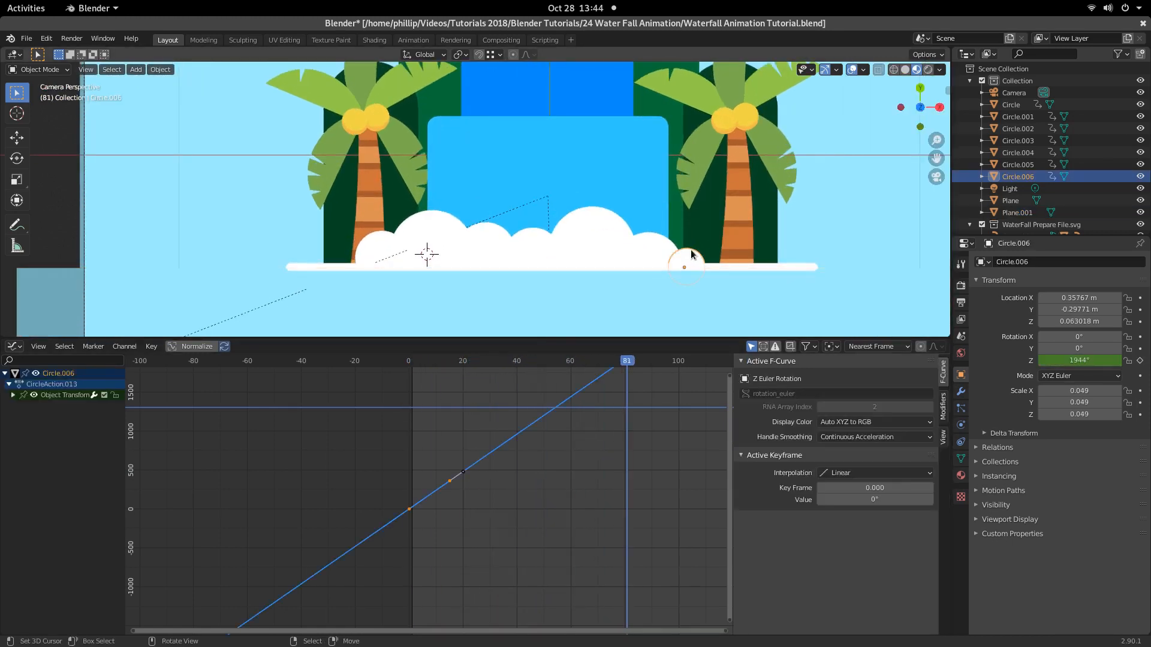
pyautogui.press('s')
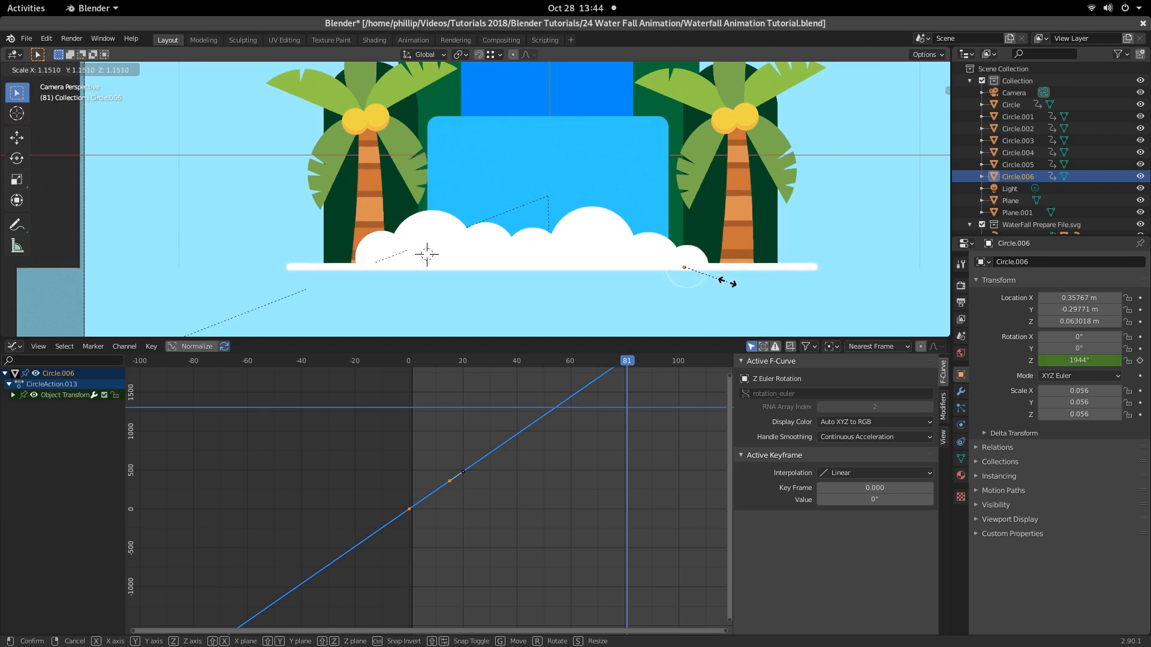
pyautogui.click(730, 281)
pyautogui.press('g')
pyautogui.click(728, 280)
pyautogui.scroll(-2, 660, 281)
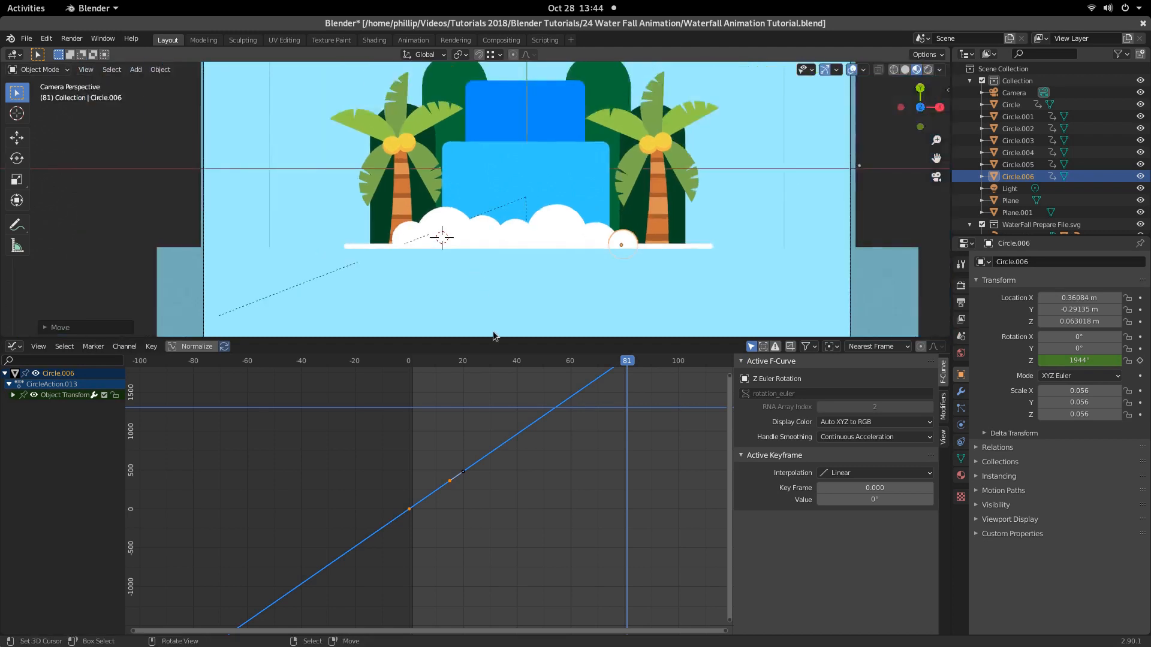
# Step: Scrub the animation to frame 28, select the small middle disc Circle.003, and change the Graph Editor to a Dope Sheet
pyautogui.moveTo(409, 426); pyautogui.dragTo(485, 423)
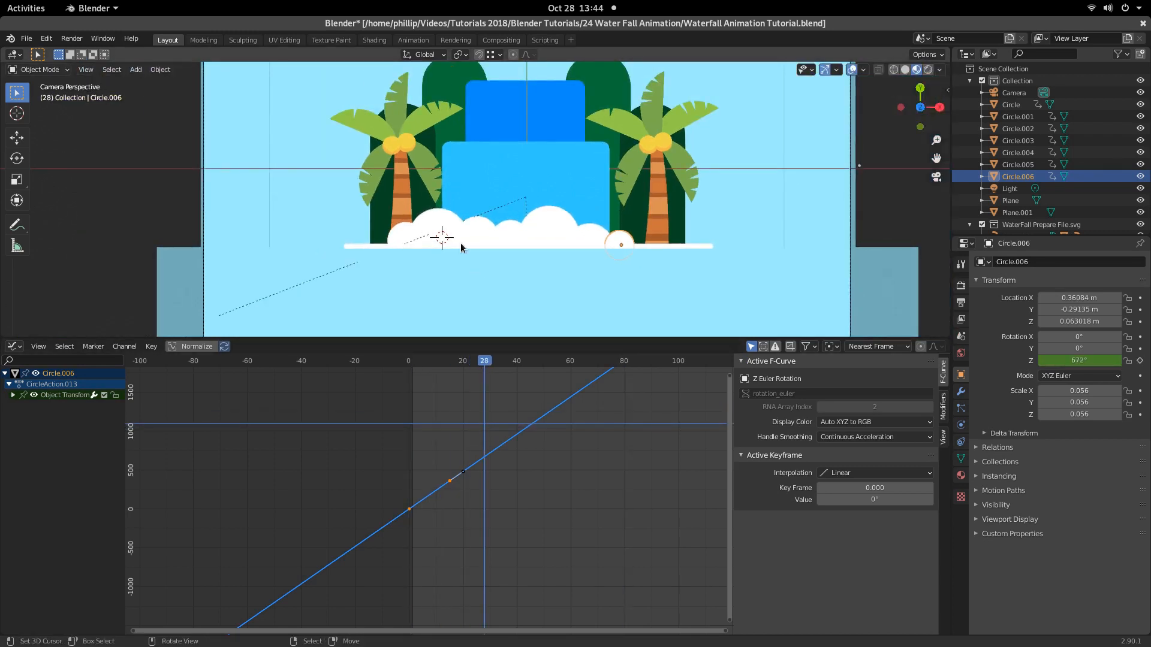
pyautogui.scroll(2, 448, 228)
pyautogui.scroll(-1, 447, 228)
pyautogui.rightClick(445, 229)
pyautogui.rightClick(531, 238)
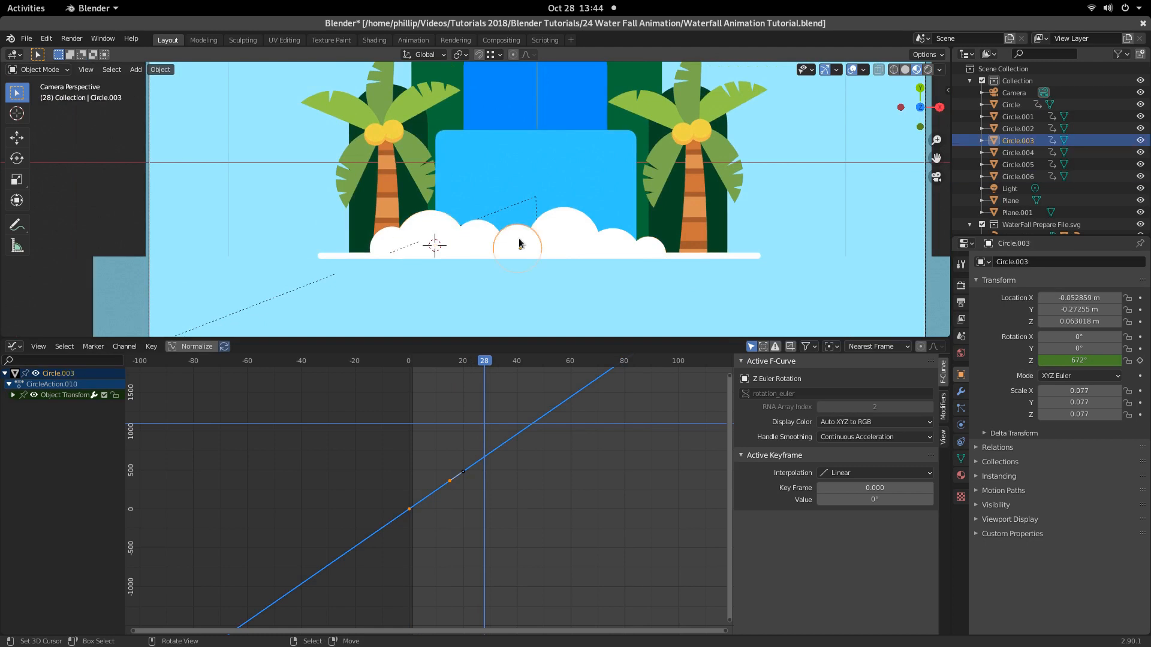
pyautogui.click(13, 346)
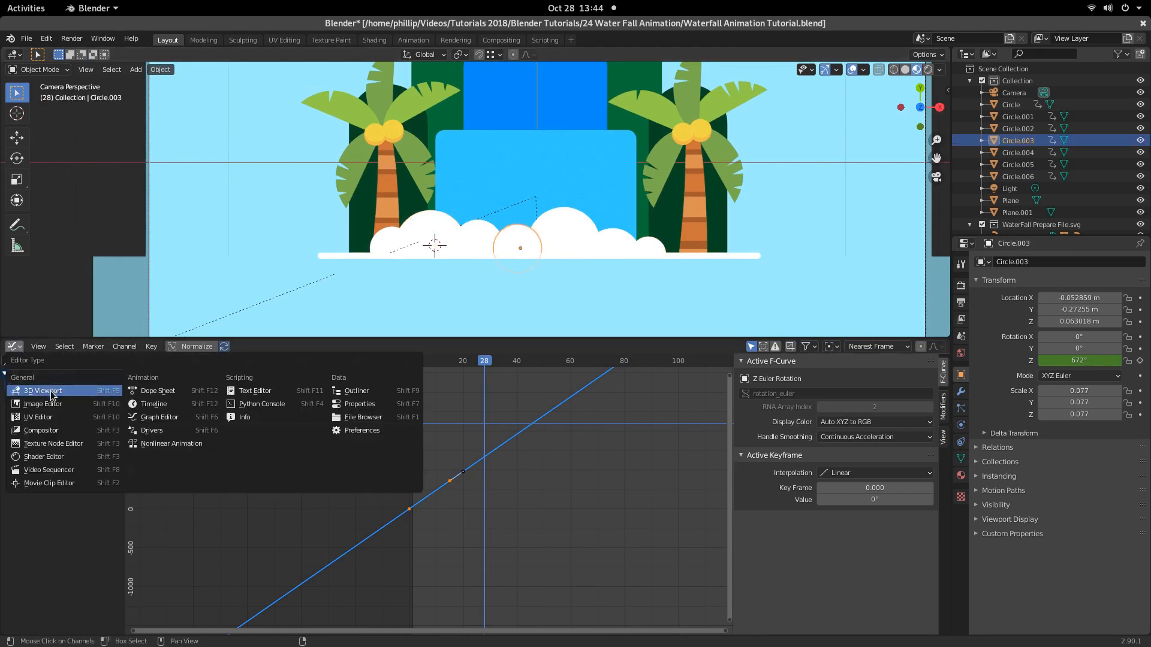
pyautogui.click(166, 392)
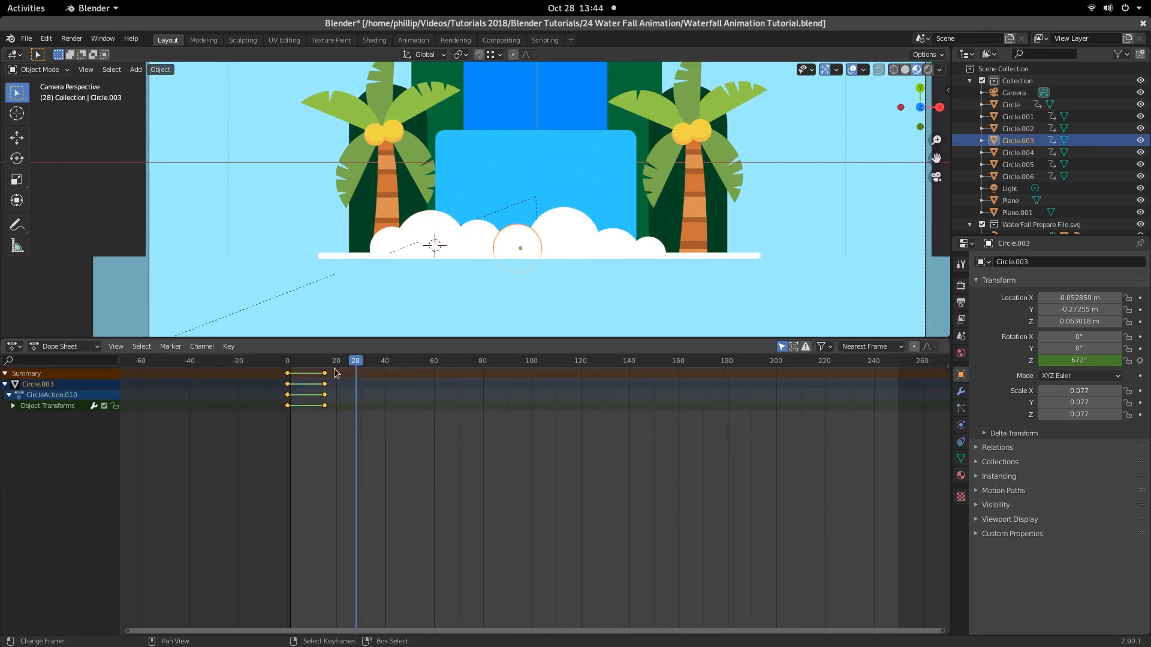
# Step: Slow the small middle disc's rotation by moving its end keyframe later, and play the animation from the start
pyautogui.moveTo(327, 377); pyautogui.dragTo(353, 374)
pyautogui.hotkey('shift', 'Left')
pyautogui.press('space')
# Step: Move the large left disc's end keyframe a few frames later and the rightmost disc's end keyframe earlier, to about frame 13
pyautogui.rightClick(413, 244)
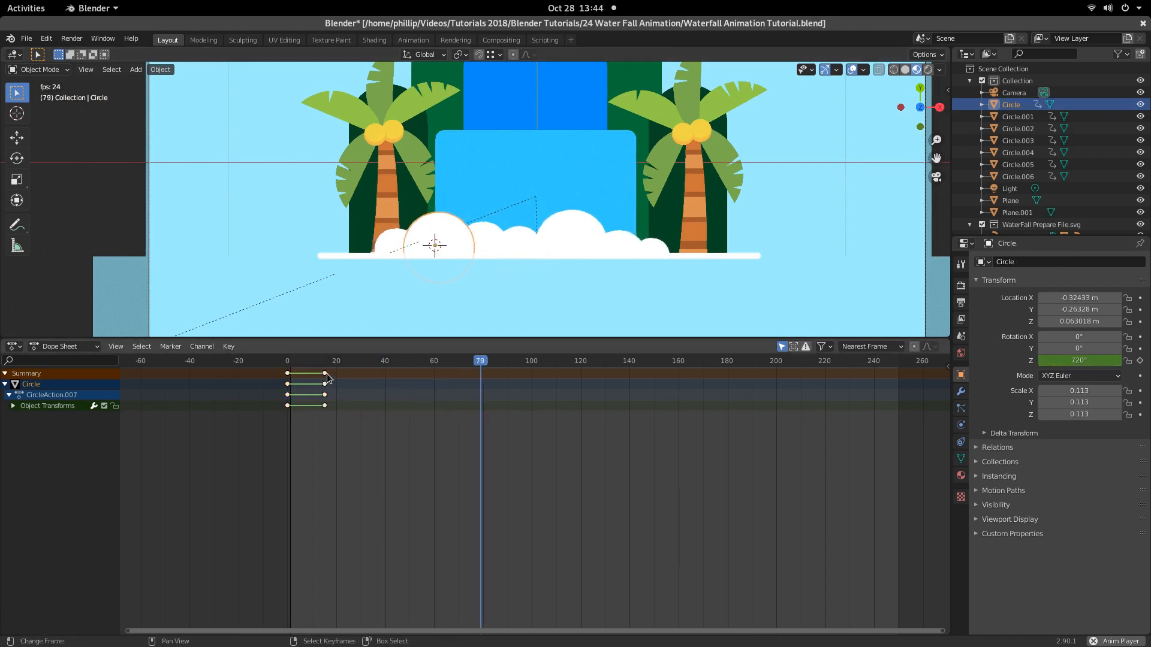
pyautogui.moveTo(328, 377); pyautogui.dragTo(338, 380)
pyautogui.rightClick(649, 252)
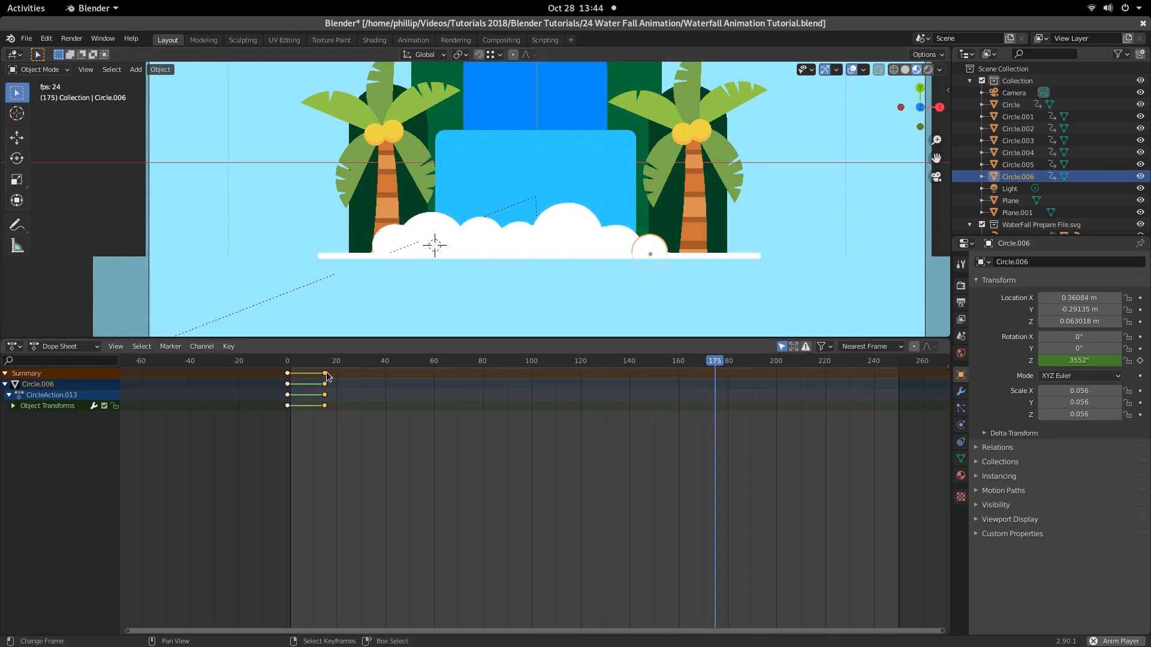
pyautogui.moveTo(326, 378); pyautogui.dragTo(321, 381, button='right')
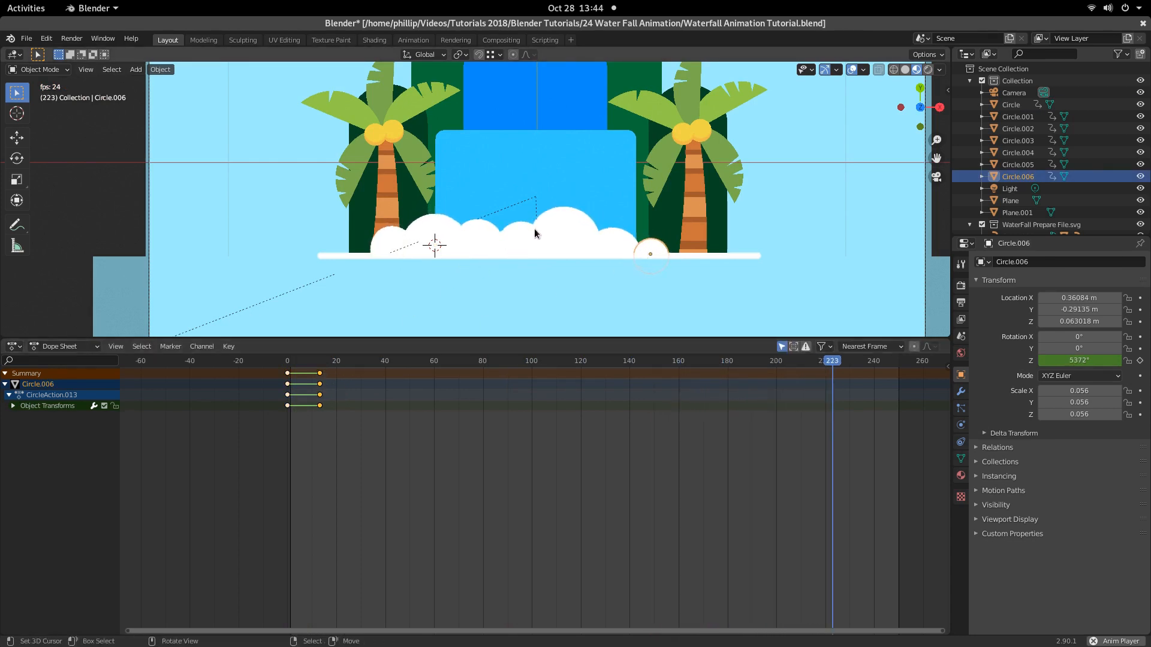
# Step: Reverse the rotation of disc Circle.002 by scaling its keyframes by -1 in time about frame 15
pyautogui.rightClick(490, 238)
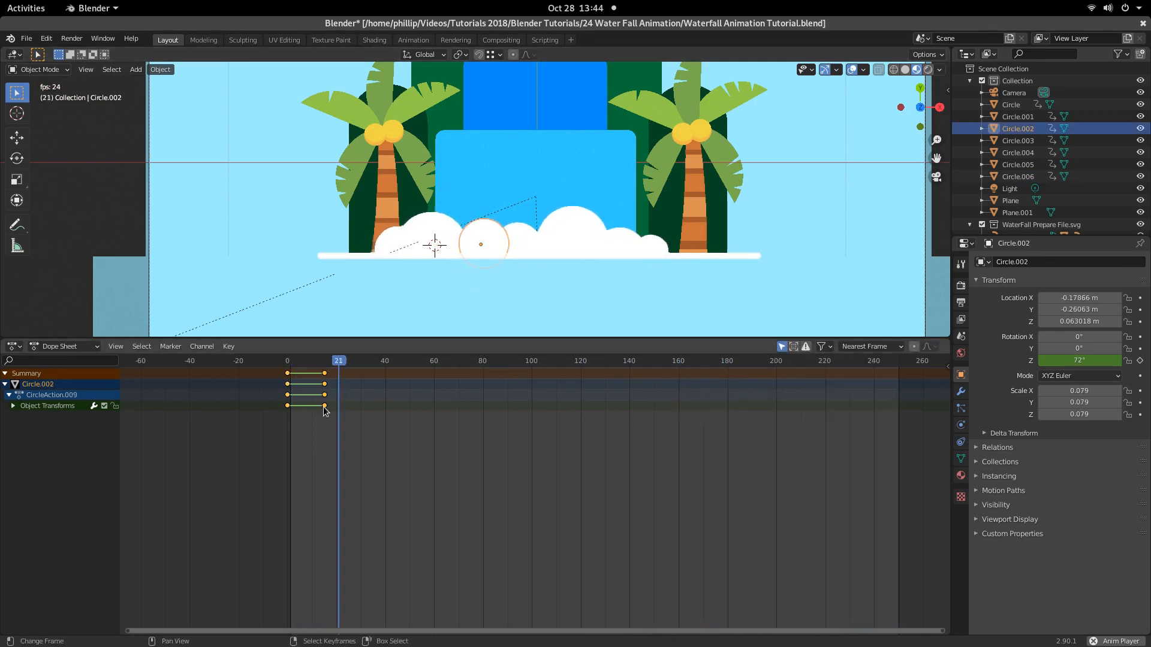
pyautogui.press('space')
pyautogui.moveTo(298, 424); pyautogui.dragTo(322, 424)
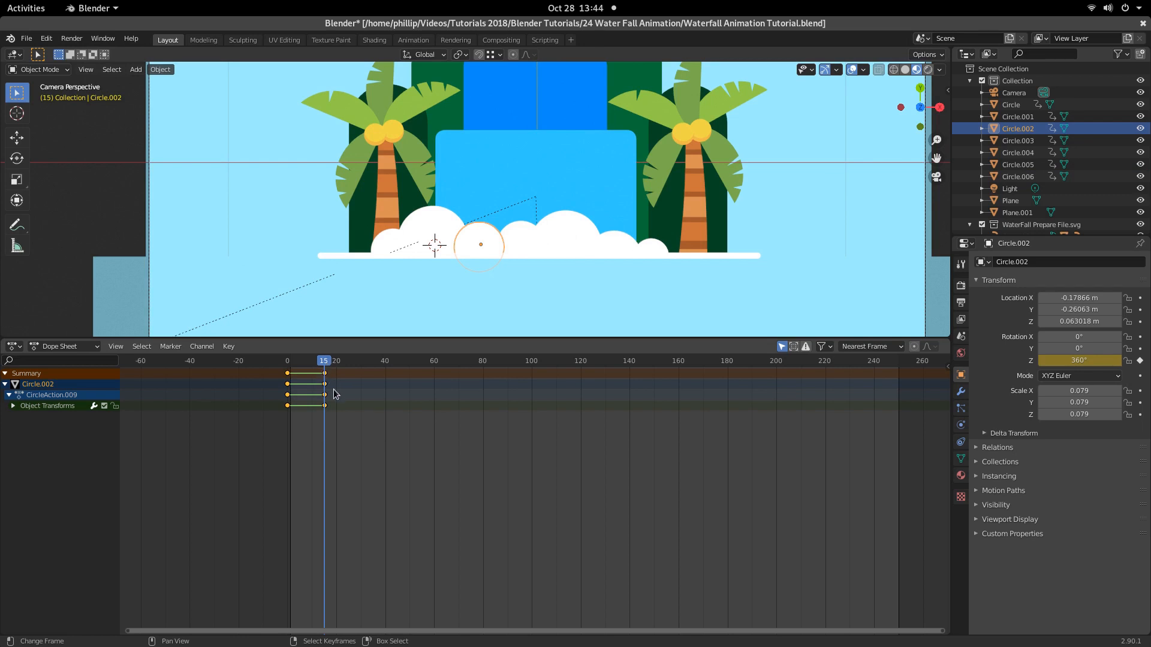
pyautogui.press('s')
pyautogui.press('x')
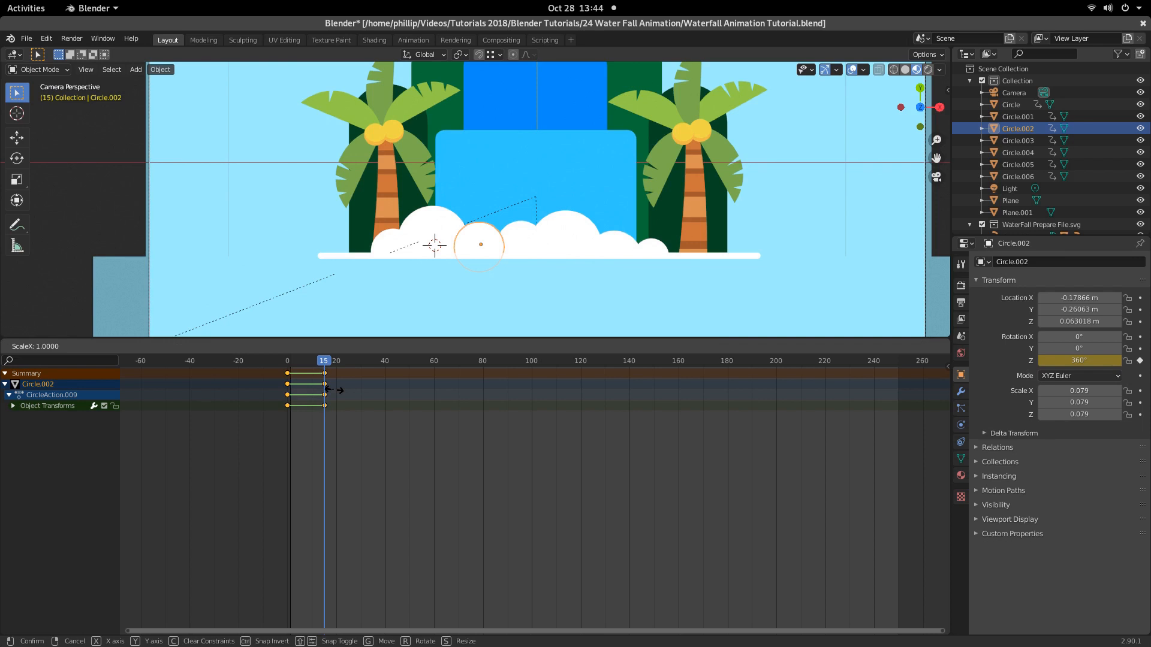
pyautogui.write('-1')
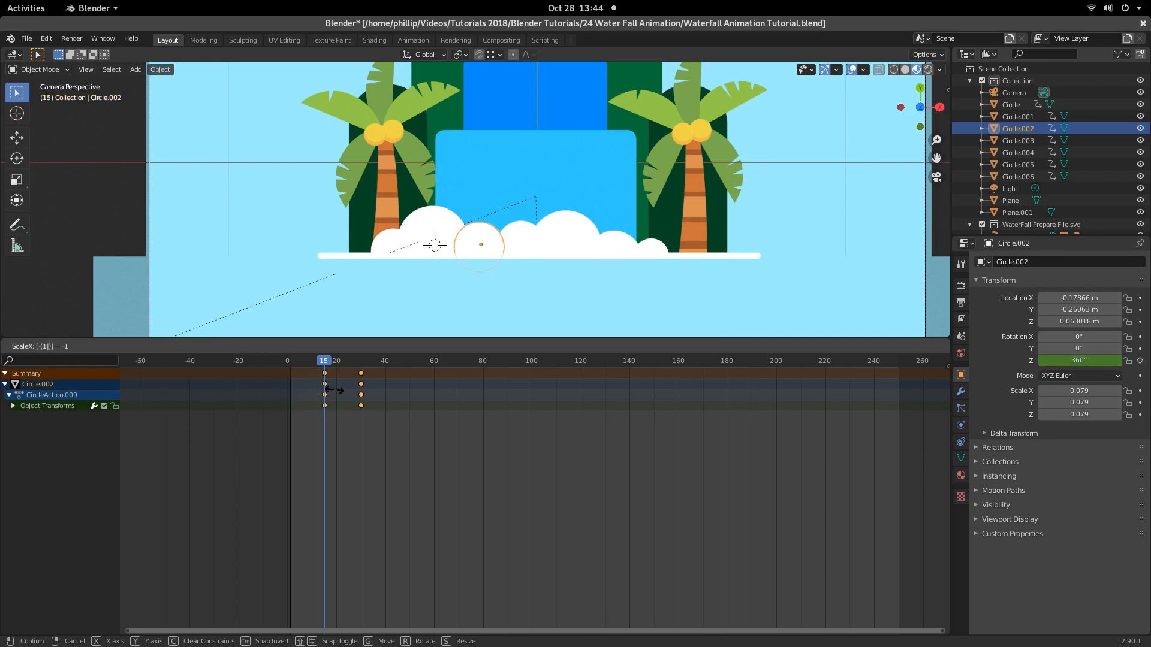
pyautogui.press('Return')
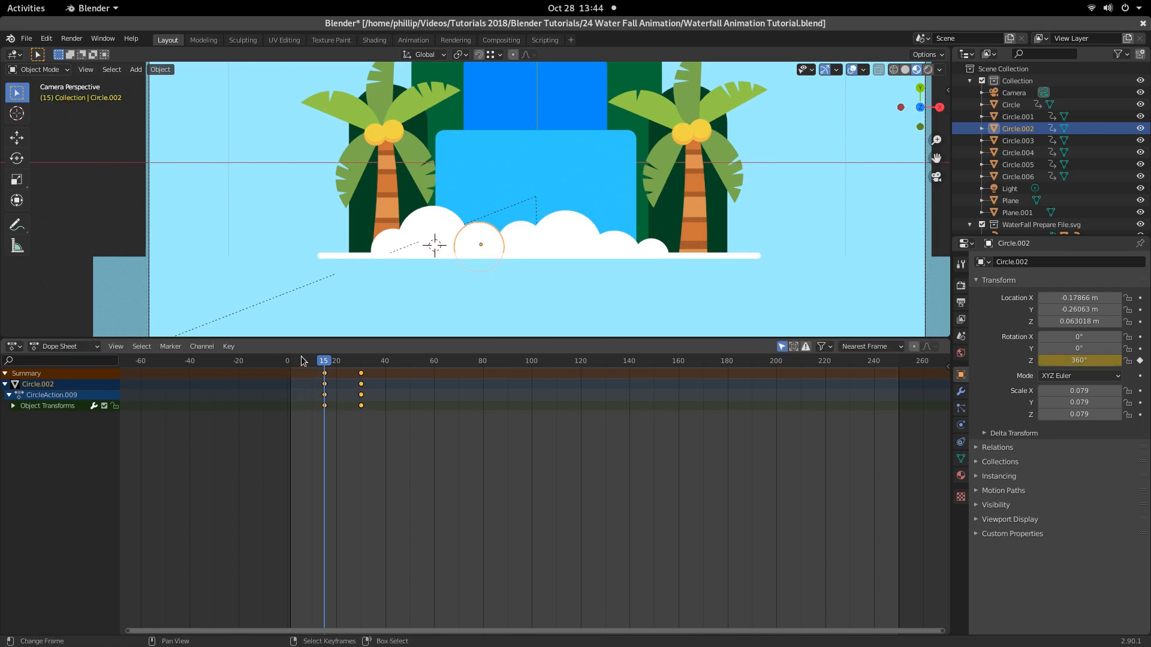
# Step: Shift the mirrored keyframes of Circle.002 back to start at about frame 1, and play the animation
pyautogui.press('g')
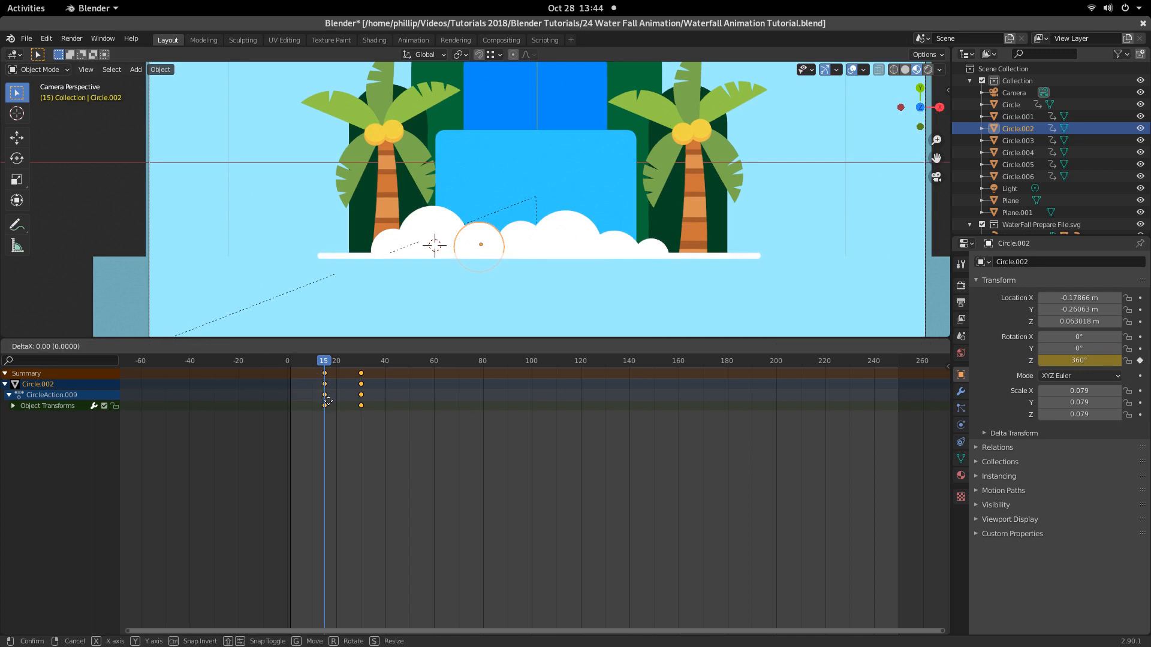
pyautogui.click(292, 422)
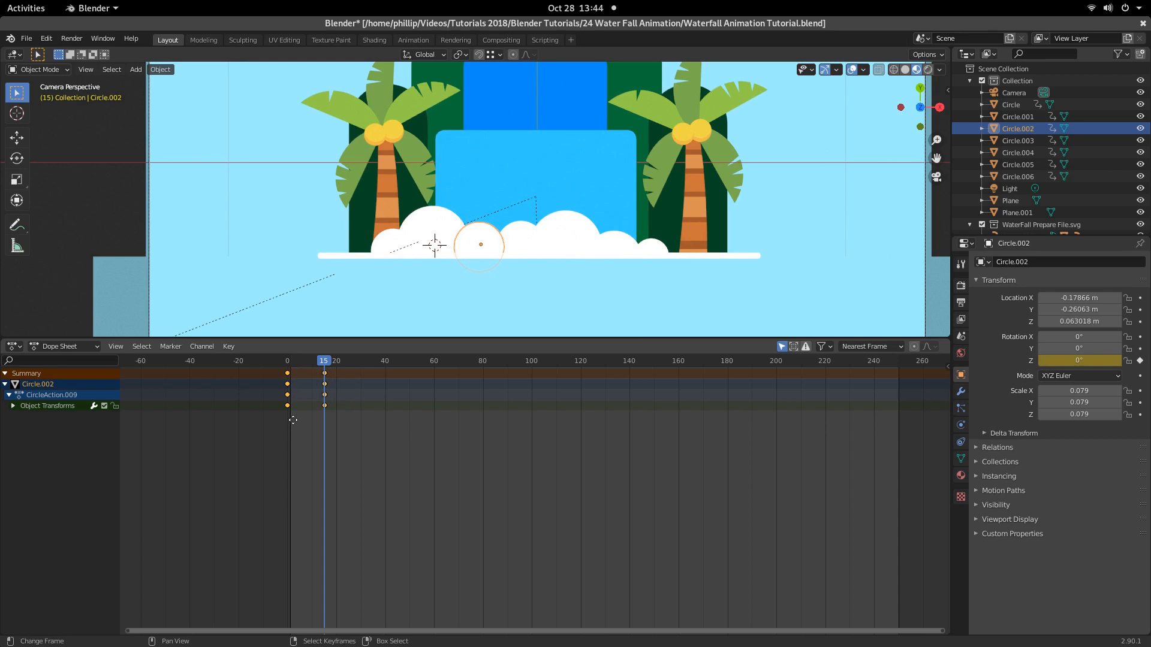
pyautogui.press('g')
pyautogui.click(294, 421)
pyautogui.click(284, 427)
pyautogui.press('space')
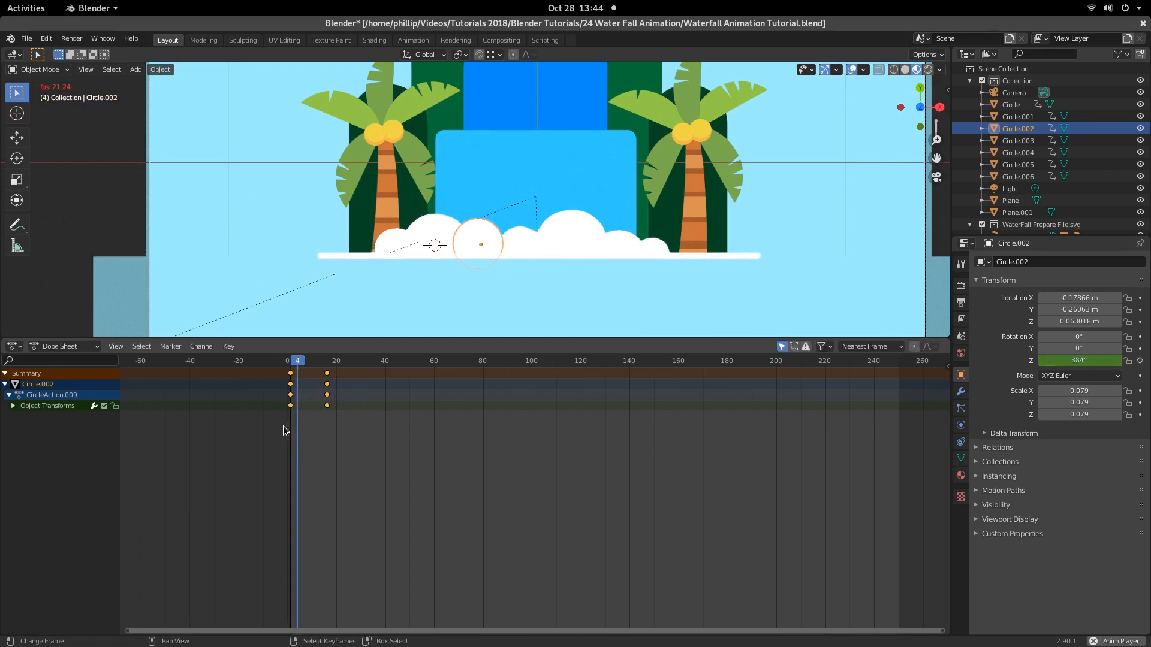
# Step: Stop playback and reverse the rotation of the large disc Circle.004 by scaling its keyframes by -1 about frame 15
pyautogui.click(585, 240)
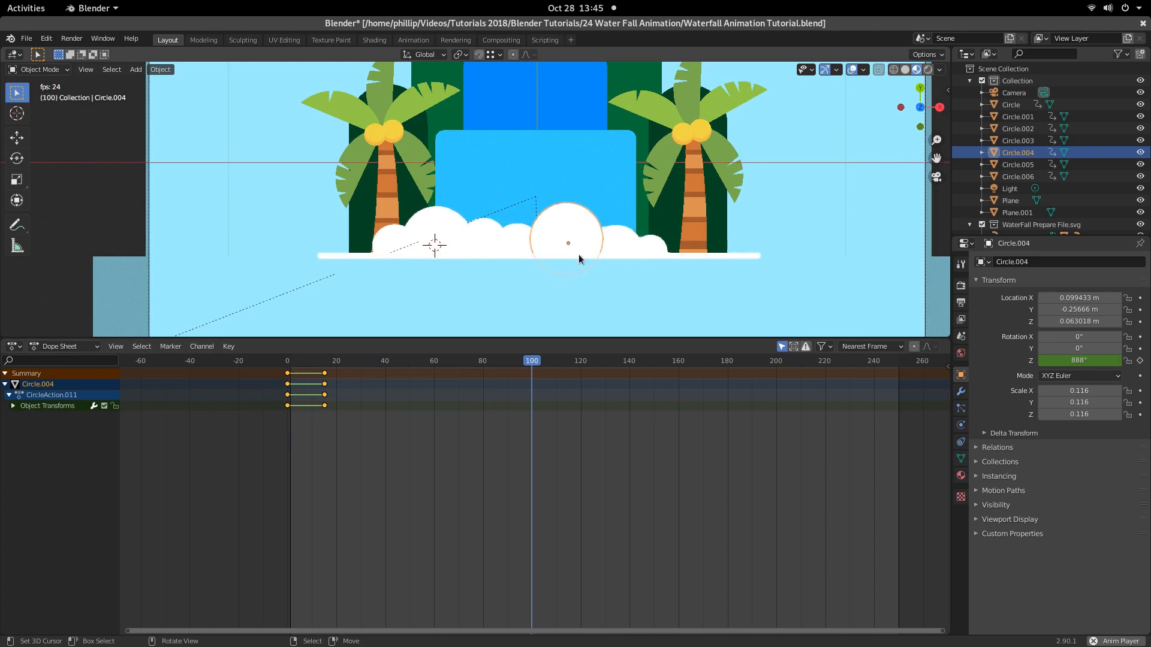
pyautogui.press('space')
pyautogui.click(322, 414)
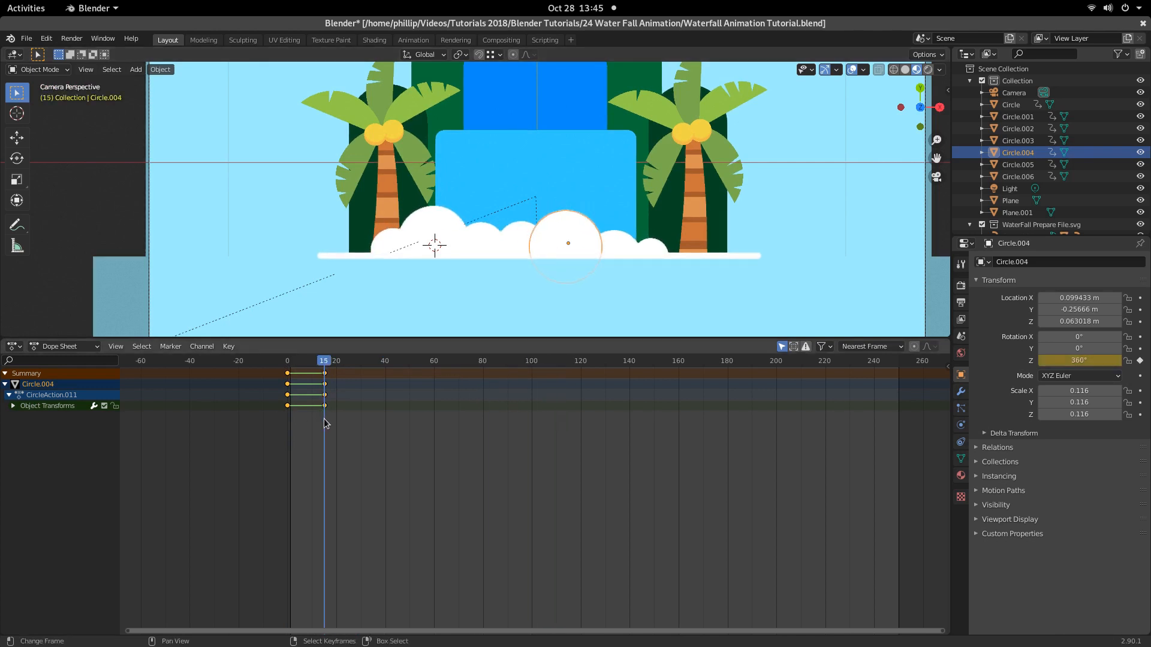
pyautogui.press('s')
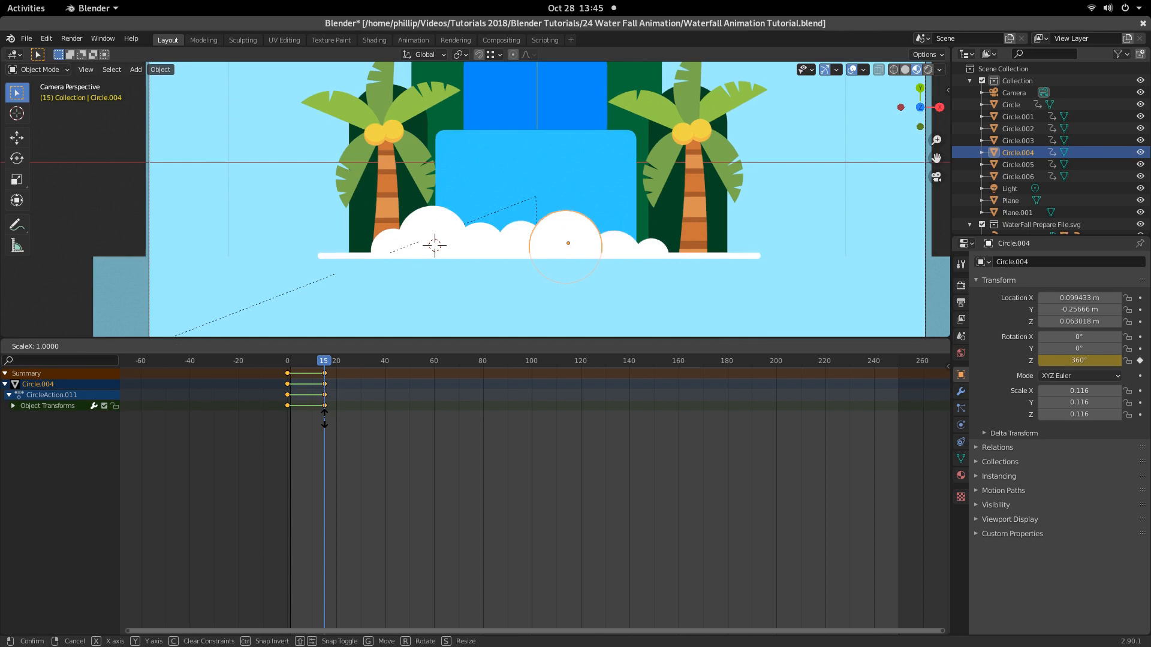
pyautogui.write('-1')
pyautogui.press('Return')
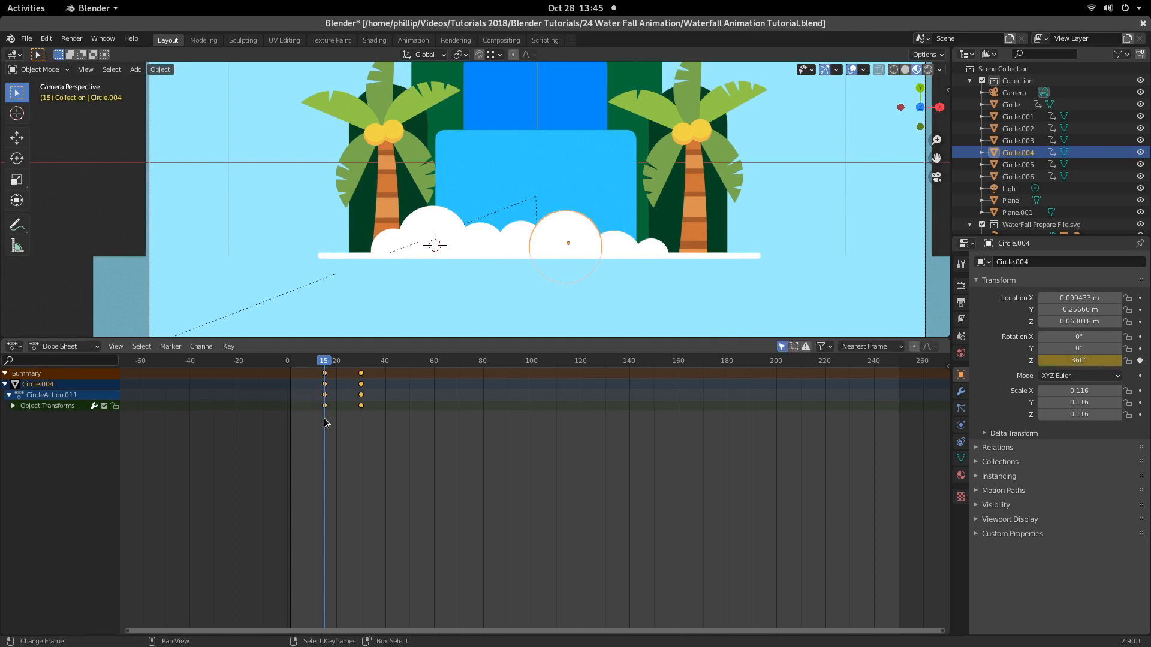
# Step: Shift the mirrored keyframes of Circle.004 back to start at about frame 1, and play the animation from the beginning
pyautogui.press('g')
pyautogui.click(302, 431)
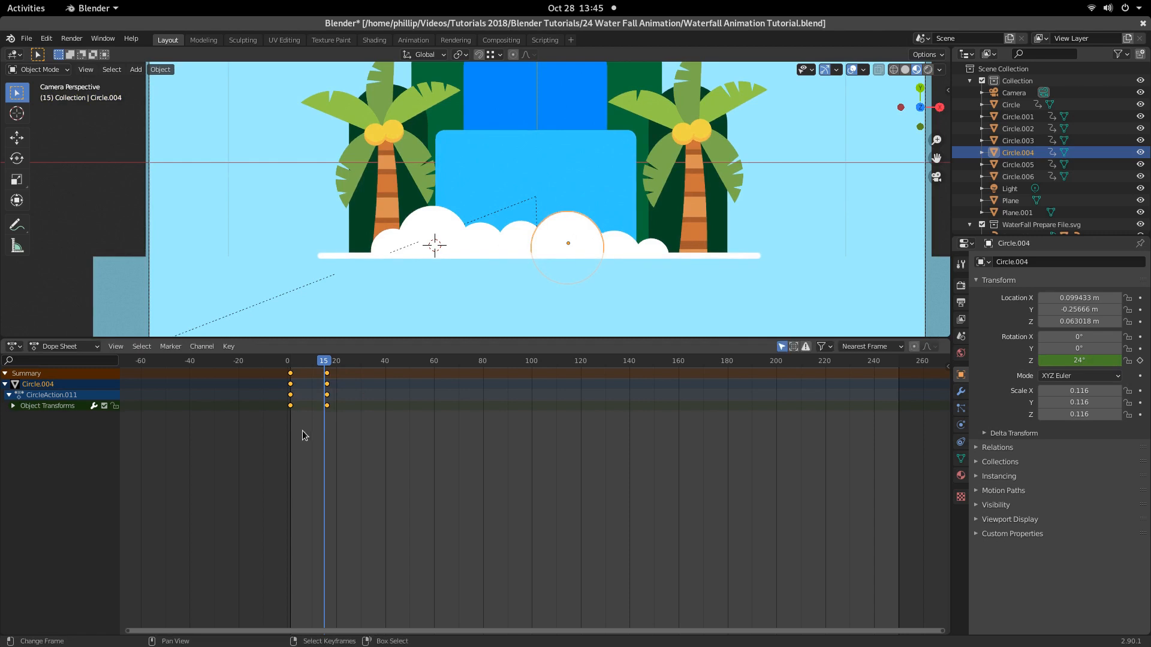
pyautogui.hotkey('shift', 'Left')
pyautogui.press('space')
pyautogui.click(398, 324)
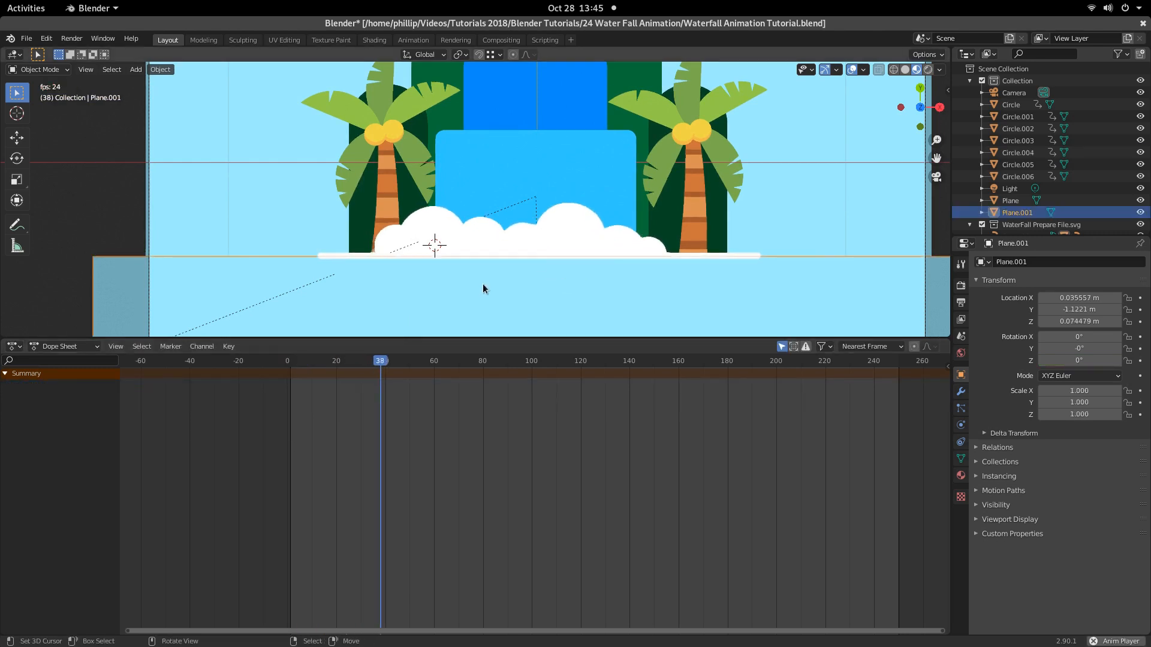
# Step: Move the large disc Circle.004 slightly lower in the foam while the animation plays, and deselect it
pyautogui.scroll(-2, 483, 289)
pyautogui.click(542, 223)
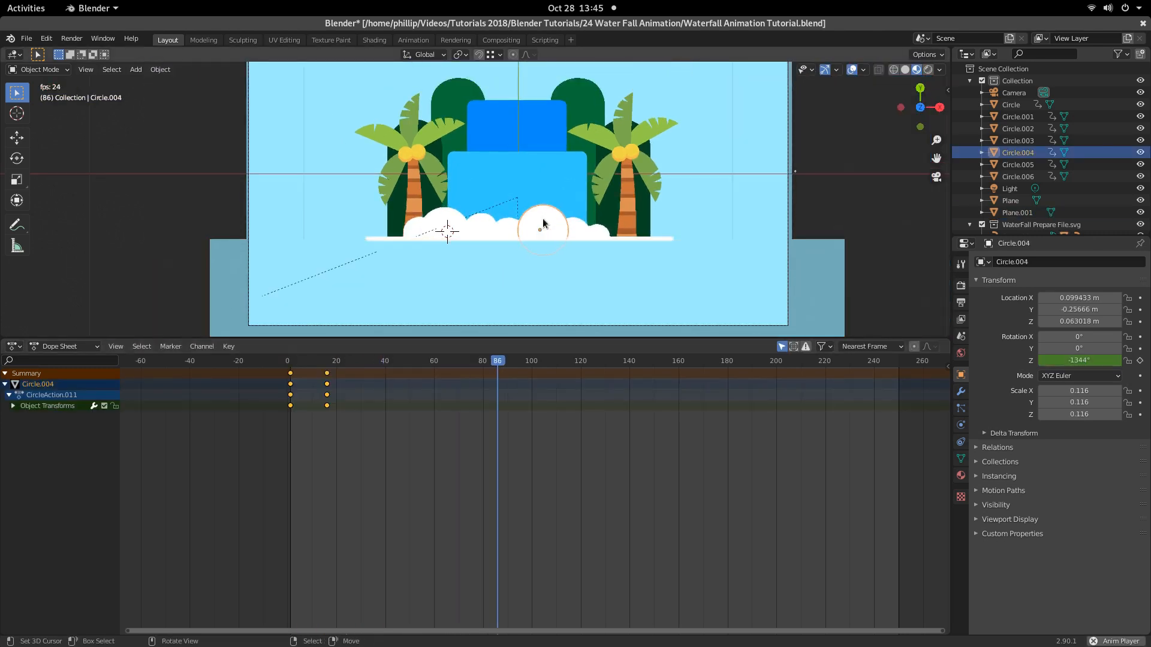
pyautogui.moveTo(543, 223); pyautogui.dragTo(577, 215)
pyautogui.click(578, 223)
pyautogui.click(523, 257)
pyautogui.scroll(2, 563, 232)
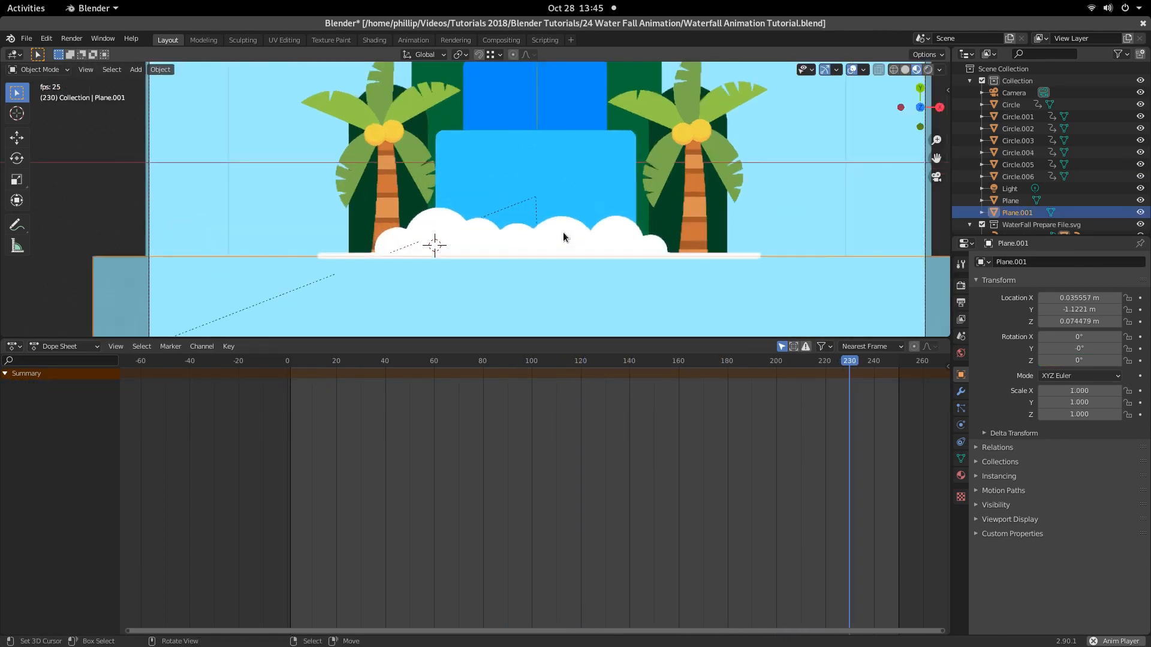
# Step: Stop playback, select all seven foam discs, and move them together slightly down and to the right
pyautogui.click(410, 239)
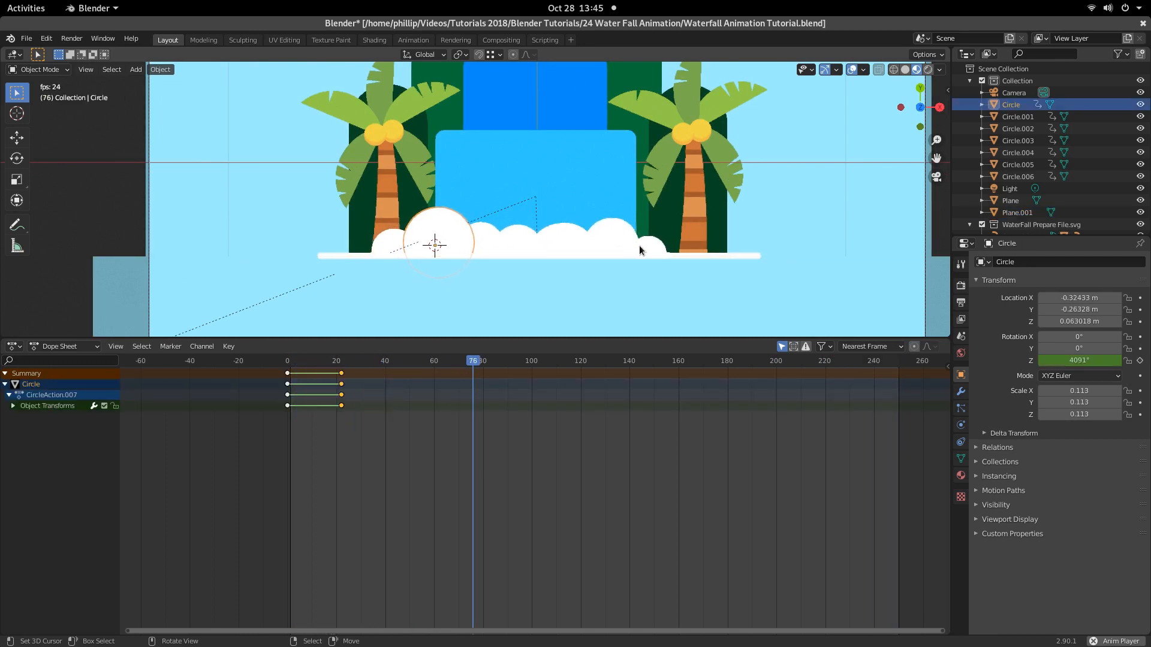
pyautogui.press('space')
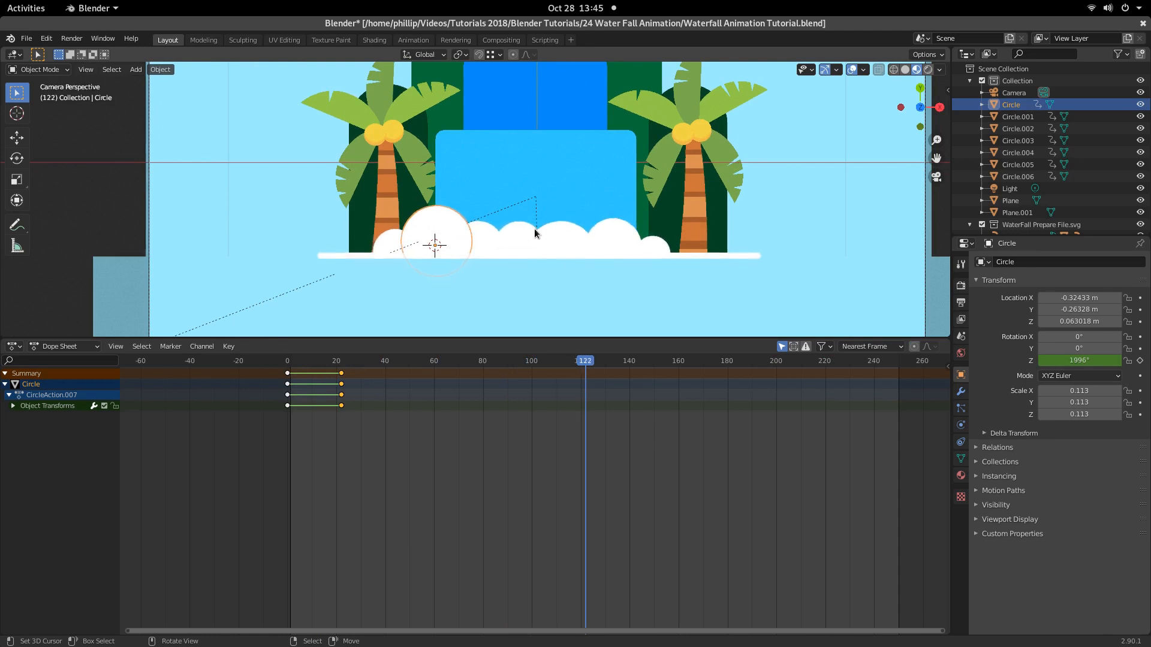
pyautogui.keyDown('shift'); pyautogui.click(393, 247); pyautogui.keyUp('shift')
pyautogui.keyDown('shift'); pyautogui.click(489, 236); pyautogui.keyUp('shift')
pyautogui.keyDown('shift'); pyautogui.click(519, 241); pyautogui.keyUp('shift')
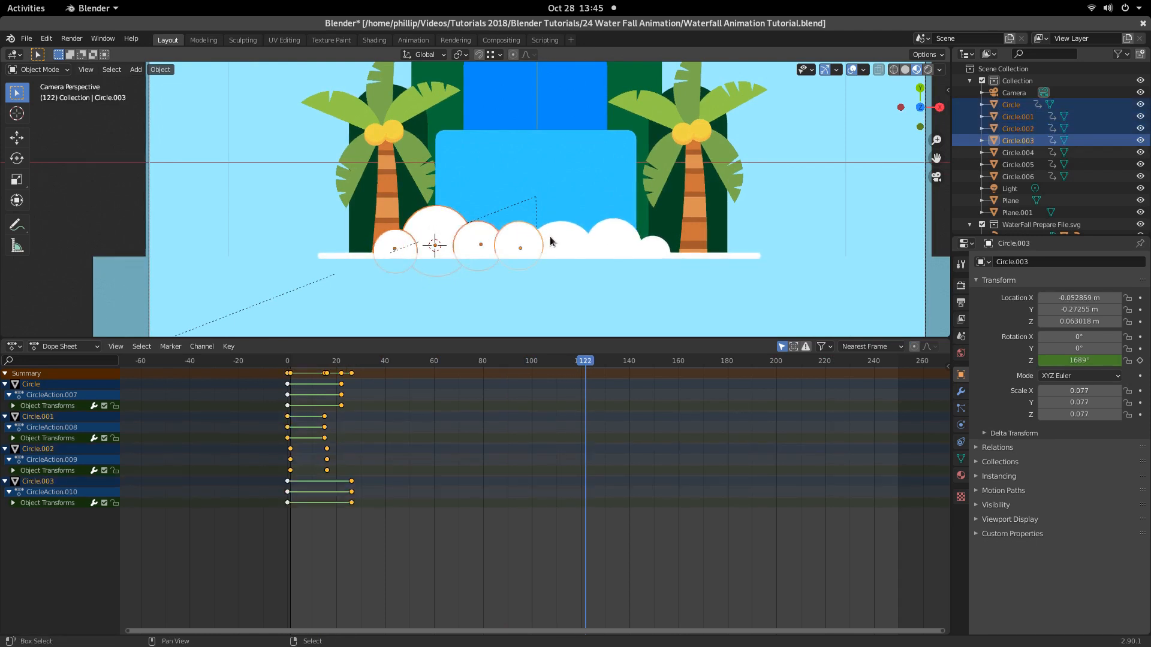
pyautogui.keyDown('shift'); pyautogui.click(563, 246); pyautogui.keyUp('shift')
pyautogui.keyDown('shift'); pyautogui.click(610, 241); pyautogui.keyUp('shift')
pyautogui.keyDown('shift'); pyautogui.click(652, 243); pyautogui.keyUp('shift')
pyautogui.press('g')
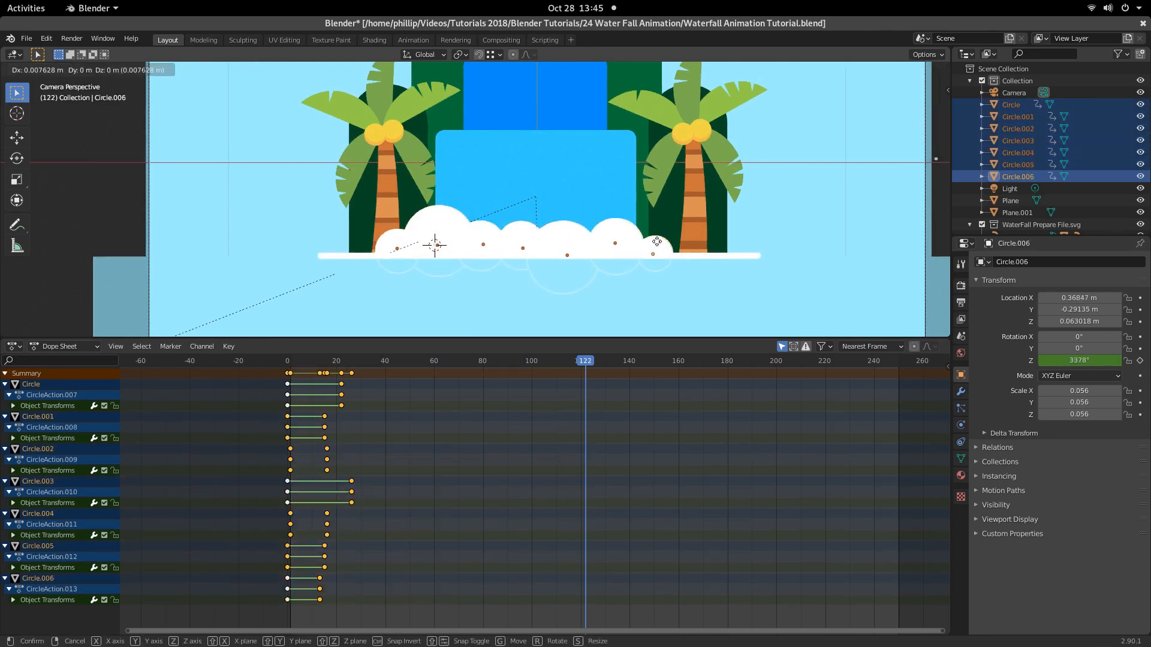
pyautogui.click(660, 246)
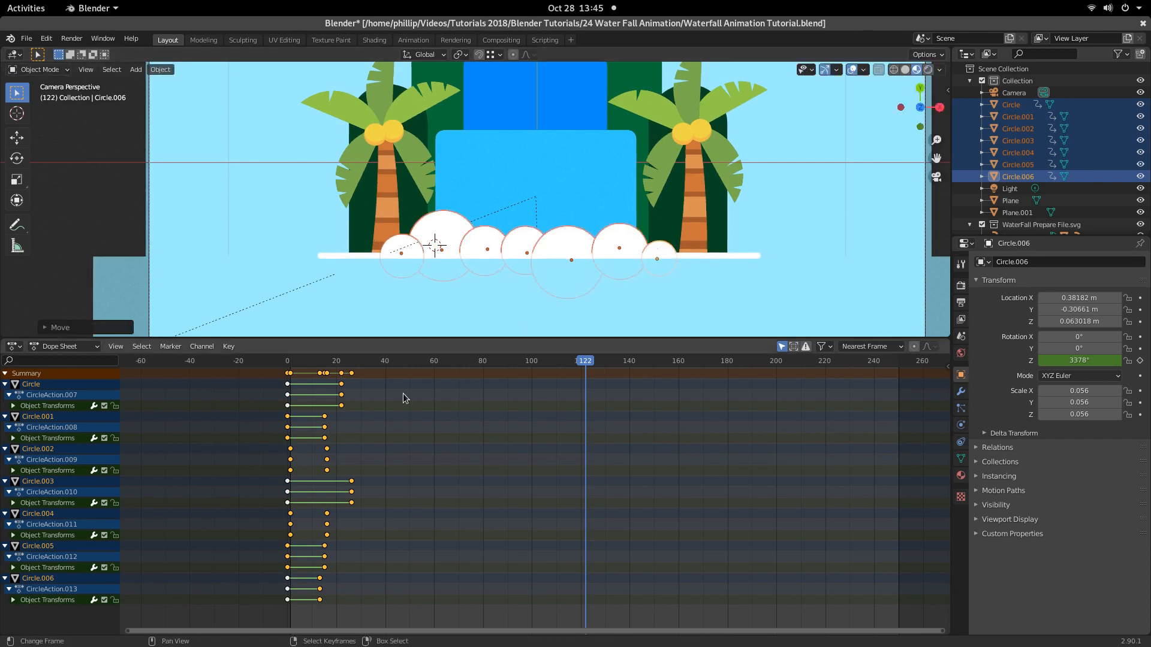
# Step: Play the animation and examine the foam's motion from close up and with the whole camera frame in view
pyautogui.press('space')
pyautogui.click(475, 274)
pyautogui.scroll(-2, 472, 277)
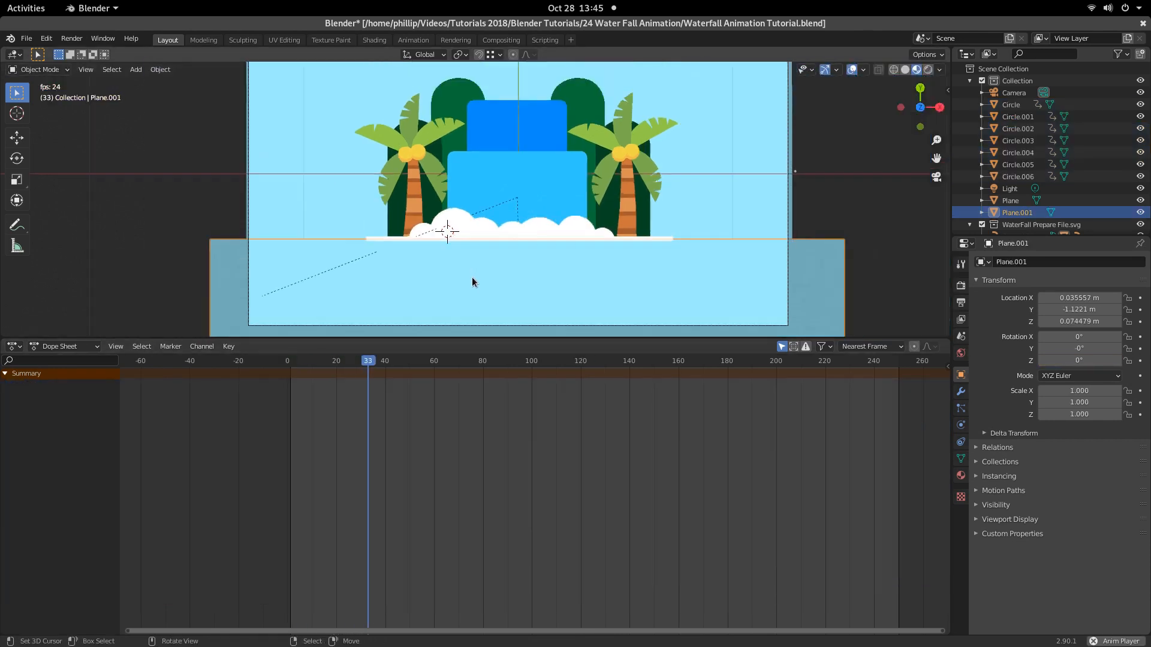
pyautogui.scroll(-2, 472, 278)
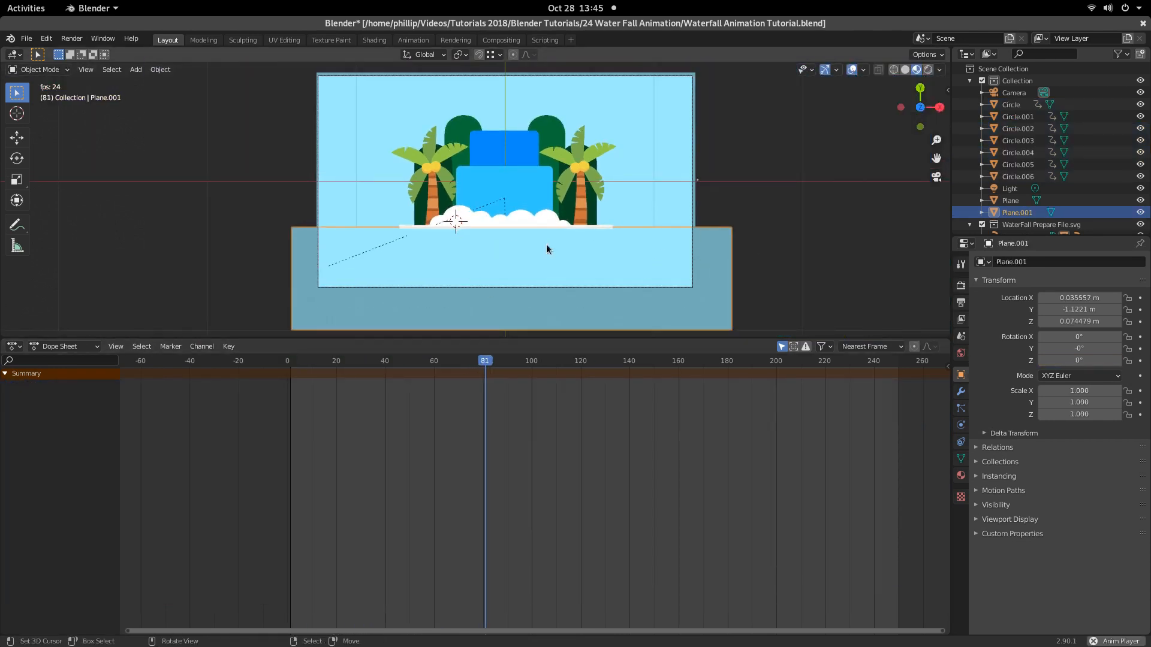
pyautogui.scroll(2, 546, 244)
pyautogui.scroll(-2, 459, 252)
pyautogui.press('space')
pyautogui.scroll(3, 489, 246)
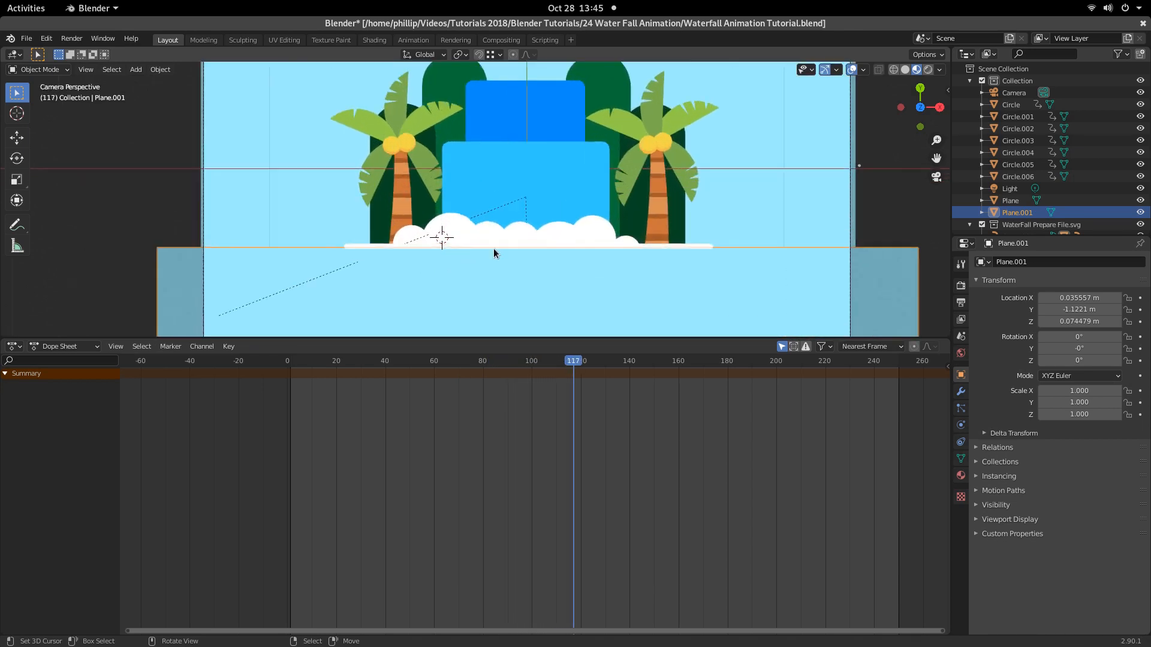
pyautogui.scroll(-2, 563, 257)
pyautogui.scroll(-1, 575, 271)
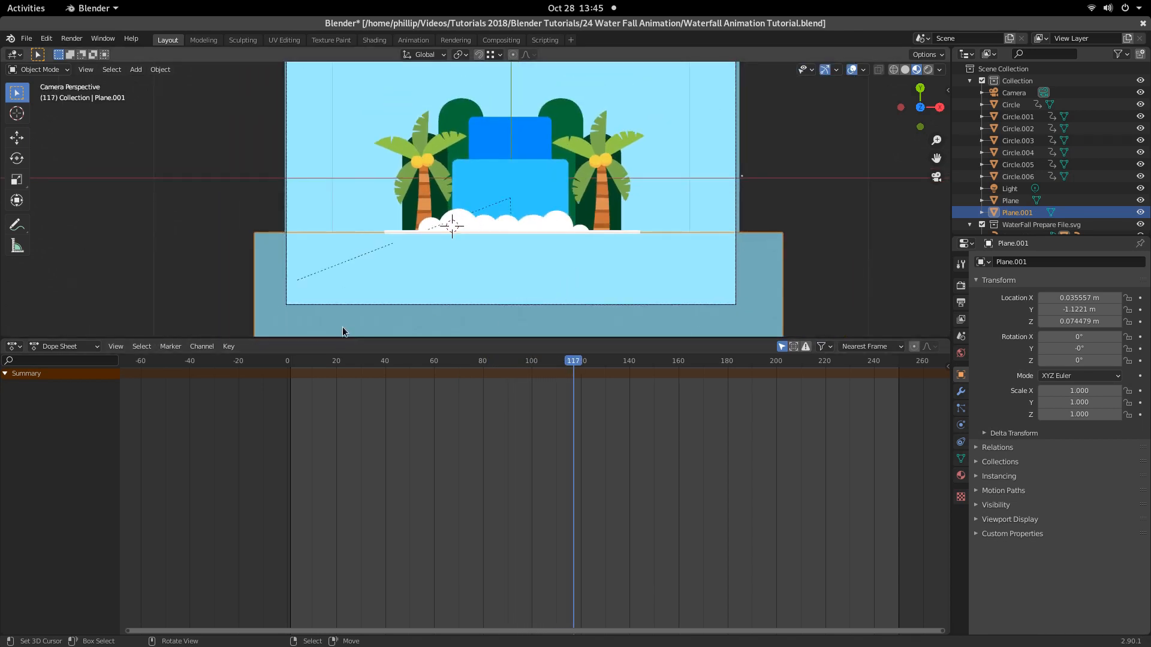
# Step: Replay the animation with everything deselected, and save the file once playback is stopped
pyautogui.click(220, 236)
pyautogui.press('space')
pyautogui.click(291, 441)
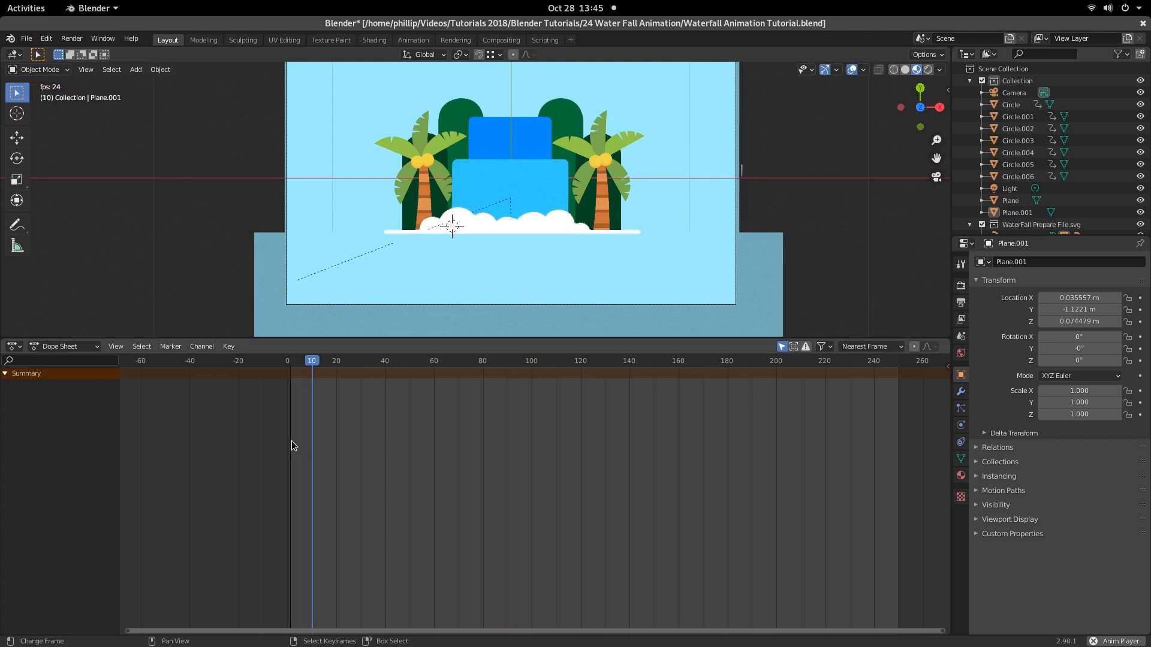
pyautogui.scroll(3, 504, 249)
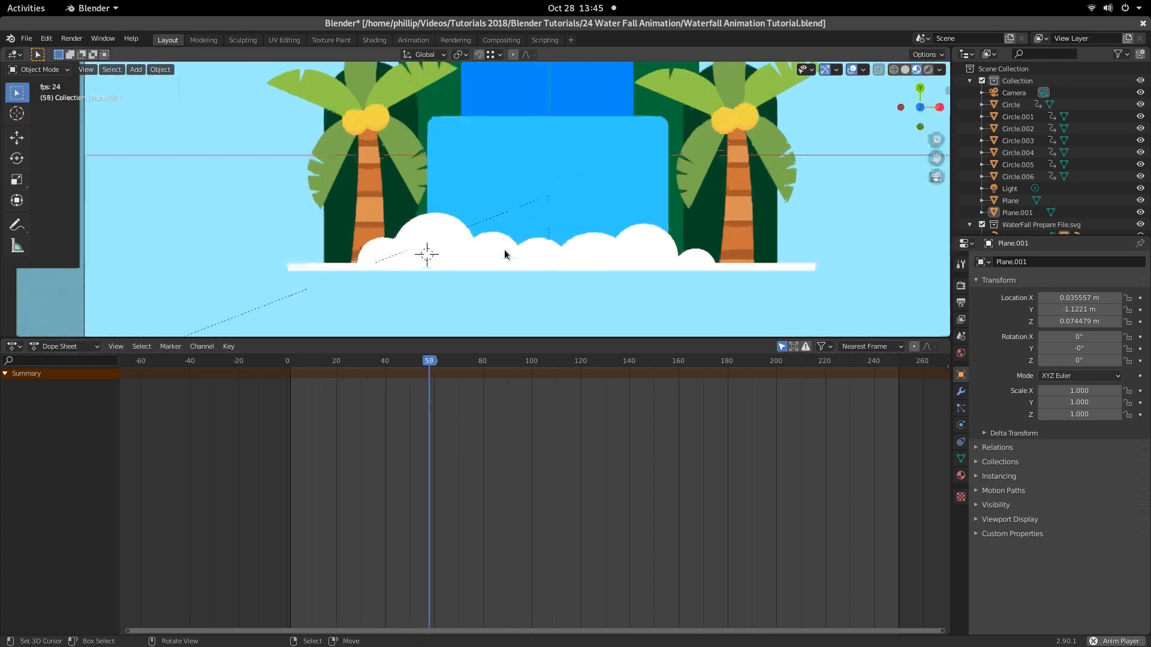
pyautogui.press('space')
pyautogui.hotkey('ctrl', 's')
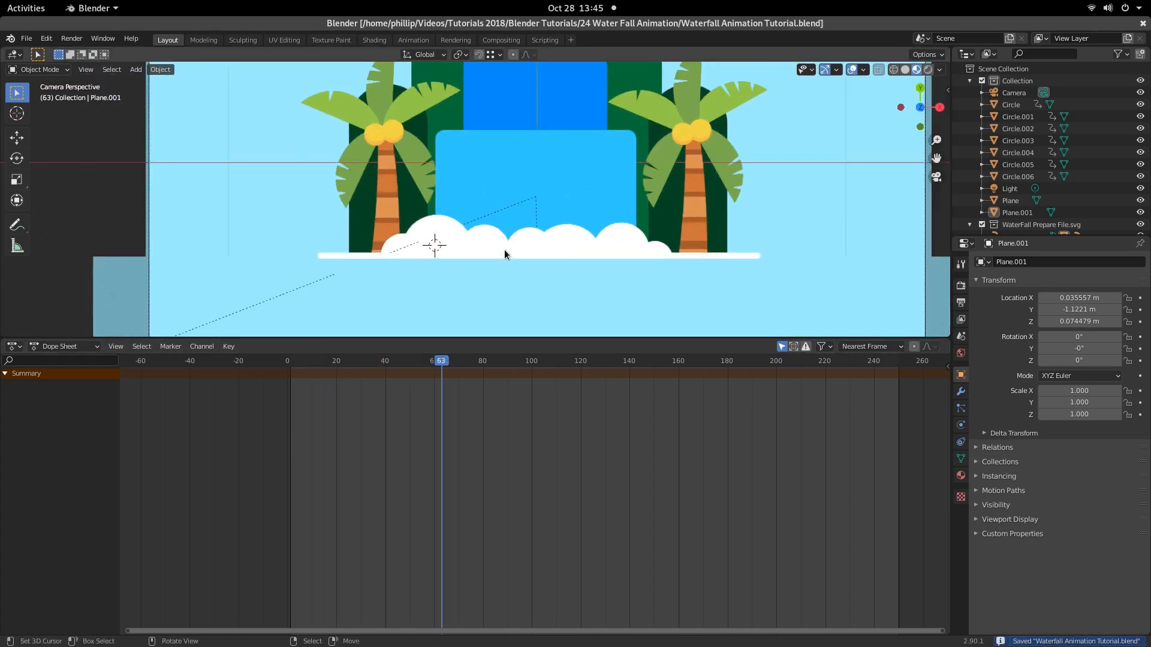
# Step: Duplicate the white waterline bar at the waterfall's base and place the copy higher, across the lower waterfall block
pyautogui.click(352, 256)
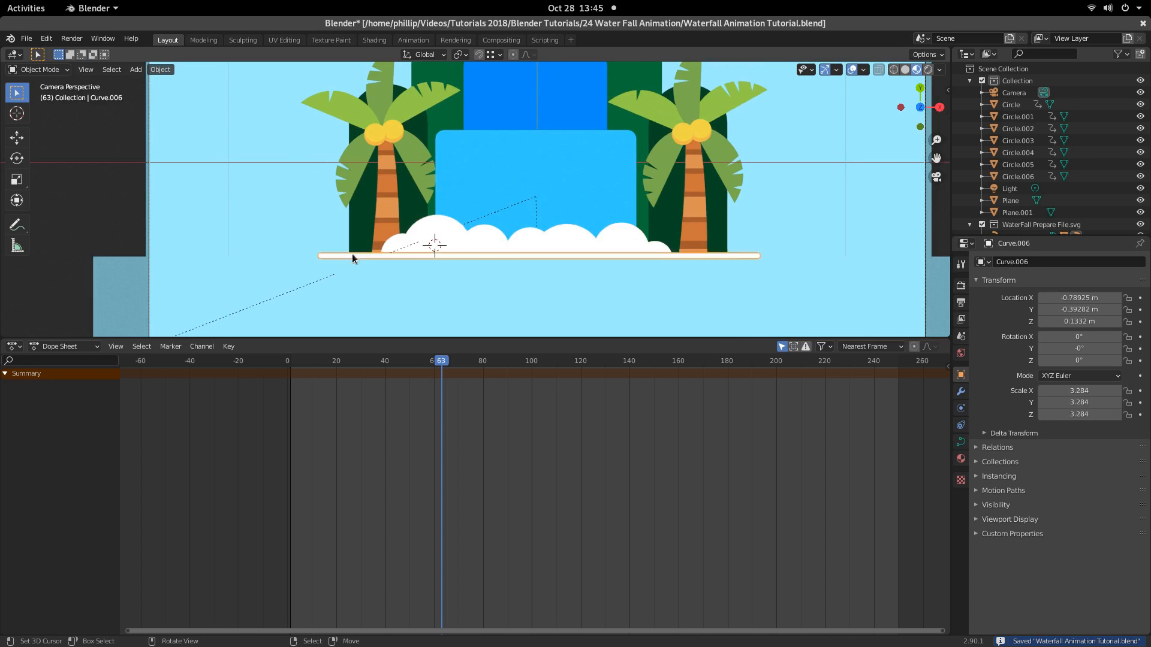
pyautogui.hotkey('shift', 'd')
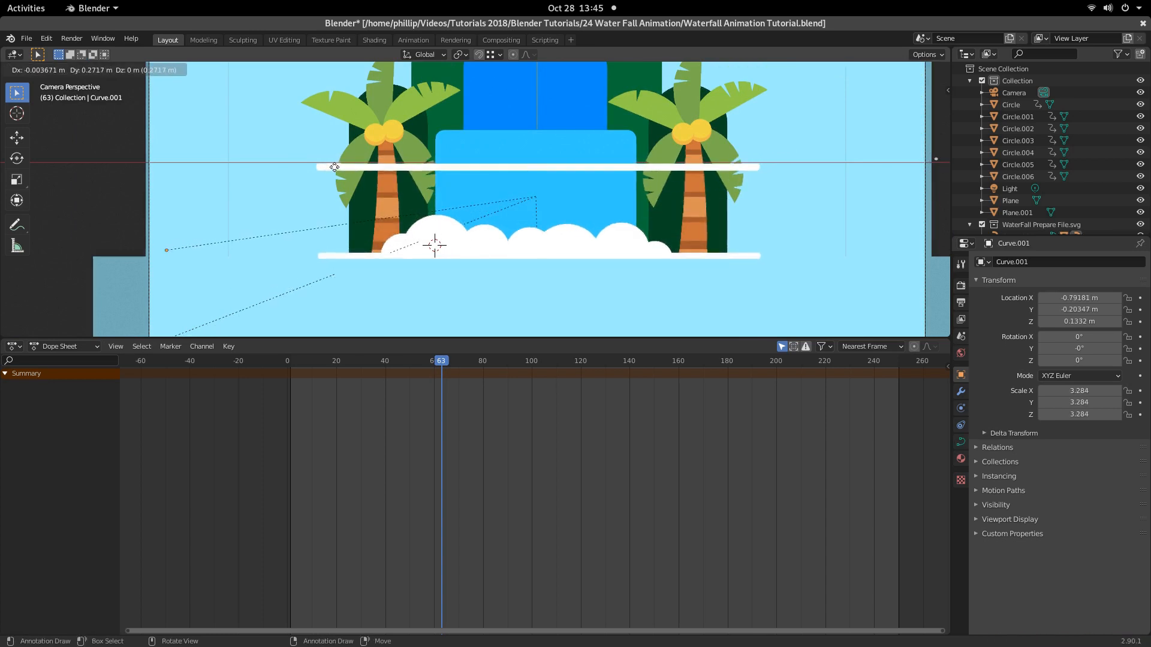
pyautogui.click(325, 174)
pyautogui.press('Tab')
pyautogui.scroll(3, 303, 175)
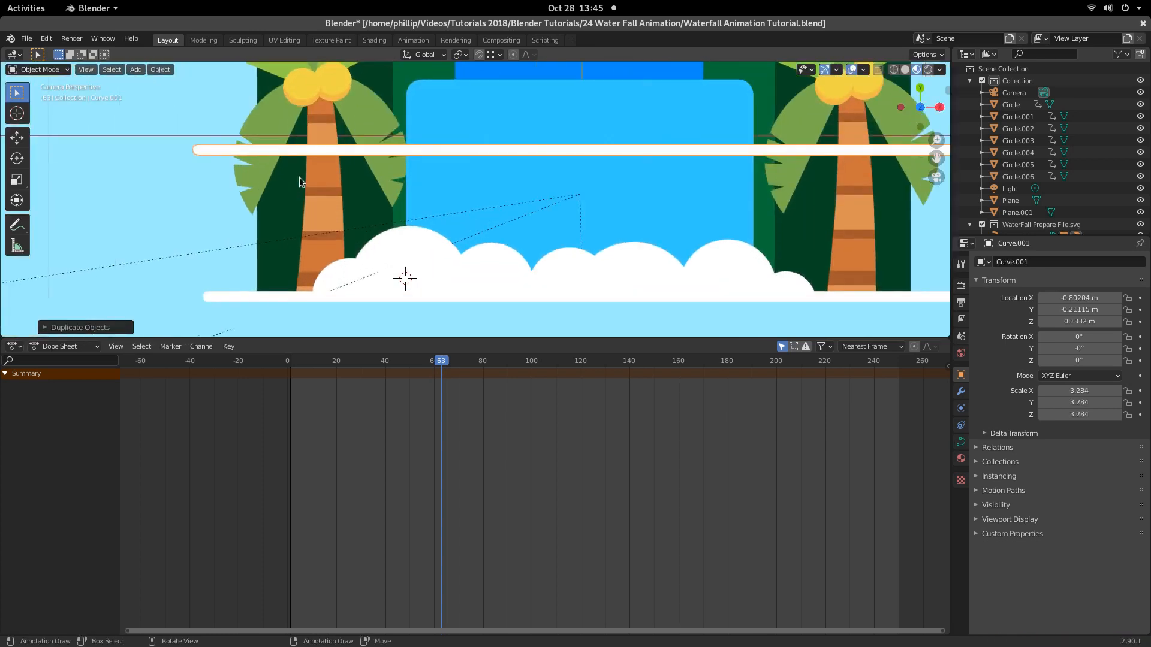
pyautogui.scroll(-3, 303, 175)
pyautogui.press('Tab')
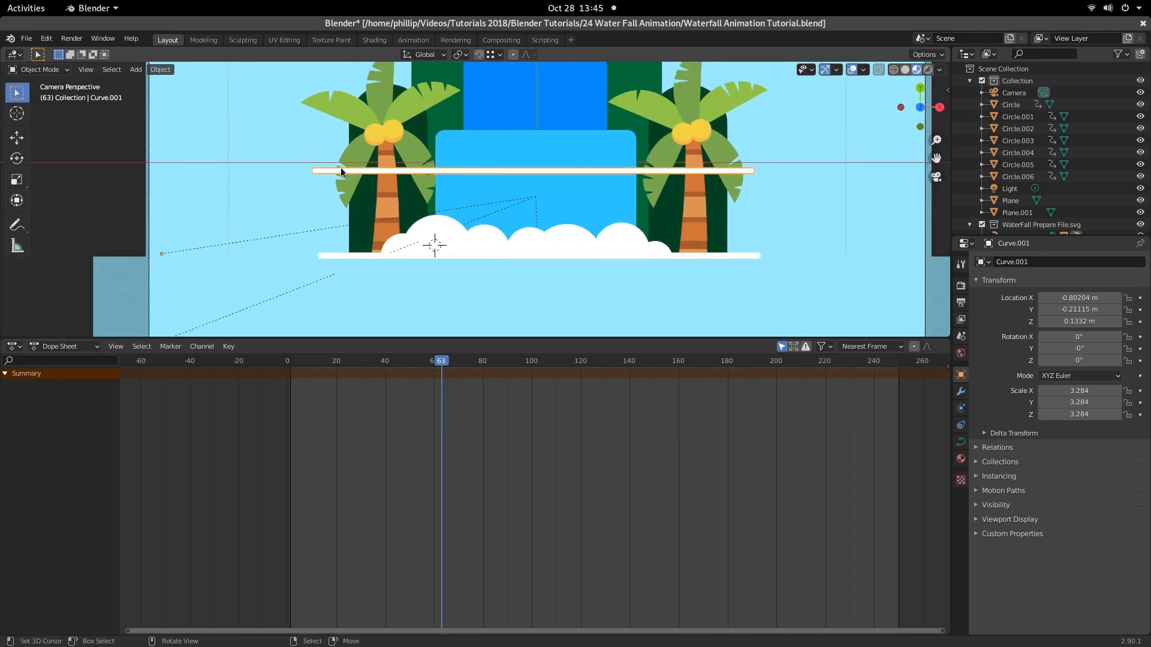
# Step: Remove the duplicated bar's parent with Clear Parent, without keeping its transformation
pyautogui.hotkey('alt', 'p')
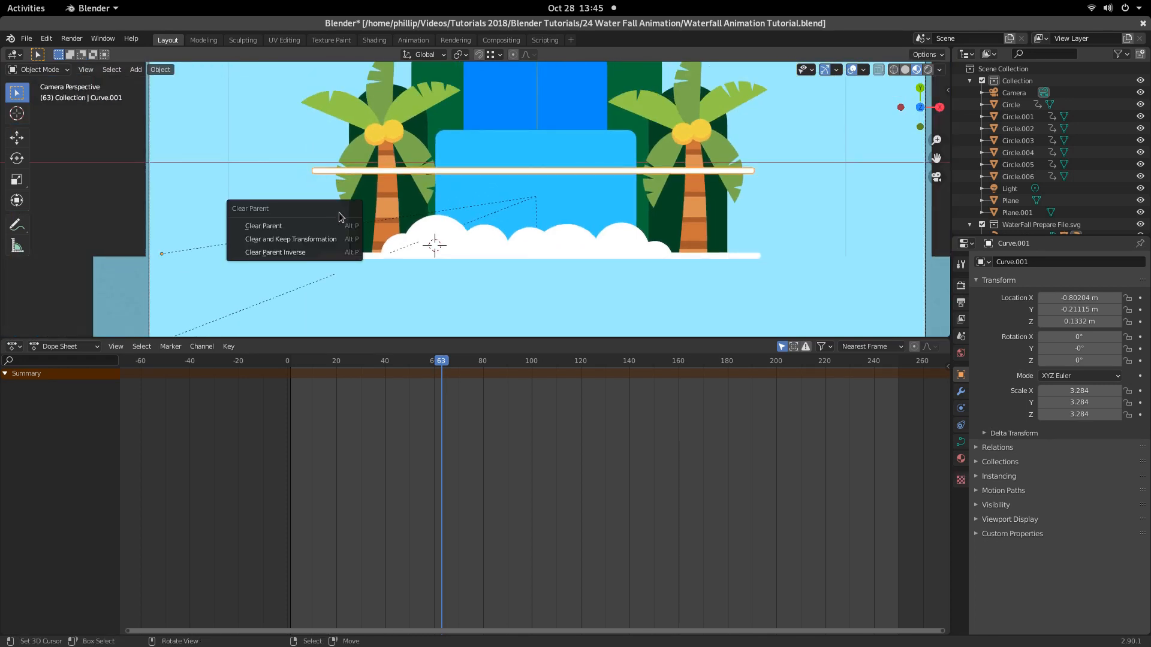
pyautogui.click(330, 225)
pyautogui.scroll(4, 380, 171)
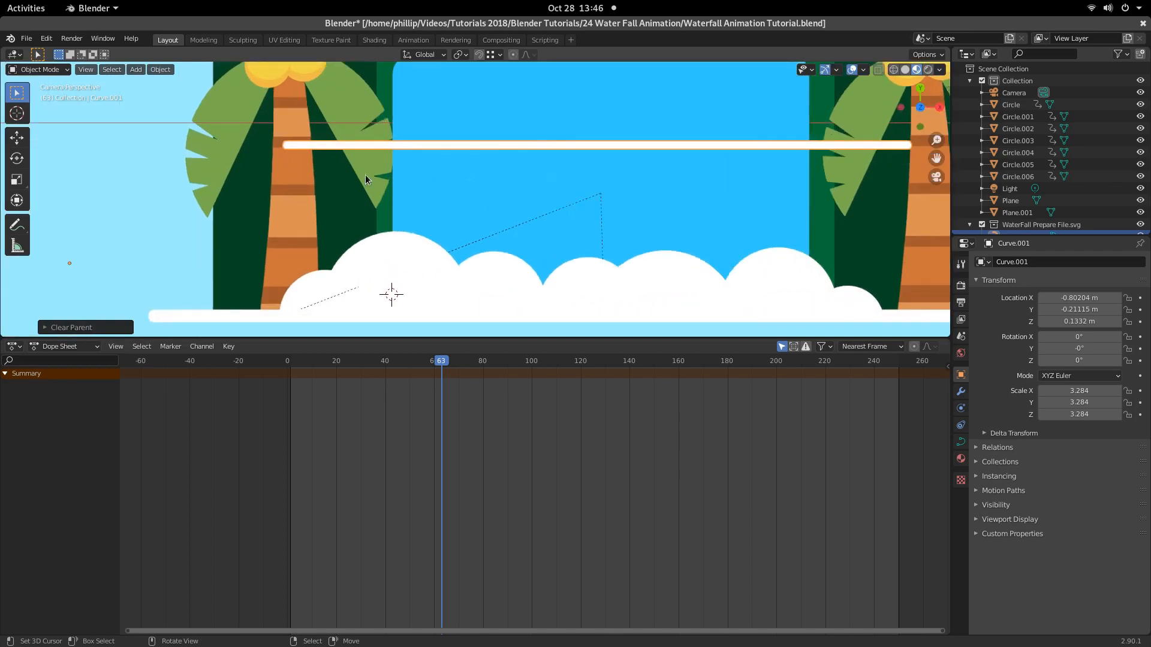
pyautogui.press('Tab')
pyautogui.press('Tab')
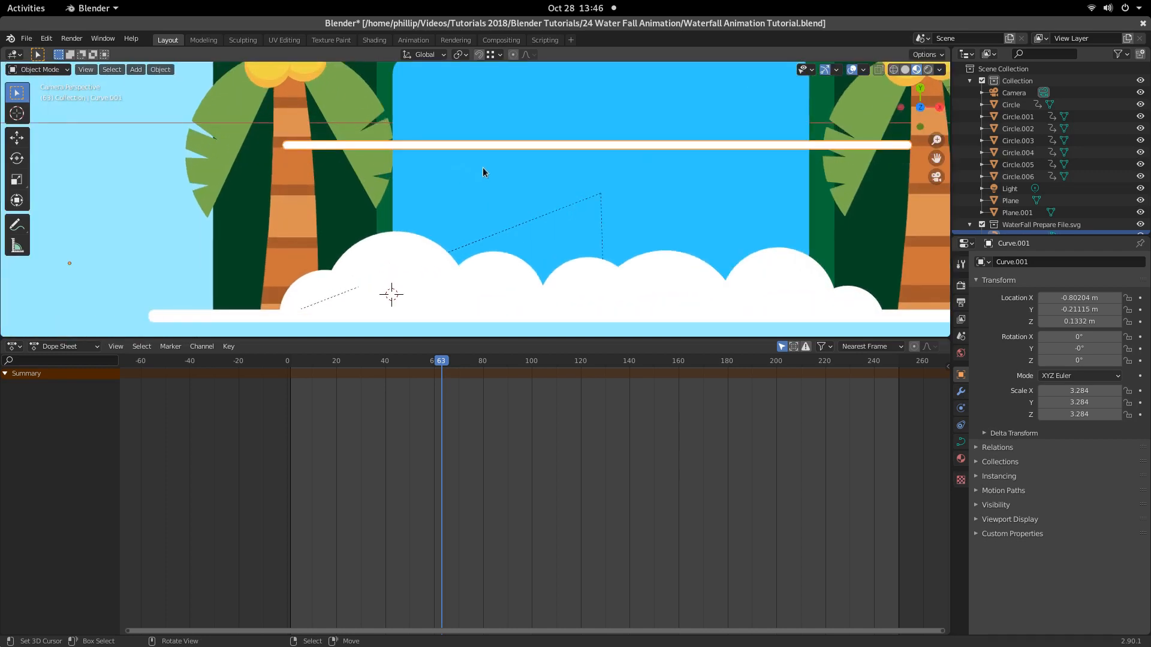
# Step: Convert the duplicated white bar from a curve to a mesh with Mesh from Curve/Meta/Surf/Text
pyautogui.press('F3')
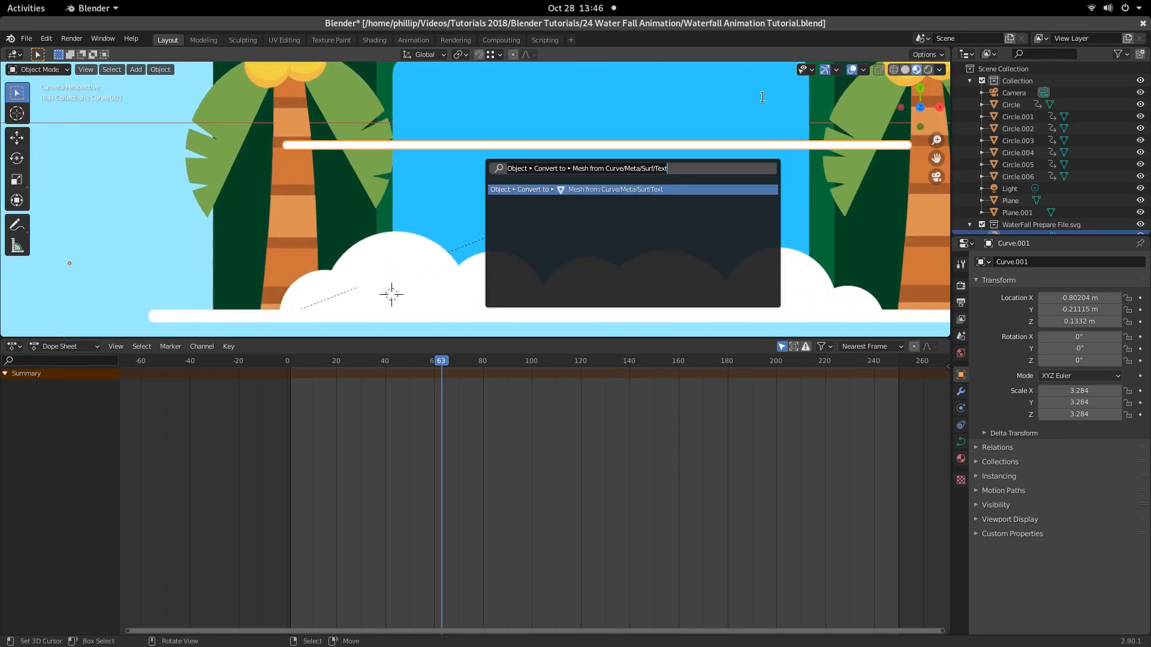
pyautogui.press('BackSpace')
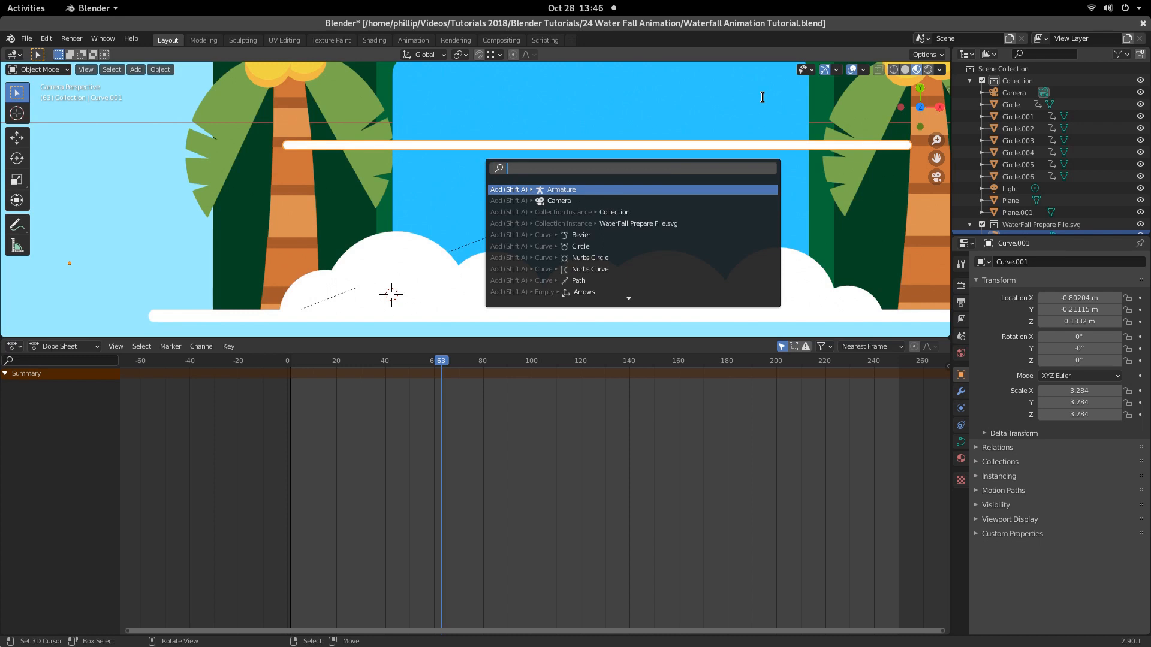
pyautogui.write('convert to')
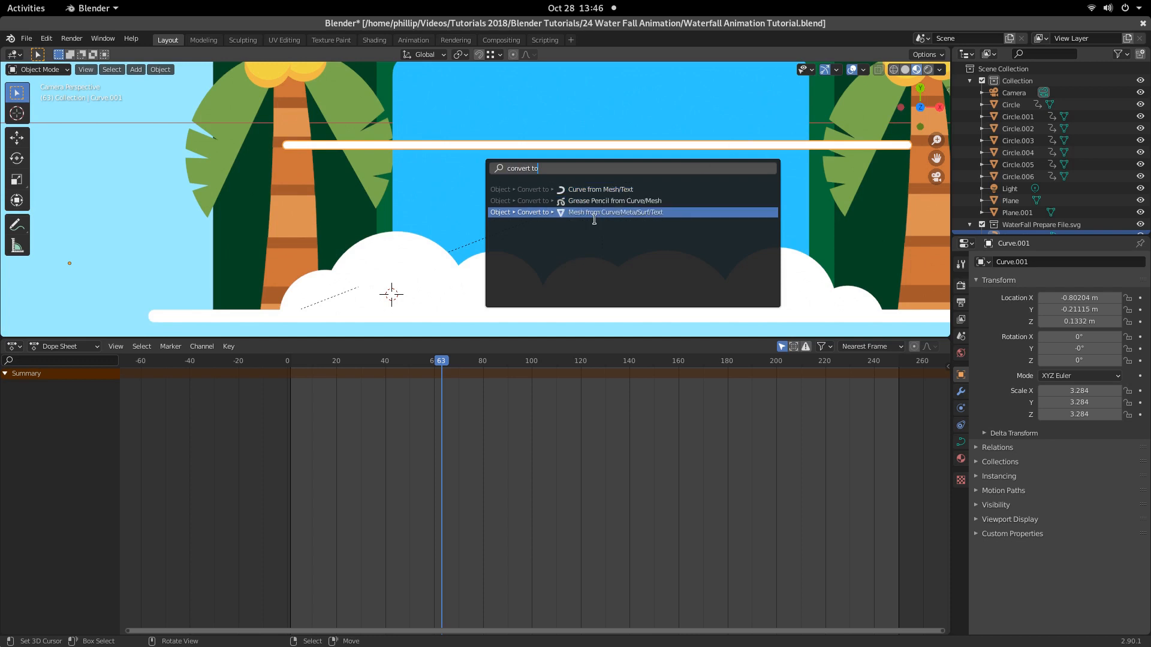
pyautogui.click(612, 213)
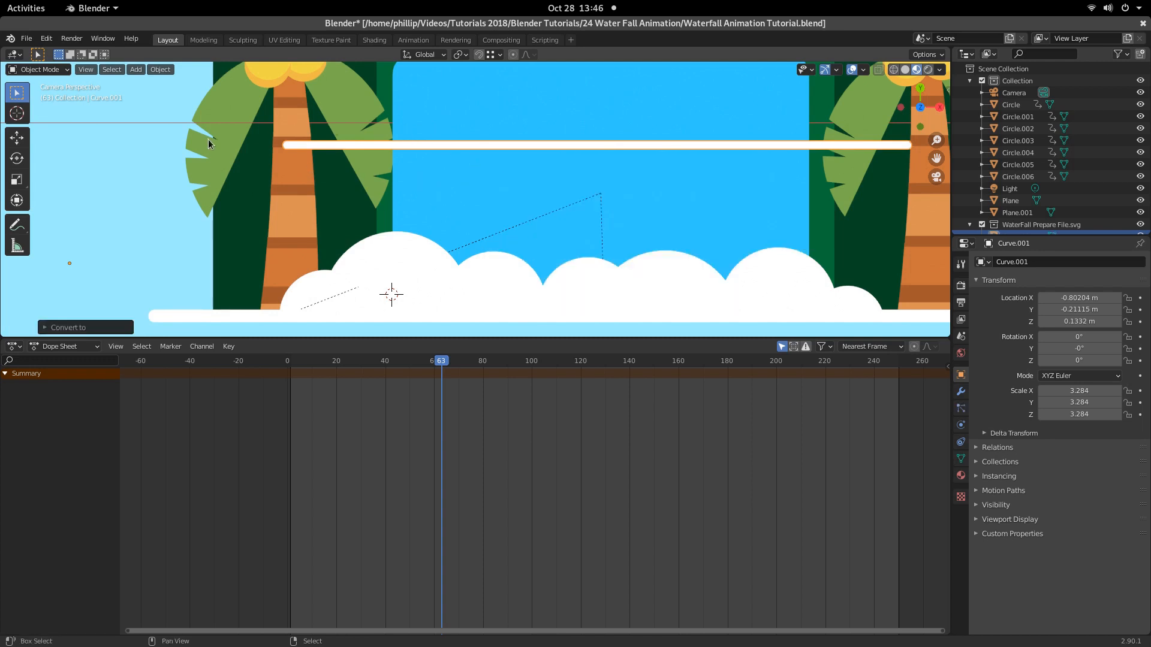
# Step: Enter Edit Mode on the converted bar, select all its geometry, and simplify it with Limited Dissolve
pyautogui.keyDown('shift'); pyautogui.moveTo(218, 155); pyautogui.dragTo(232, 170, button='middle'); pyautogui.keyUp('shift')
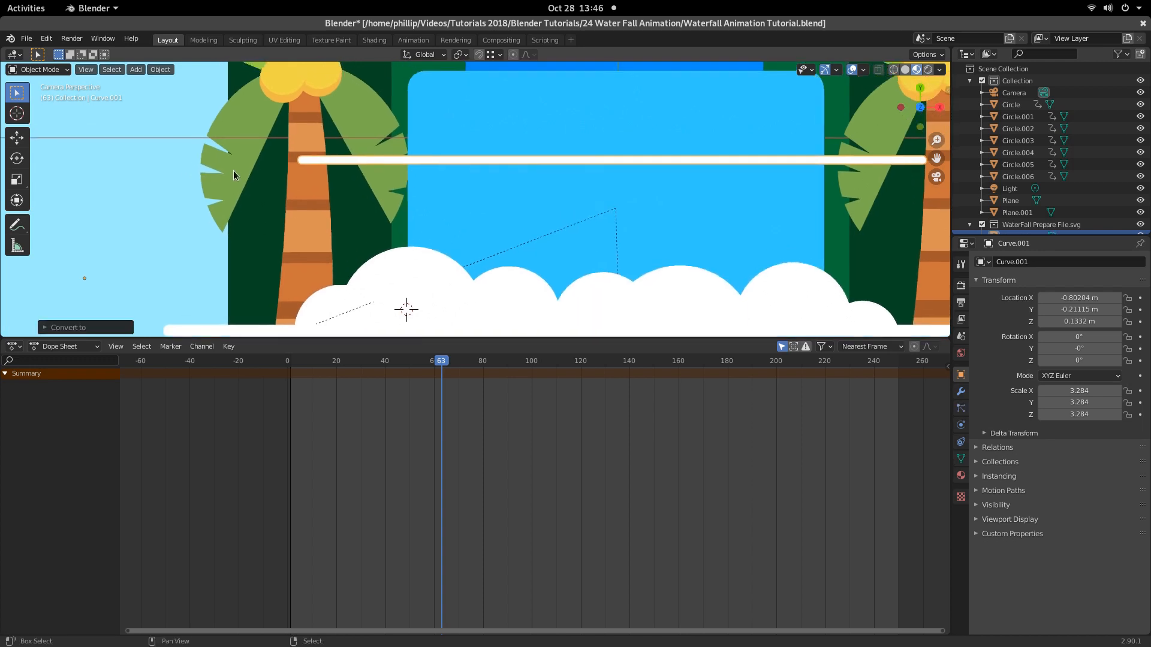
pyautogui.click(33, 69)
pyautogui.click(36, 97)
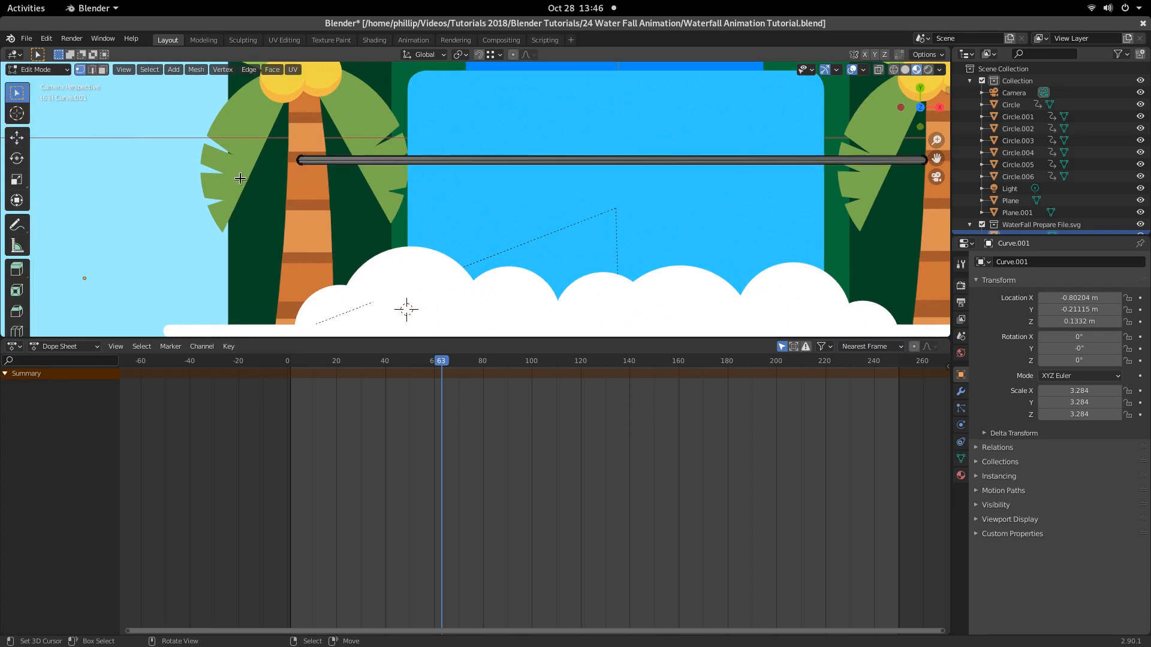
pyautogui.scroll(2, 225, 155)
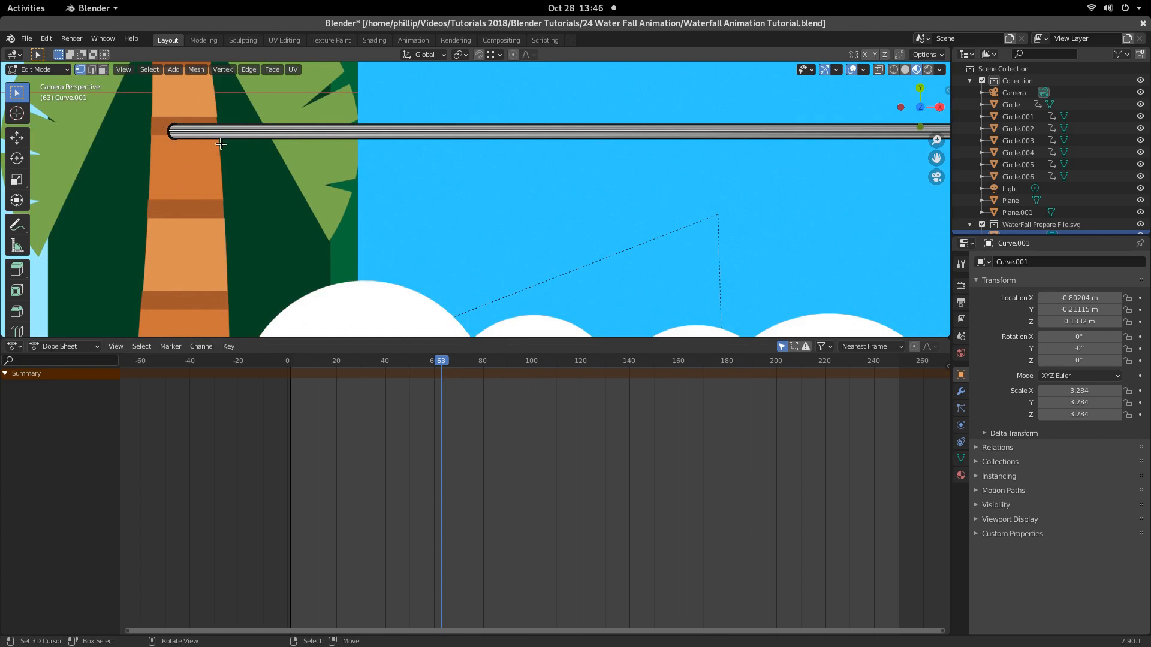
pyautogui.scroll(-1, 473, 162)
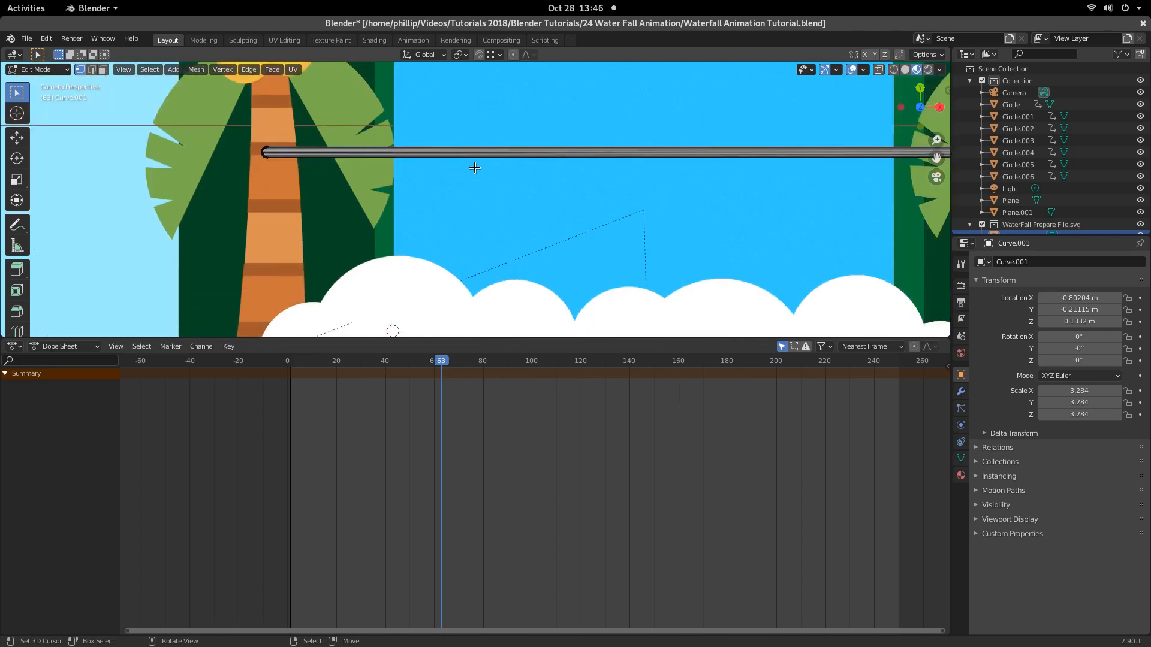
pyautogui.keyDown('shift'); pyautogui.moveTo(643, 185); pyautogui.dragTo(550, 197, button='middle'); pyautogui.keyUp('shift')
pyautogui.press('a')
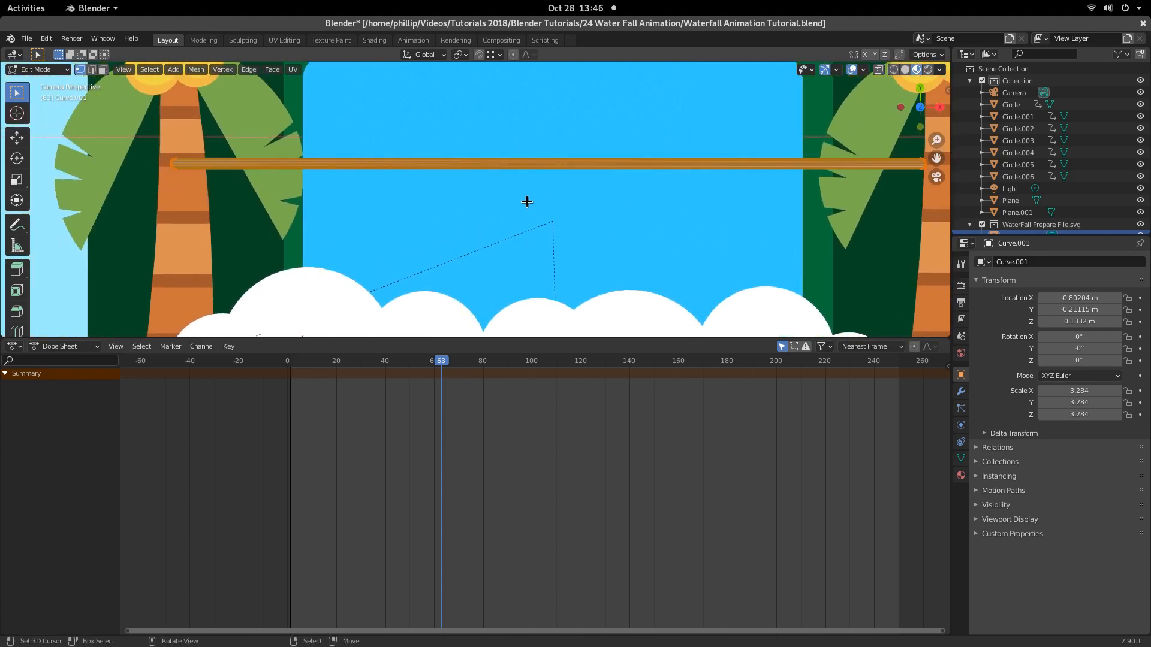
pyautogui.rightClick(179, 170)
pyautogui.press('a')
pyautogui.press('x')
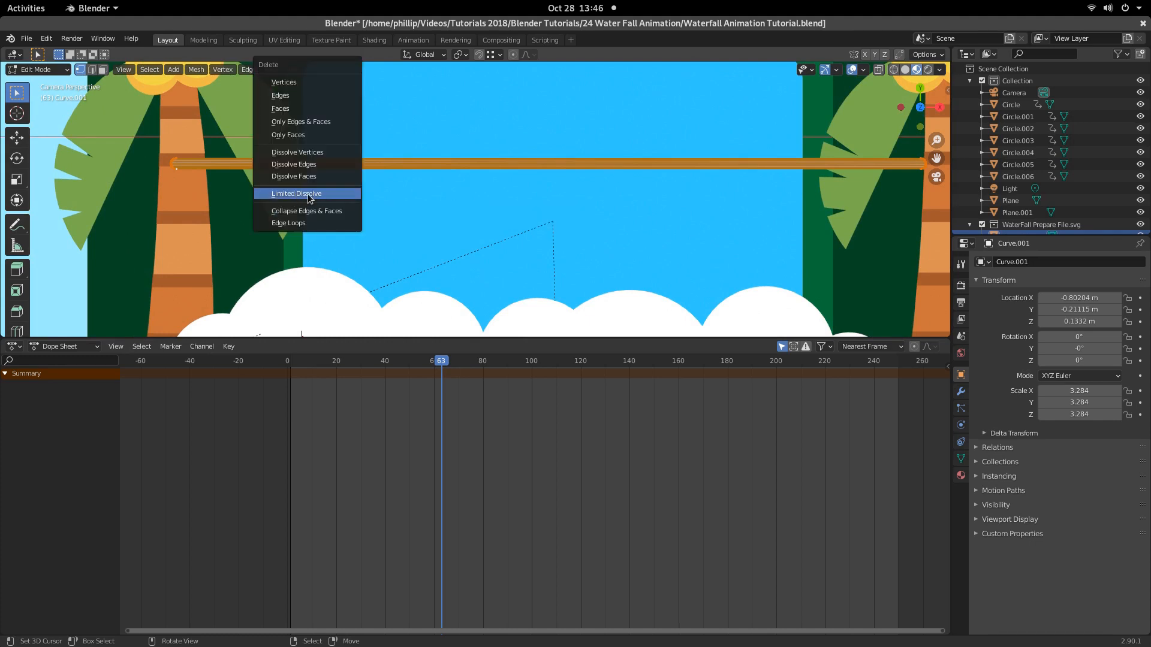
pyautogui.click(308, 194)
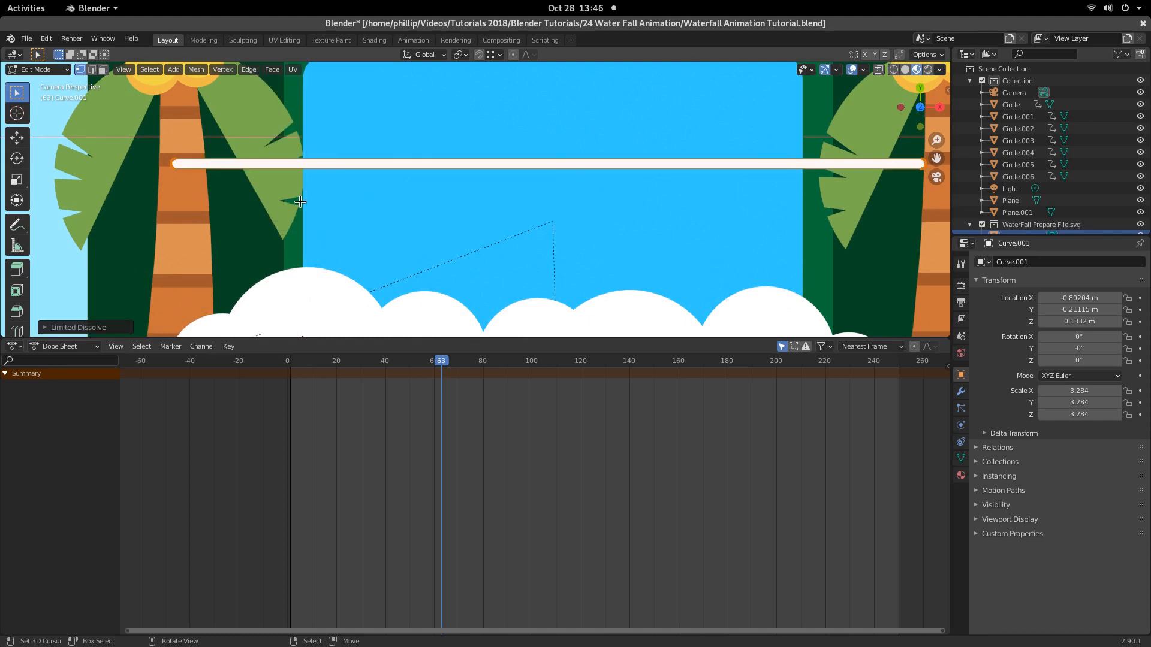
# Step: Switch the viewport to Wireframe shading to expose the simplified white bar's vertices
pyautogui.scroll(-3, 768, 185)
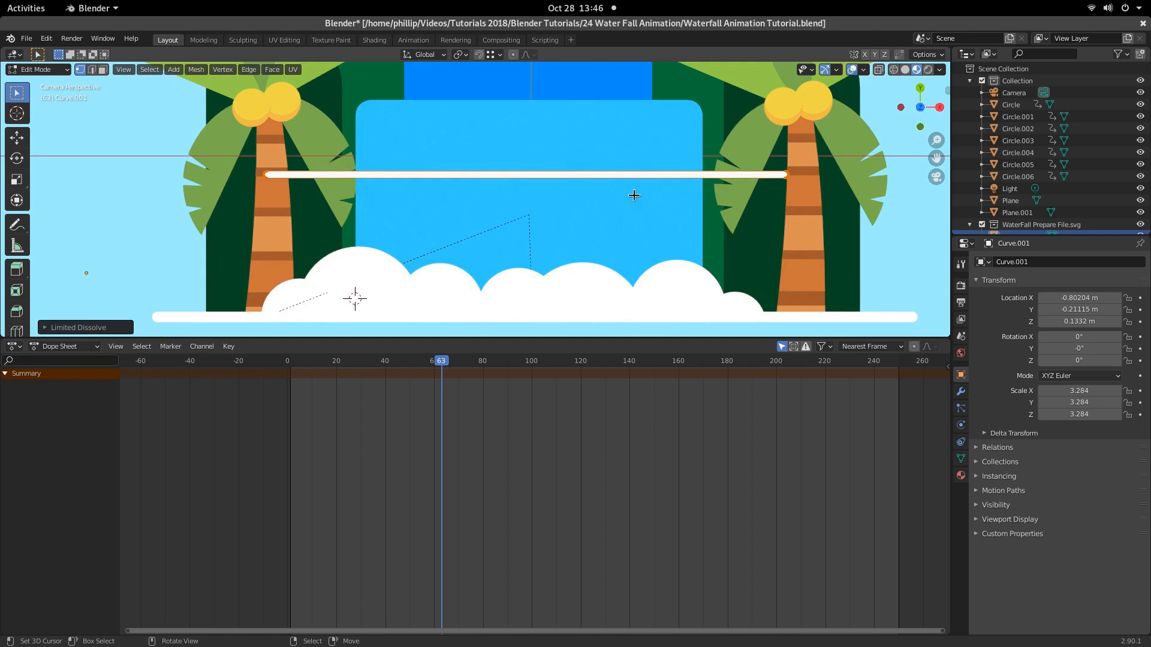
pyautogui.scroll(4, 475, 174)
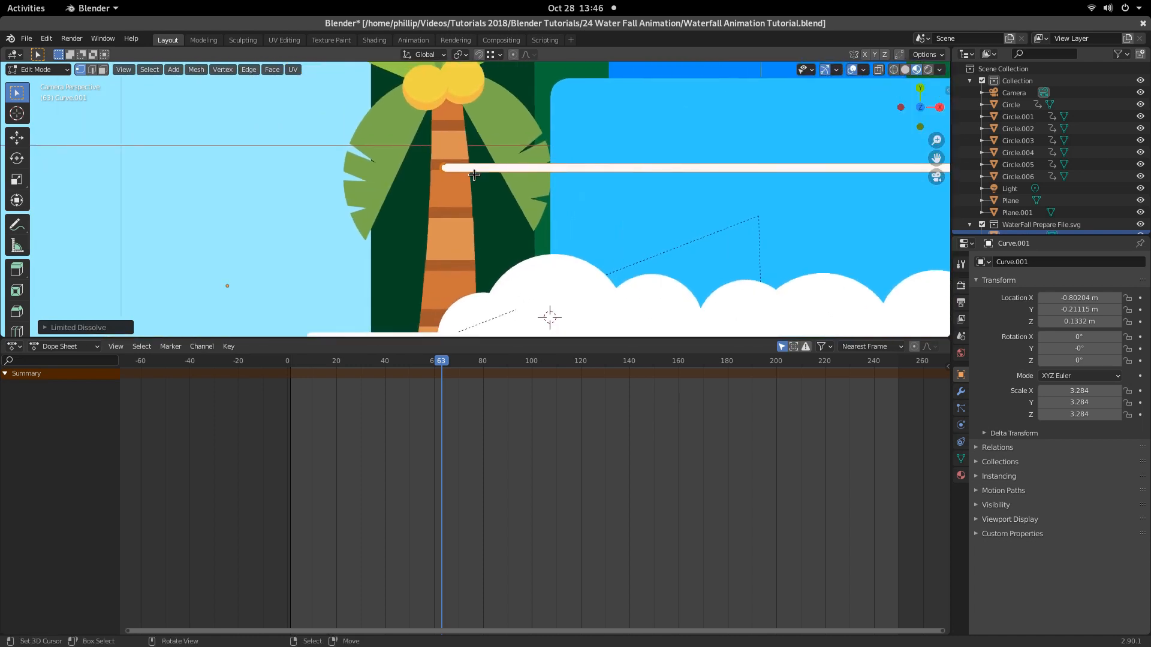
pyautogui.press('z')
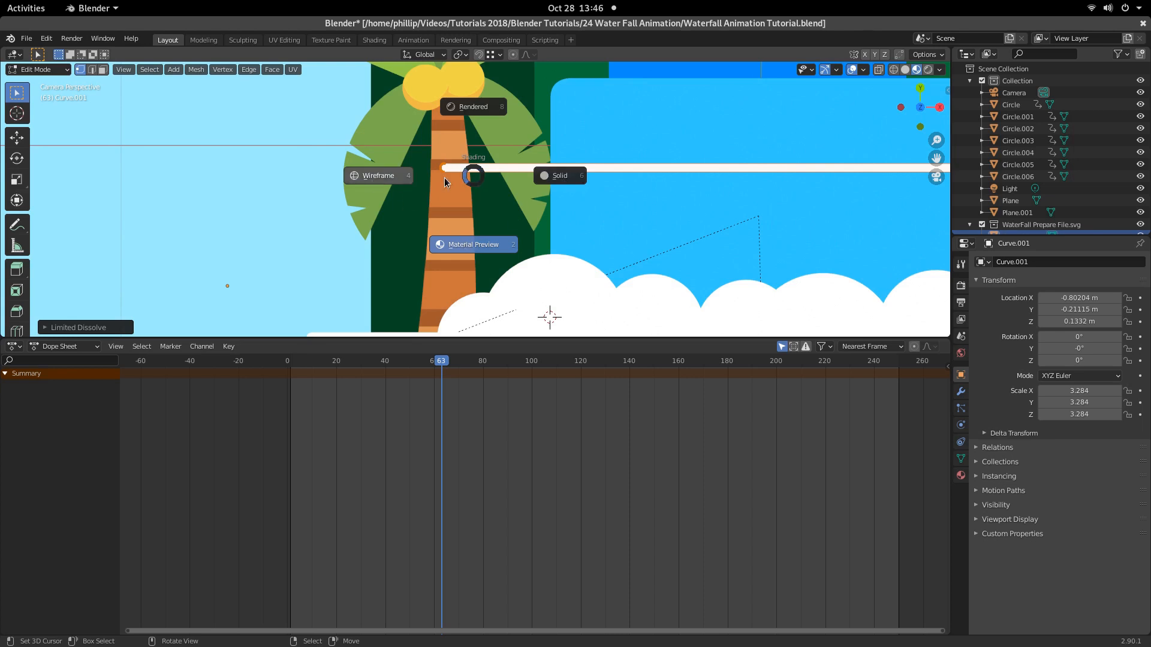
pyautogui.click(377, 181)
# Step: Select only the vertices of the bar's rounded end over the left palm trunk using Circle Select
pyautogui.scroll(4, 435, 180)
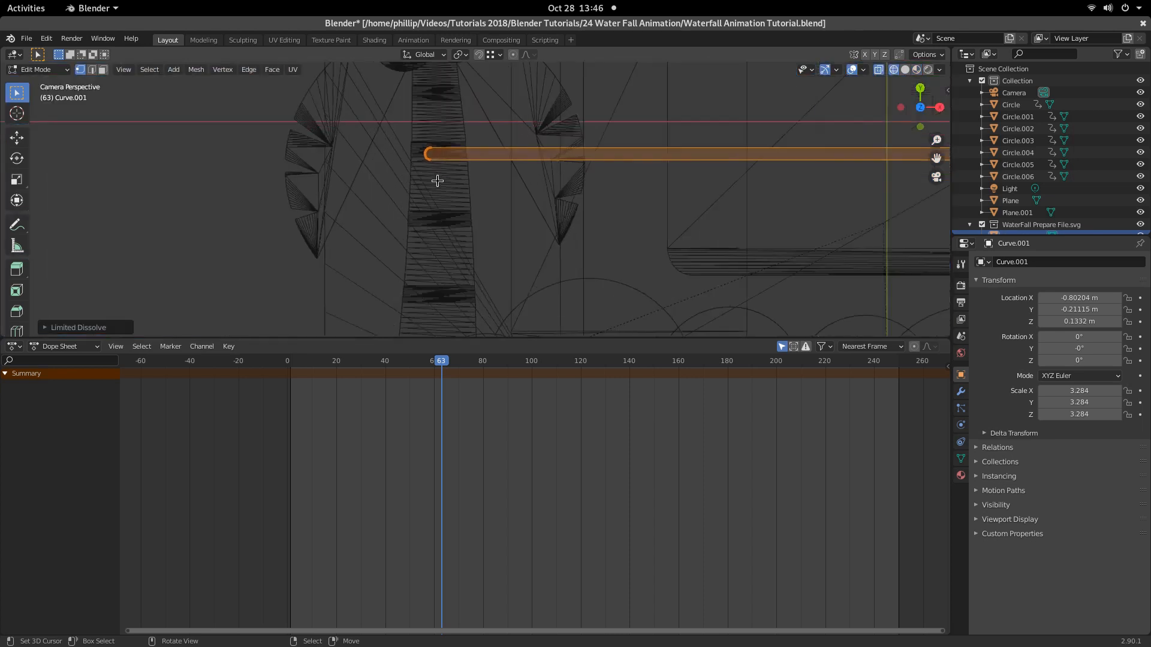
pyautogui.scroll(8, 432, 211)
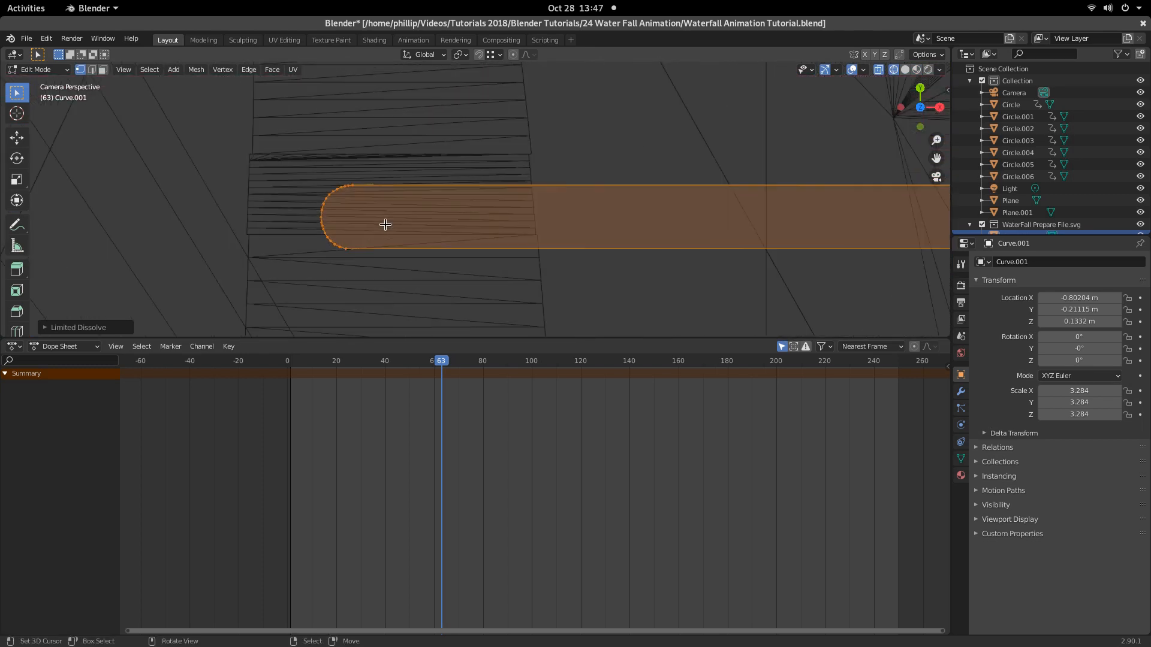
pyautogui.click(301, 249)
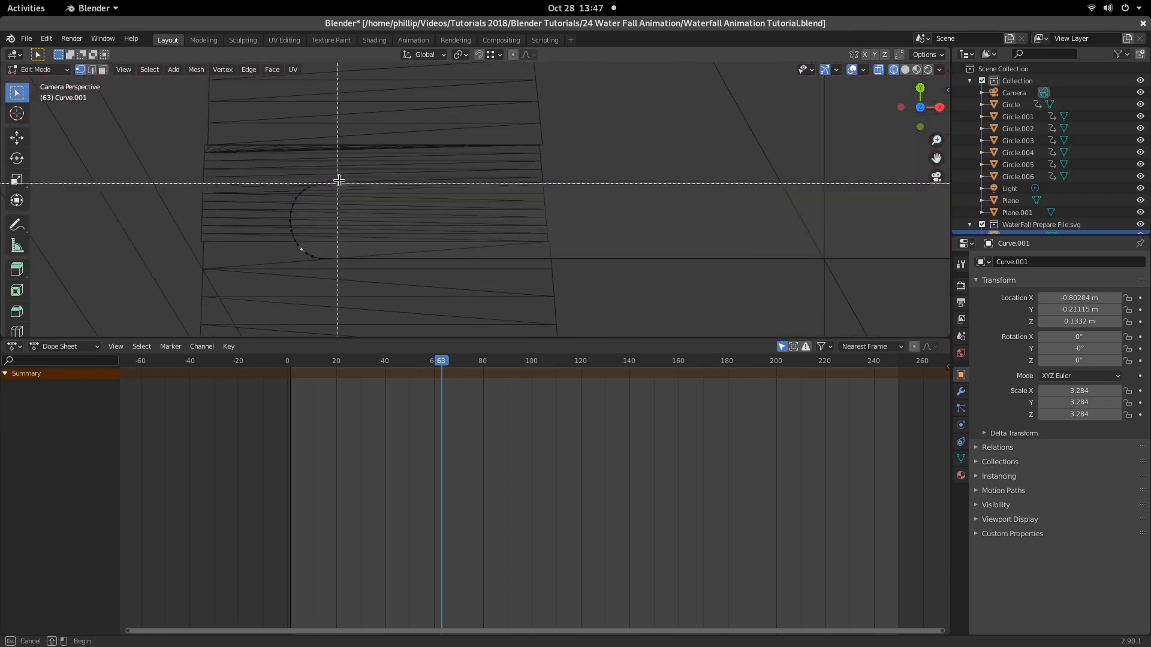
pyautogui.press('c')
pyautogui.moveTo(333, 172)
pyautogui.mouseDown()
pyautogui.moveTo(303, 192)
pyautogui.moveTo(295, 242)
pyautogui.moveTo(313, 252)
pyautogui.moveTo(298, 250)
pyautogui.moveTo(295, 196)
pyautogui.moveTo(326, 182)
pyautogui.moveTo(295, 213)
pyautogui.moveTo(309, 264)
pyautogui.mouseUp()
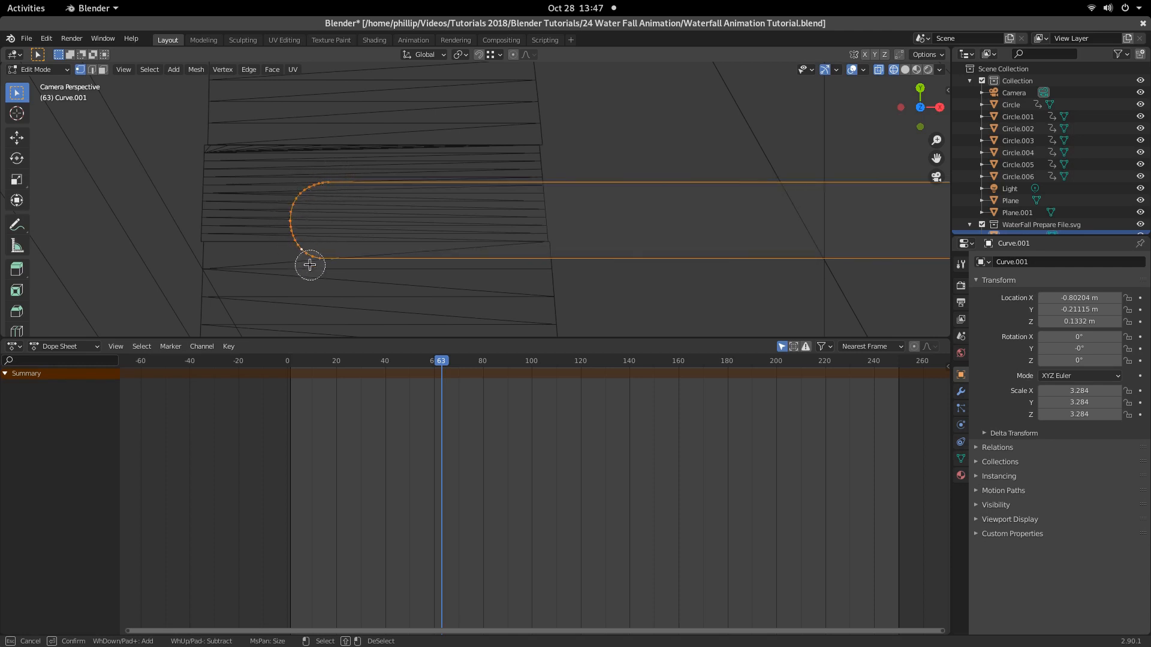
pyautogui.press('Escape')
# Step: Move the selected rounded end along X toward the opposite end to shorten the bar
pyautogui.scroll(-3, 404, 216)
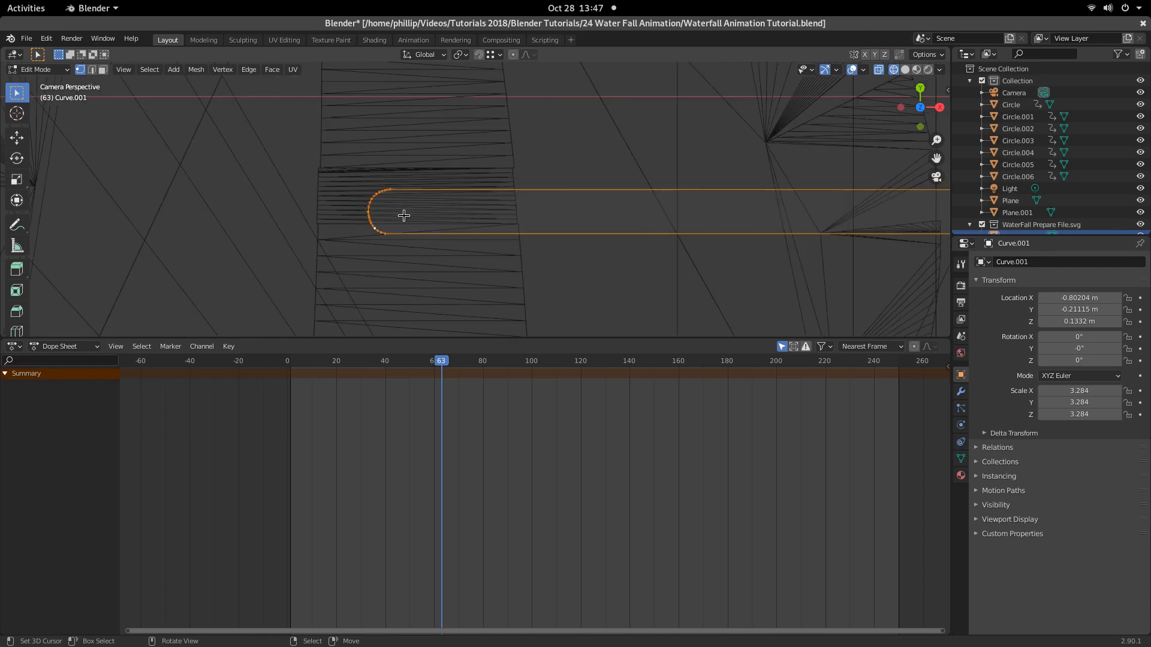
pyautogui.scroll(-8, 428, 216)
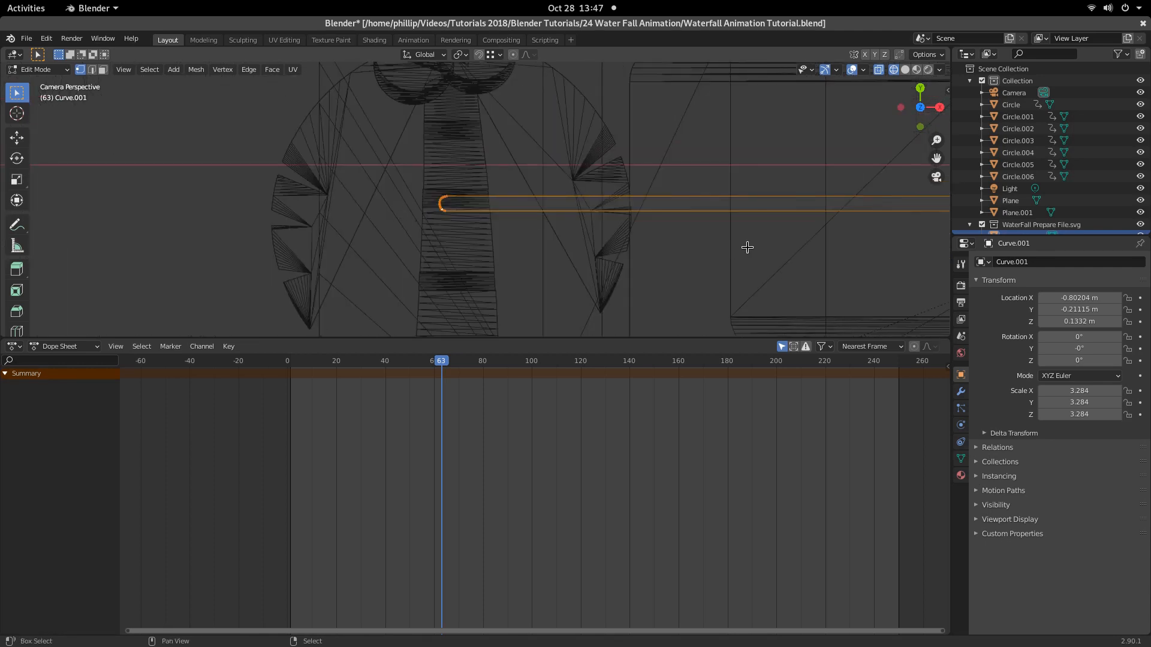
pyautogui.keyDown('shift'); pyautogui.moveTo(747, 249); pyautogui.dragTo(356, 250, button='middle'); pyautogui.keyUp('shift')
pyautogui.scroll(-2, 456, 228)
pyautogui.press('g')
pyautogui.press('x')
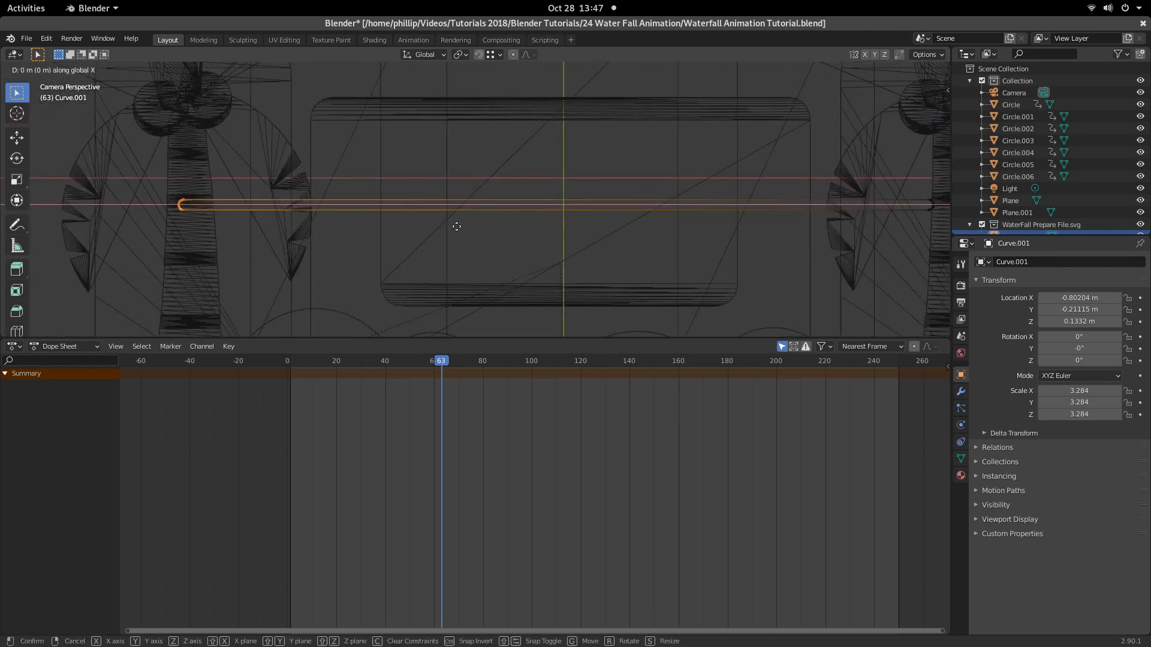
pyautogui.click(114, 231)
# Step: Move the shortened bar onto the left part of the lower waterfall block and switch to Solid shading
pyautogui.press('g')
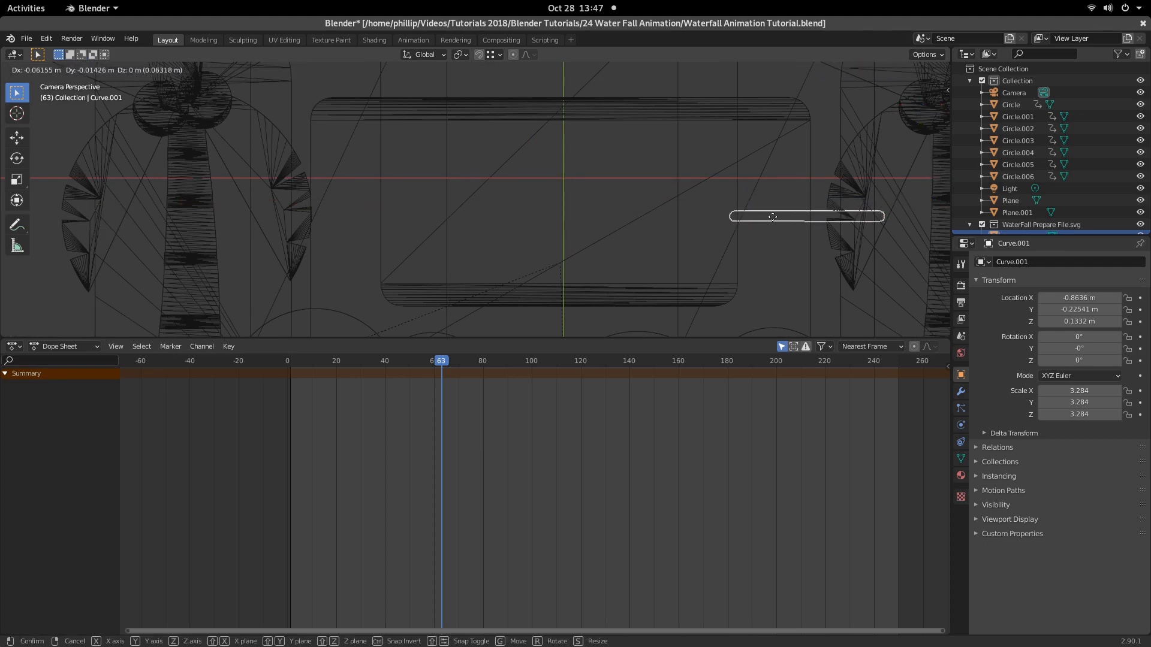
pyautogui.click(399, 196)
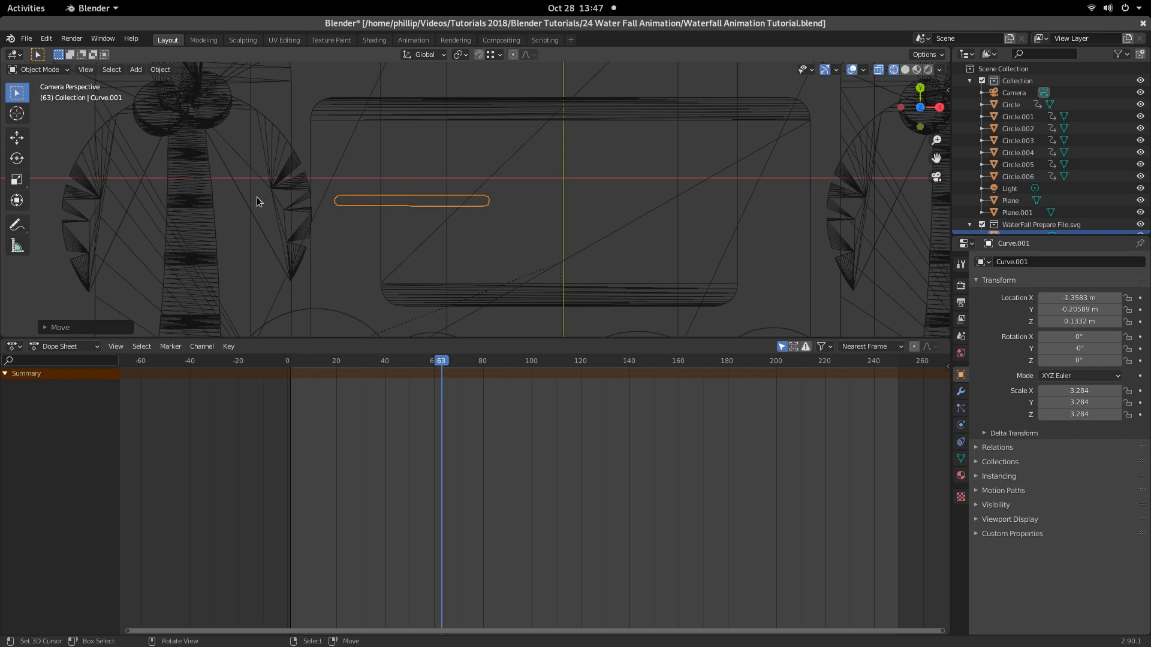
pyautogui.press('z')
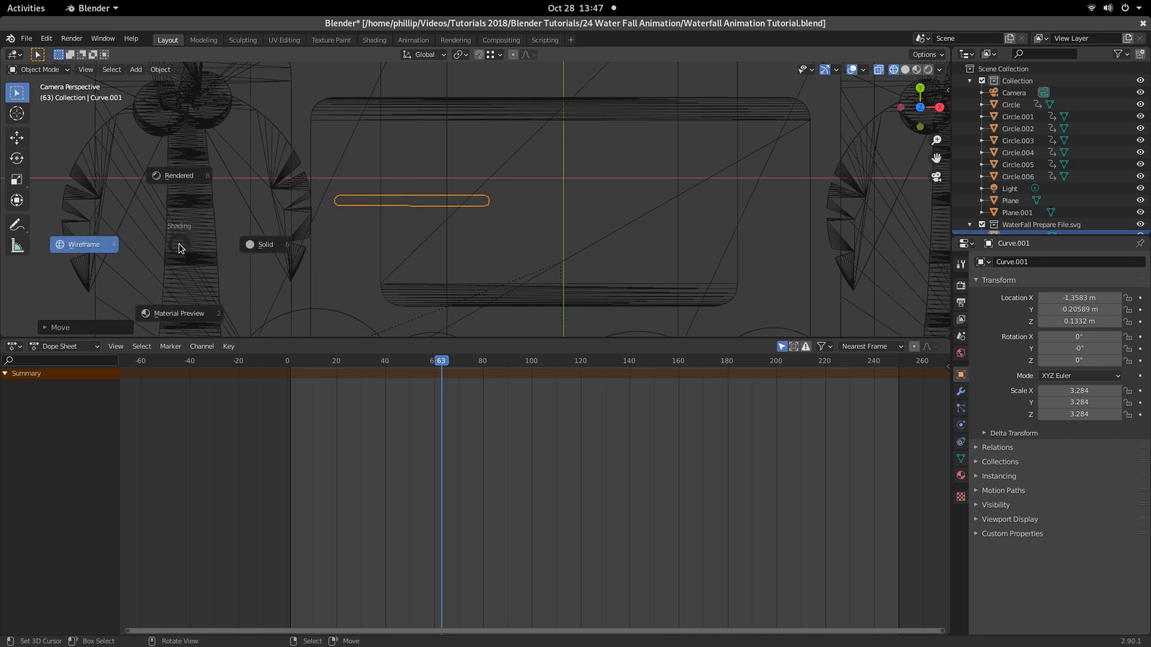
pyautogui.click(273, 244)
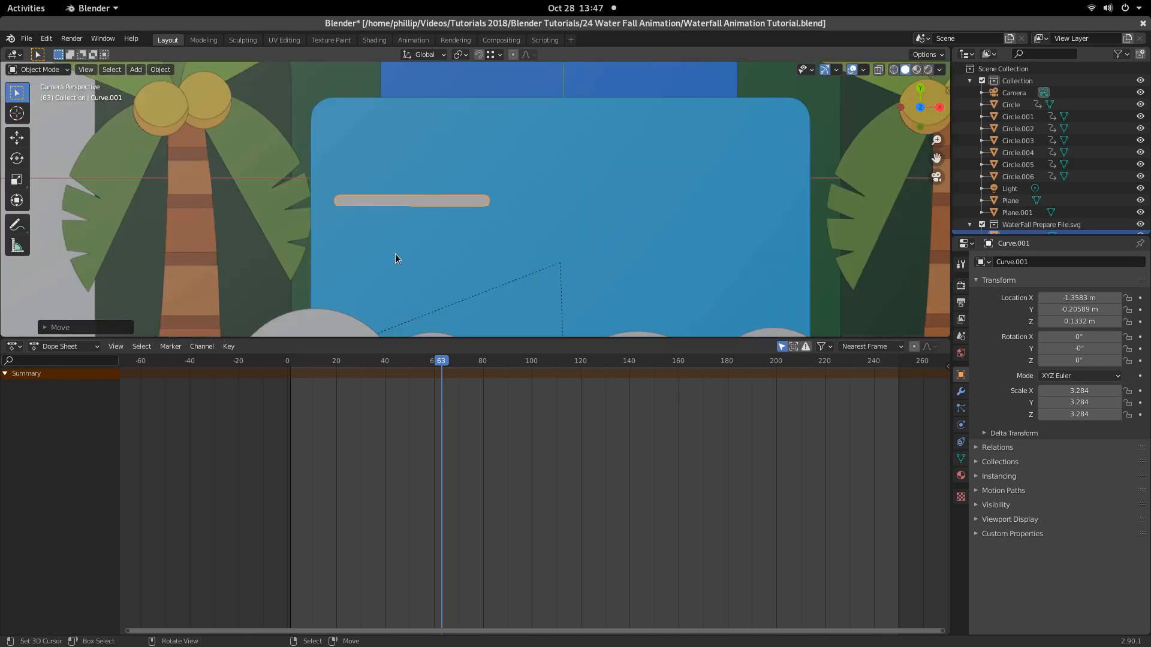
# Step: Set the shortened bar's origin to the 3D cursor
pyautogui.click(159, 70)
pyautogui.moveTo(211, 93)
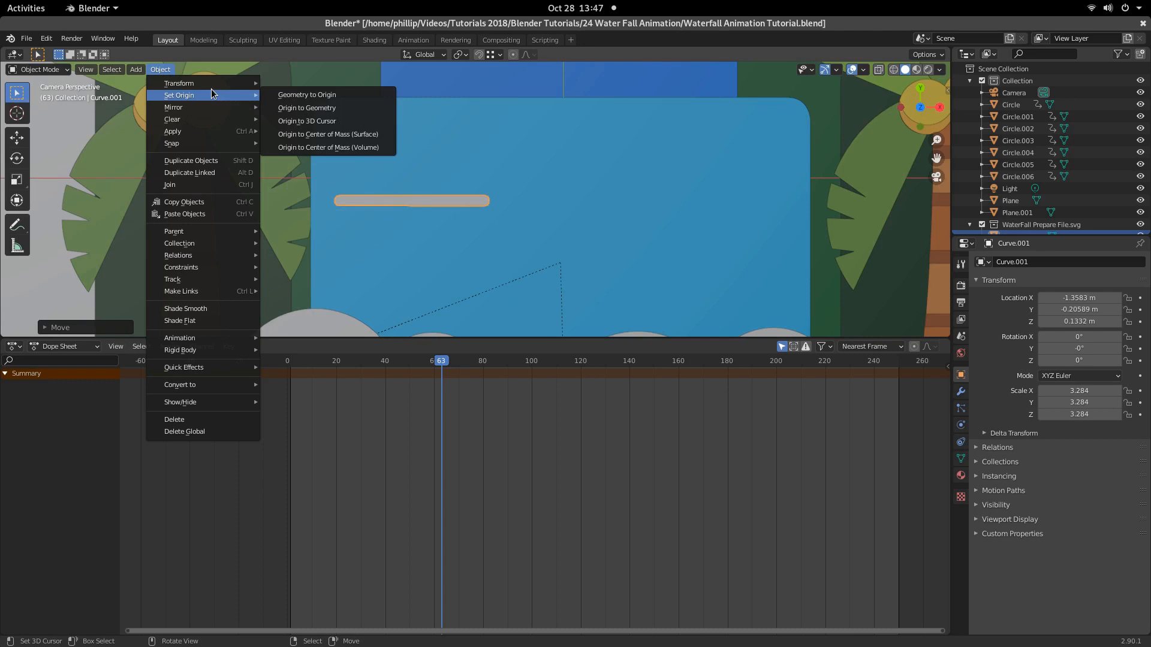
pyautogui.click(323, 122)
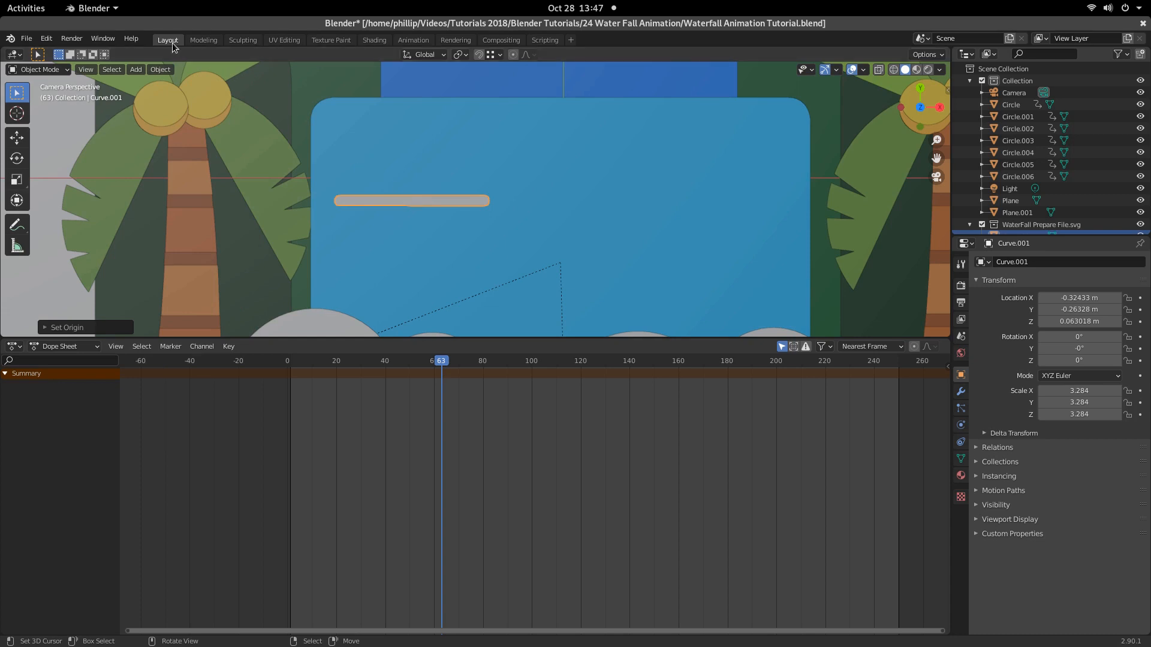
# Step: Set the shortened bar's origin to its Center of Mass (Surface)
pyautogui.click(163, 69)
pyautogui.moveTo(213, 94)
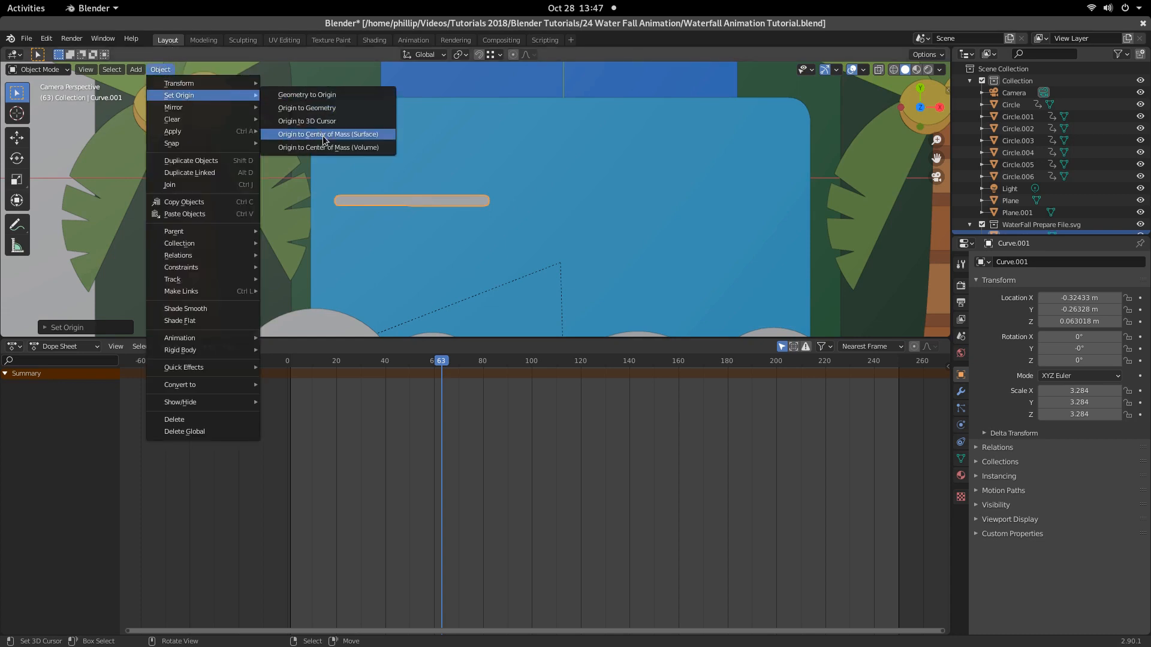
pyautogui.click(322, 136)
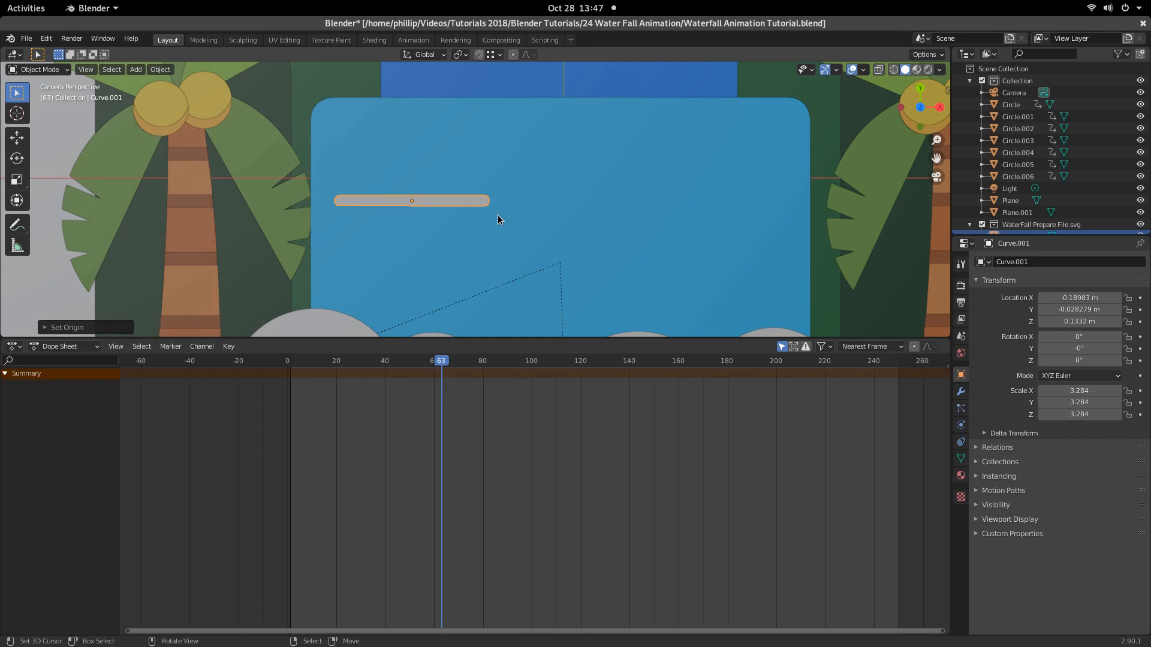
# Step: Rotate the bar 90 degrees about Z and move it close to the lower waterfall block's left edge
pyautogui.press('r')
pyautogui.write('z')
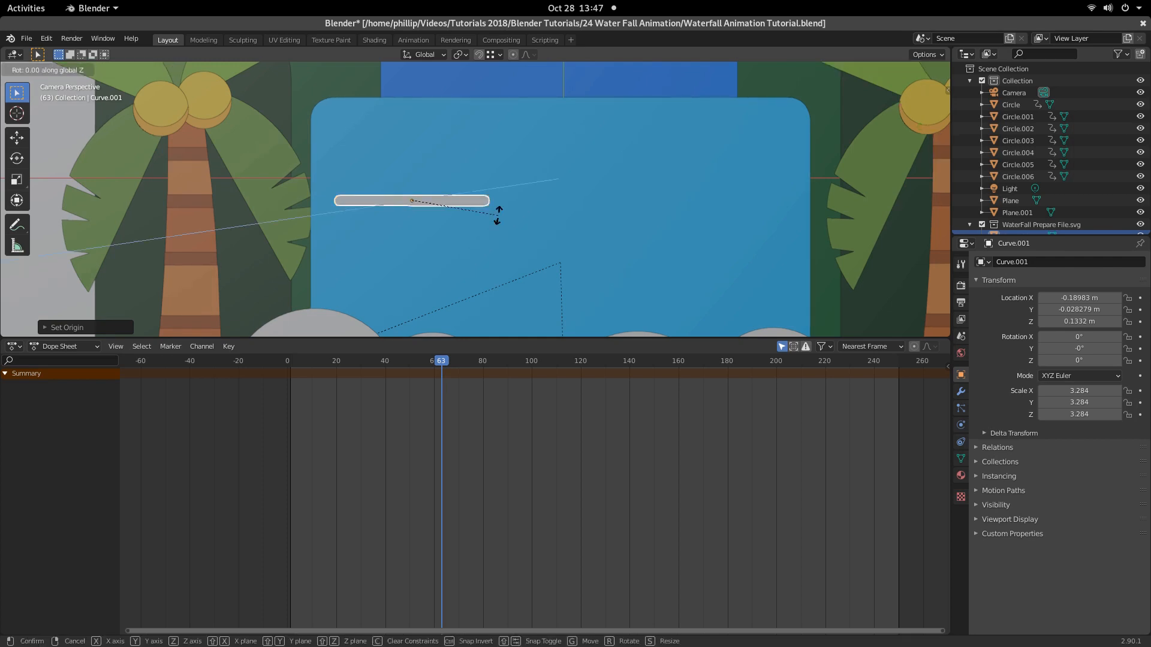
pyautogui.write('90')
pyautogui.press('Return')
pyautogui.press('g')
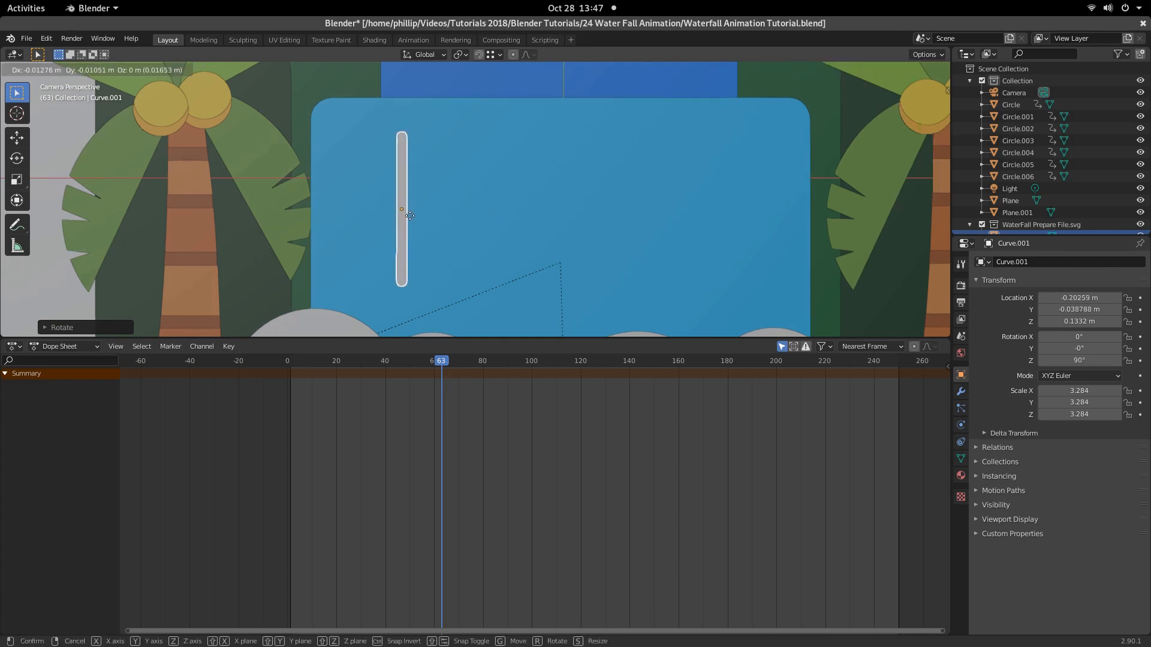
pyautogui.click(367, 216)
# Step: Stretch the vertical bar along global Y by a factor of about 1.16
pyautogui.scroll(-5, 415, 236)
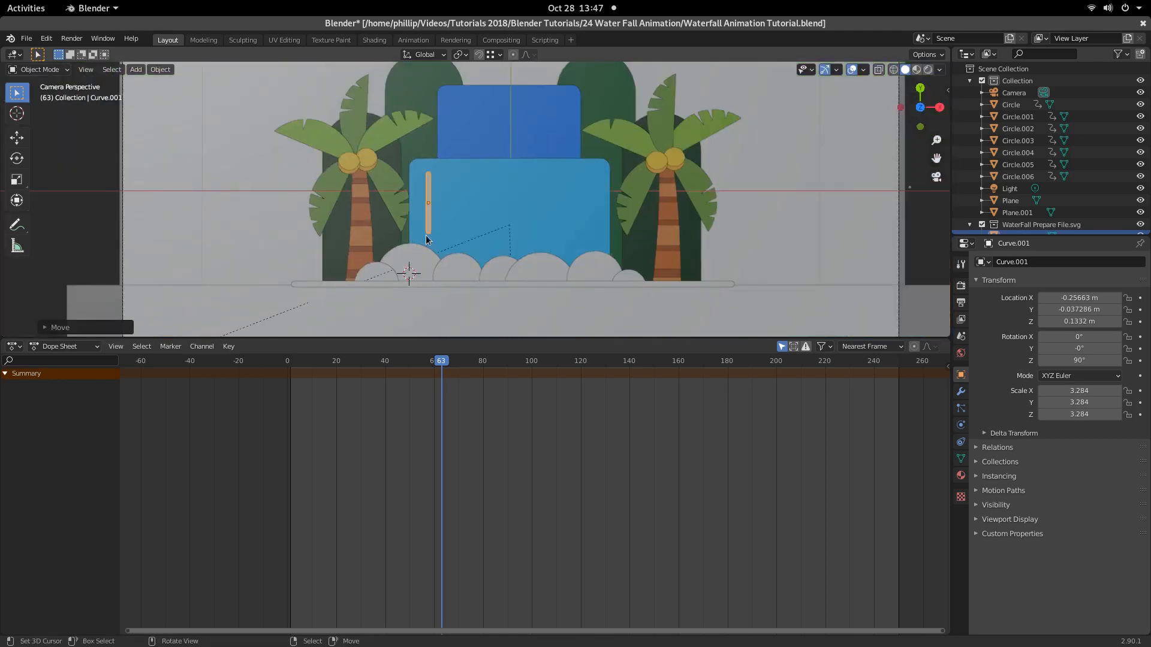
pyautogui.scroll(3, 414, 234)
pyautogui.press('s')
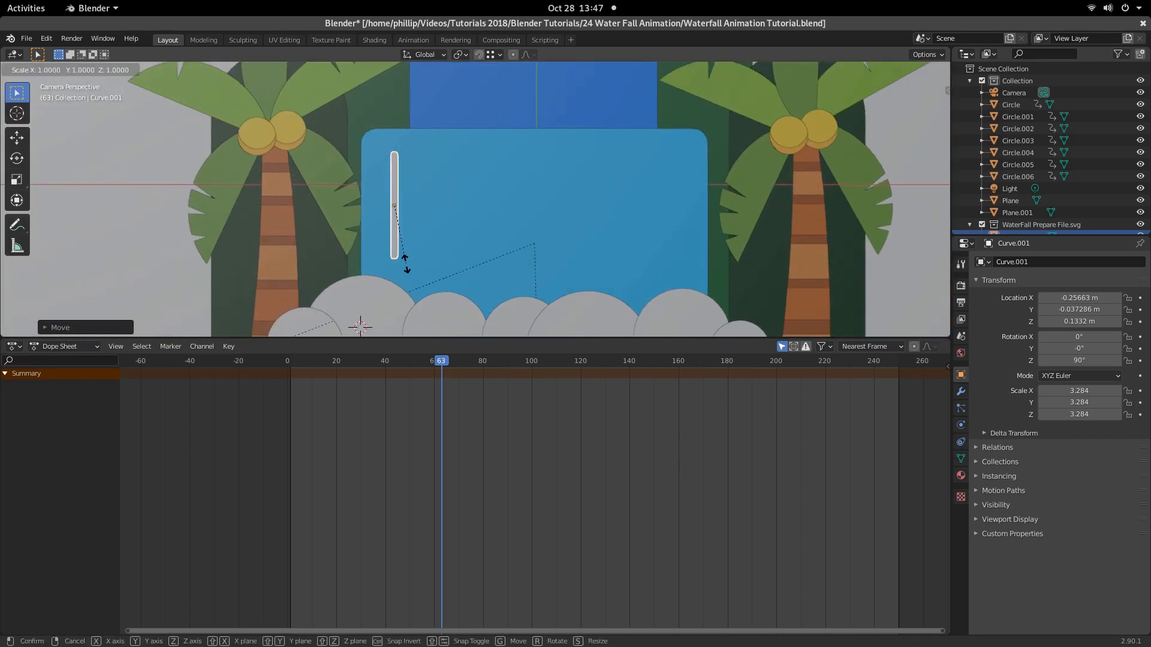
pyautogui.press('y')
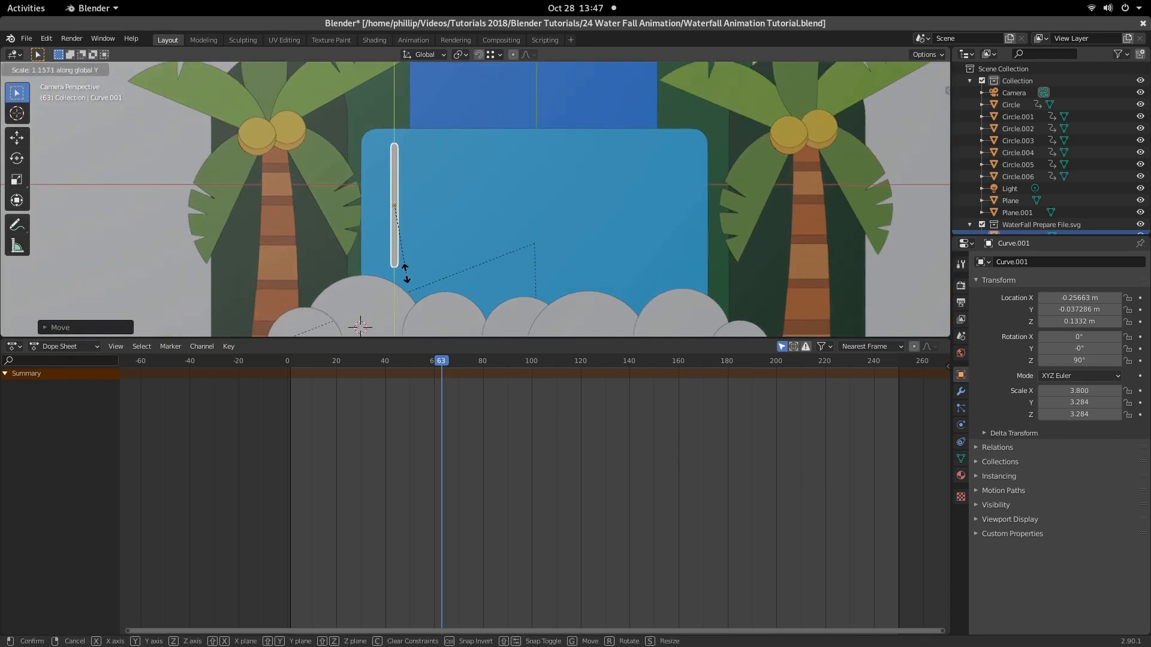
pyautogui.click(403, 270)
pyautogui.scroll(1, 387, 215)
pyautogui.press('Tab')
pyautogui.press('Tab')
pyautogui.scroll(-3, 448, 214)
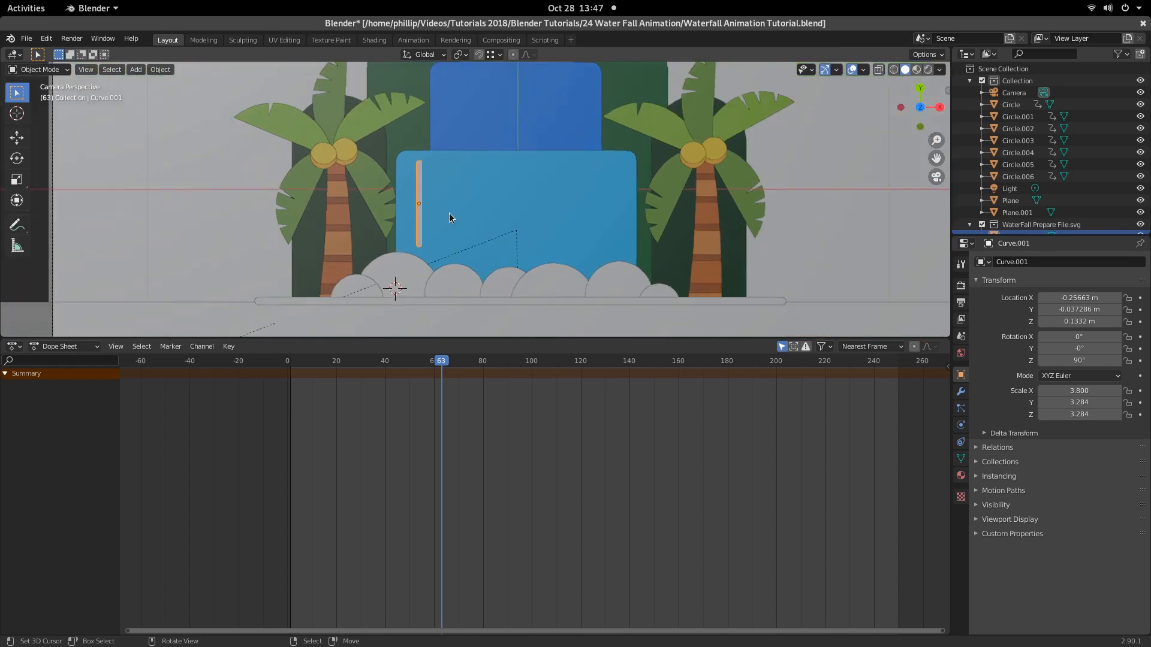
# Step: Stretch the bar along global Y by a further factor of about 1.12 and lower it until it touches the foam
pyautogui.scroll(2, 394, 206)
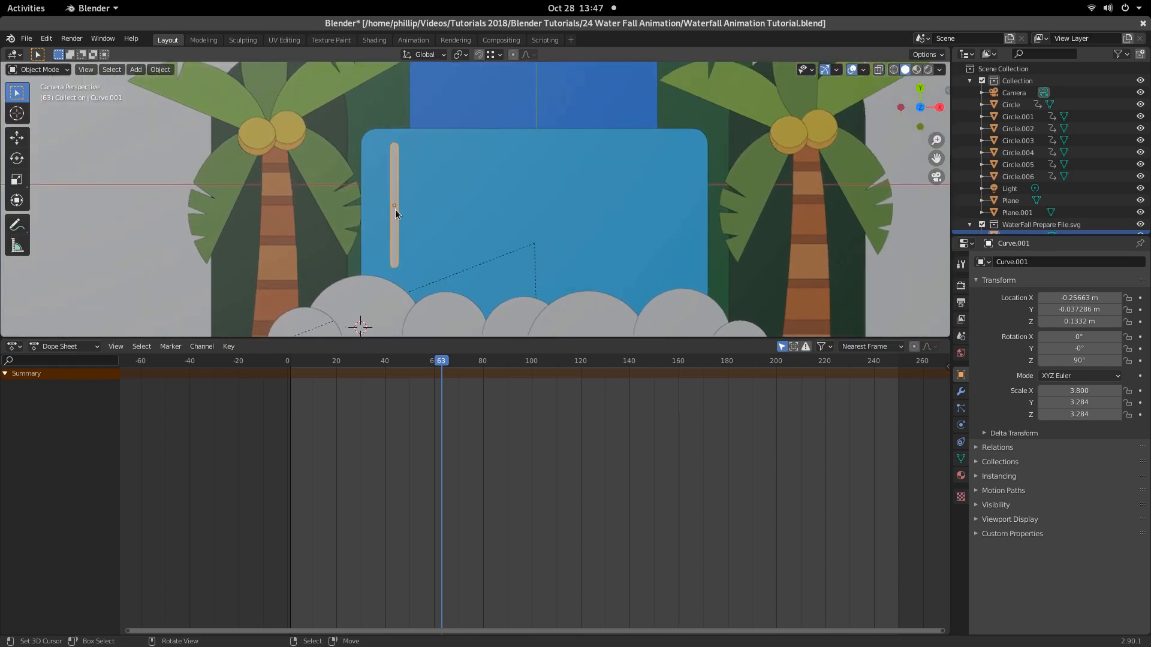
pyautogui.press('s')
pyautogui.press('y')
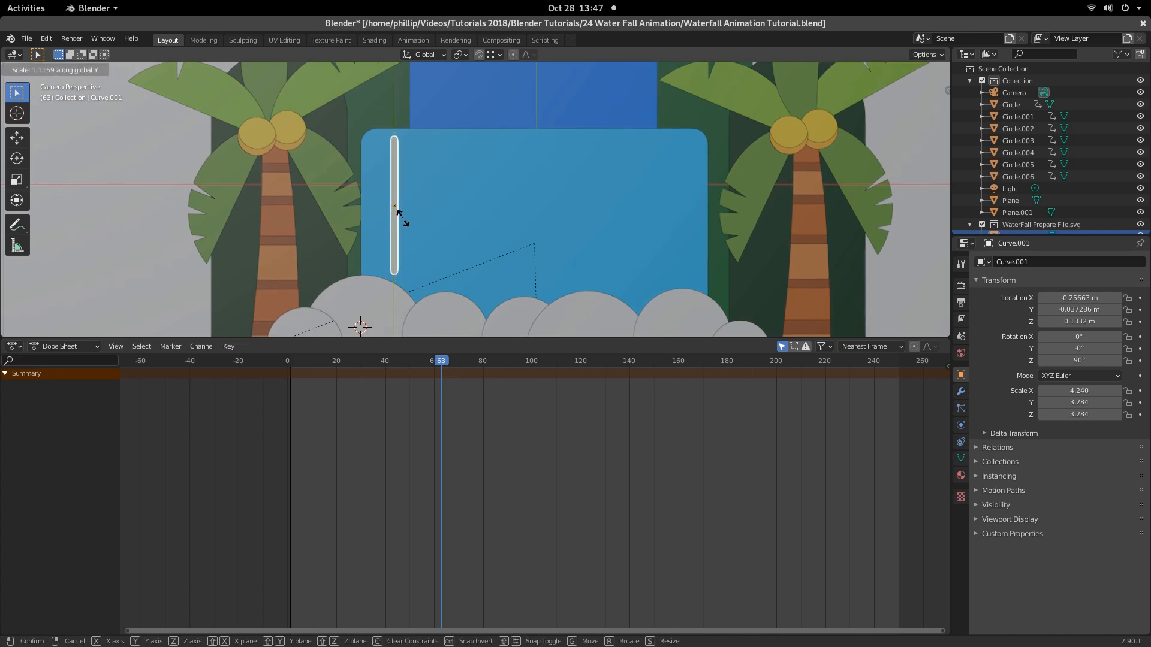
pyautogui.click(401, 220)
pyautogui.press('g')
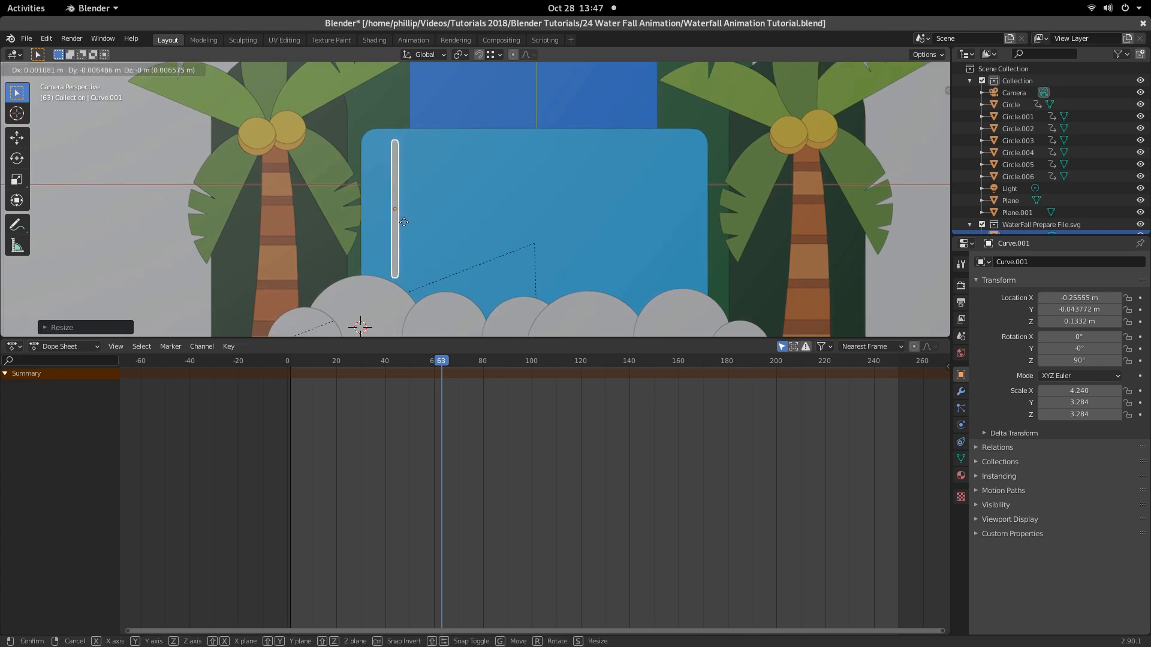
pyautogui.click(402, 225)
pyautogui.press('g')
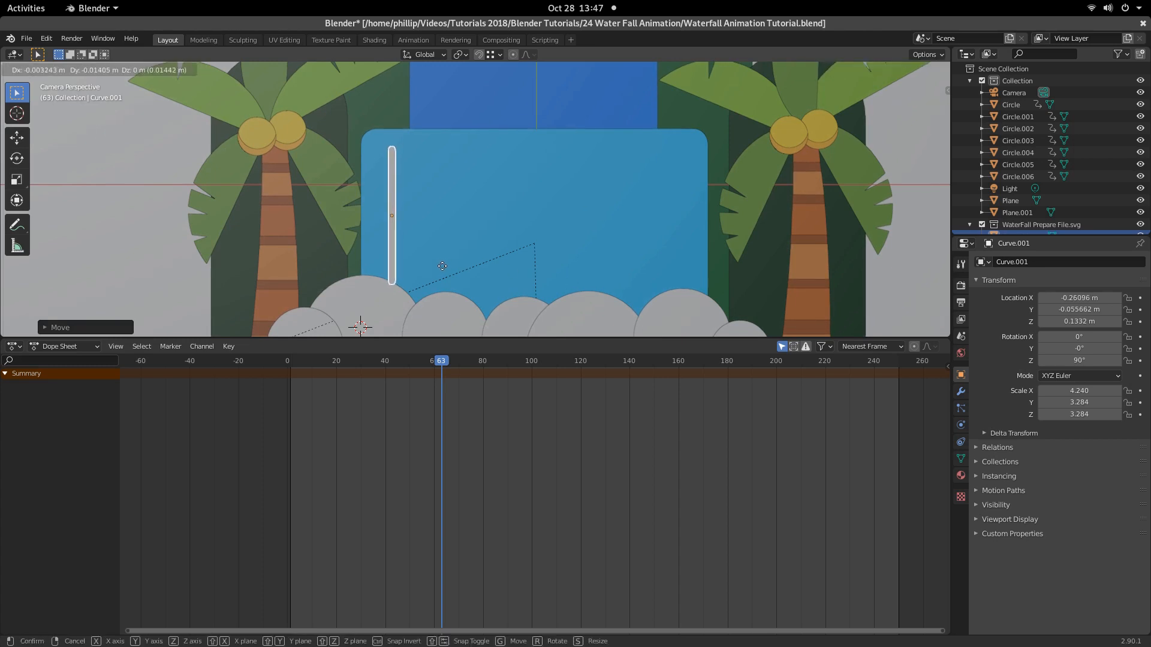
pyautogui.click(453, 276)
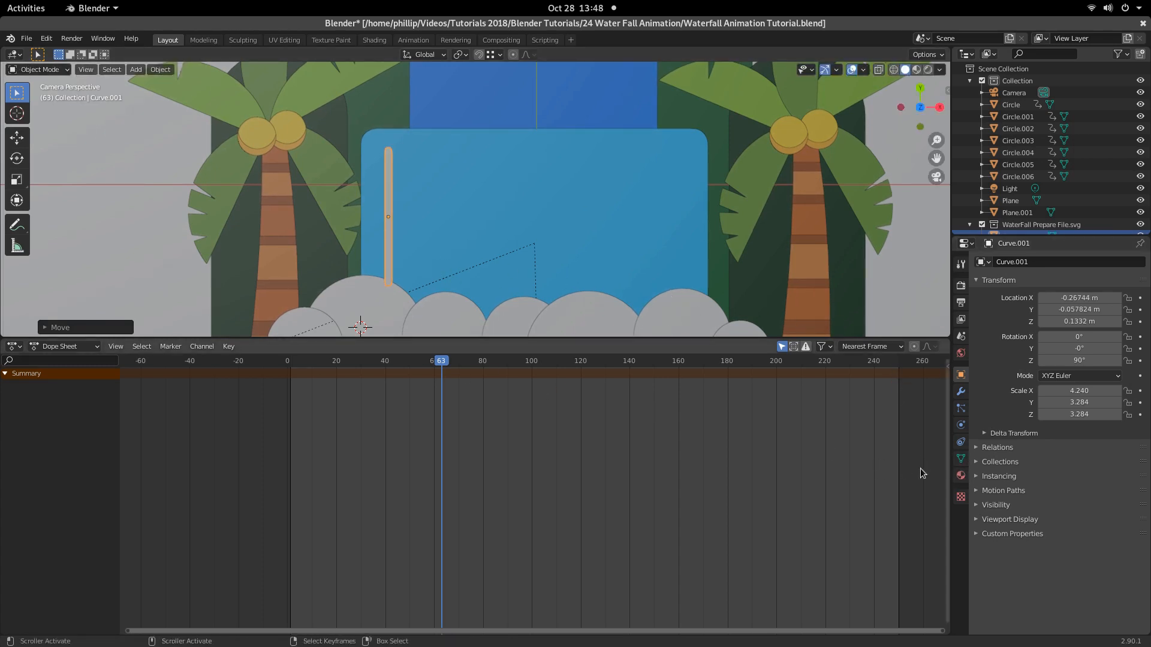
# Step: Add three shape keys to the vertical bar's mesh: Basis, Key 1 and Key 2
pyautogui.click(961, 459)
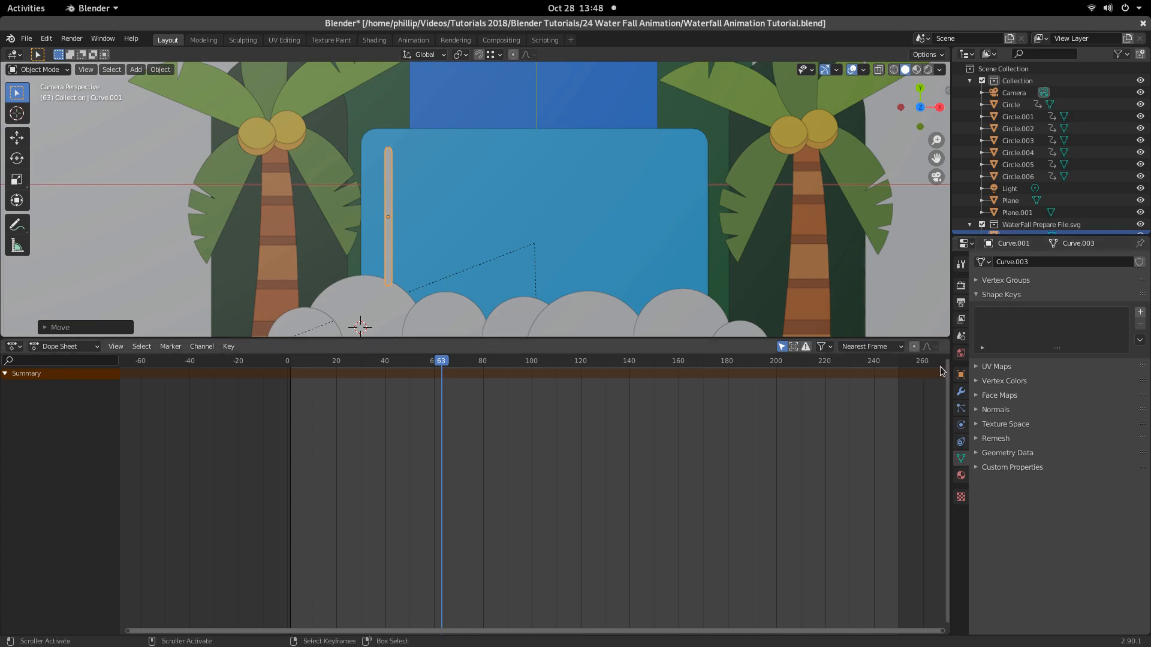
pyautogui.click(1140, 313)
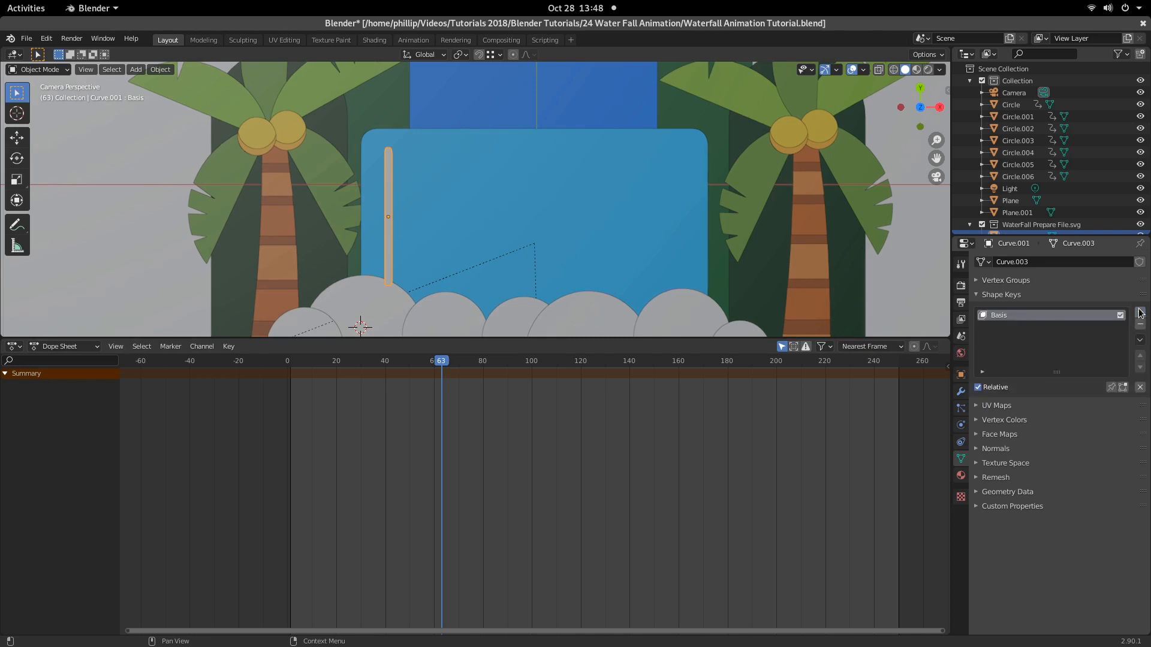
pyautogui.click(1140, 313)
pyautogui.click(1140, 313)
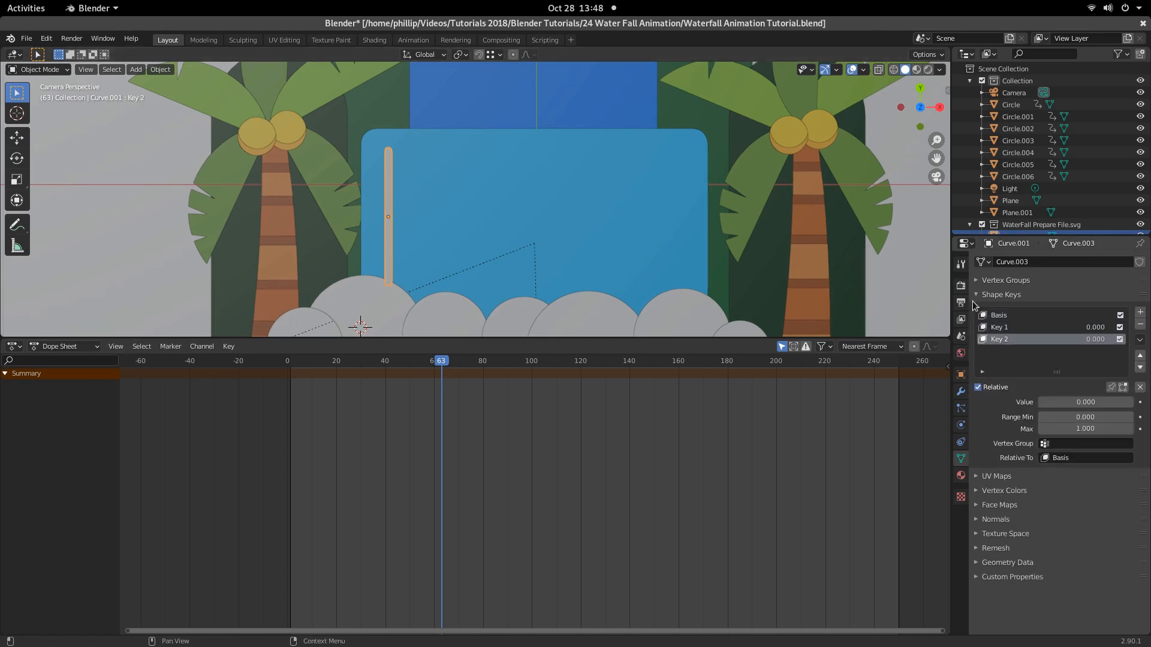
# Step: With the Basis shape key active, enter Edit Mode on the vertical bar and select the vertices of its rounded upper end
pyautogui.click(1010, 315)
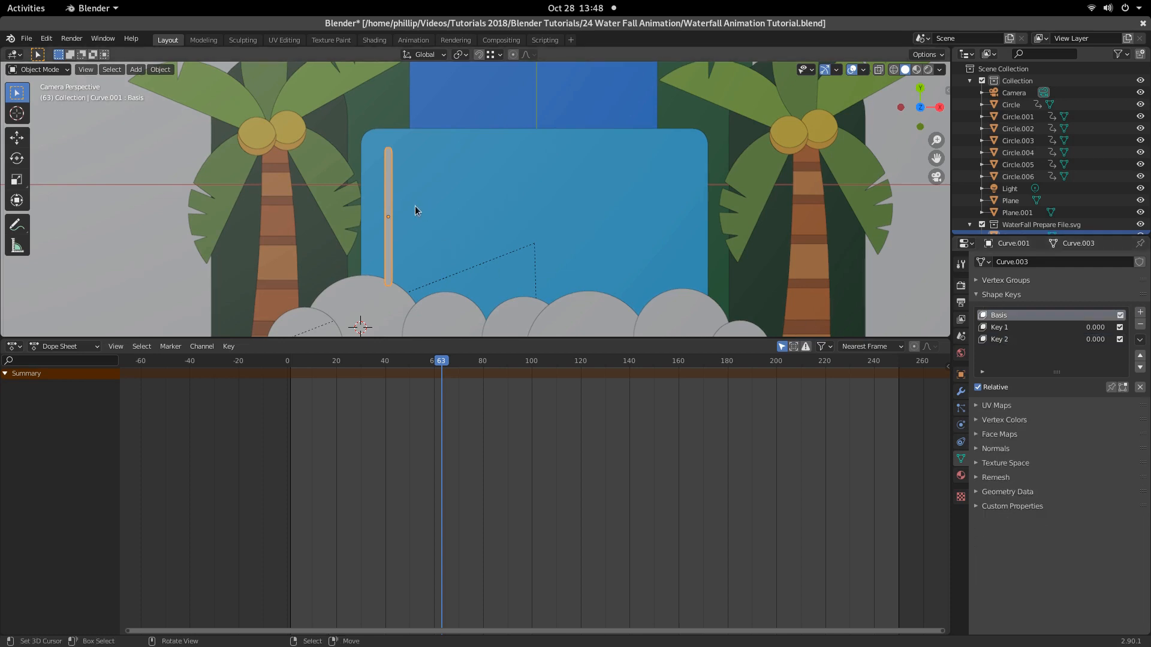
pyautogui.press('Tab')
pyautogui.scroll(2, 339, 142)
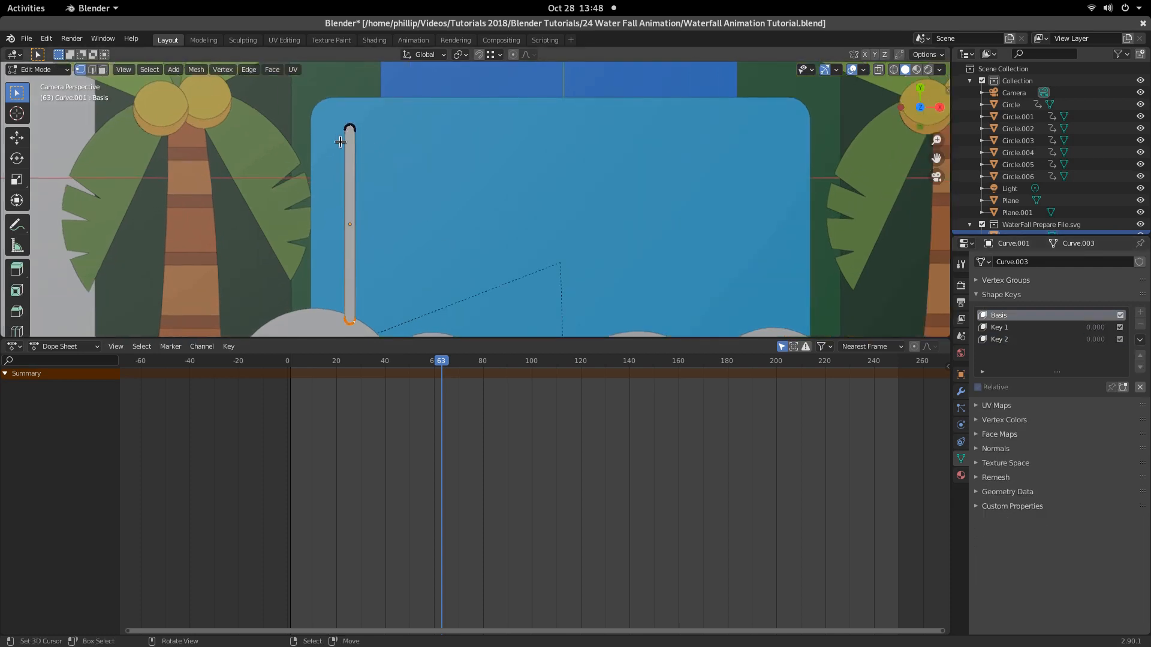
pyautogui.rightClick(341, 132)
pyautogui.moveTo(333, 115); pyautogui.dragTo(433, 182)
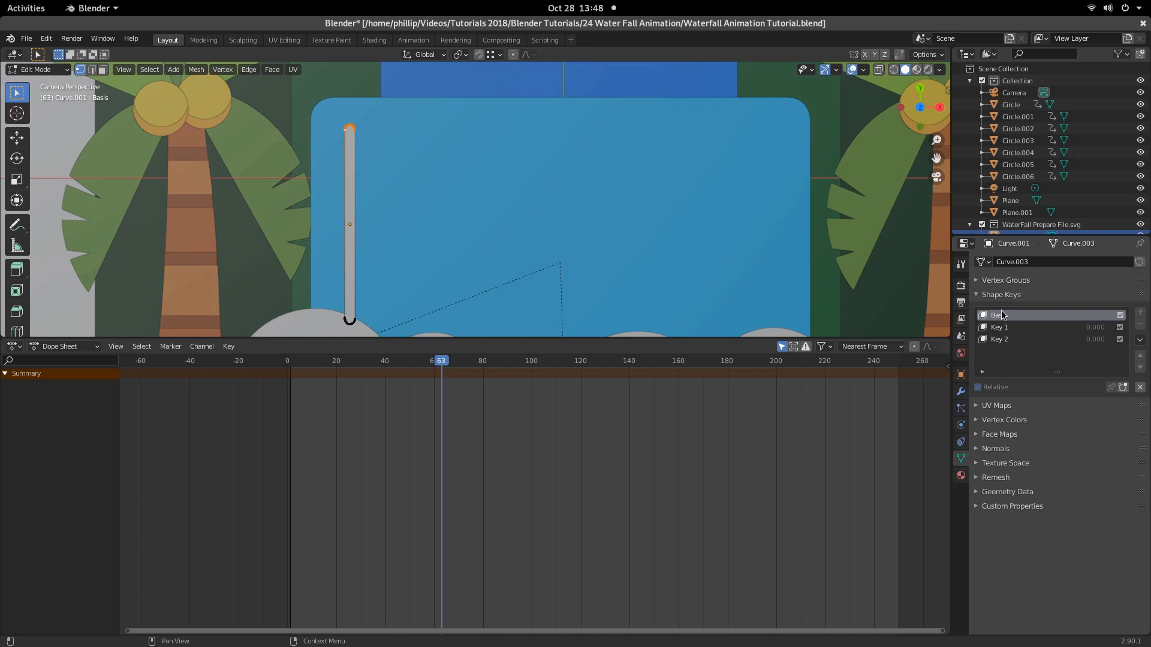
# Step: Make Key 1 the active shape key for the bar, keeping the upper-end vertices selected
pyautogui.click(1011, 327)
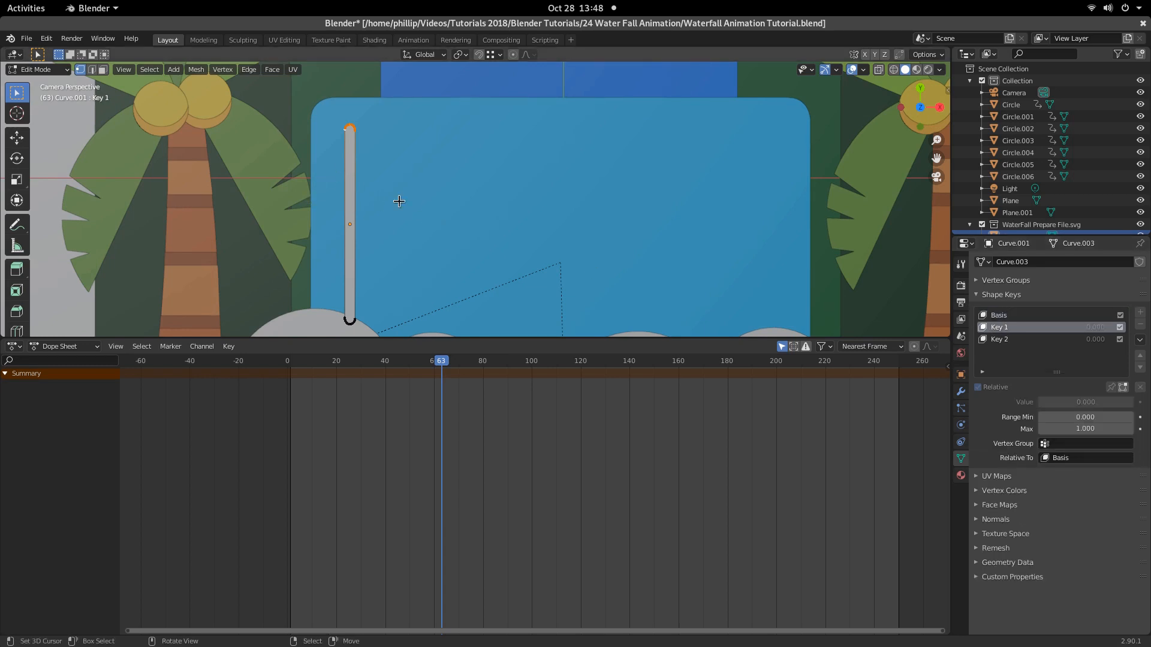
pyautogui.scroll(2, 323, 123)
pyautogui.keyDown('shift'); pyautogui.moveTo(324, 138); pyautogui.dragTo(585, 200, button='middle'); pyautogui.keyUp('shift')
pyautogui.scroll(5, 575, 160)
pyautogui.scroll(-1, 575, 159)
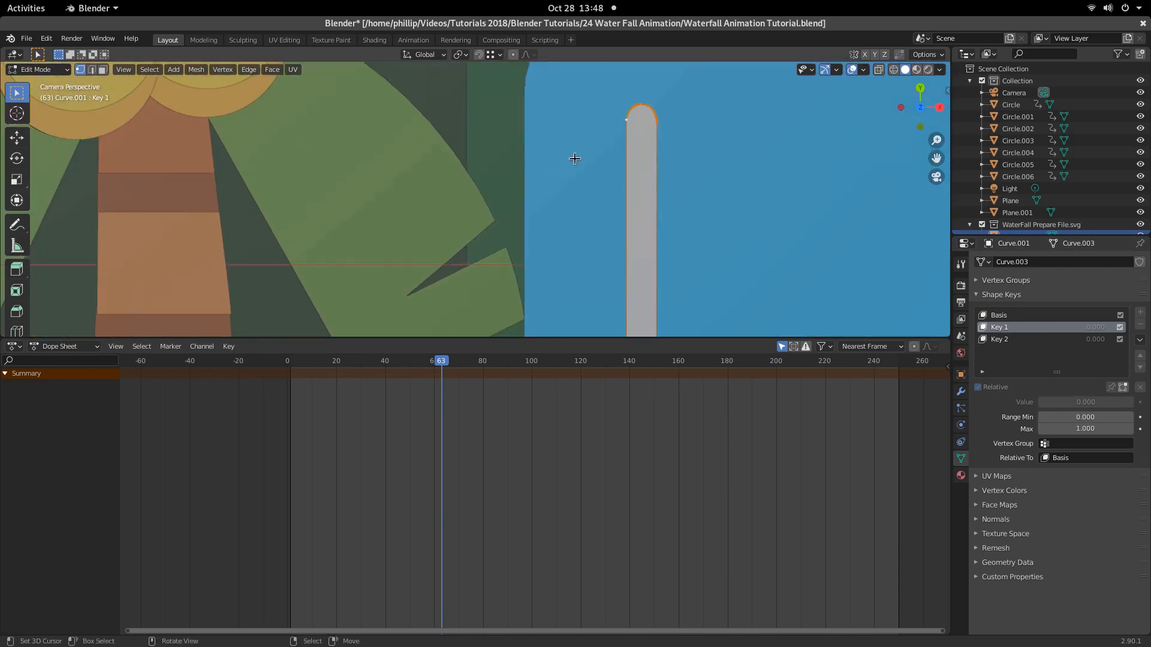
pyautogui.scroll(-7, 574, 133)
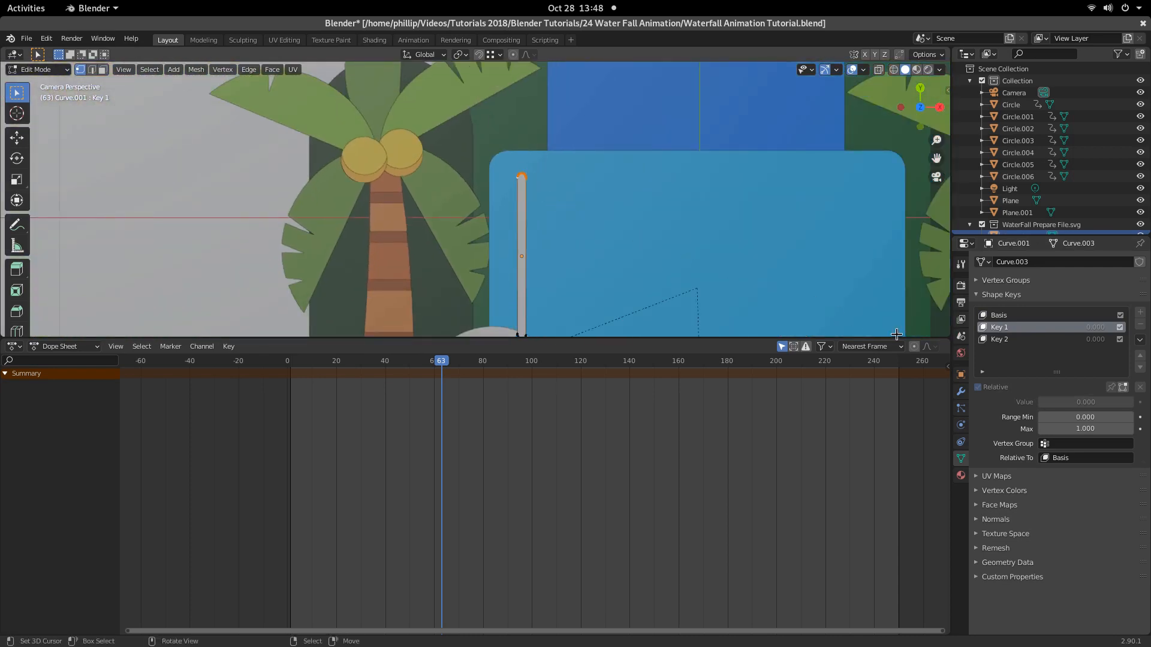
pyautogui.click(1005, 339)
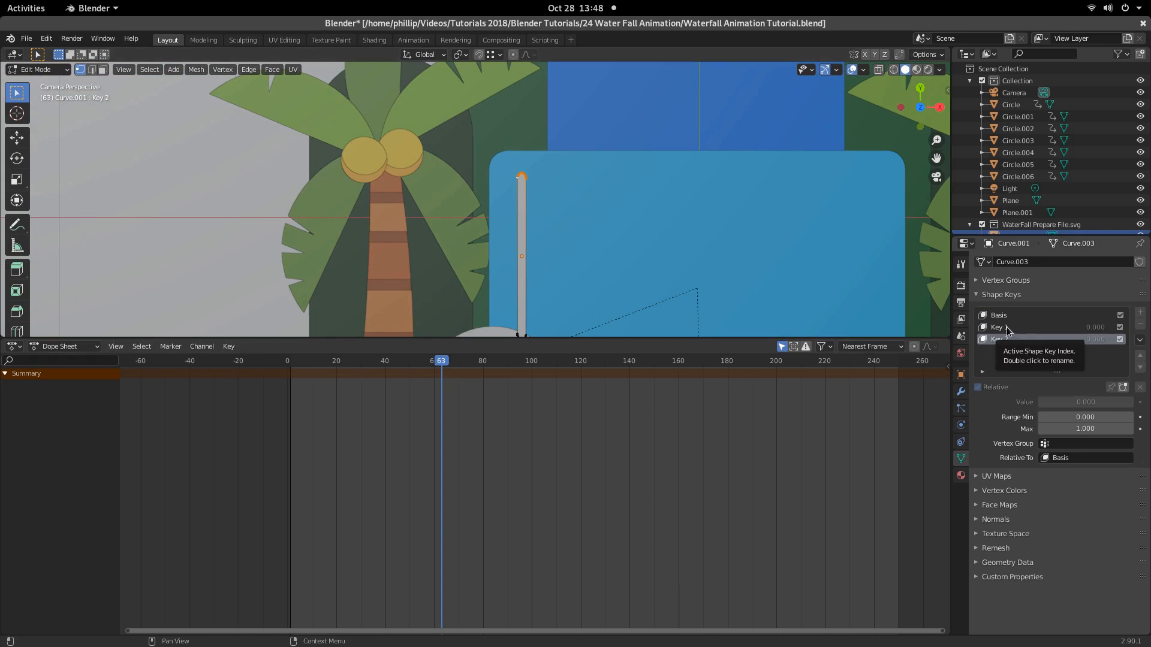
pyautogui.click(1007, 327)
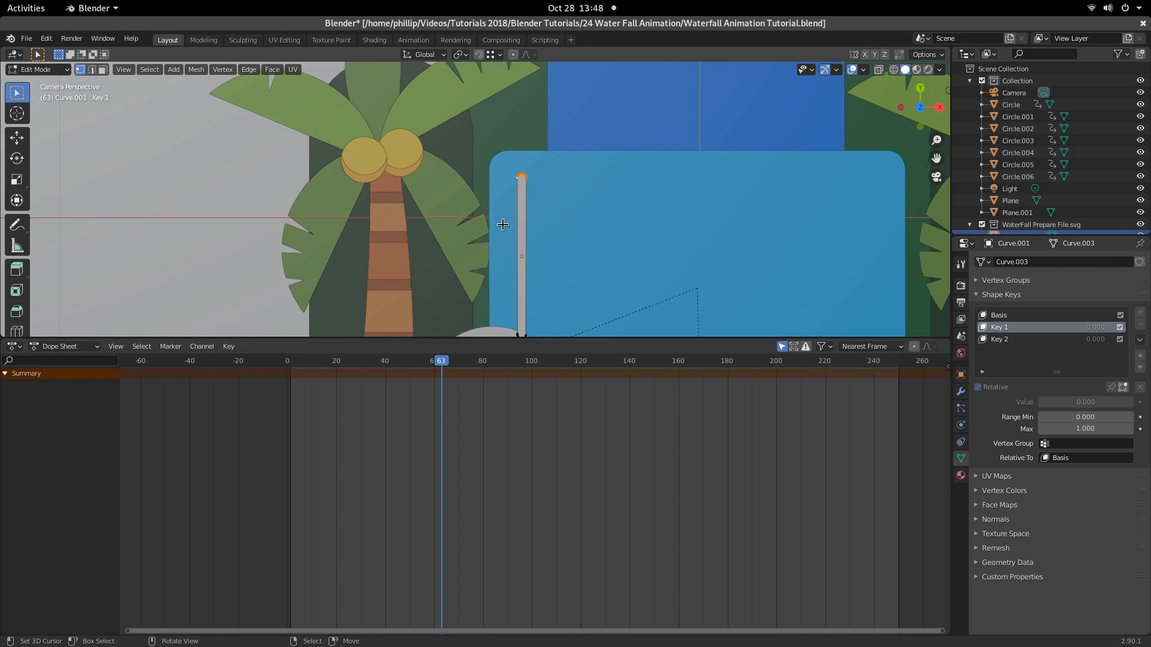
pyautogui.press('g')
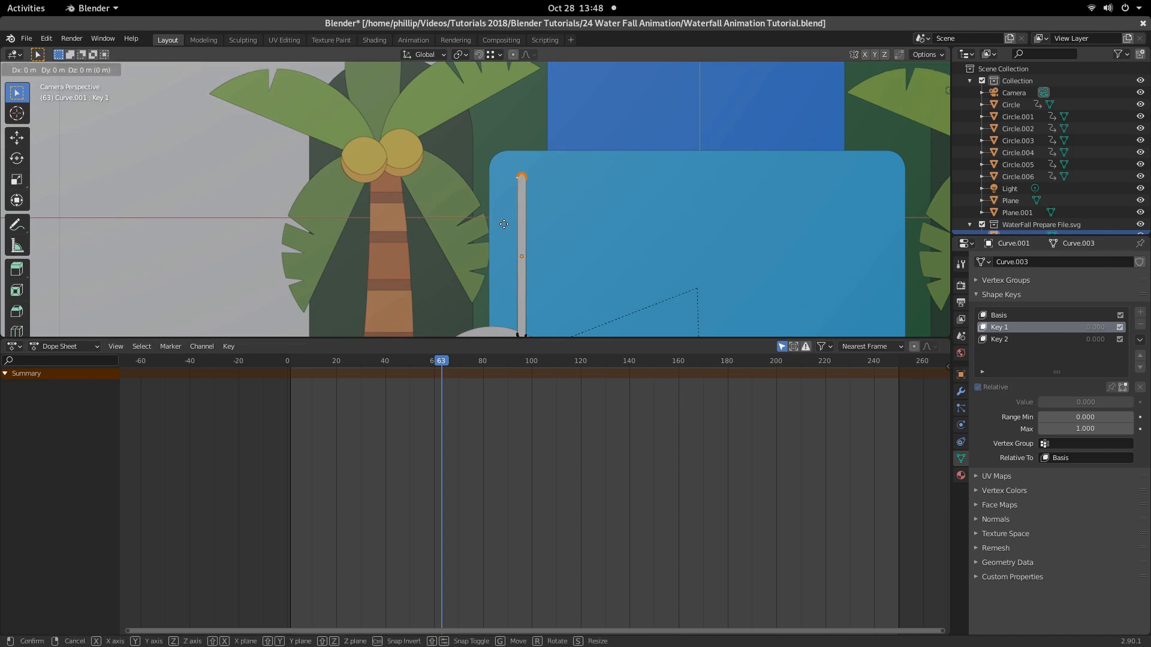
pyautogui.press('y')
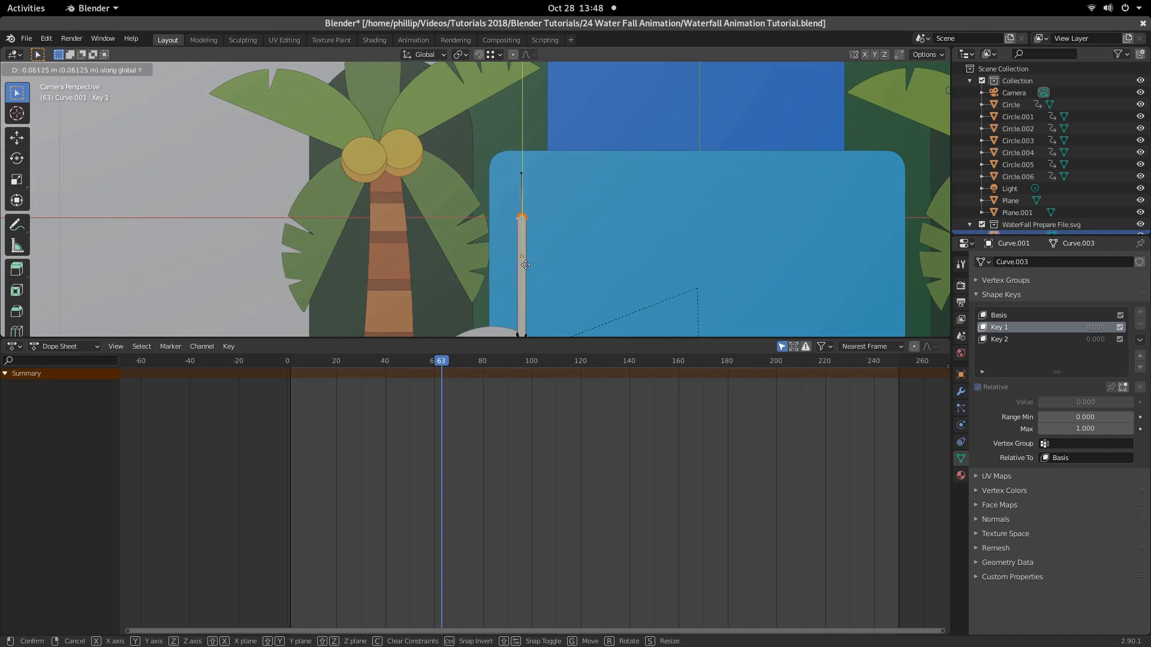
pyautogui.click(538, 217)
# Step: Switch the viewport to Wireframe and move the bar's upper-end vertices down in Key 1 until they sit just above its lower end
pyautogui.press('z')
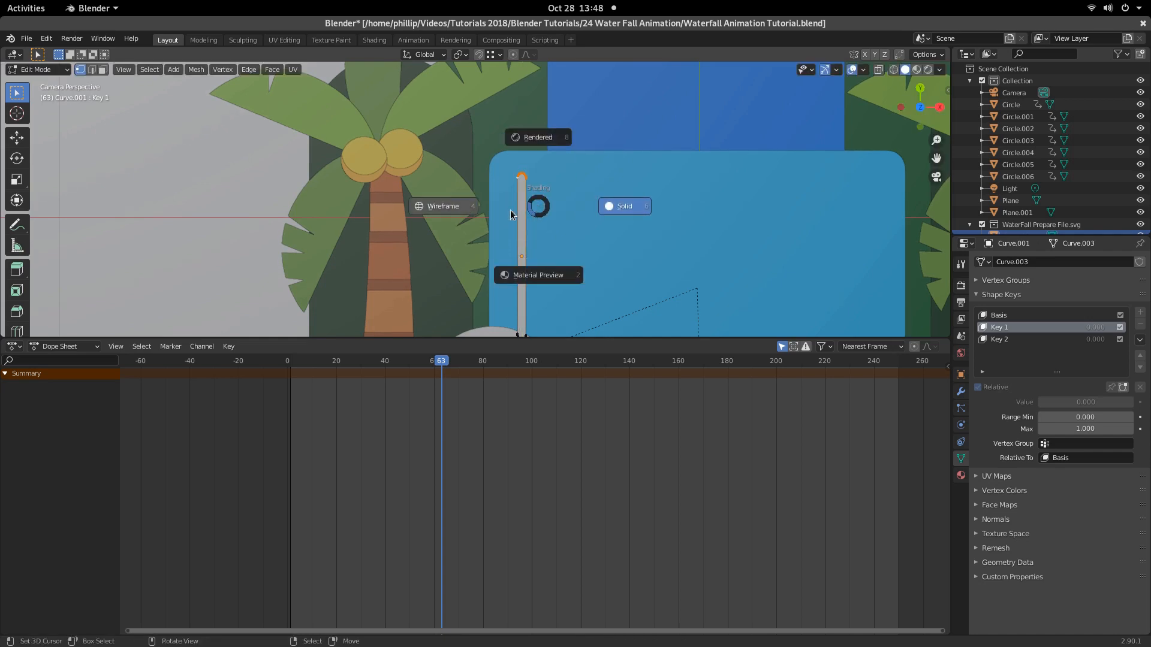
pyautogui.click(450, 203)
pyautogui.scroll(3, 529, 184)
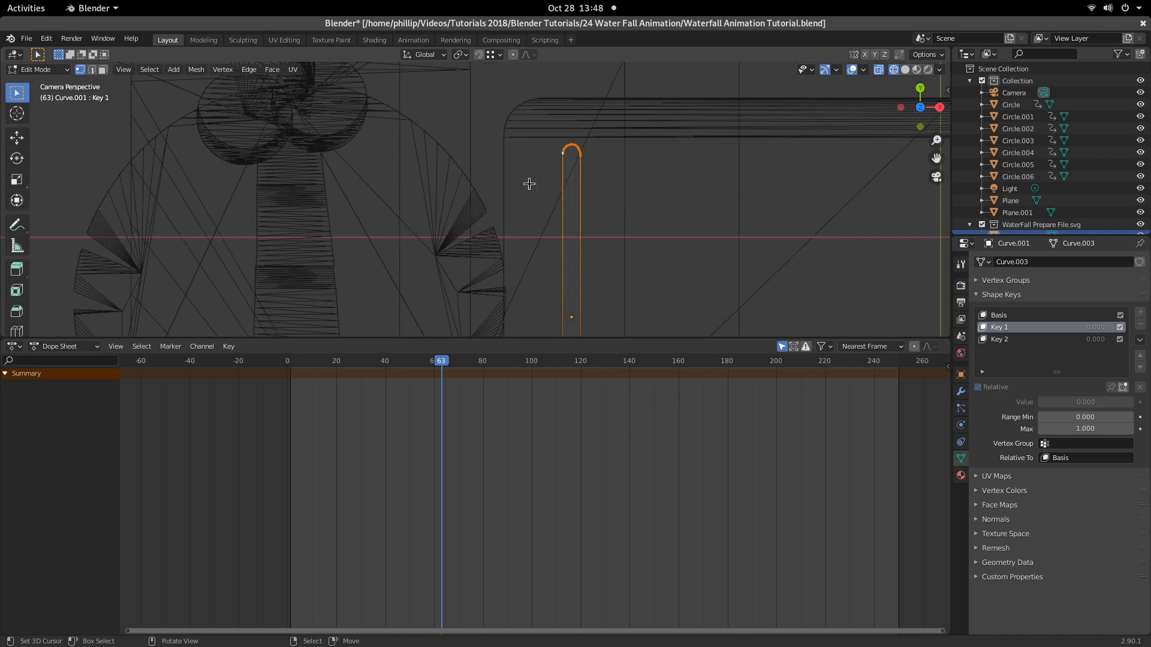
pyautogui.scroll(2, 529, 184)
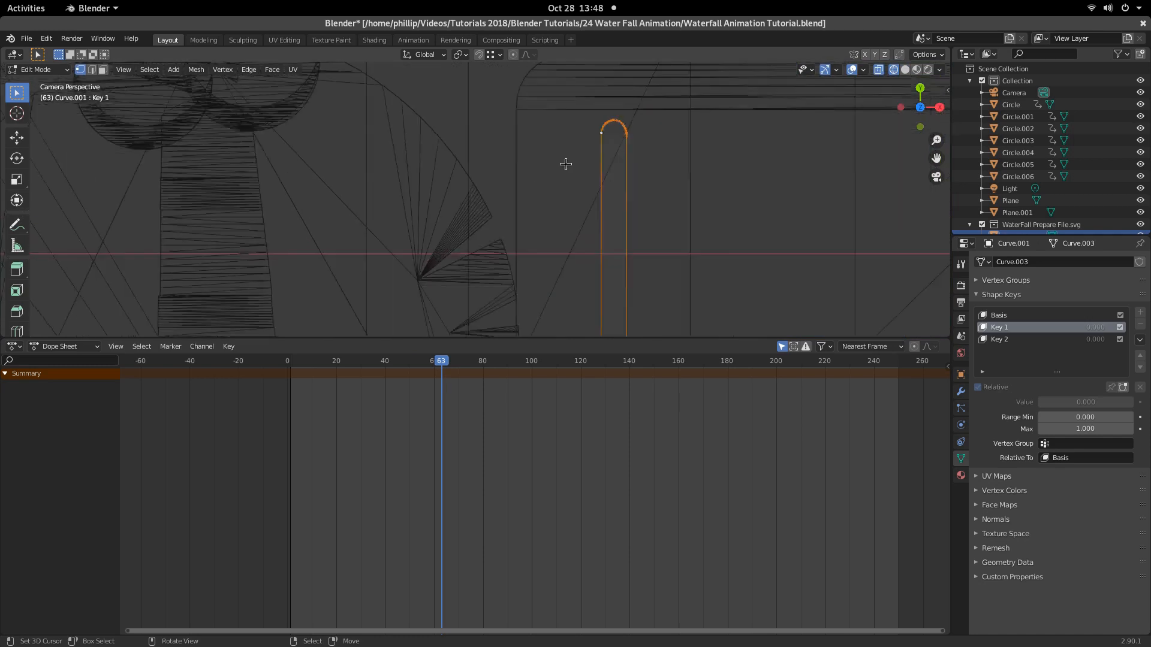
pyautogui.press('c')
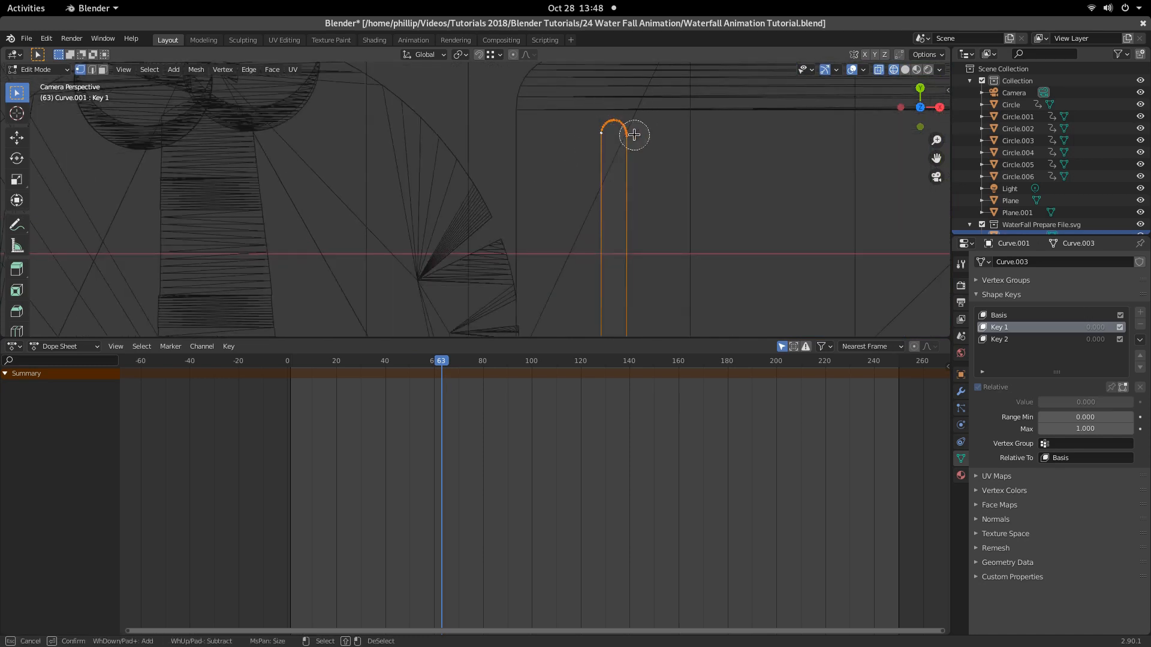
pyautogui.press('Escape')
pyautogui.scroll(-5, 470, 189)
pyautogui.press('g')
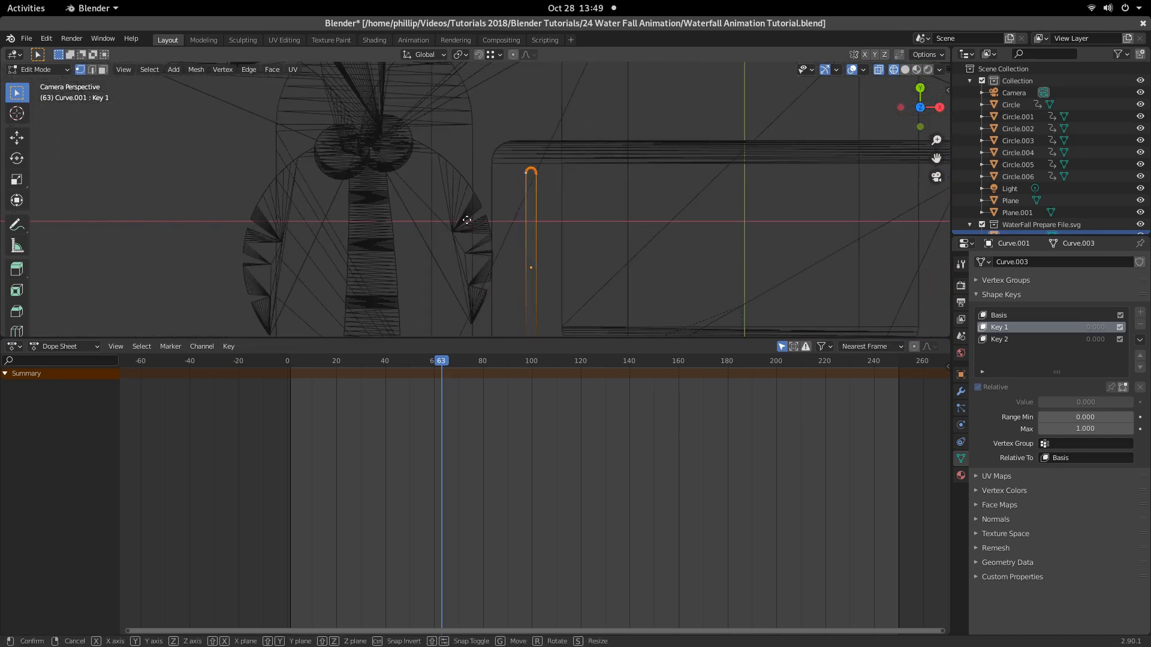
pyautogui.click(475, 120)
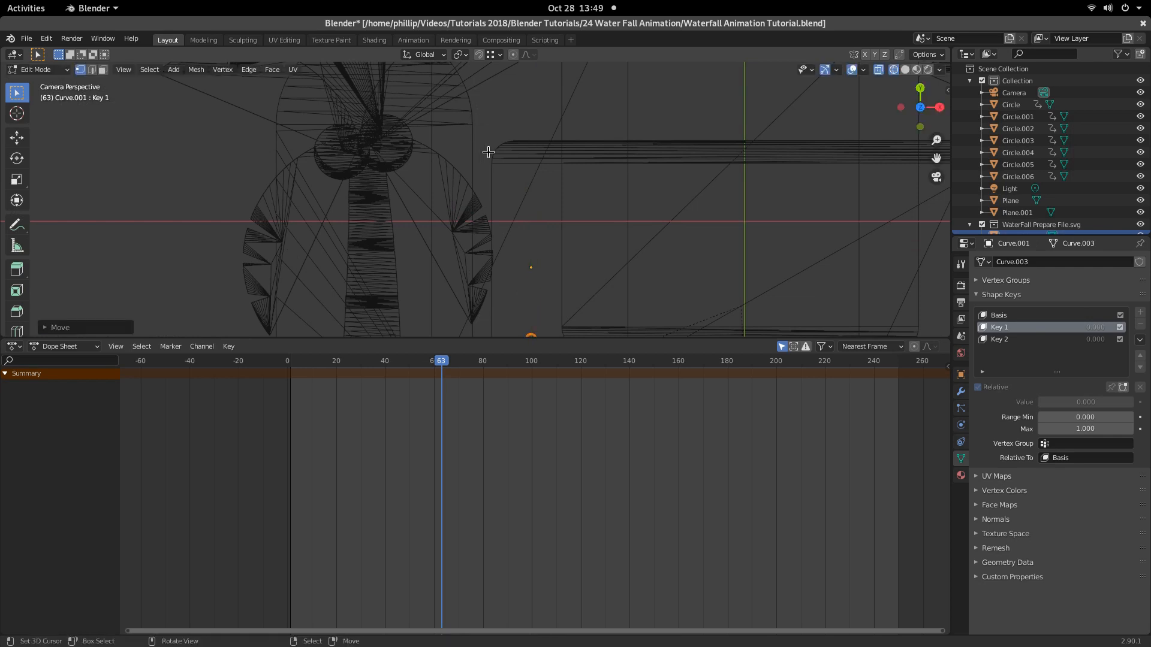
# Step: Fine-tune Key 1 by lowering the upper-end vertices along global Y onto the lower end, and test the key's value in Object Mode
pyautogui.keyDown('shift'); pyautogui.moveTo(537, 210); pyautogui.dragTo(522, 84, button='middle'); pyautogui.keyUp('shift')
pyautogui.scroll(5, 523, 198)
pyautogui.keyDown('shift'); pyautogui.moveTo(530, 246); pyautogui.dragTo(345, 106, button='middle'); pyautogui.keyUp('shift')
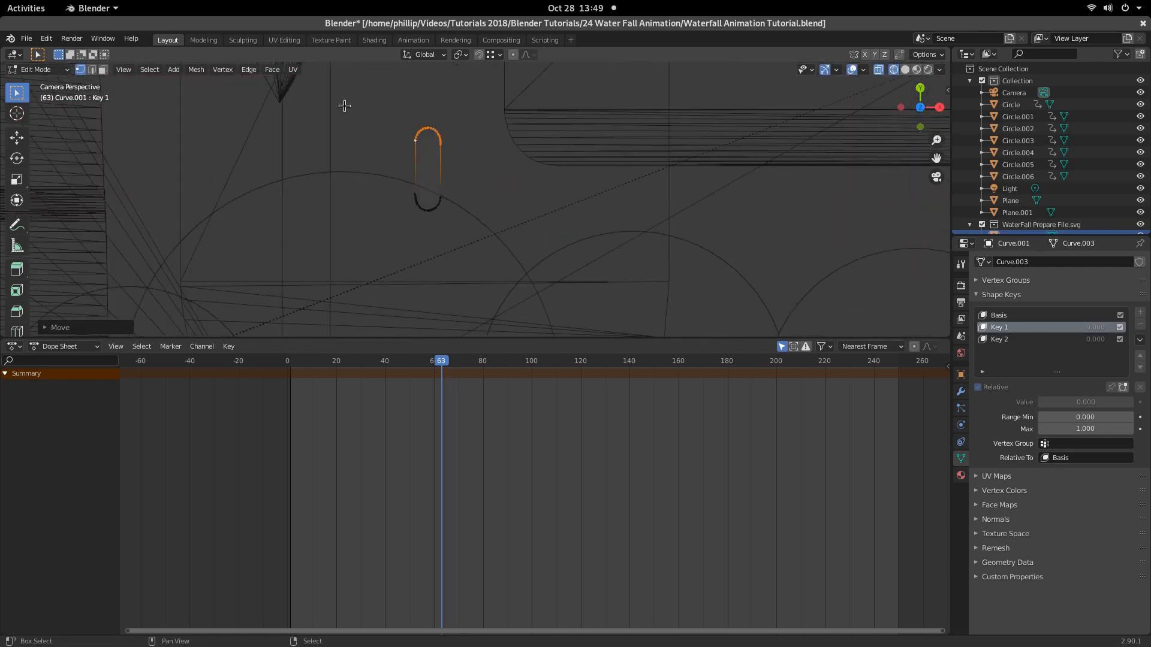
pyautogui.scroll(5, 395, 159)
pyautogui.keyDown('shift'); pyautogui.moveTo(398, 165); pyautogui.dragTo(483, 247, button='middle'); pyautogui.keyUp('shift')
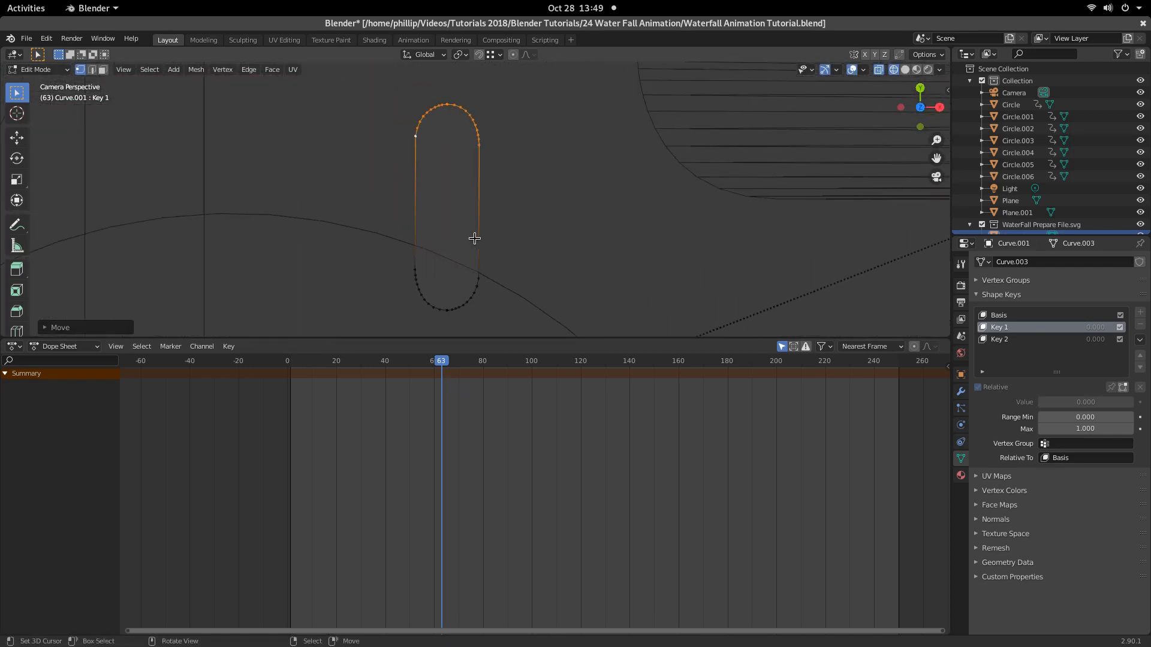
pyautogui.press('g')
pyautogui.press('y')
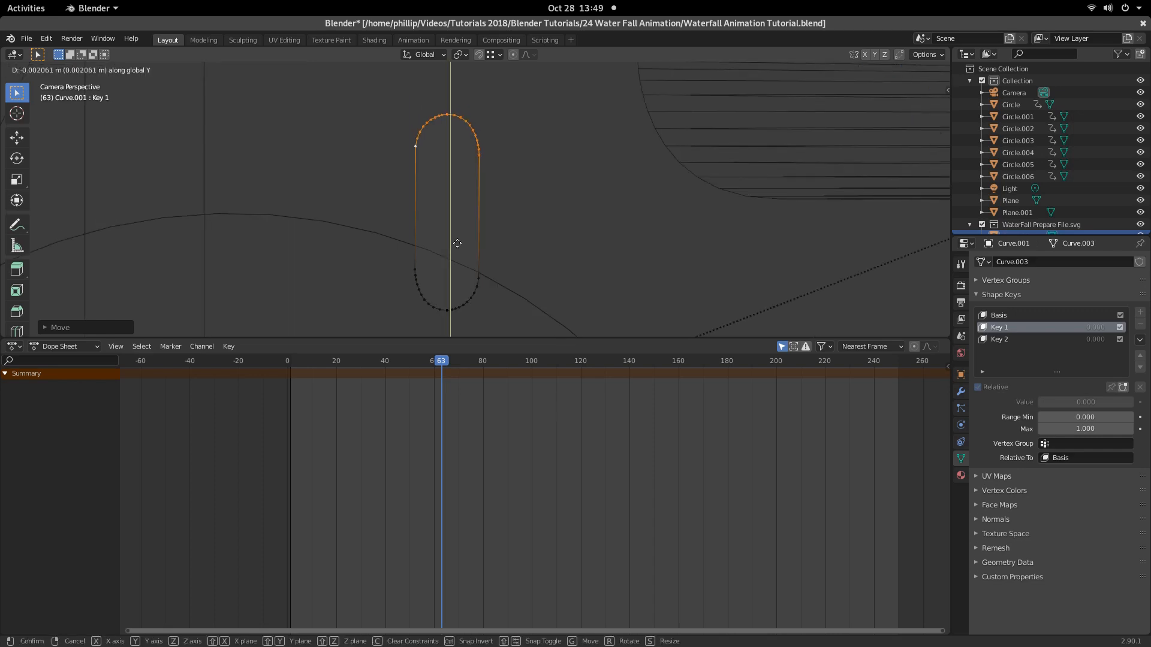
pyautogui.click(426, 93)
pyautogui.press('Tab')
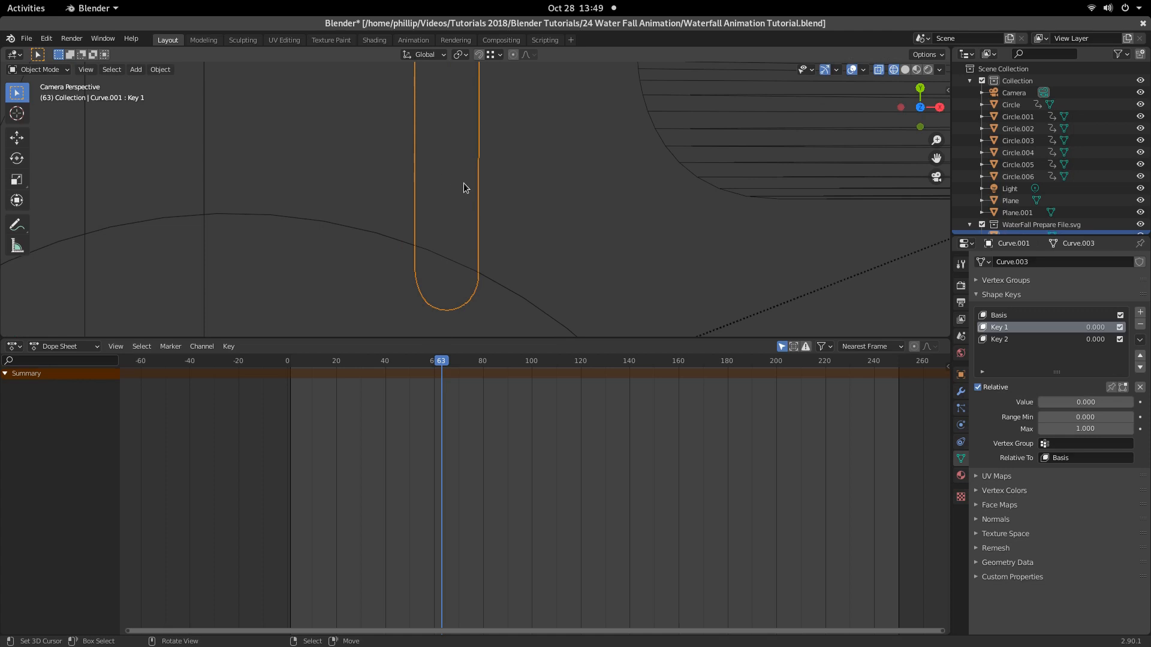
pyautogui.scroll(-8, 500, 199)
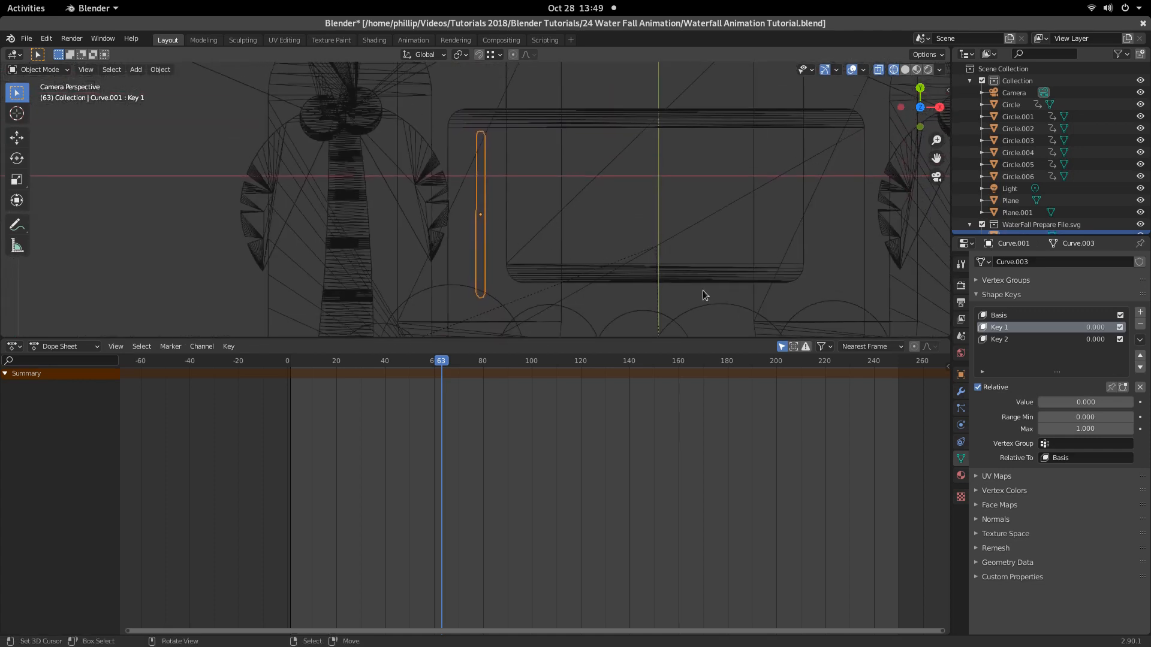
pyautogui.moveTo(1070, 402); pyautogui.dragTo(1040, 402)
# Step: Activate the Key 2 shape key and select the vertices of the bar's rounded lower end in Edit Mode
pyautogui.click(1028, 339)
pyautogui.press('Tab')
pyautogui.scroll(2, 480, 302)
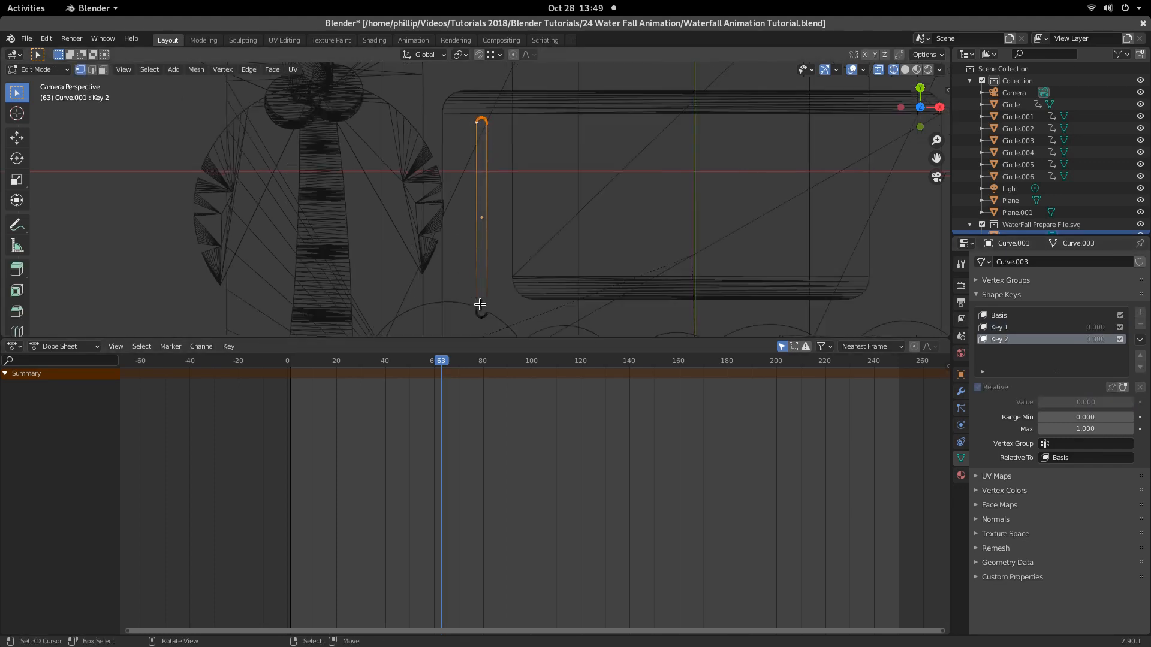
pyautogui.keyDown('shift'); pyautogui.moveTo(480, 306); pyautogui.dragTo(489, 265, button='middle'); pyautogui.keyUp('shift')
pyautogui.rightClick(479, 288)
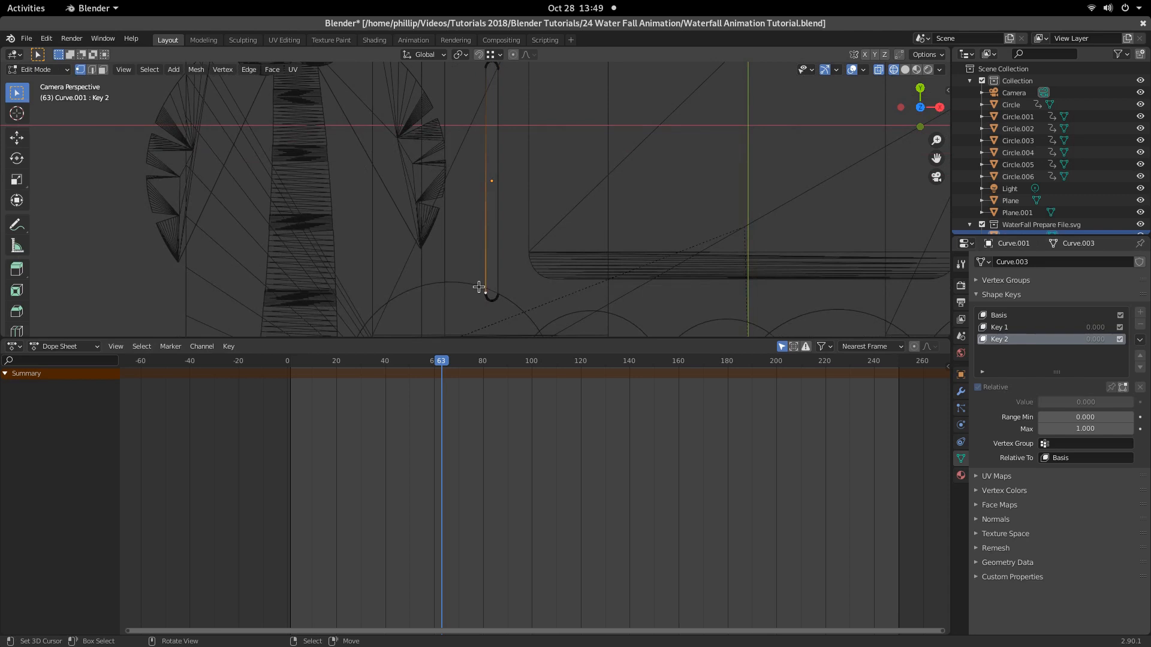
pyautogui.moveTo(473, 273); pyautogui.dragTo(522, 305)
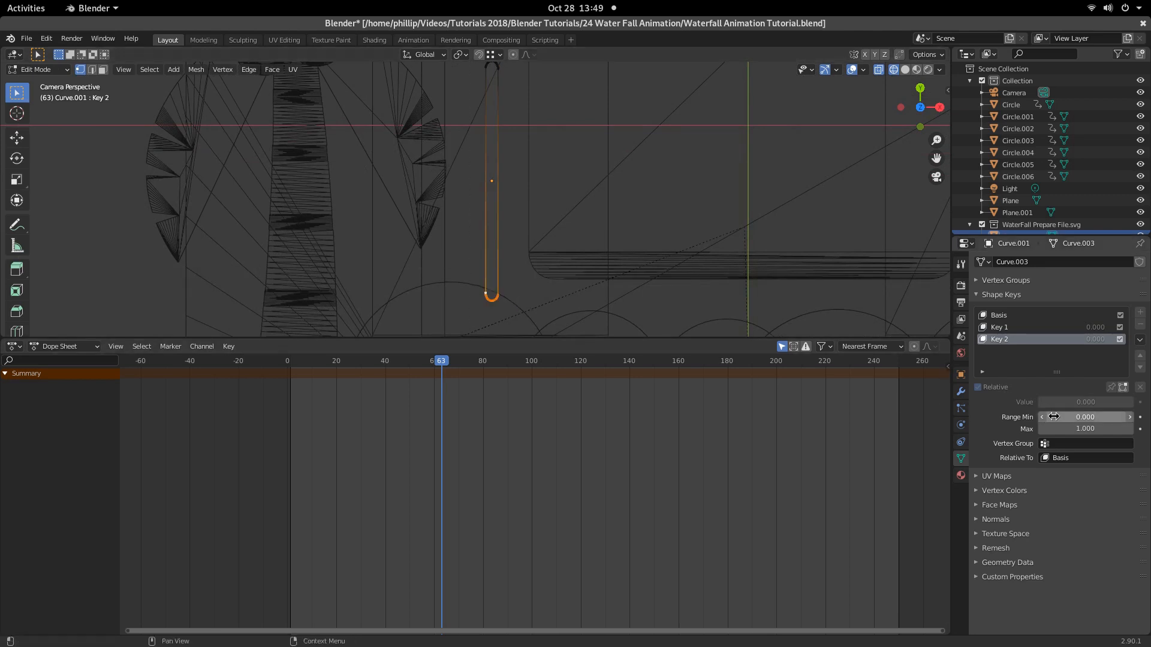
# Step: Move the lower-end vertices up along global Y in Key 2 until they meet the upper end and form a small circle
pyautogui.keyDown('shift'); pyautogui.moveTo(478, 262); pyautogui.dragTo(404, 116, button='middle'); pyautogui.keyUp('shift')
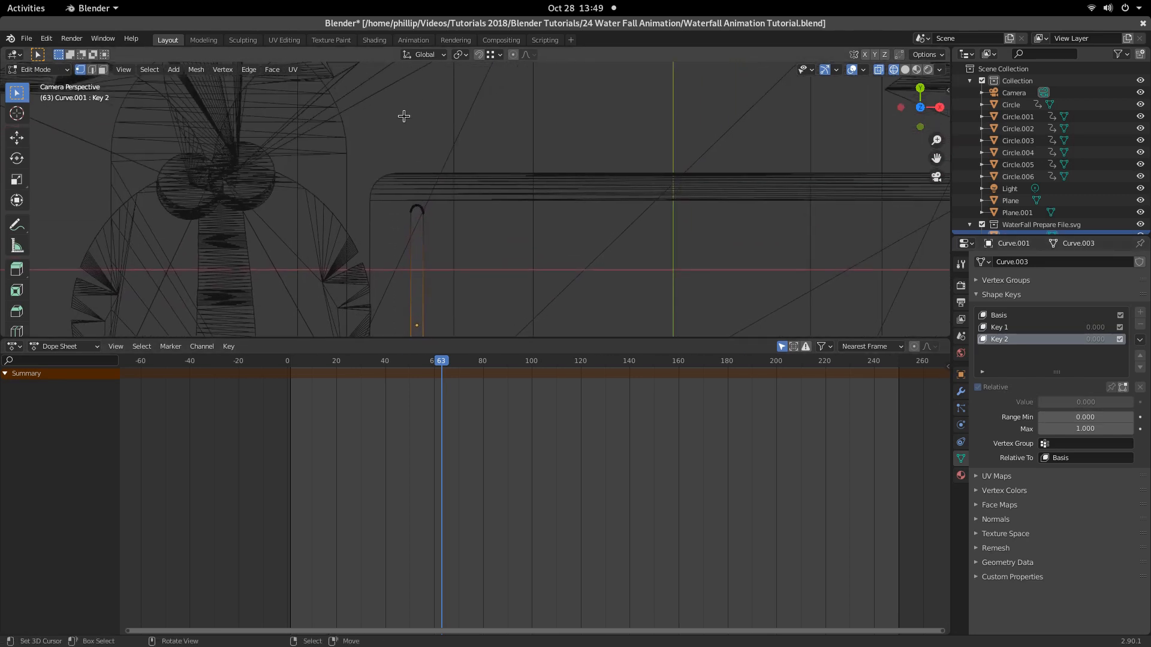
pyautogui.press('g')
pyautogui.press('y')
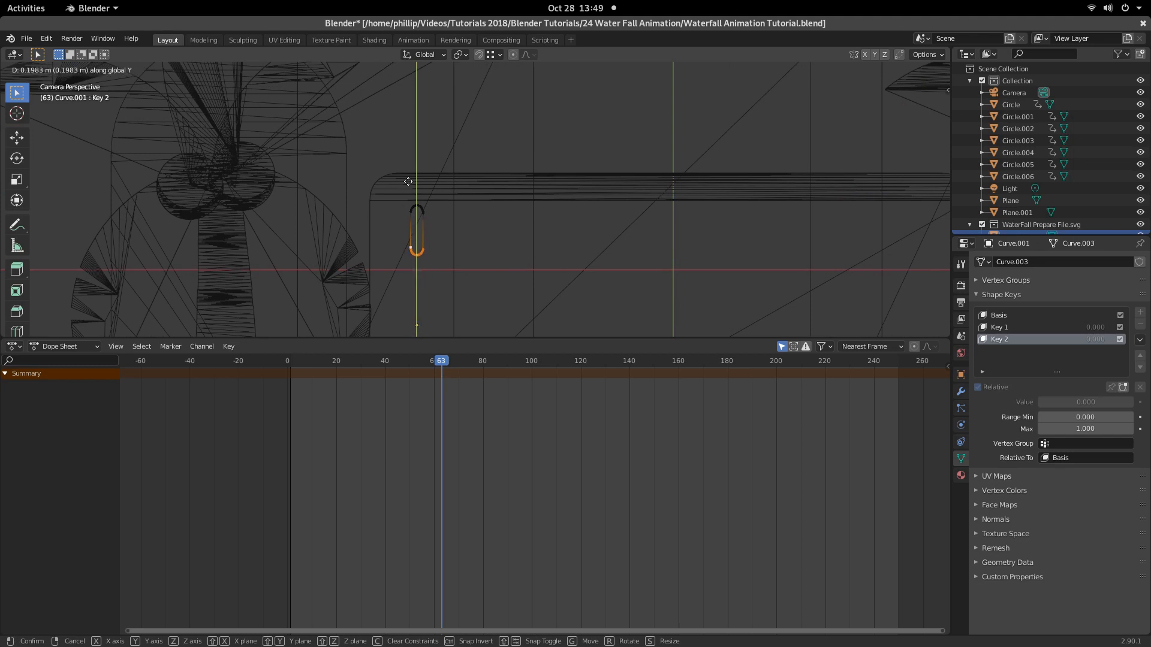
pyautogui.click(418, 158)
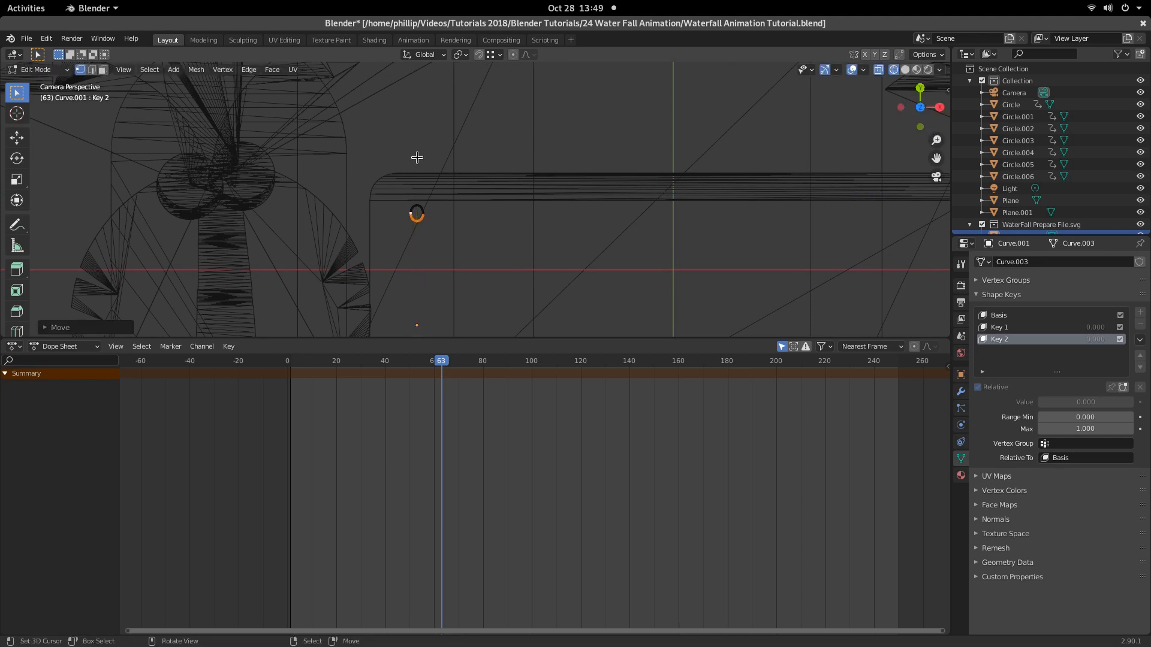
# Step: Test Key 2's value in Object Mode, return it to 0, and save the Blender file
pyautogui.press('Tab')
pyautogui.moveTo(1048, 401)
pyautogui.mouseDown()
pyautogui.moveTo(1133, 402)
pyautogui.moveTo(1040, 401)
pyautogui.mouseUp()
pyautogui.scroll(-3, 344, 197)
pyautogui.hotkey('ctrl', 's')
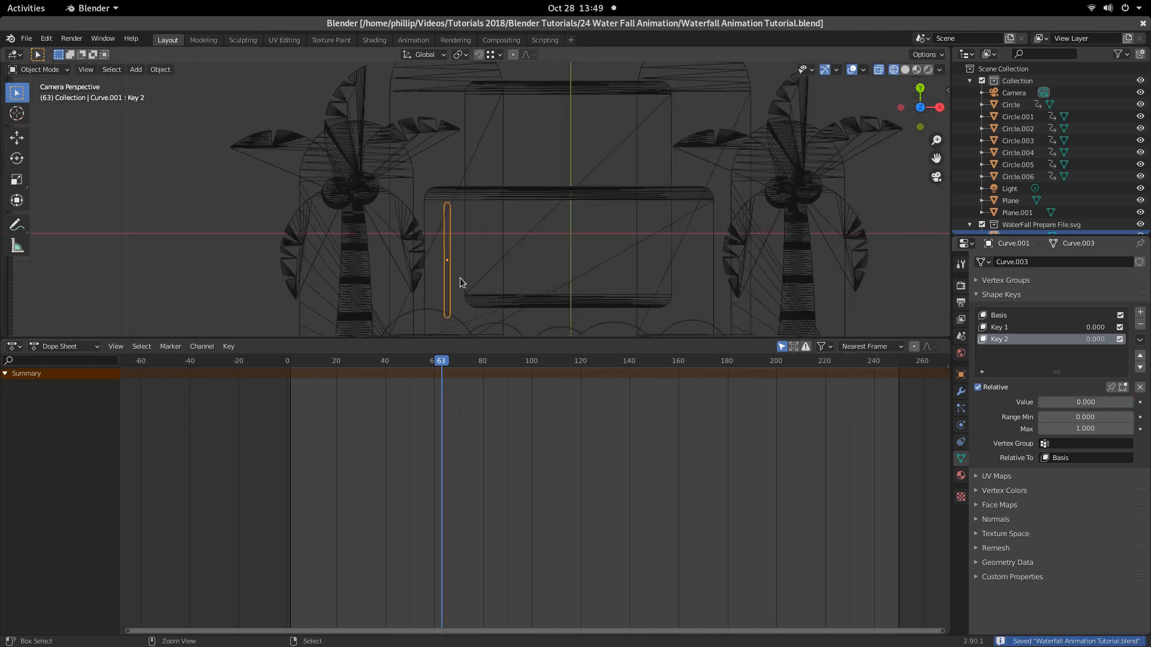
# Step: Switch the viewport back to Solid shading and frame the bar together with the foam
pyautogui.scroll(2, 459, 278)
pyautogui.scroll(-1, 459, 278)
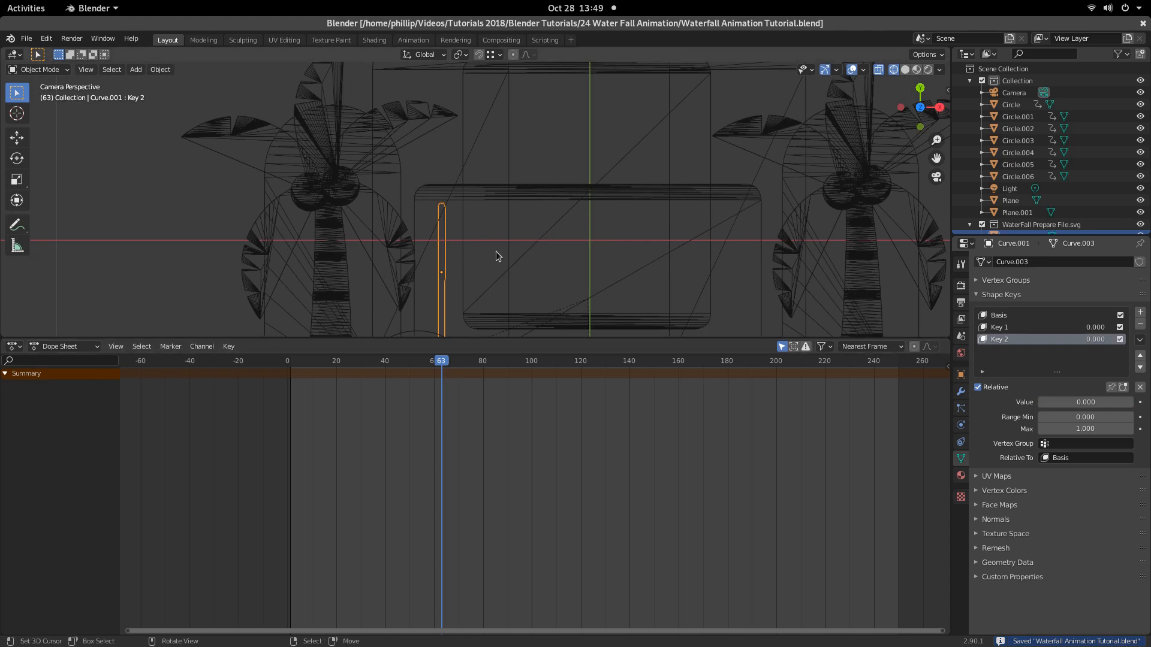
pyautogui.press('z')
pyautogui.click(595, 252)
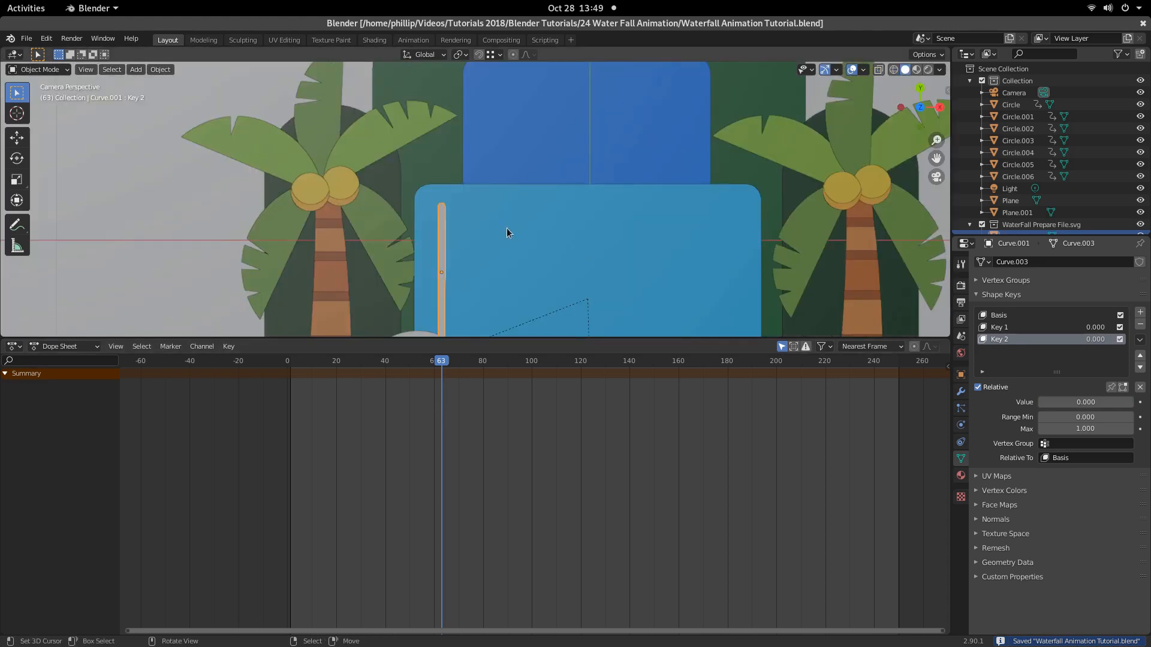
pyautogui.moveTo(506, 228)
pyautogui.keyDown('shift'); pyautogui.mouseDown(button='middle')
pyautogui.moveTo(533, 149)
pyautogui.moveTo(519, 116)
pyautogui.mouseUp(button='middle'); pyautogui.keyUp('shift')
pyautogui.scroll(-1, 464, 180)
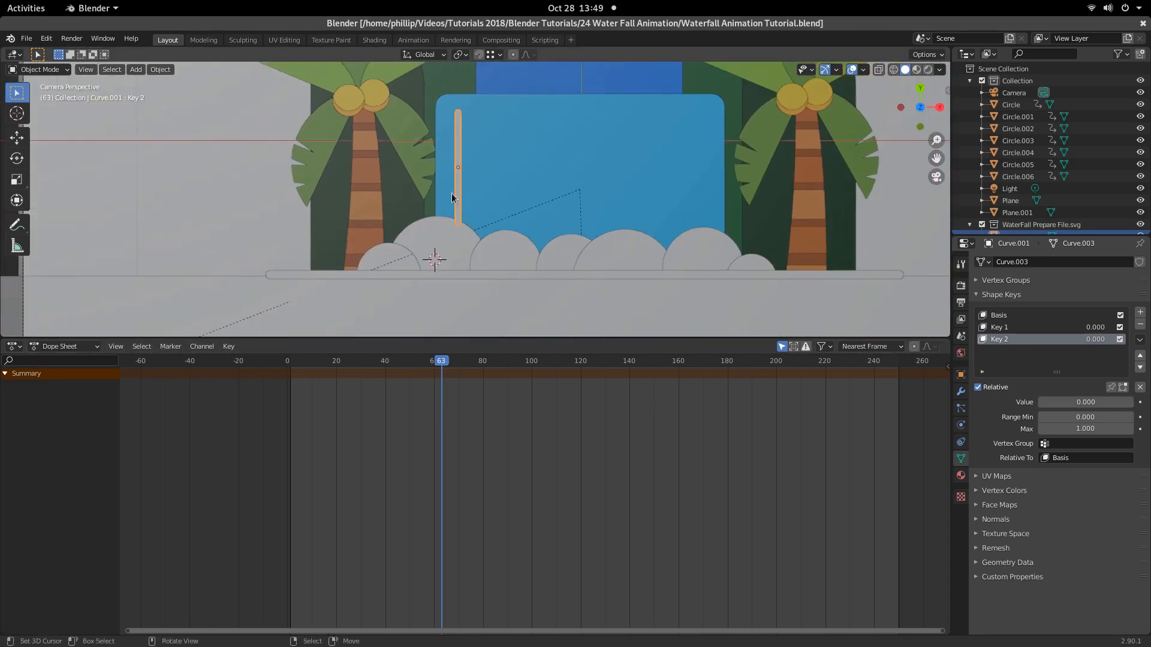
# Step: Select the leftmost foam circle and render frame 63 to check how the white bar meets the foam, closing the render after viewing
pyautogui.click(390, 251)
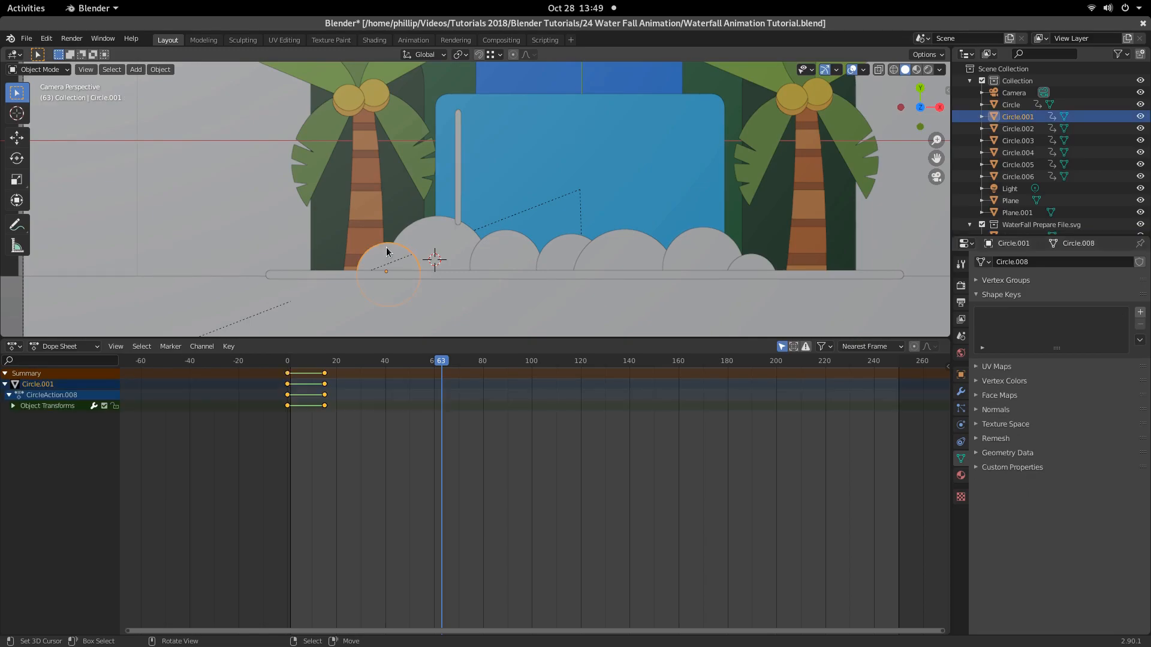
pyautogui.press('F12')
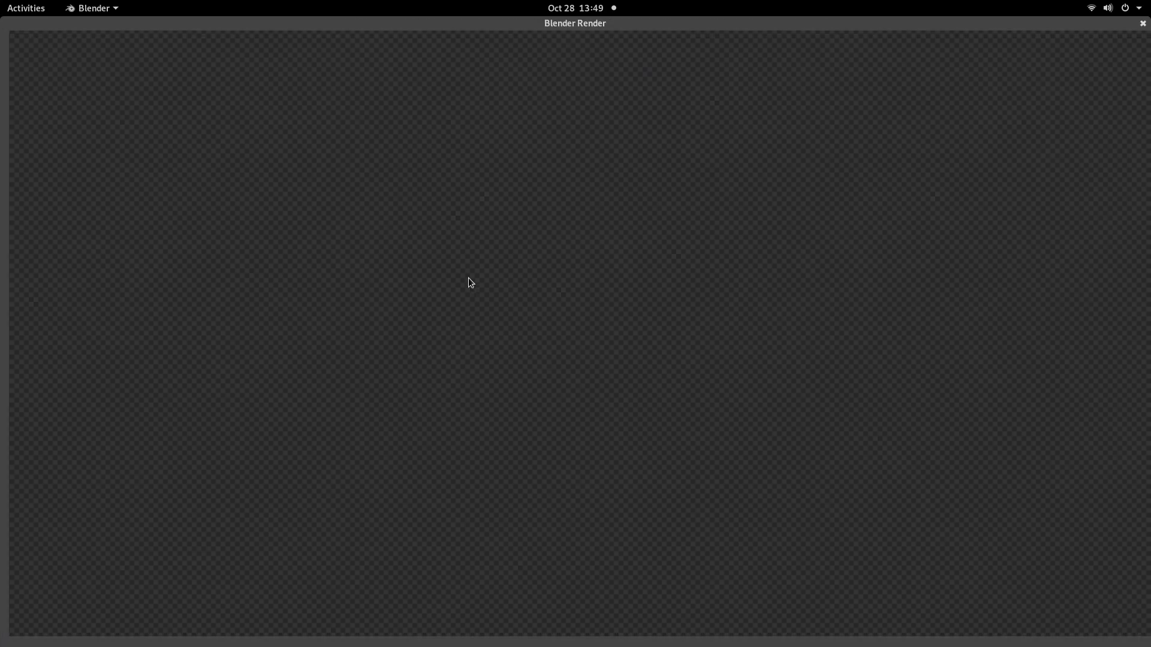
pyautogui.scroll(2, 471, 379)
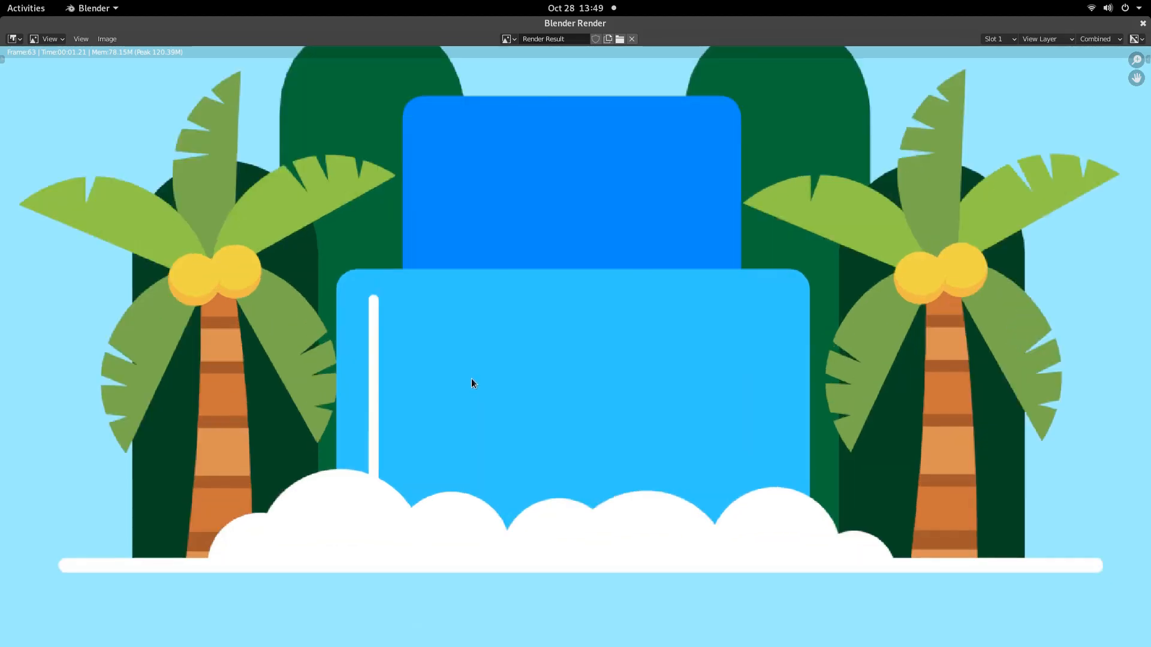
pyautogui.press('Escape')
pyautogui.scroll(2, 455, 205)
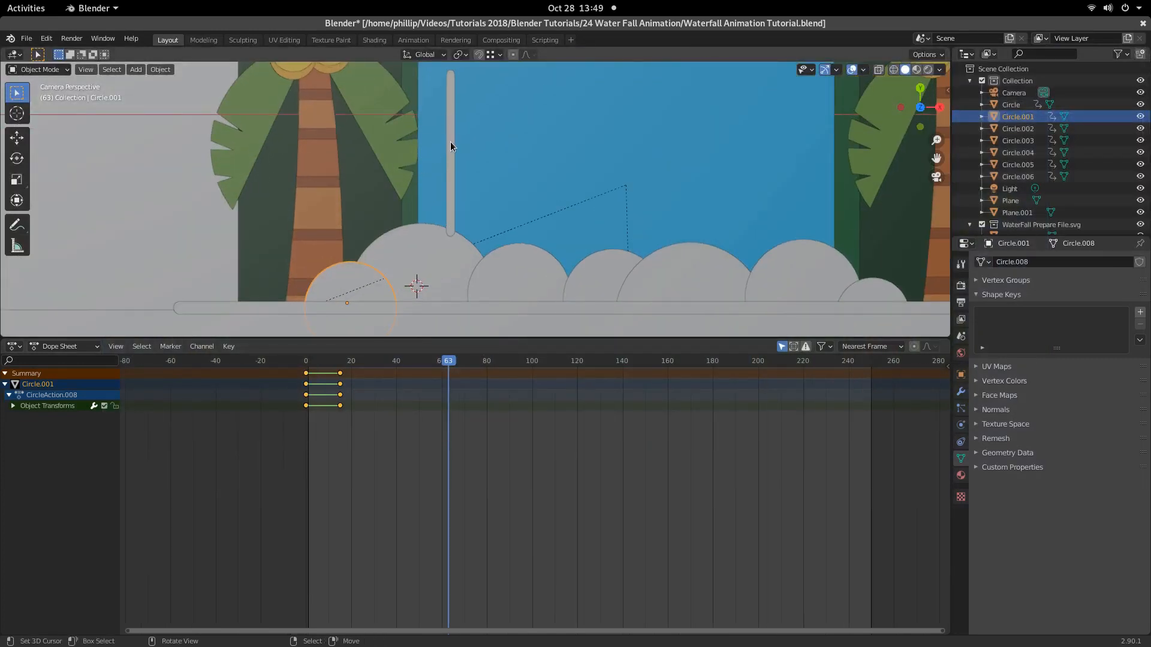
# Step: Select the vertical white bar, switch the viewport to Material Preview shading, and go to frame 0
pyautogui.click(450, 146)
pyautogui.click(917, 70)
pyautogui.scroll(-2, 420, 228)
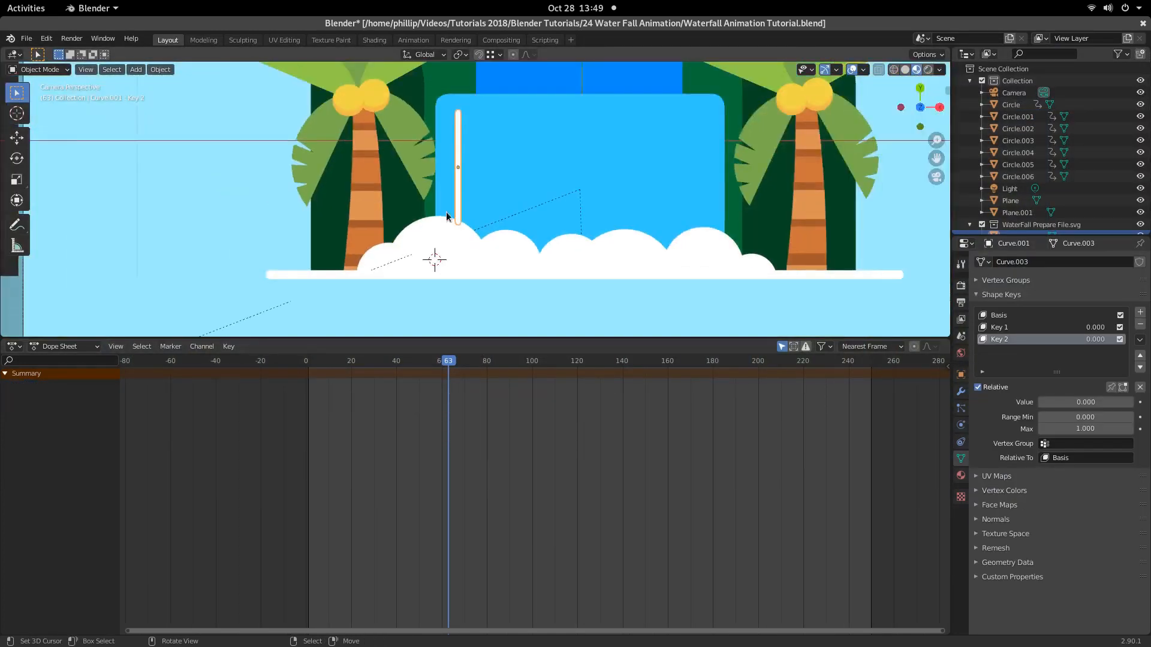
pyautogui.scroll(2, 450, 204)
pyautogui.moveTo(417, 451); pyautogui.dragTo(258, 473)
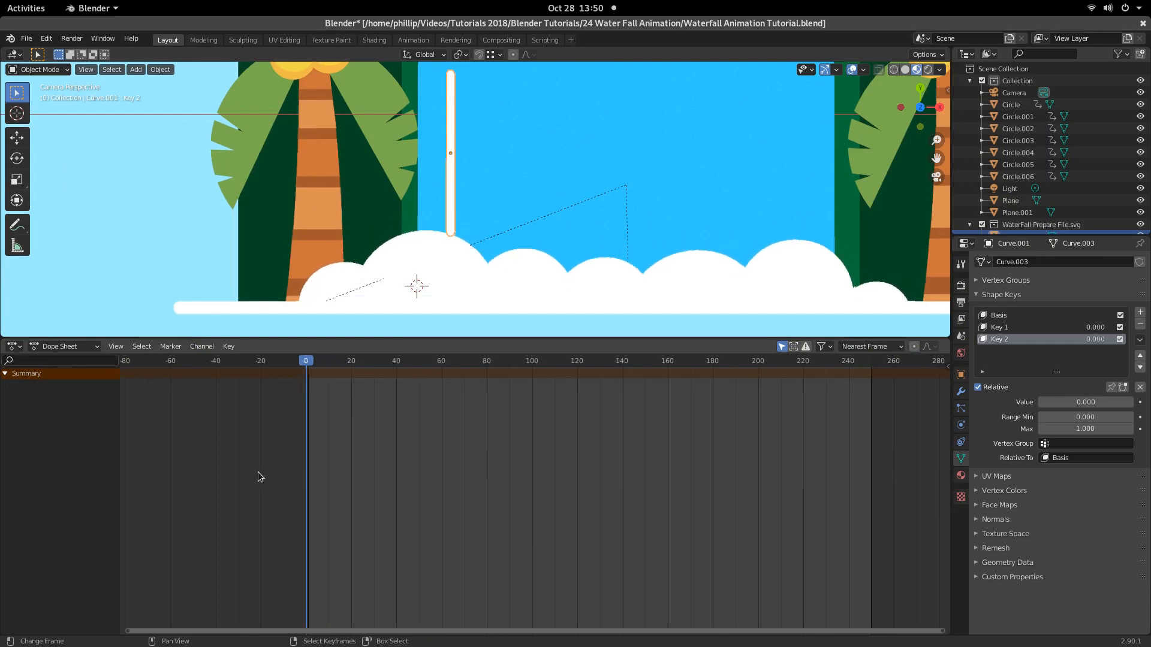
pyautogui.click(998, 328)
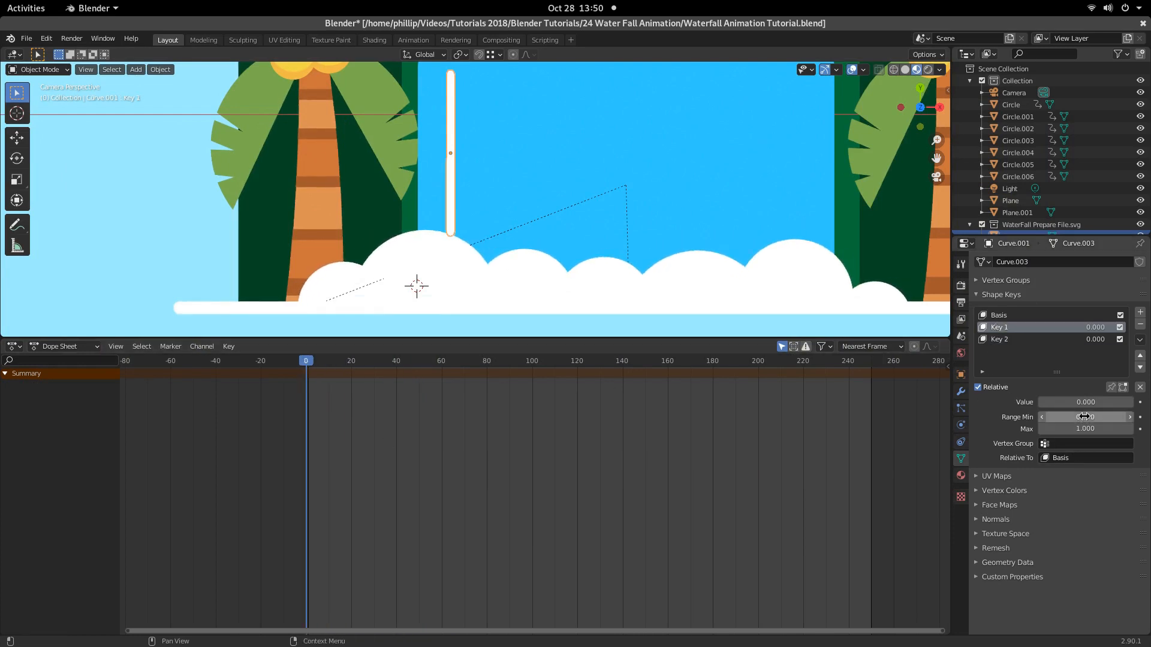
pyautogui.rightClick(1117, 402)
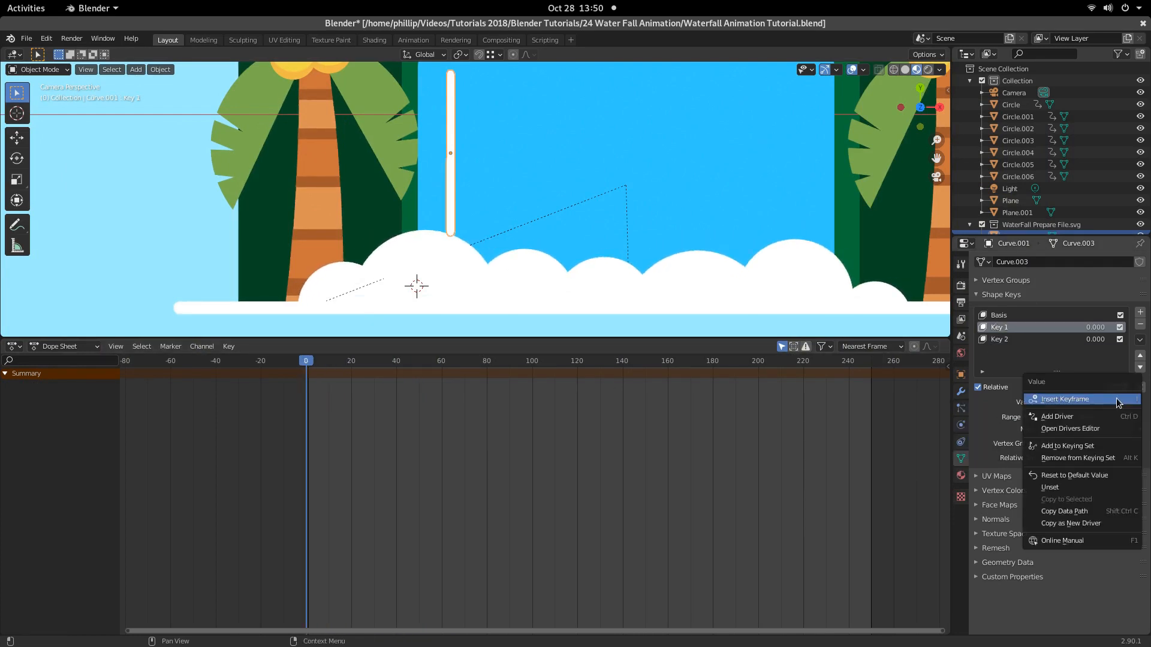
pyautogui.click(1117, 400)
pyautogui.moveTo(303, 409); pyautogui.dragTo(340, 443)
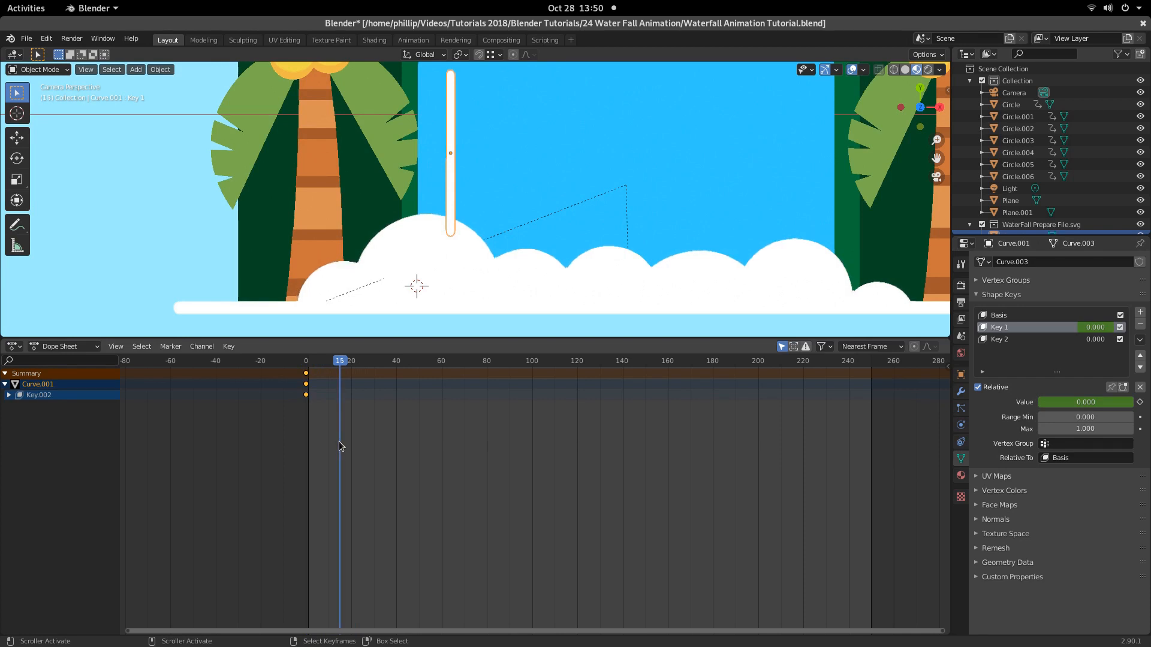
pyautogui.moveTo(1051, 403)
pyautogui.mouseDown()
pyautogui.moveTo(1136, 402)
pyautogui.moveTo(1039, 402)
pyautogui.mouseUp()
pyautogui.hotkey('ctrl', 'z')
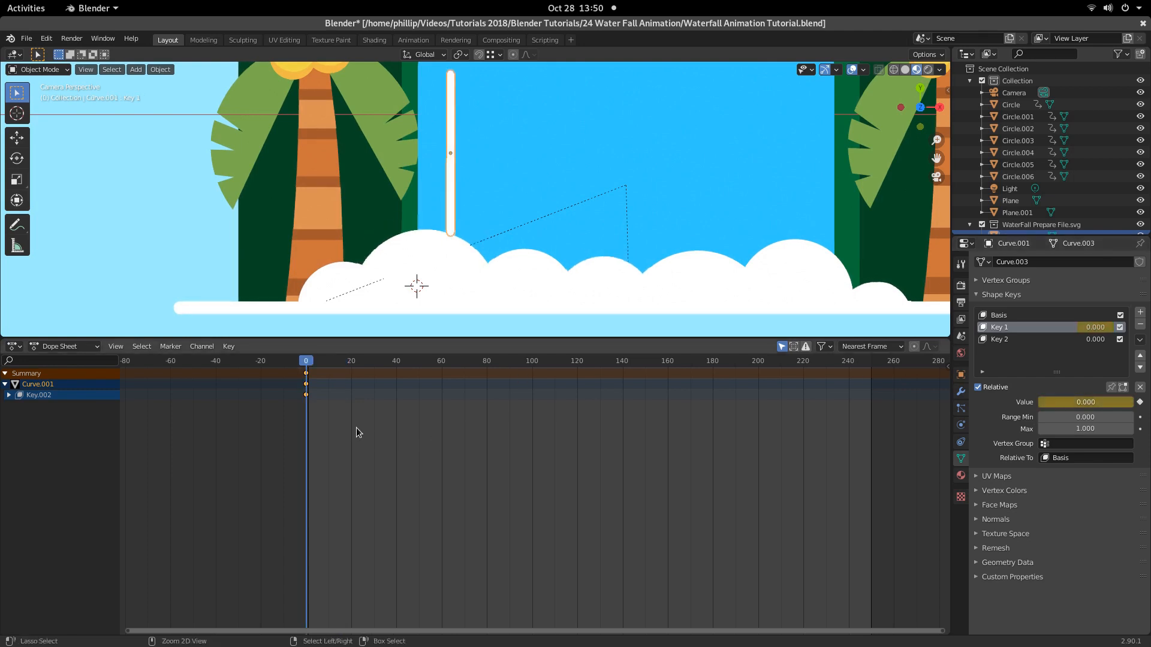
pyautogui.hotkey('ctrl', 'z')
# Step: Keyframe the bar's Key 2 shape key at value 0 on frame 0 and again on frame 20
pyautogui.click(1027, 338)
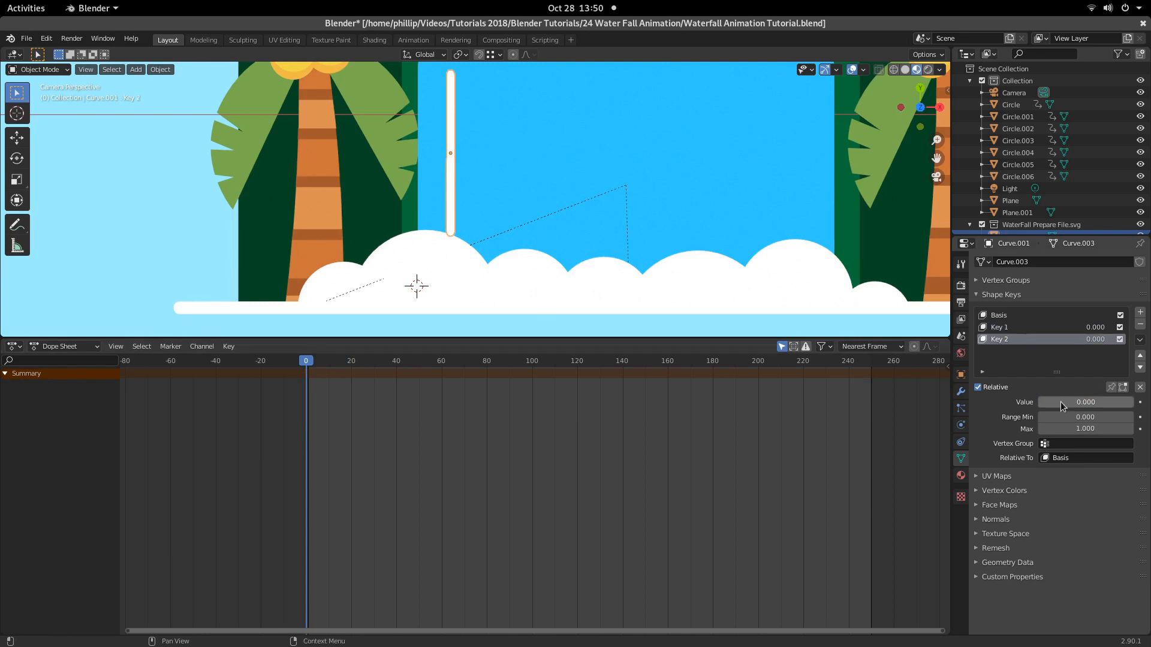
pyautogui.rightClick(1063, 404)
pyautogui.click(1063, 405)
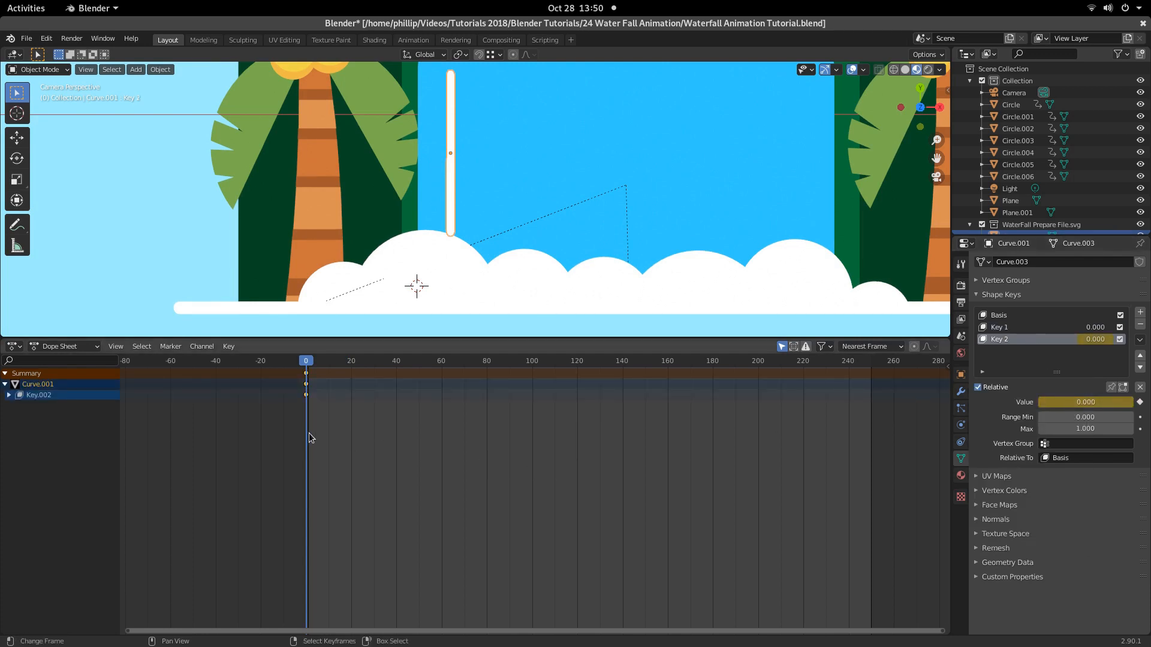
pyautogui.moveTo(308, 433); pyautogui.dragTo(351, 441)
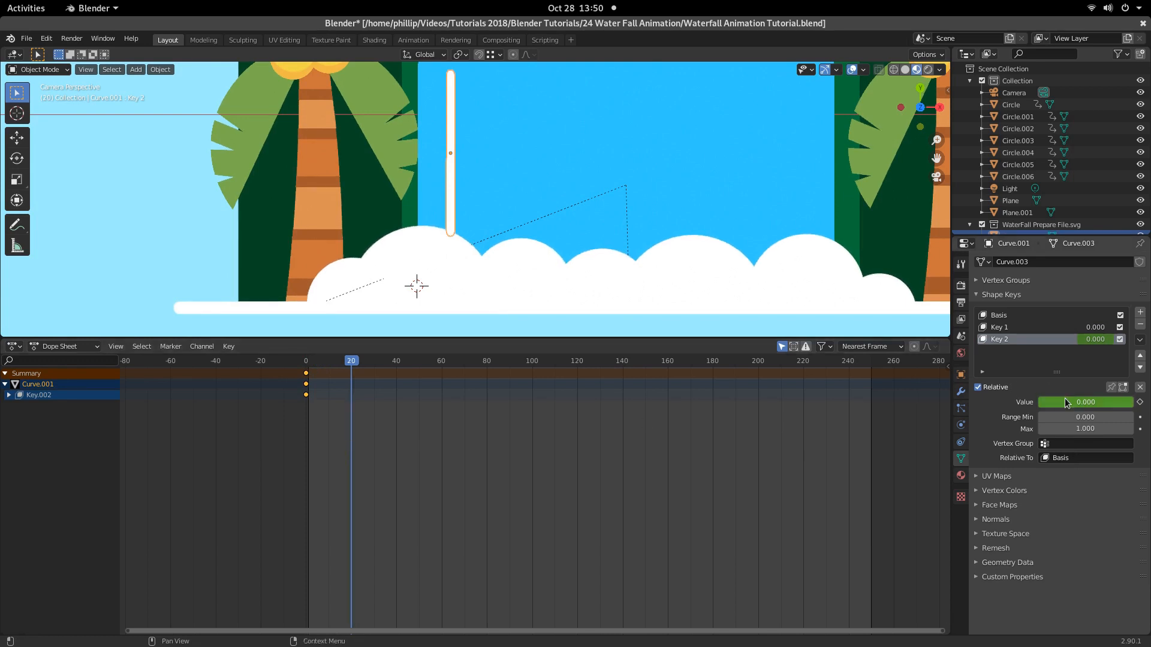
pyautogui.moveTo(1065, 401); pyautogui.dragTo(1037, 401)
pyautogui.rightClick(1040, 402)
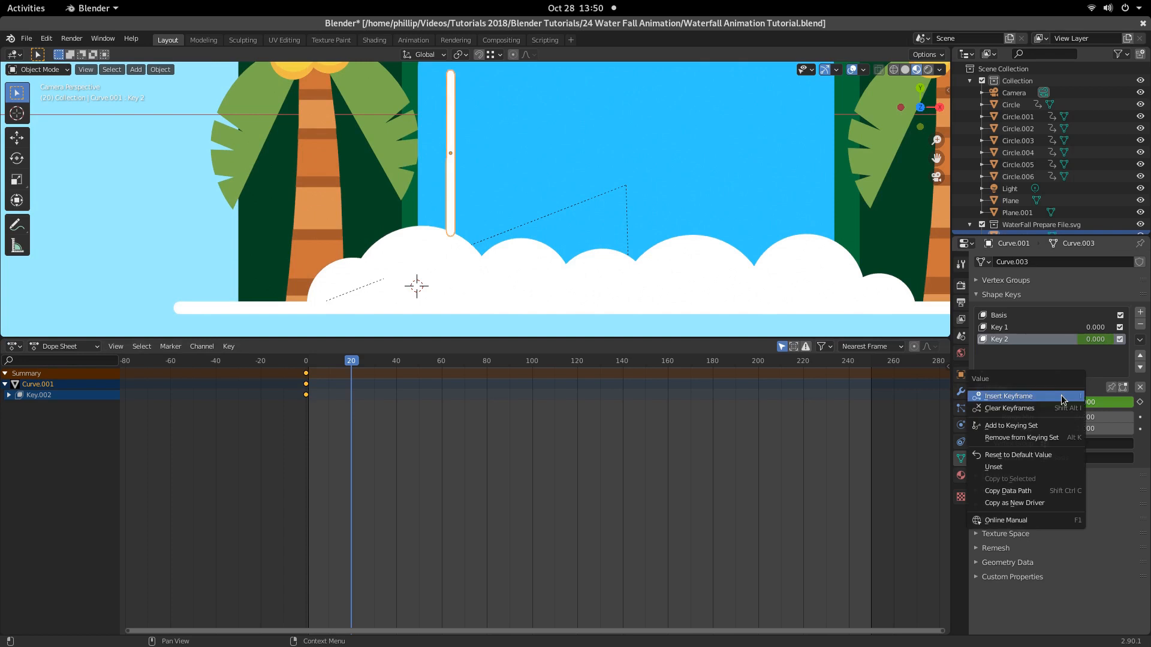
pyautogui.click(1041, 400)
# Step: Set Key 2 to 1 on frame 0, replace its keyframe there, and play the animation to check the bar's growth
pyautogui.press('space')
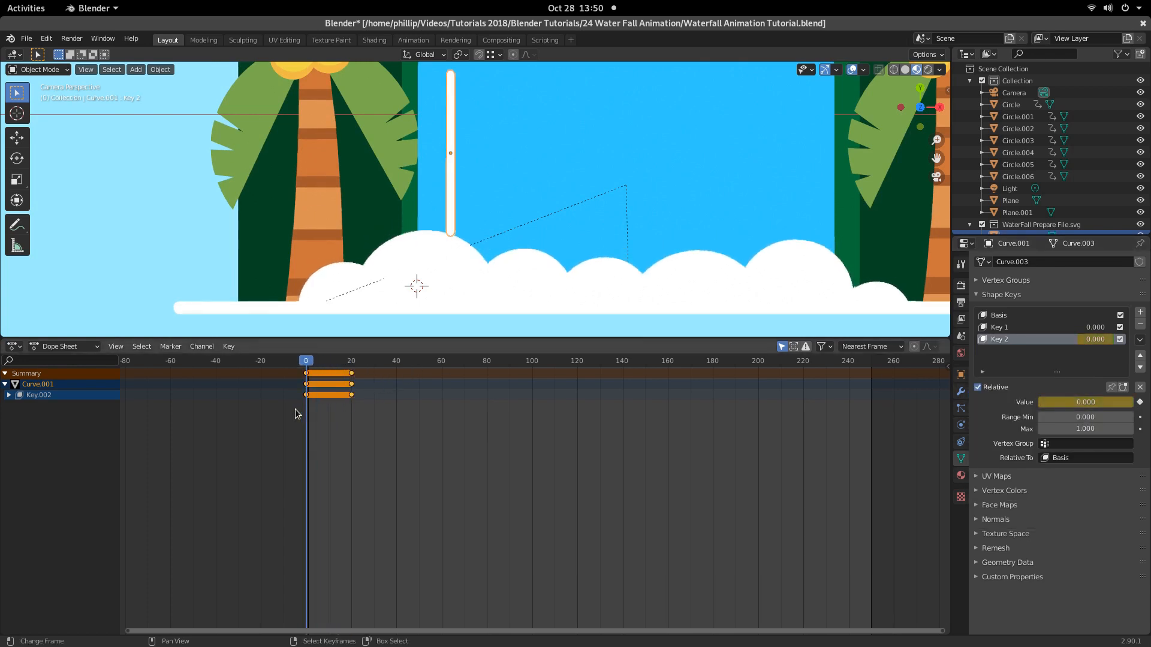
pyautogui.press('Escape')
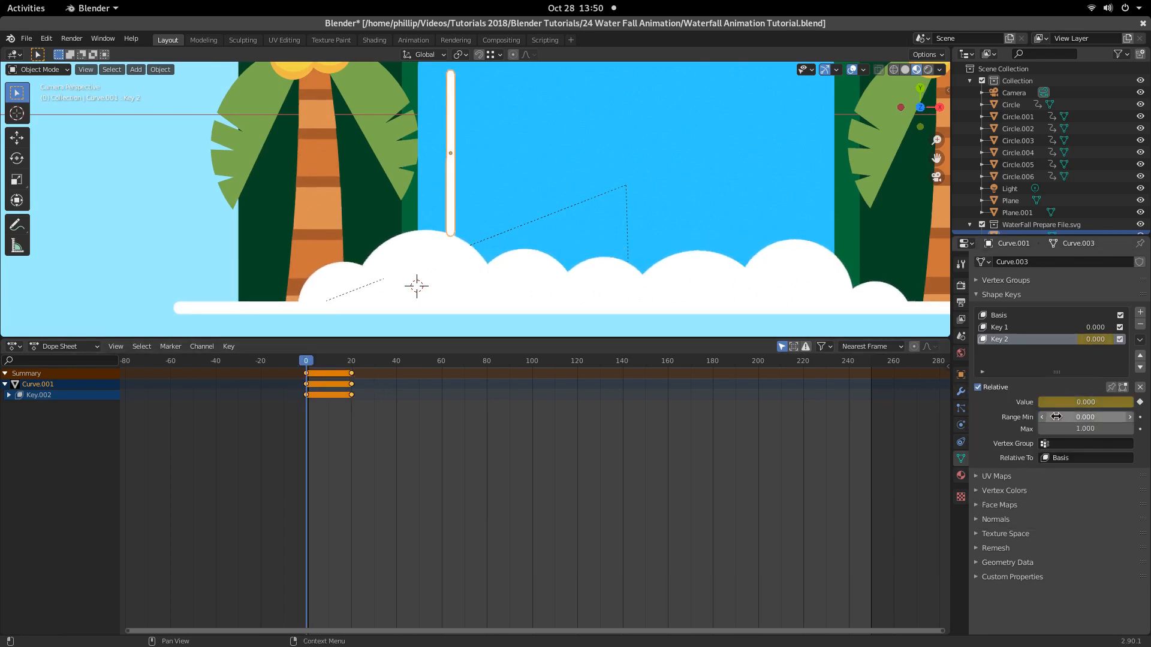
pyautogui.moveTo(1060, 404); pyautogui.dragTo(1133, 404)
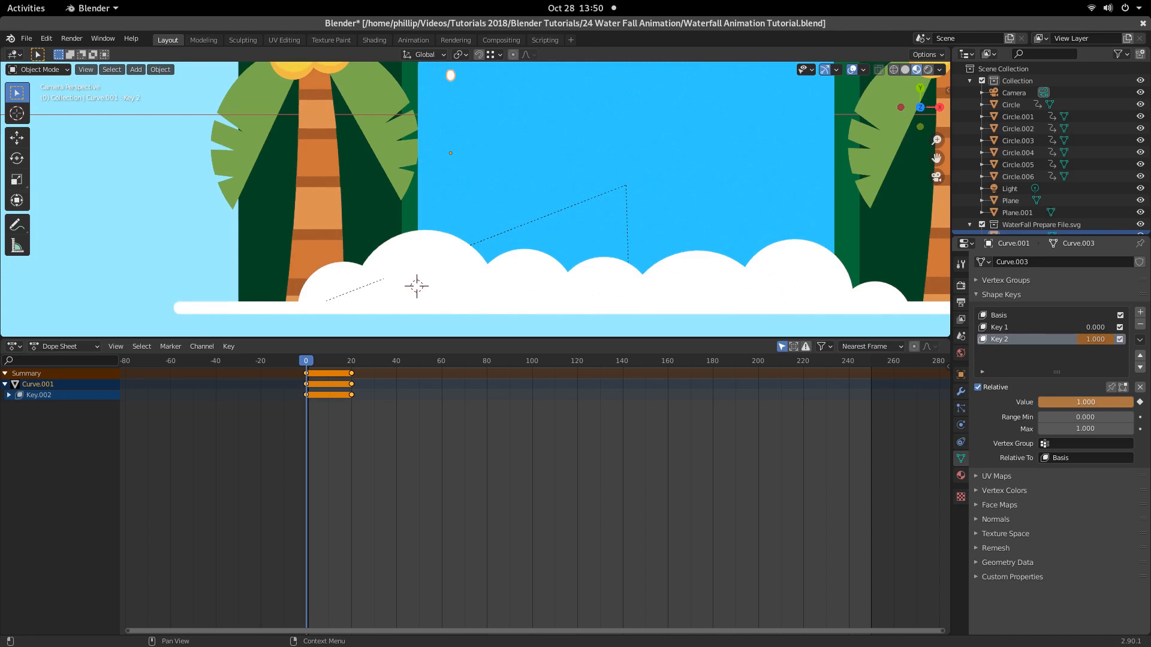
pyautogui.rightClick(1094, 400)
pyautogui.click(1092, 400)
pyautogui.press('space')
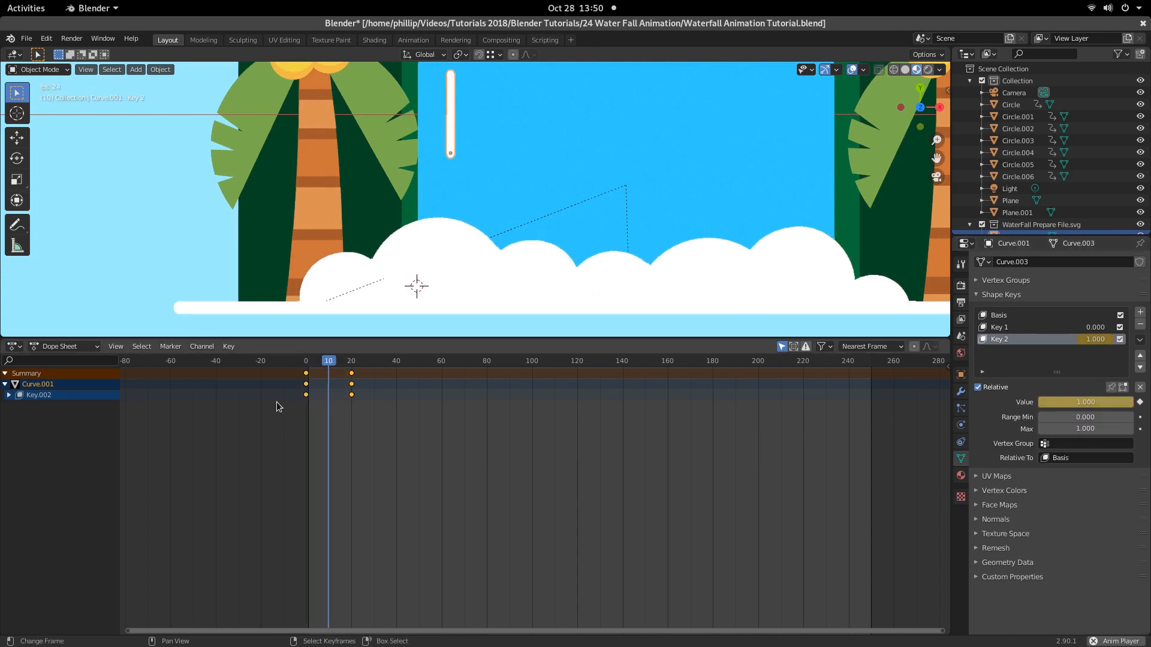
pyautogui.click(305, 402)
pyautogui.scroll(-4, 585, 223)
pyautogui.scroll(1, 585, 223)
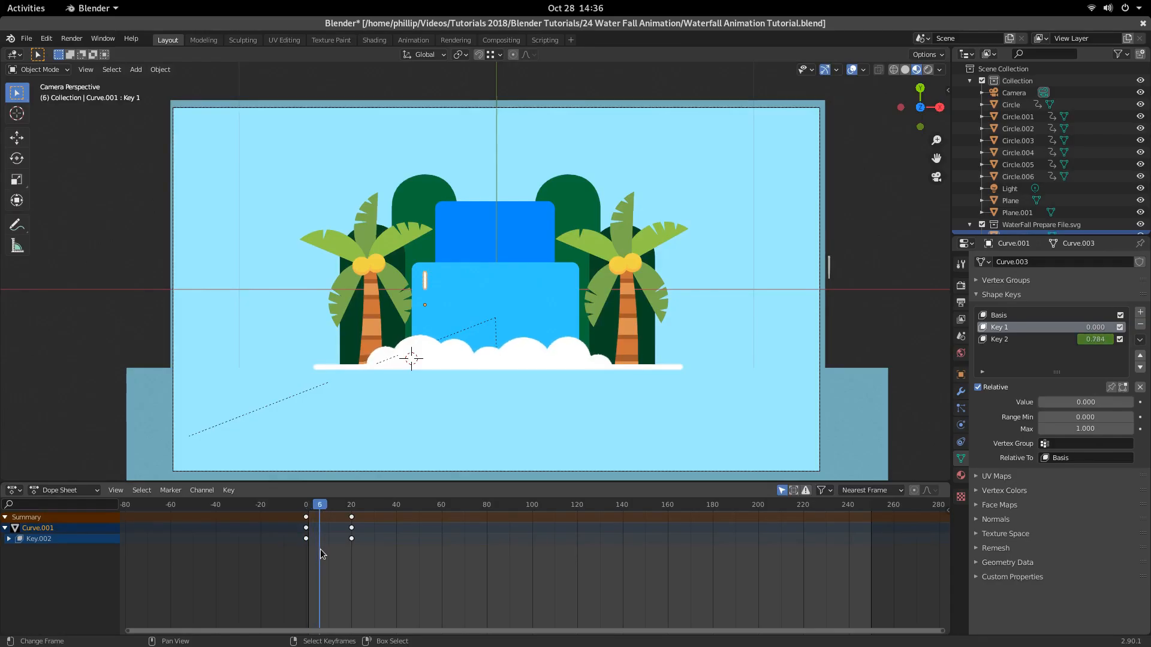
# Step: Insert a keyframe for Key 1 at value 0 on frame 10
pyautogui.moveTo(320, 549); pyautogui.dragTo(328, 549)
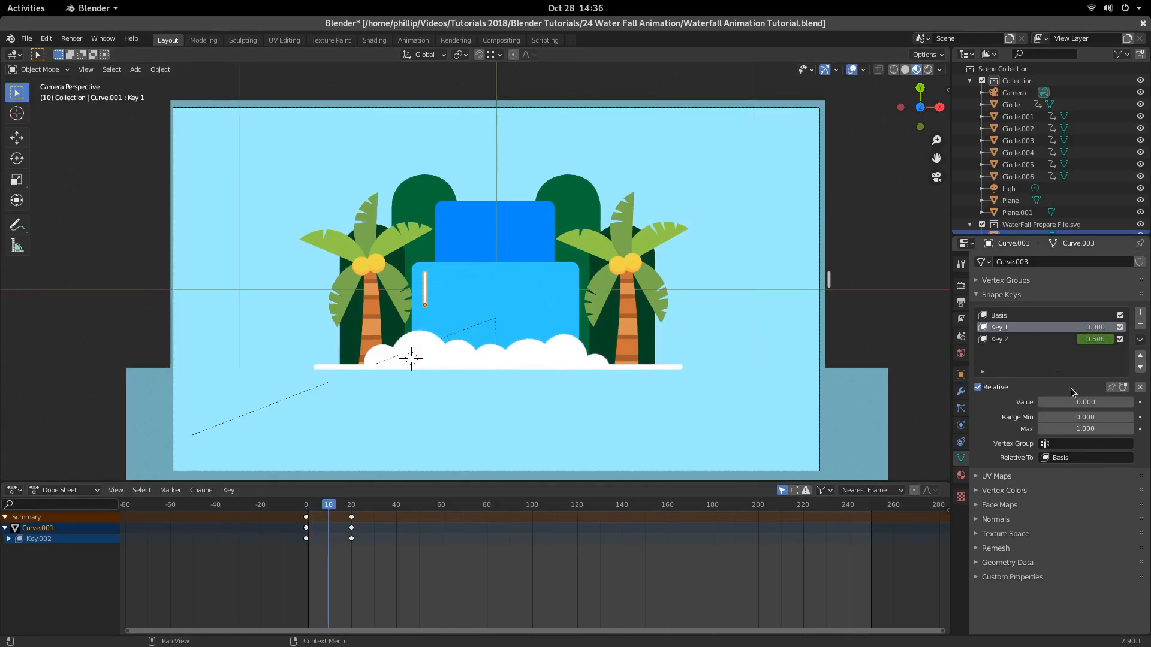
pyautogui.moveTo(1052, 403)
pyautogui.mouseDown()
pyautogui.moveTo(1146, 402)
pyautogui.moveTo(1050, 402)
pyautogui.mouseUp()
pyautogui.rightClick(1048, 404)
pyautogui.click(1033, 404)
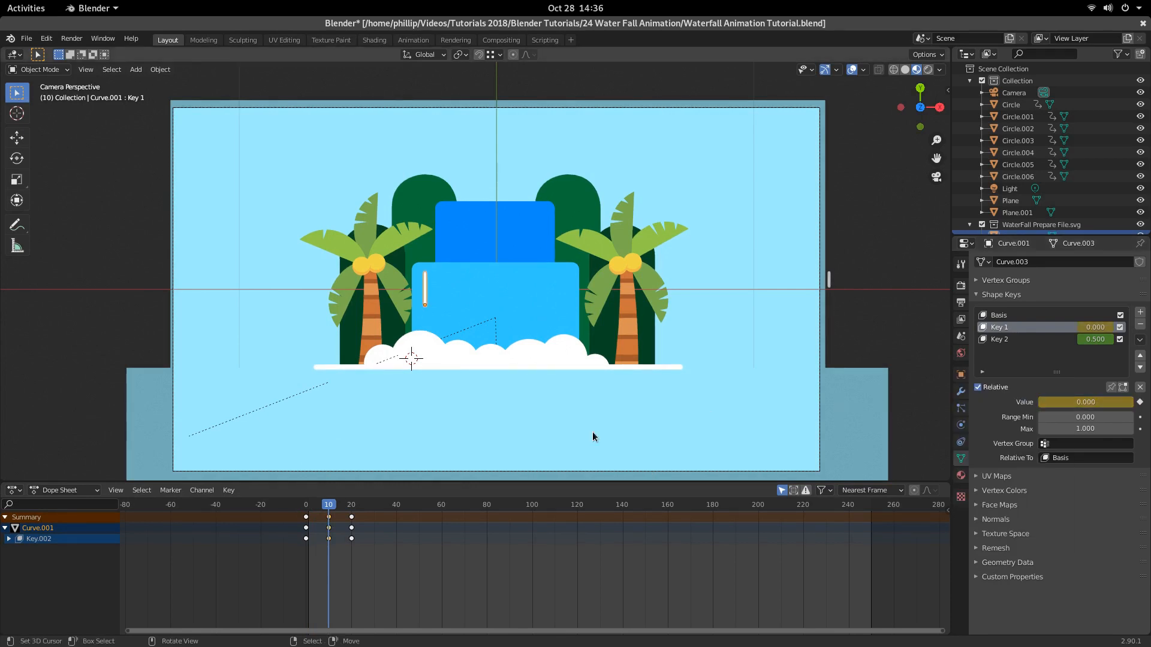
# Step: Set Key 1 to 1 on frame 30 and insert a keyframe for it
pyautogui.moveTo(328, 550); pyautogui.dragTo(373, 557)
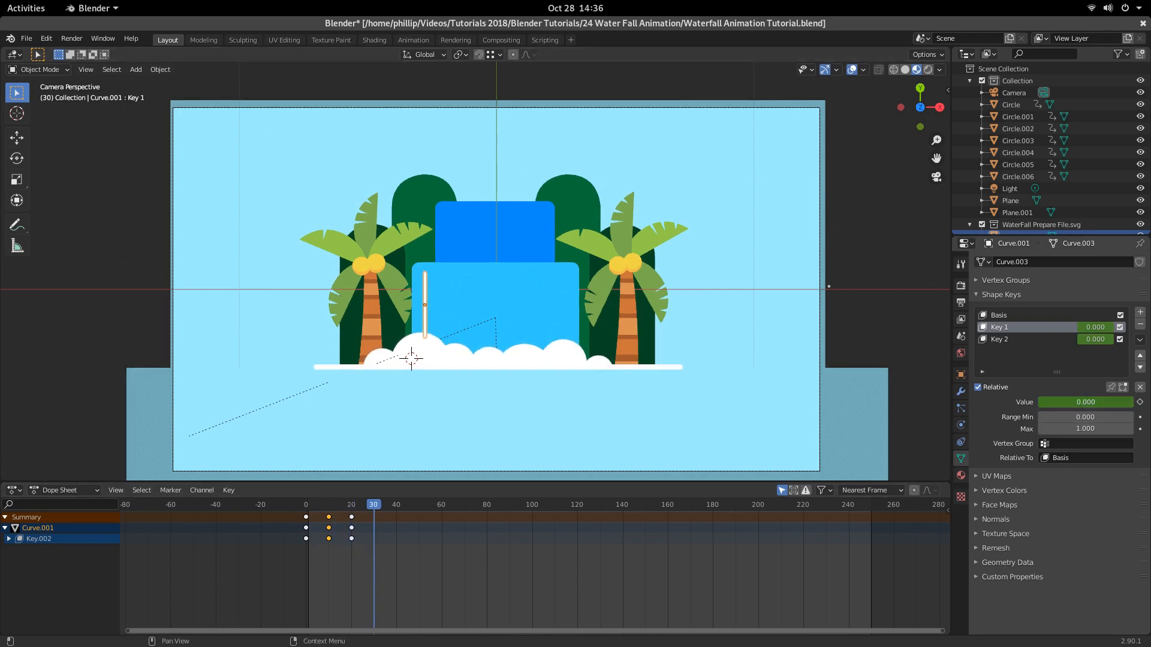
pyautogui.moveTo(1055, 402); pyautogui.dragTo(1130, 403)
pyautogui.rightClick(1068, 400)
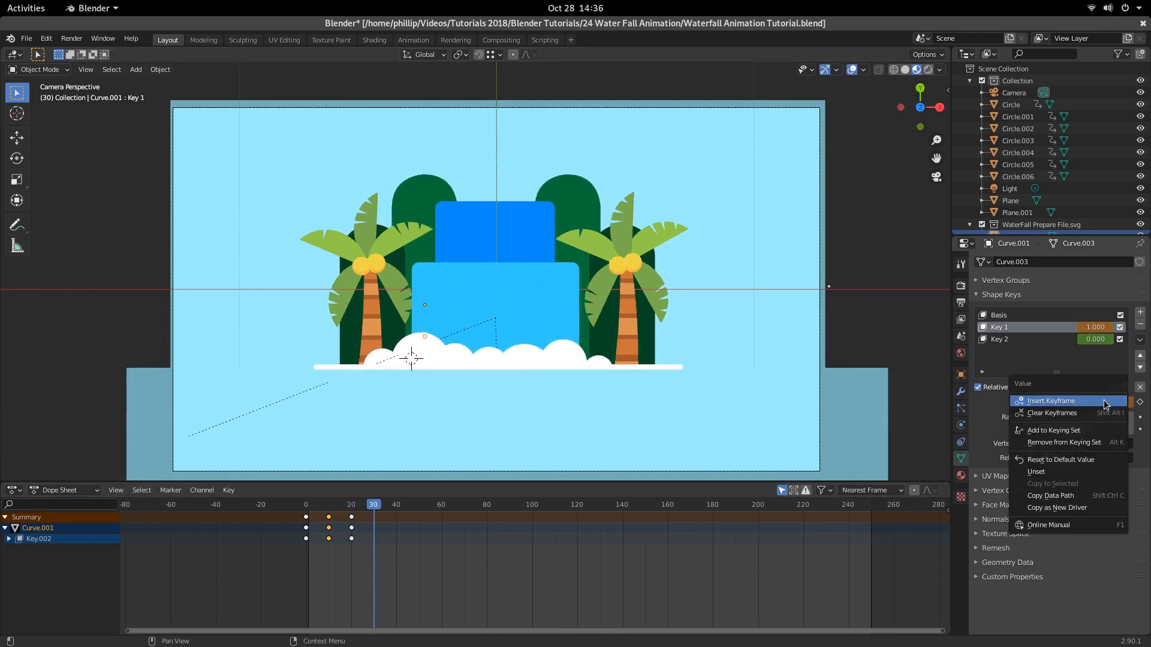
pyautogui.click(1068, 398)
# Step: Play the streak animation, scrub back to frame 12 to inspect the bar, and save the Blender file
pyautogui.press('space')
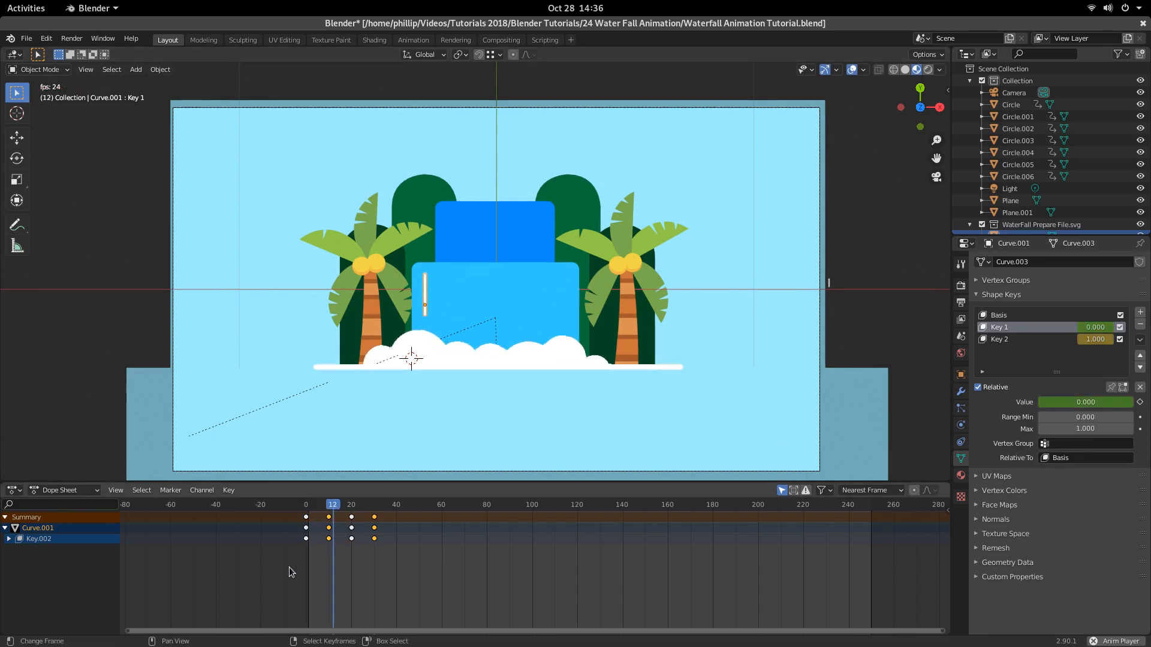
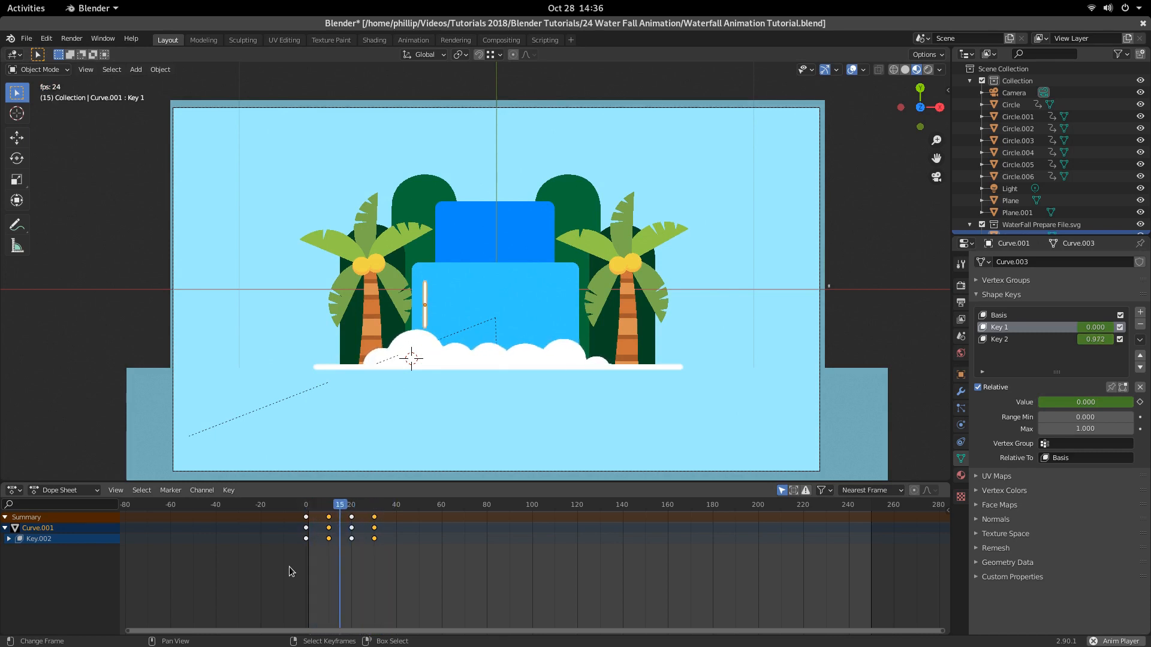
pyautogui.press('space')
pyautogui.scroll(1, 448, 369)
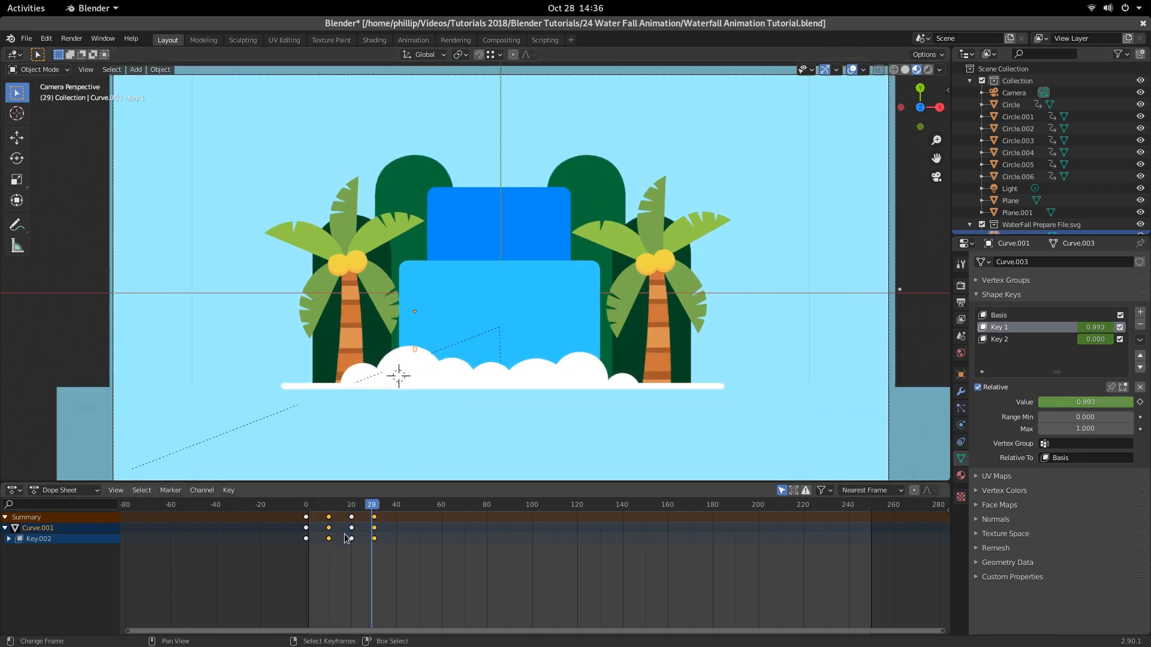
pyautogui.click(355, 564)
pyautogui.moveTo(355, 568); pyautogui.dragTo(333, 576)
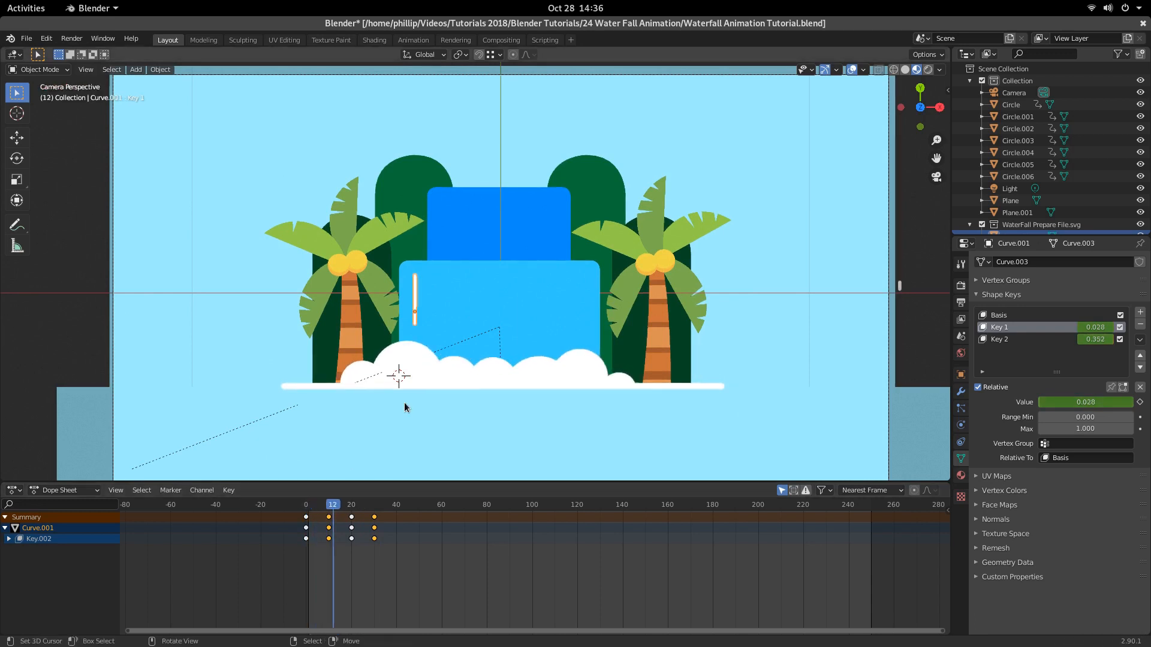
pyautogui.scroll(2, 443, 332)
pyautogui.hotkey('ctrl', 's')
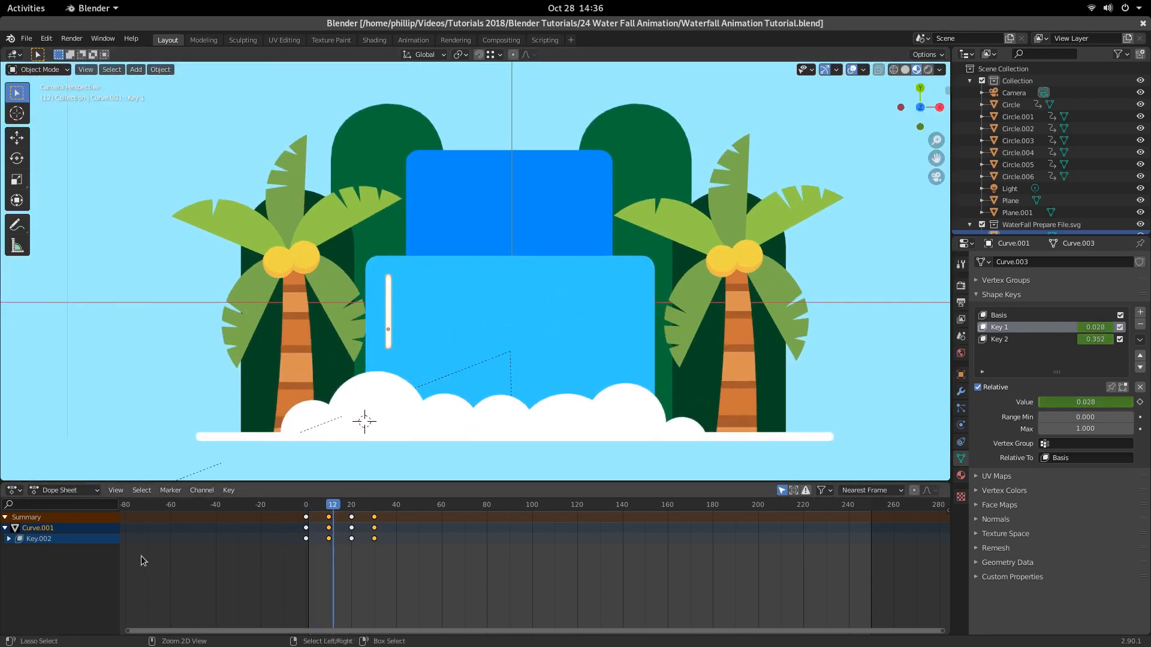
# Step: Expand Curve.001's Key.002 channel in the Dope Sheet to show the separate Key 1 and Key 2 value rows
pyautogui.click(6, 528)
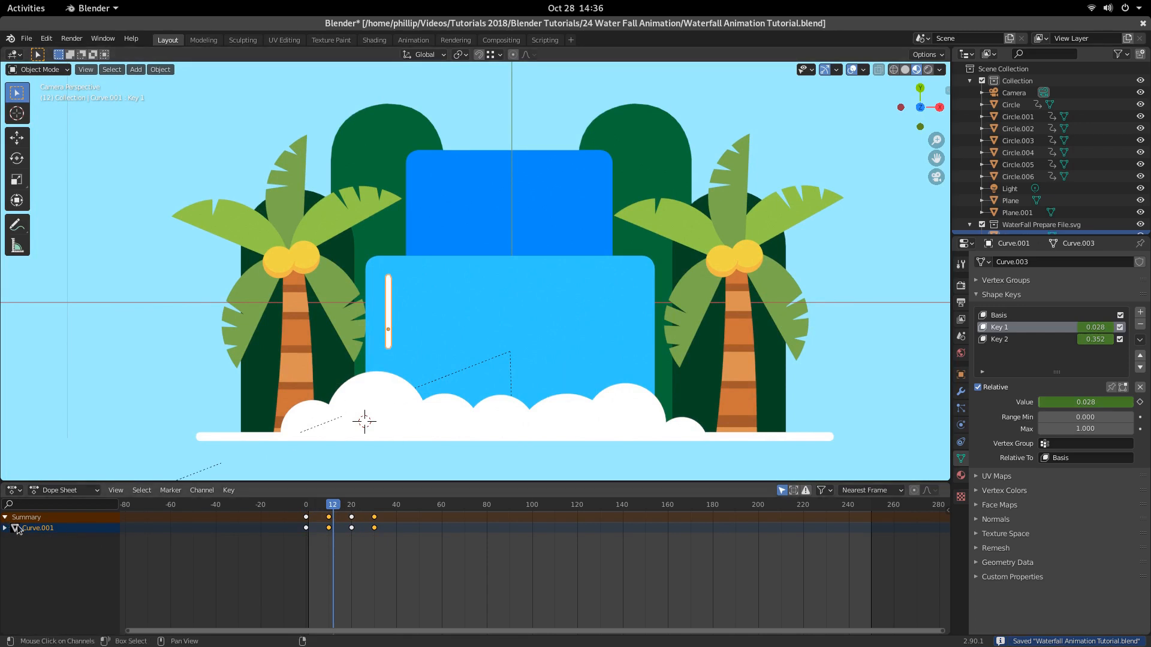
pyautogui.click(6, 529)
pyautogui.click(7, 539)
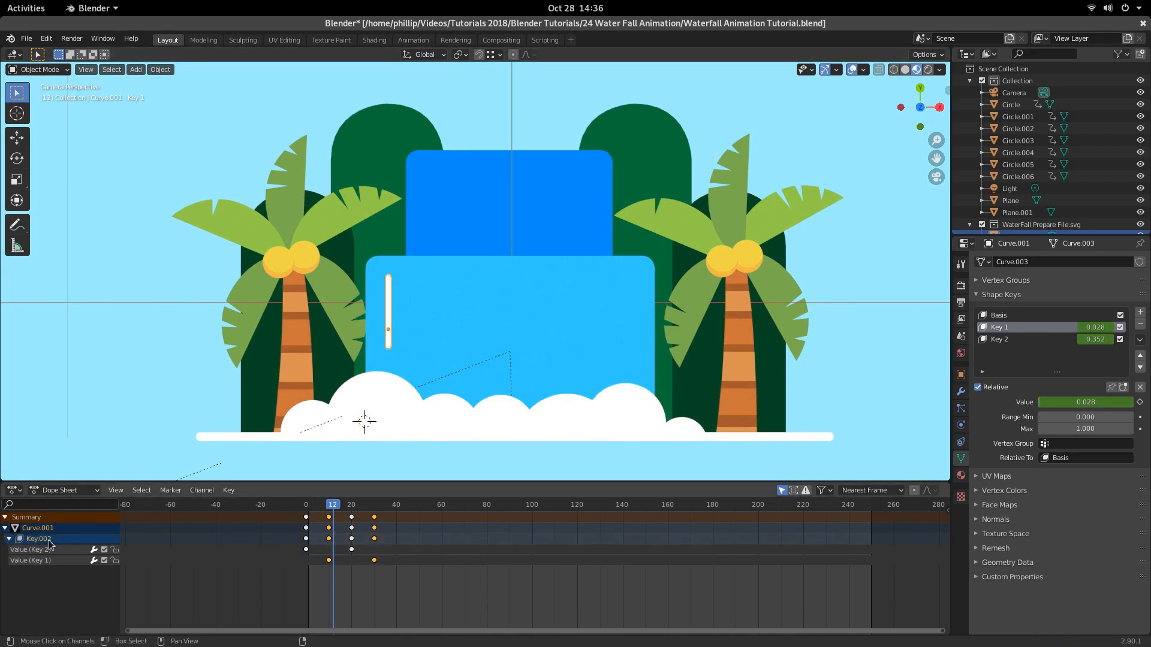
pyautogui.scroll(3, 297, 544)
pyautogui.moveTo(317, 547); pyautogui.dragTo(514, 575, button='middle')
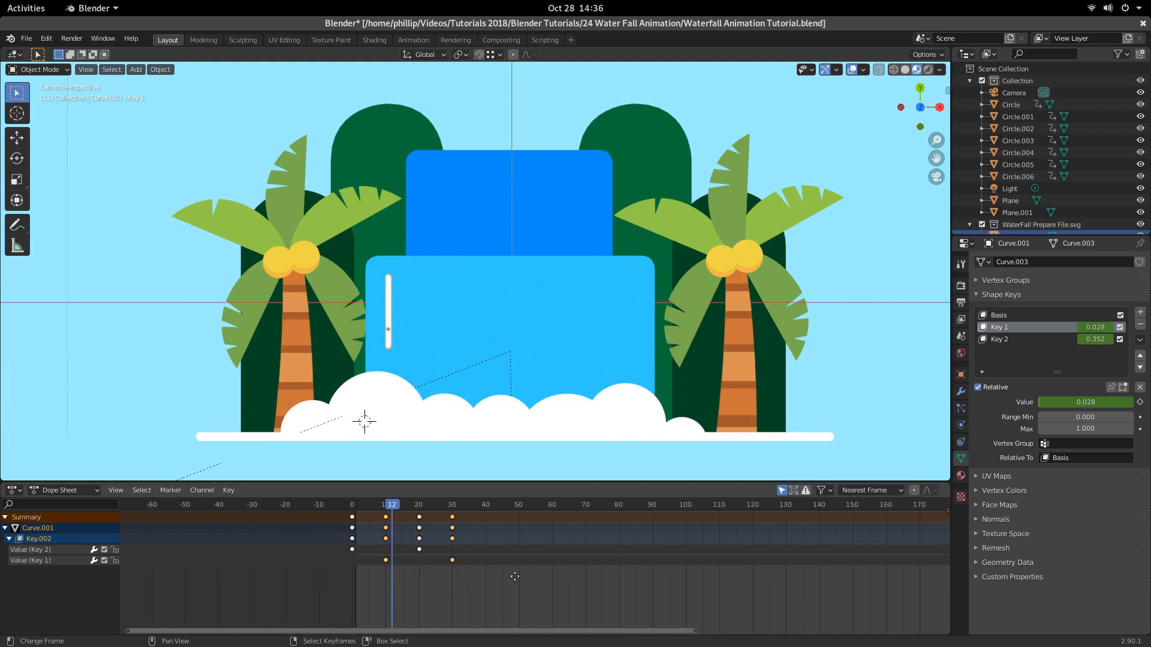
pyautogui.scroll(4, 508, 579)
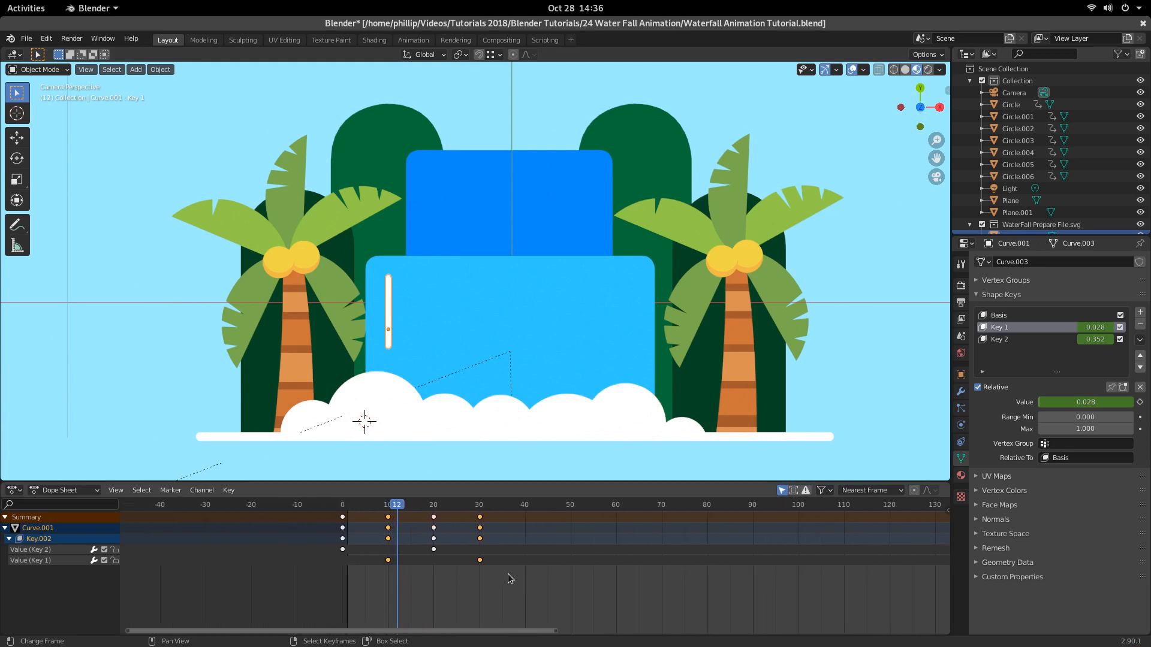
# Step: Compare the keyframes of the Key 2 and Key 1 value channels, leaving Key 1's channel selected
pyautogui.click(28, 562)
pyautogui.click(36, 551)
pyautogui.click(37, 561)
pyautogui.click(45, 550)
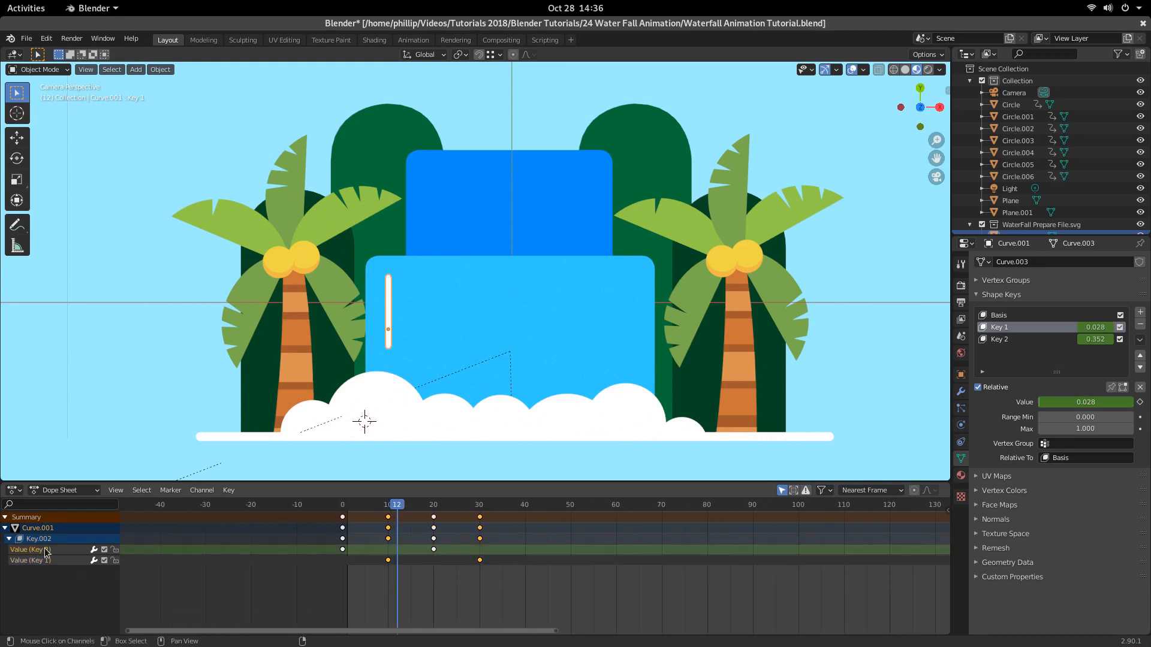
pyautogui.click(43, 561)
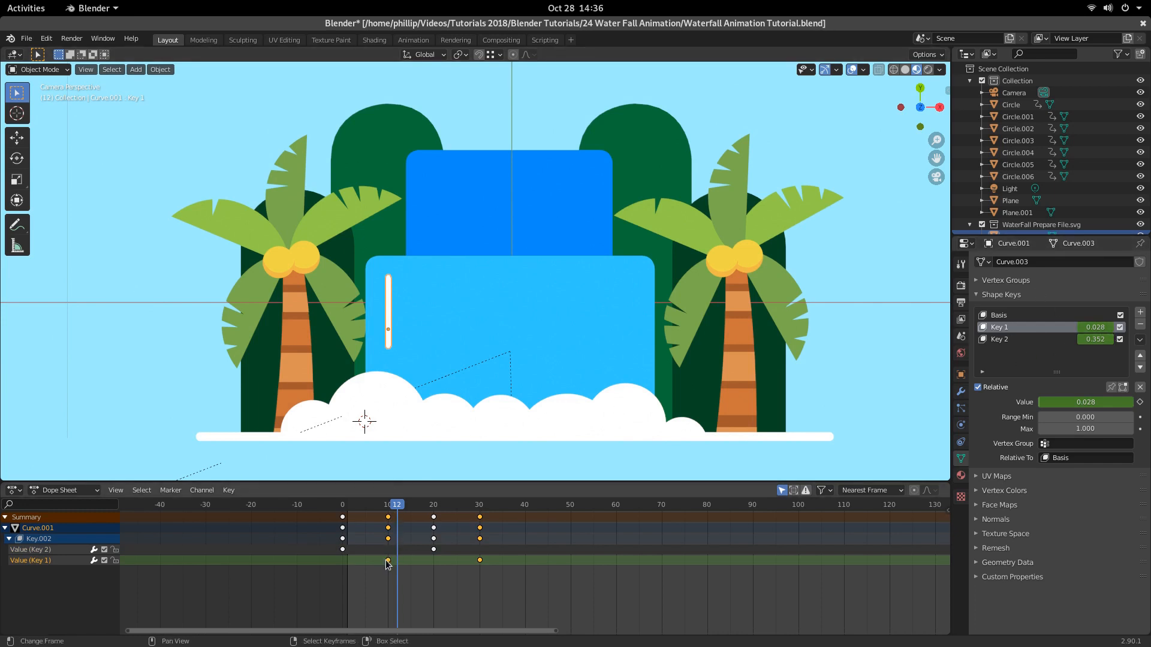
# Step: Duplicate Key 1's frame 10 keyframe to frame 0 and Key 2's frame 20 keyframe to frame 30
pyautogui.moveTo(396, 590)
pyautogui.mouseDown()
pyautogui.moveTo(376, 594)
pyautogui.moveTo(481, 590)
pyautogui.moveTo(328, 592)
pyautogui.moveTo(490, 588)
pyautogui.moveTo(379, 610)
pyautogui.moveTo(416, 596)
pyautogui.mouseUp()
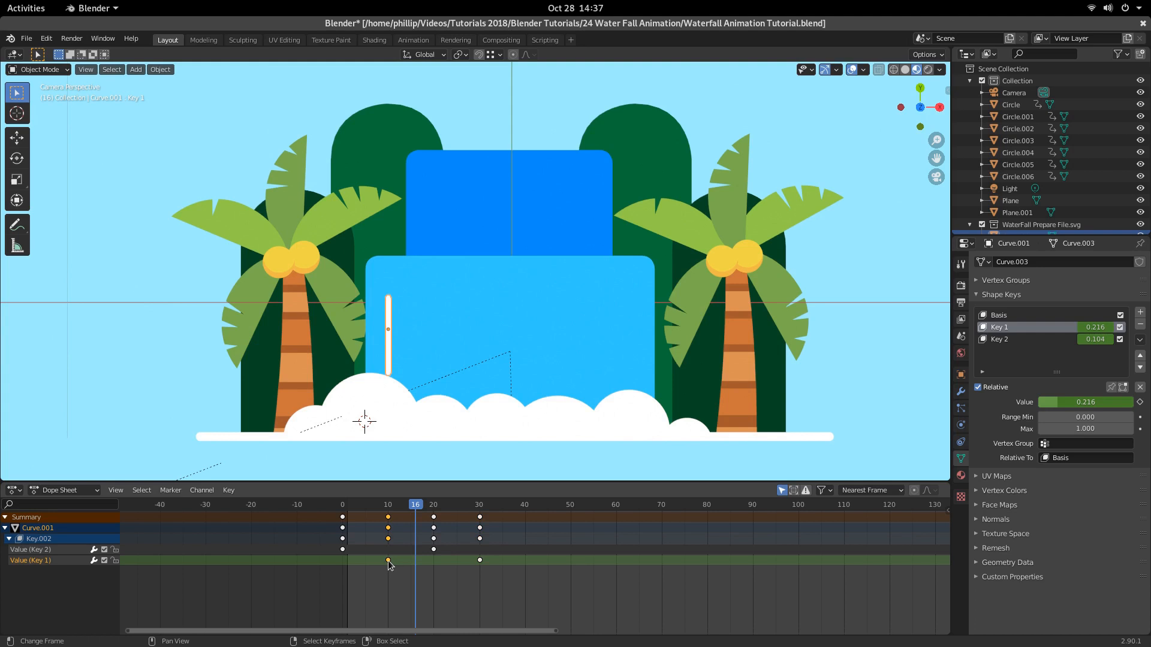
pyautogui.moveTo(387, 560); pyautogui.dragTo(342, 577)
pyautogui.click(433, 550)
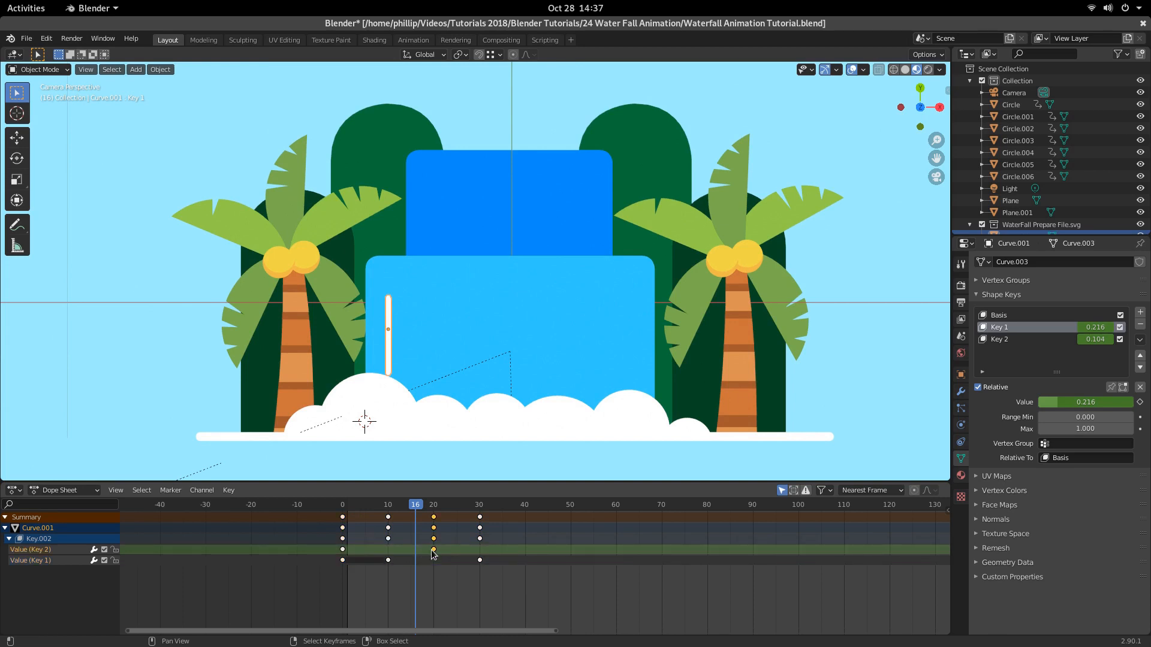
pyautogui.press('g')
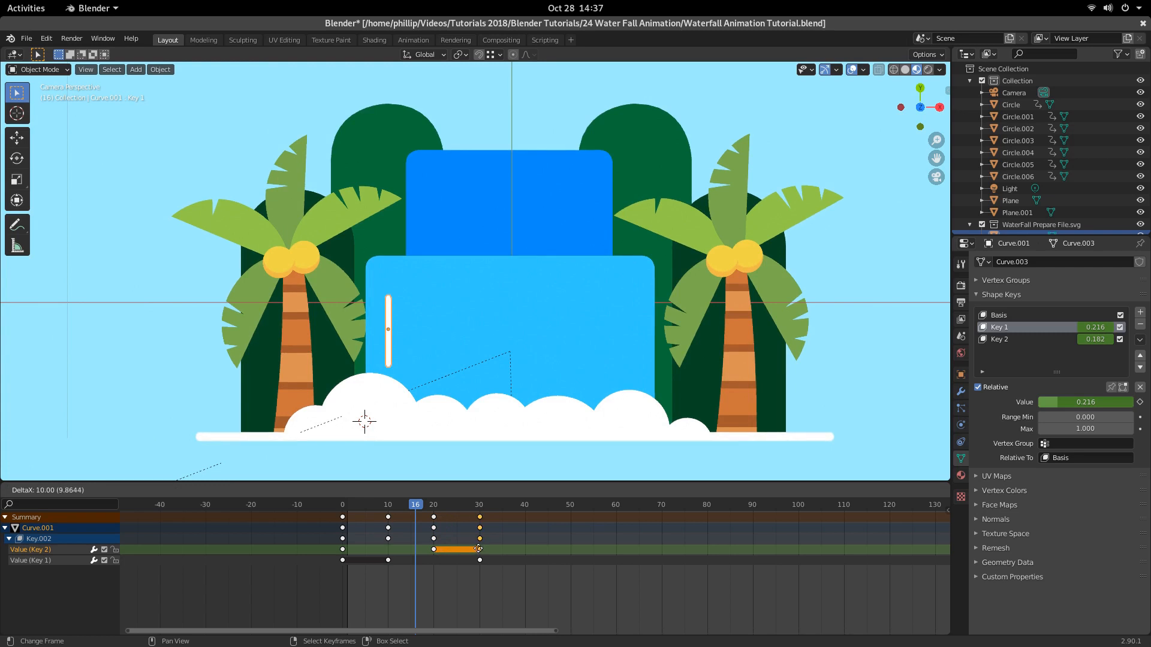
pyautogui.click(478, 549)
# Step: Return to frame 0 and play the animation to check the falling streak
pyautogui.moveTo(350, 579)
pyautogui.mouseDown()
pyautogui.moveTo(424, 579)
pyautogui.moveTo(328, 591)
pyautogui.moveTo(488, 566)
pyautogui.moveTo(333, 576)
pyautogui.moveTo(343, 570)
pyautogui.moveTo(483, 582)
pyautogui.moveTo(336, 596)
pyautogui.mouseUp()
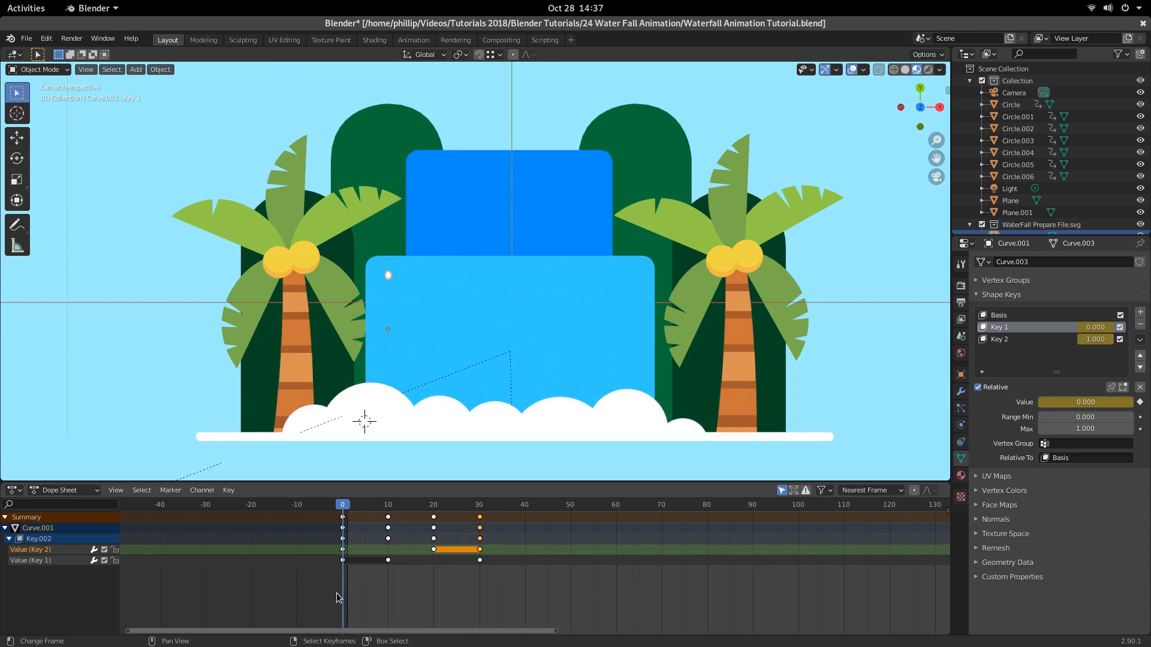
pyautogui.moveTo(348, 579); pyautogui.dragTo(330, 611)
pyautogui.press('space')
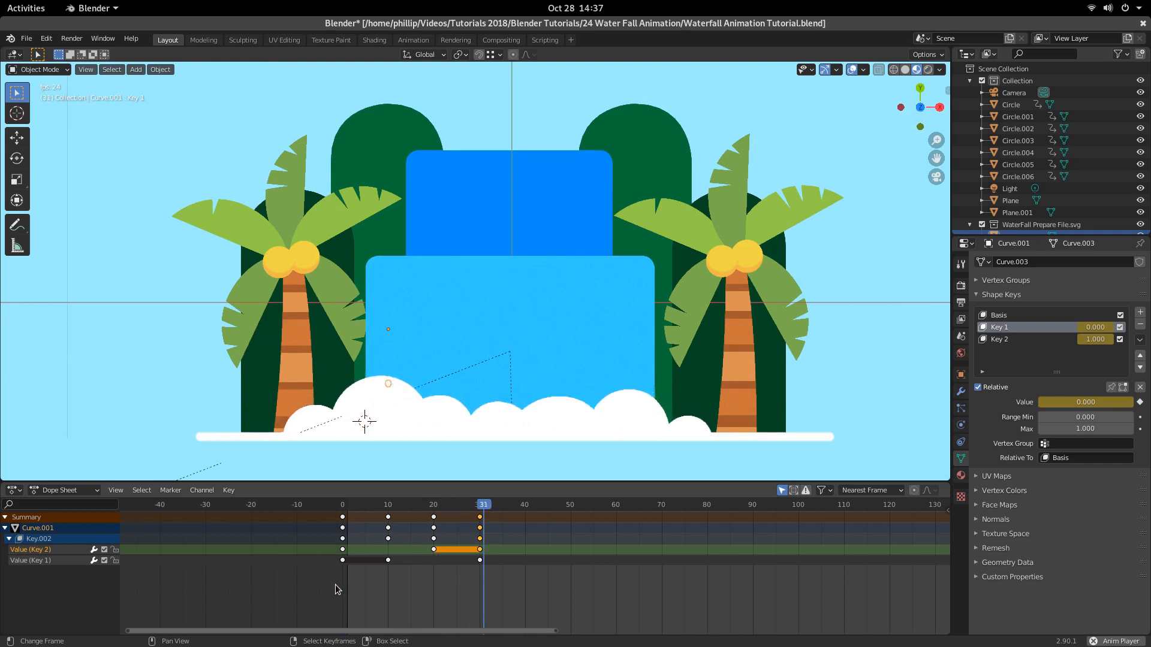
# Step: Stop the playback and switch the Dope Sheet area to the Graph Editor showing the streak's shape-key curves
pyautogui.press('space')
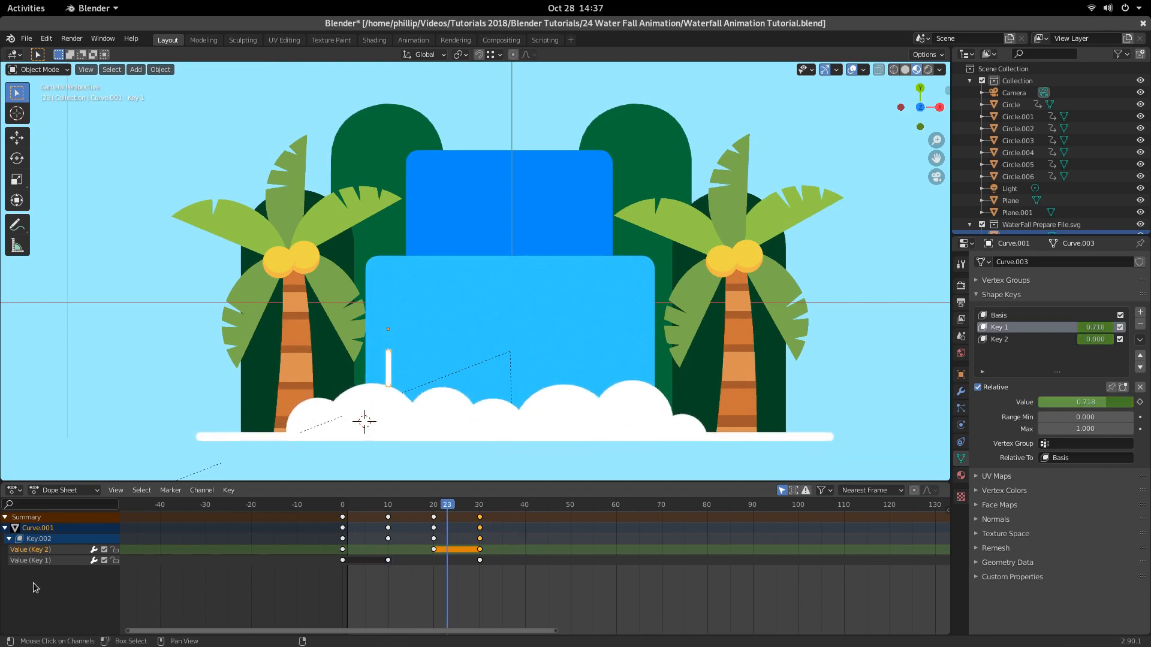
pyautogui.click(4, 517)
pyautogui.click(13, 490)
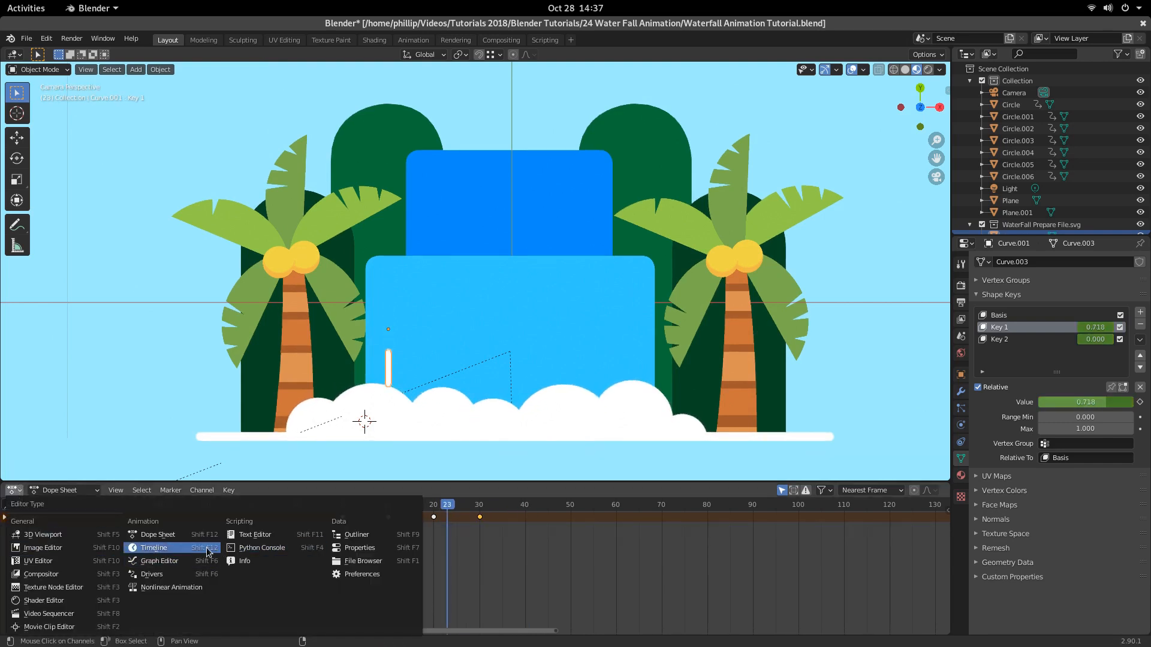
pyautogui.click(183, 562)
pyautogui.scroll(-3, 433, 571)
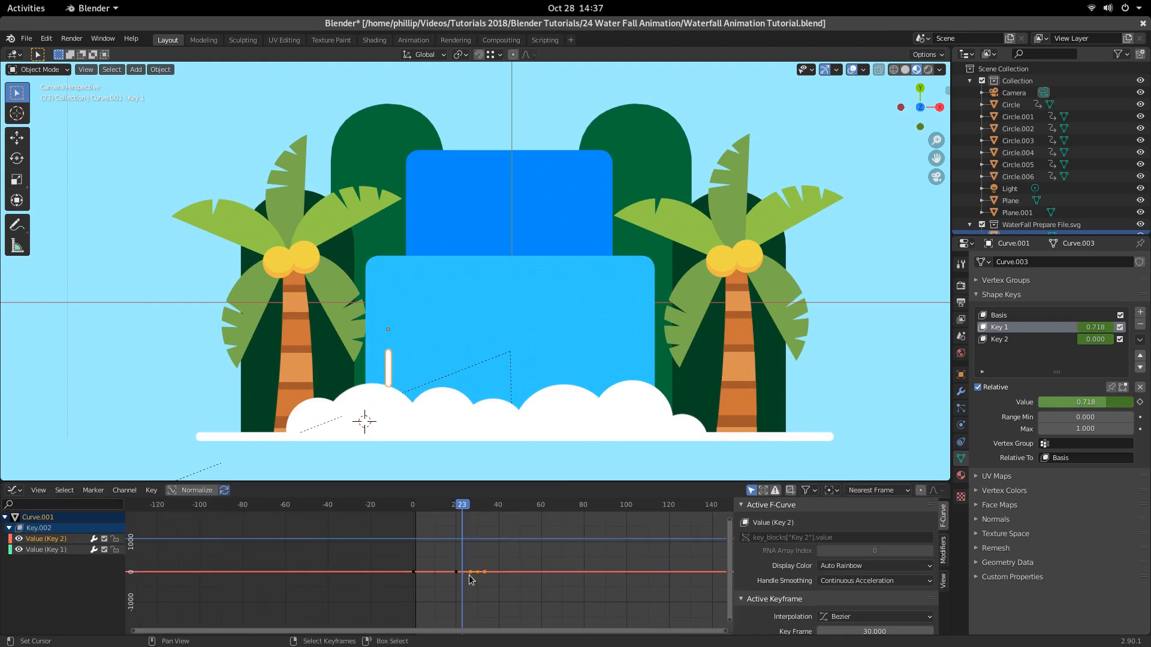
pyautogui.moveTo(468, 575); pyautogui.dragTo(378, 575, button='middle')
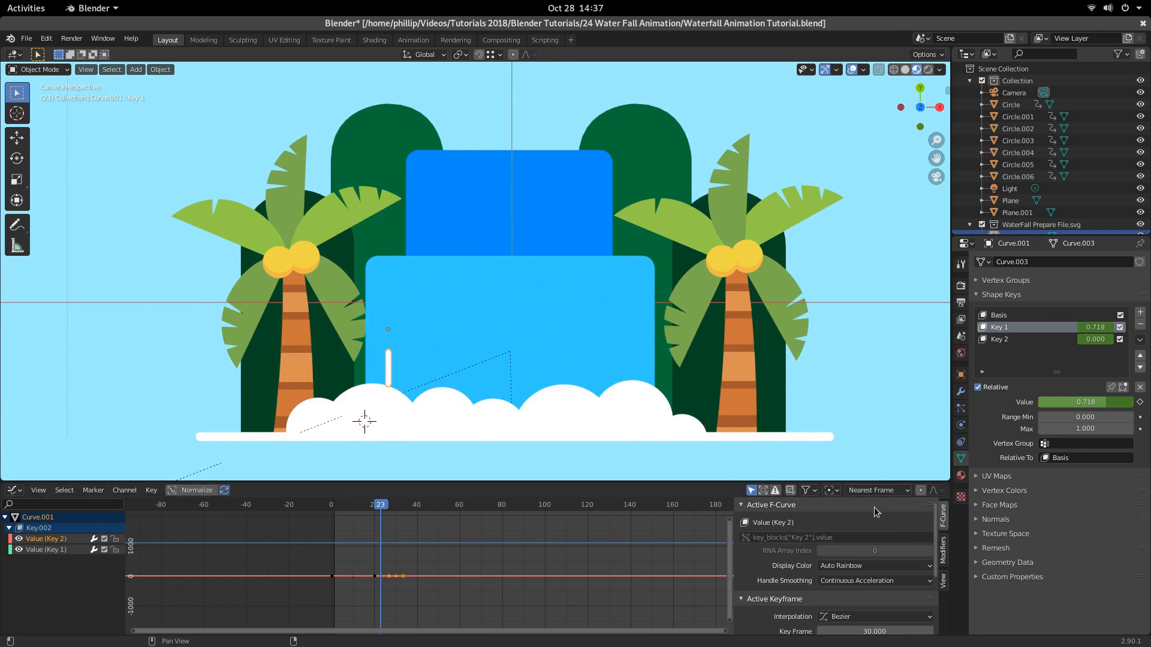
# Step: Add a Cycles modifier to the streak's Key 2 value curve
pyautogui.moveTo(732, 519); pyautogui.dragTo(944, 517)
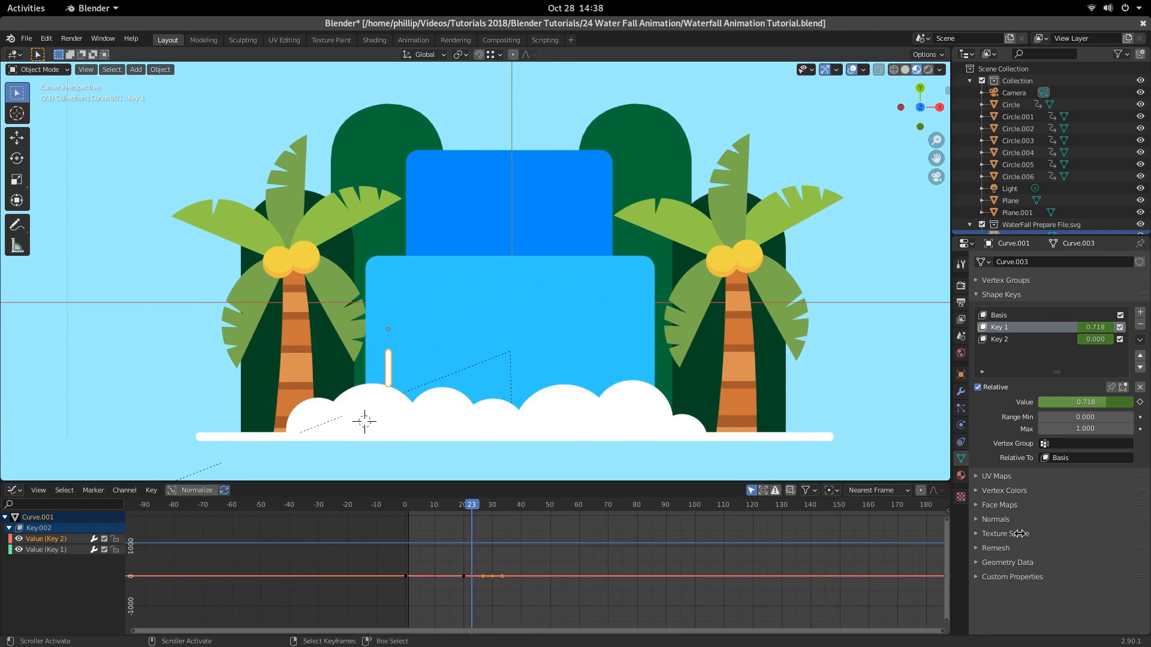
pyautogui.click(946, 517)
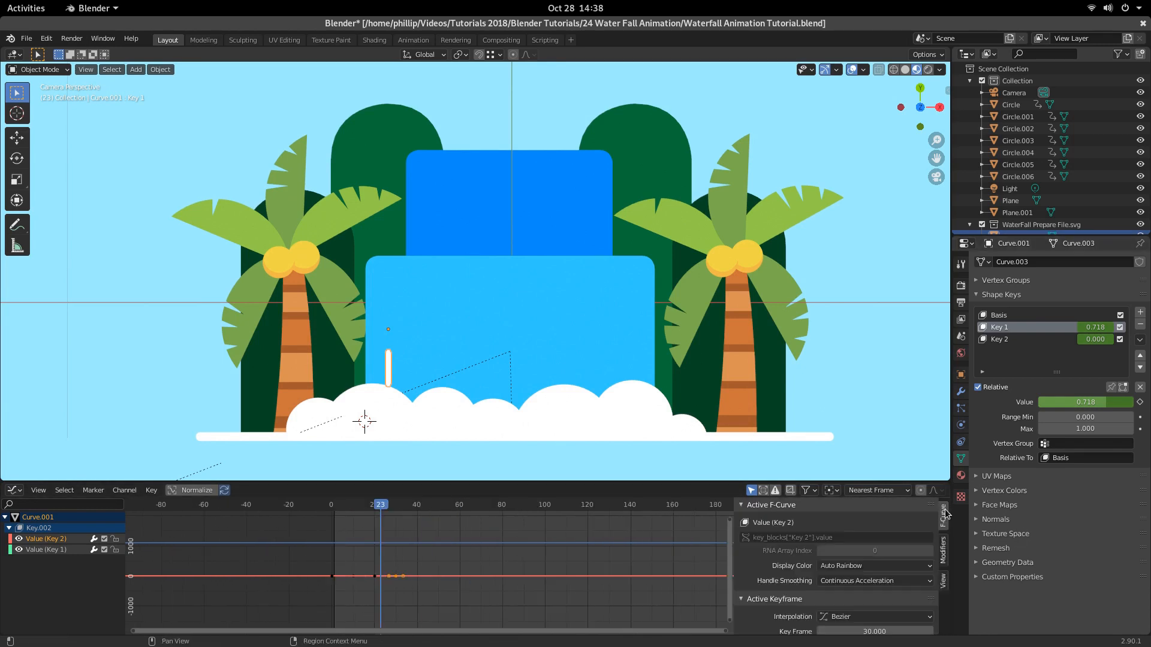
pyautogui.click(944, 560)
pyautogui.click(767, 522)
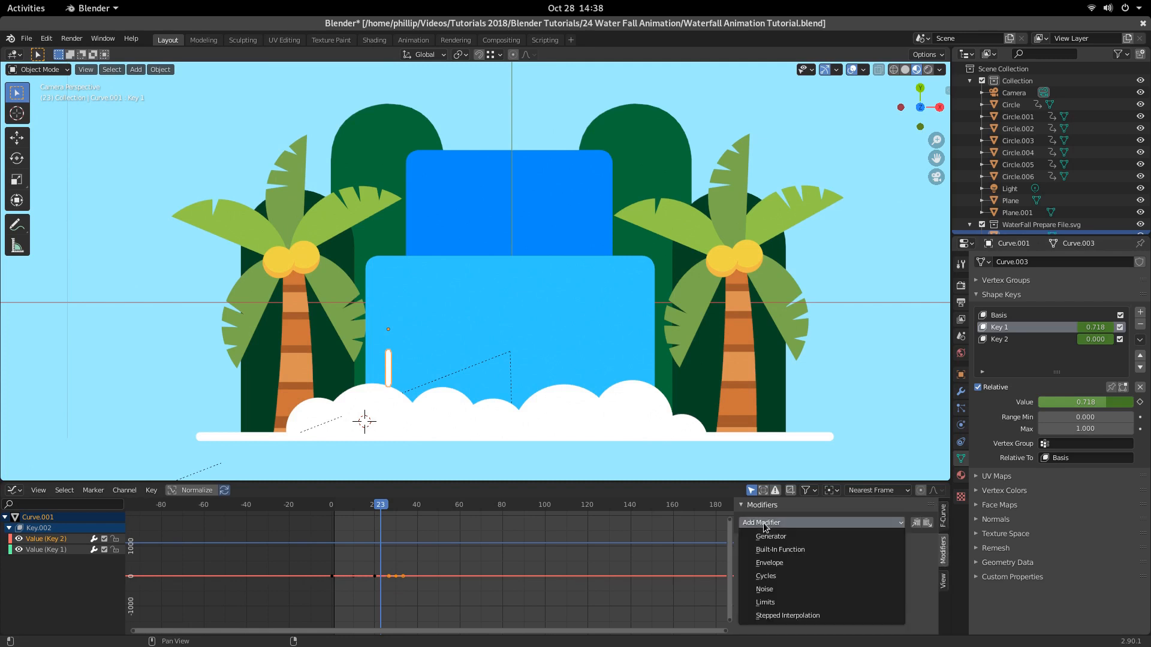
pyautogui.click(773, 581)
pyautogui.scroll(-1, 382, 582)
pyautogui.scroll(-1, 383, 580)
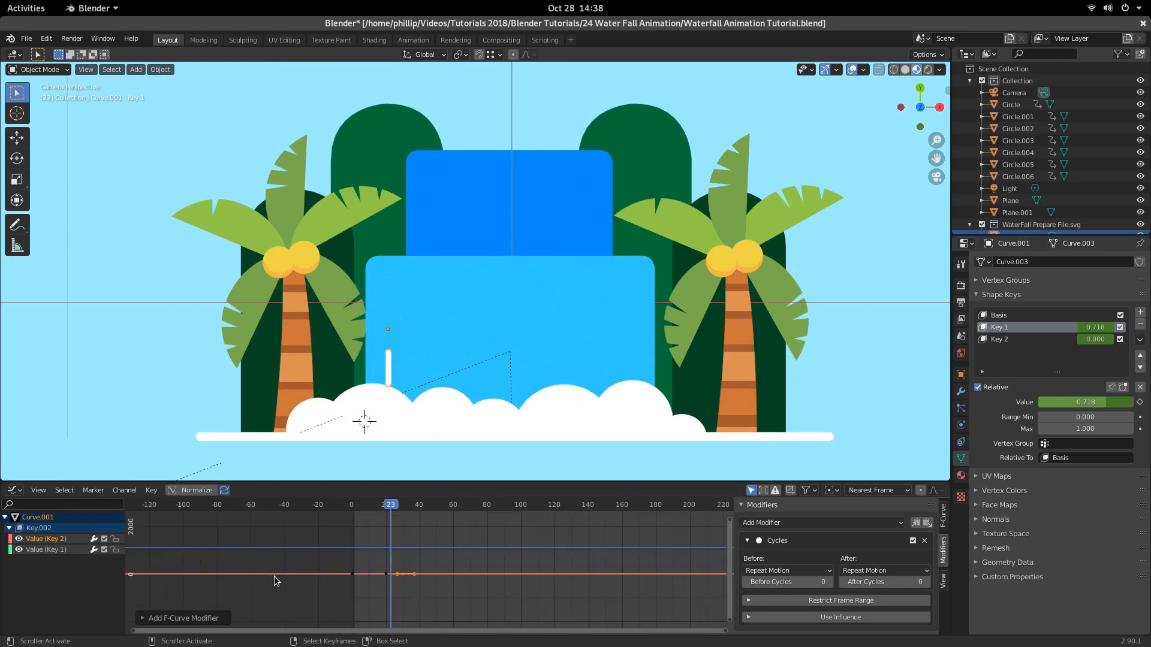
# Step: Add a Cycles modifier to the streak's Key 1 value curve as well
pyautogui.keyDown('shift'); pyautogui.click(52, 549); pyautogui.keyUp('shift')
pyautogui.click(793, 521)
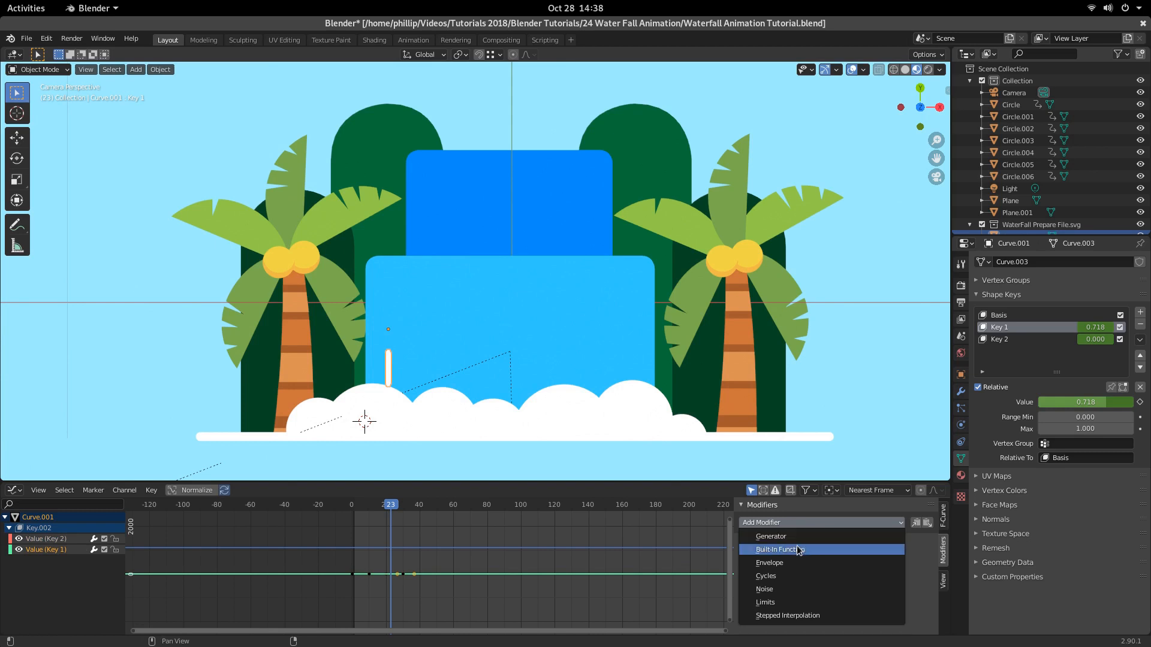
pyautogui.click(794, 576)
# Step: Play the animation with the streak deselected to check its looping, then scrub back to frame 14
pyautogui.press('space')
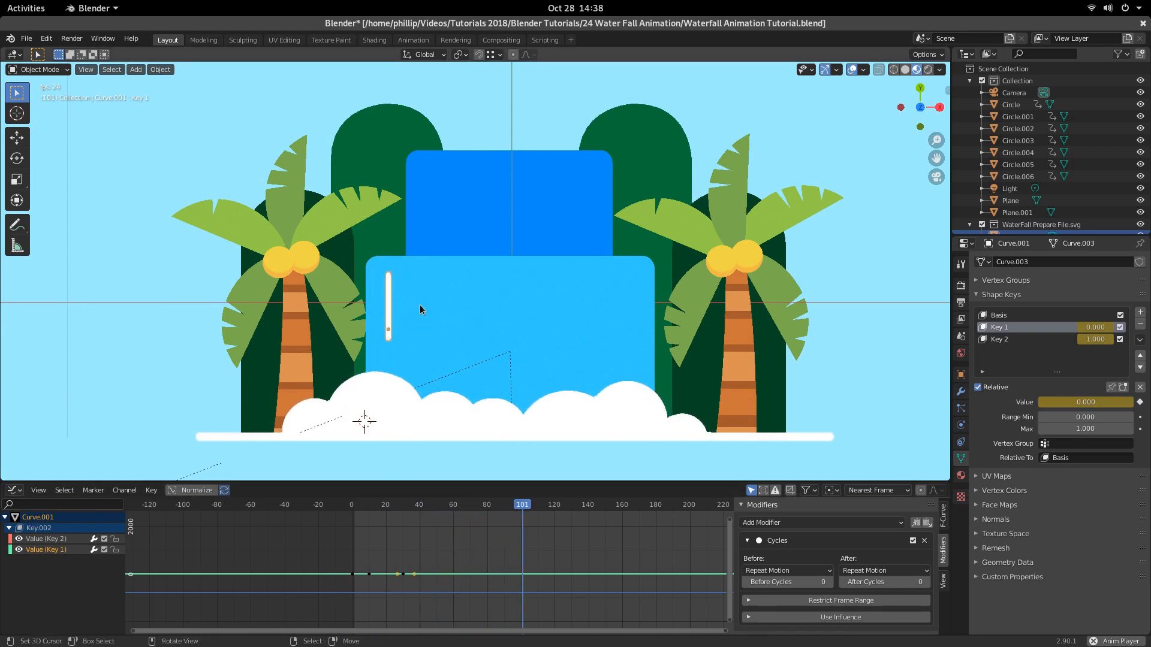
pyautogui.click(453, 330)
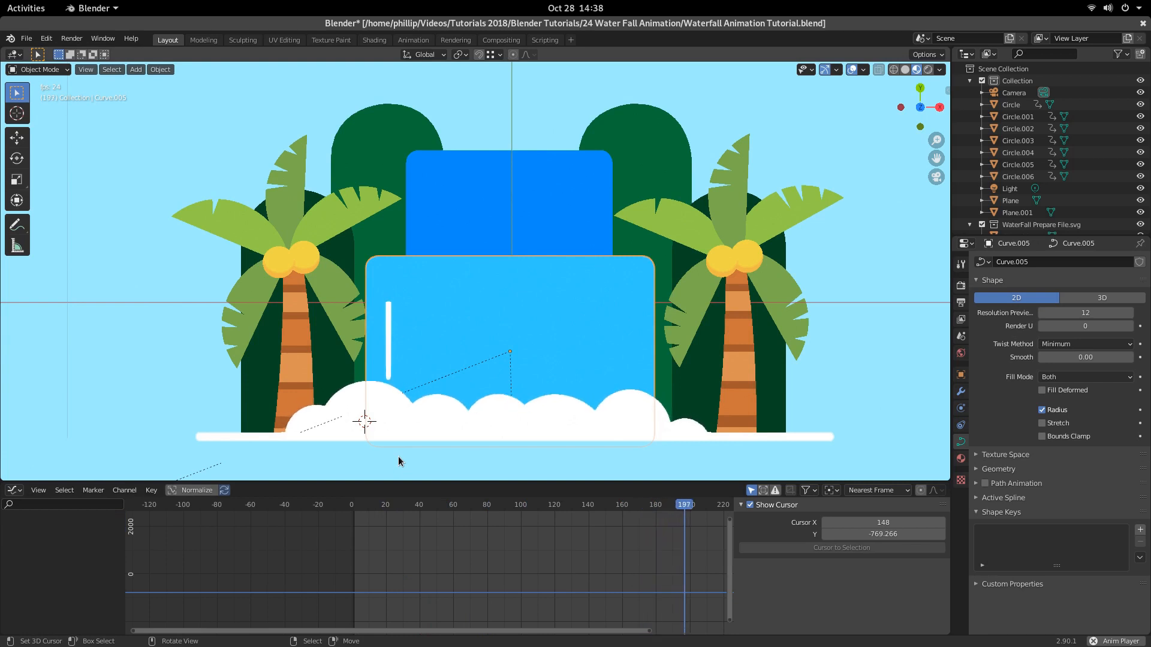
pyautogui.press('space')
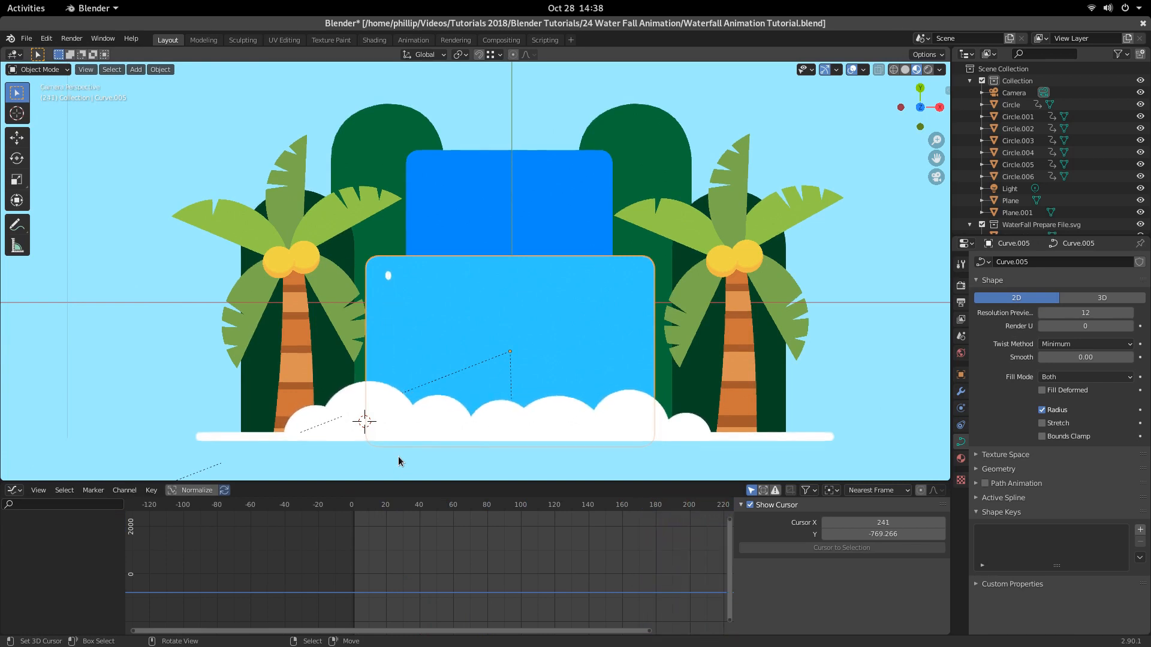
pyautogui.moveTo(388, 558)
pyautogui.mouseDown()
pyautogui.moveTo(343, 575)
pyautogui.moveTo(442, 568)
pyautogui.moveTo(361, 570)
pyautogui.moveTo(376, 571)
pyautogui.mouseUp()
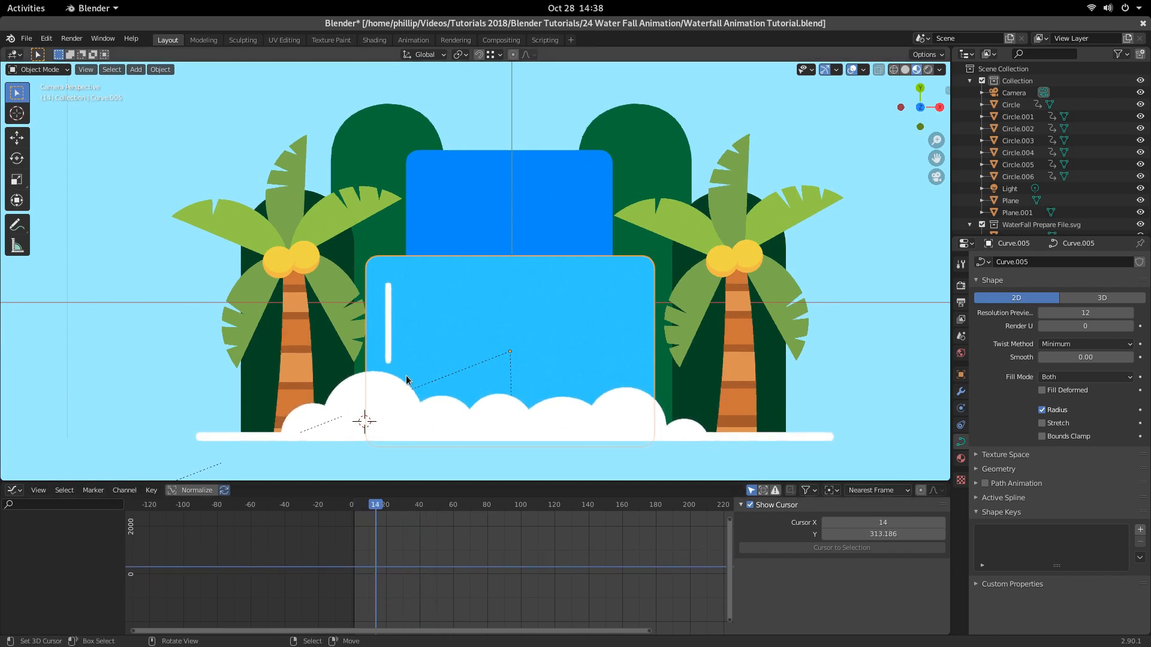
# Step: Reselect the white streak and switch the Graph Editor area back to the Dope Sheet
pyautogui.click(389, 325)
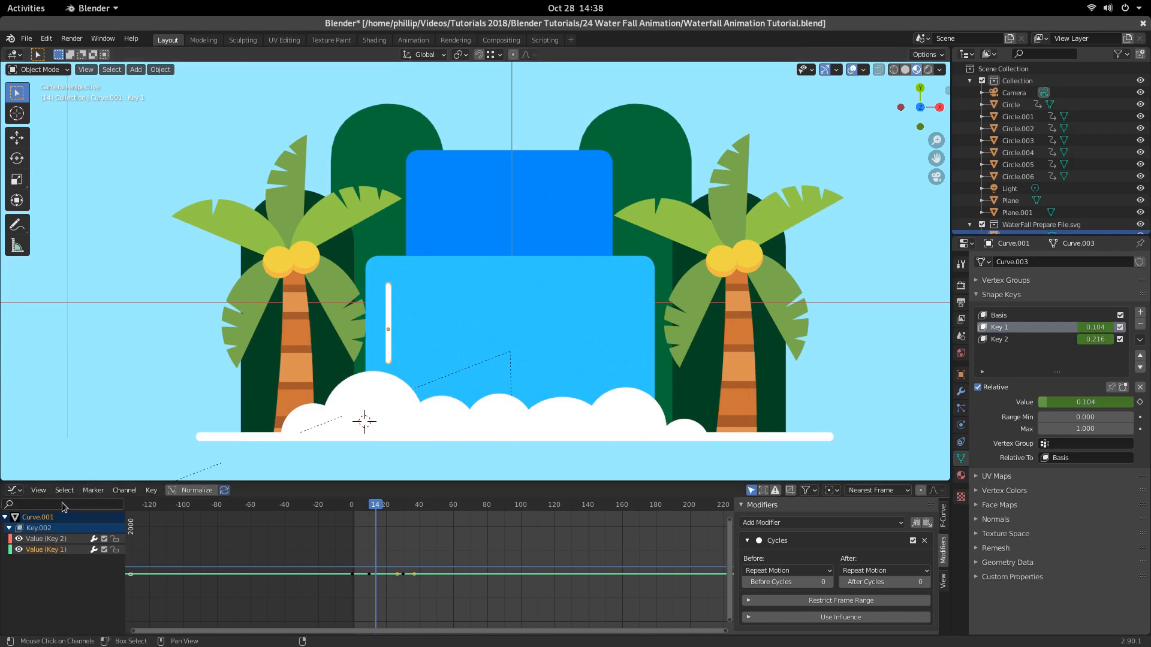
pyautogui.click(16, 491)
pyautogui.click(16, 490)
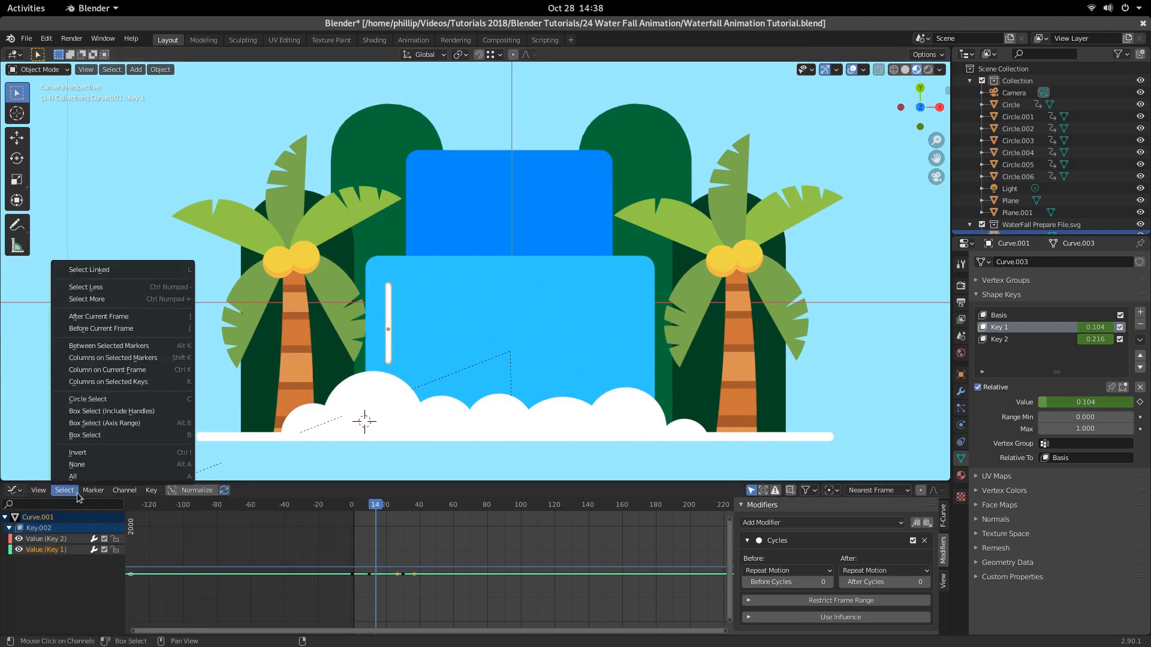
pyautogui.click(14, 490)
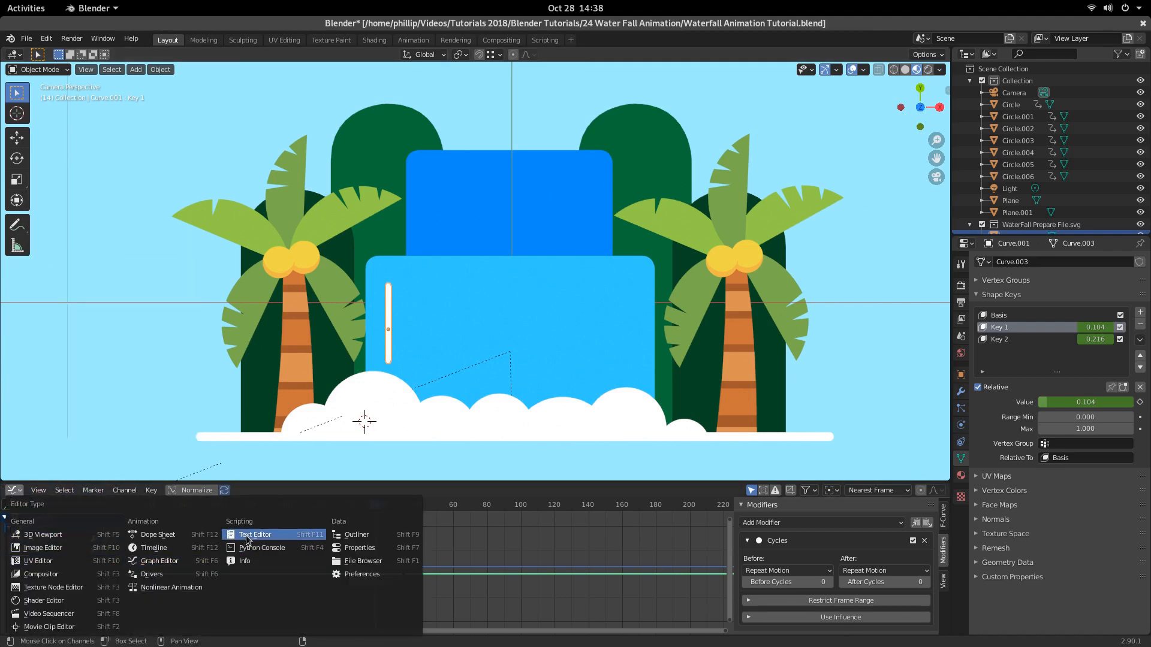
pyautogui.click(158, 534)
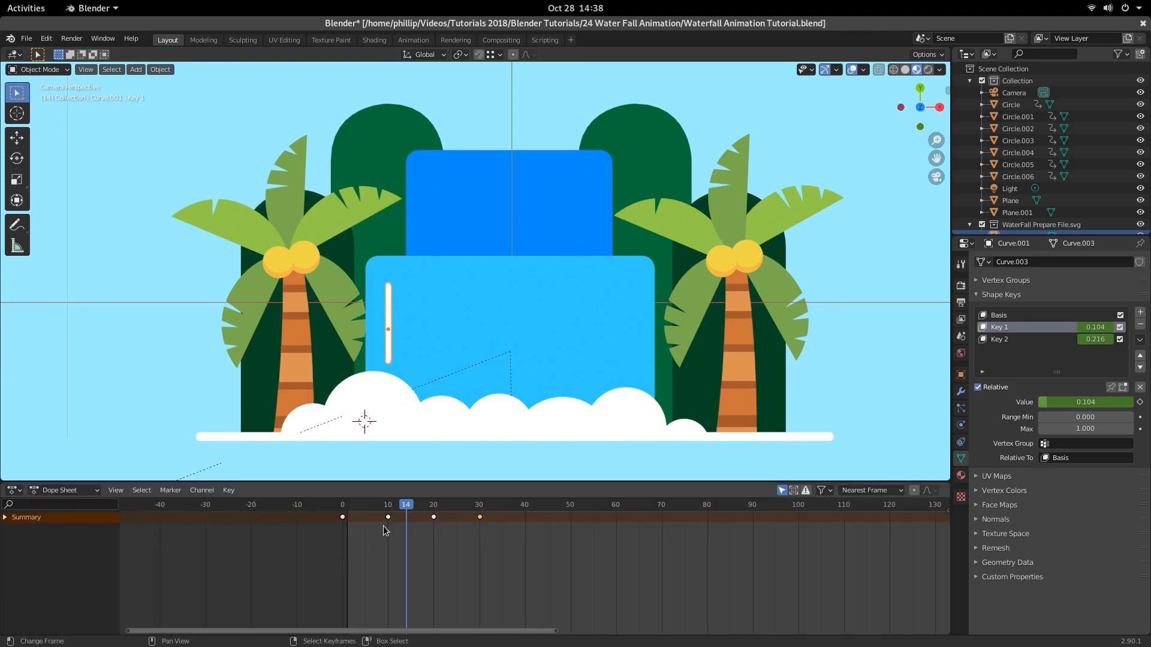
# Step: Duplicate the streak in place and shift all of the copy's keyframes 15 frames later
pyautogui.hotkey('shift', 'd')
pyautogui.press('Escape')
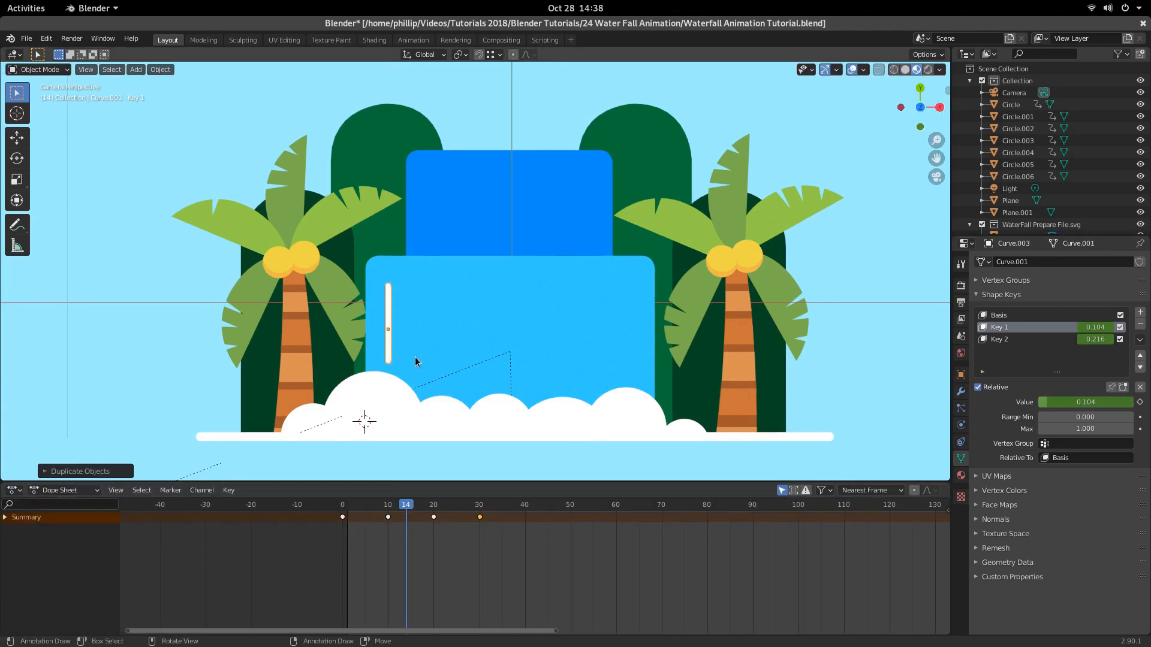
pyautogui.press('a')
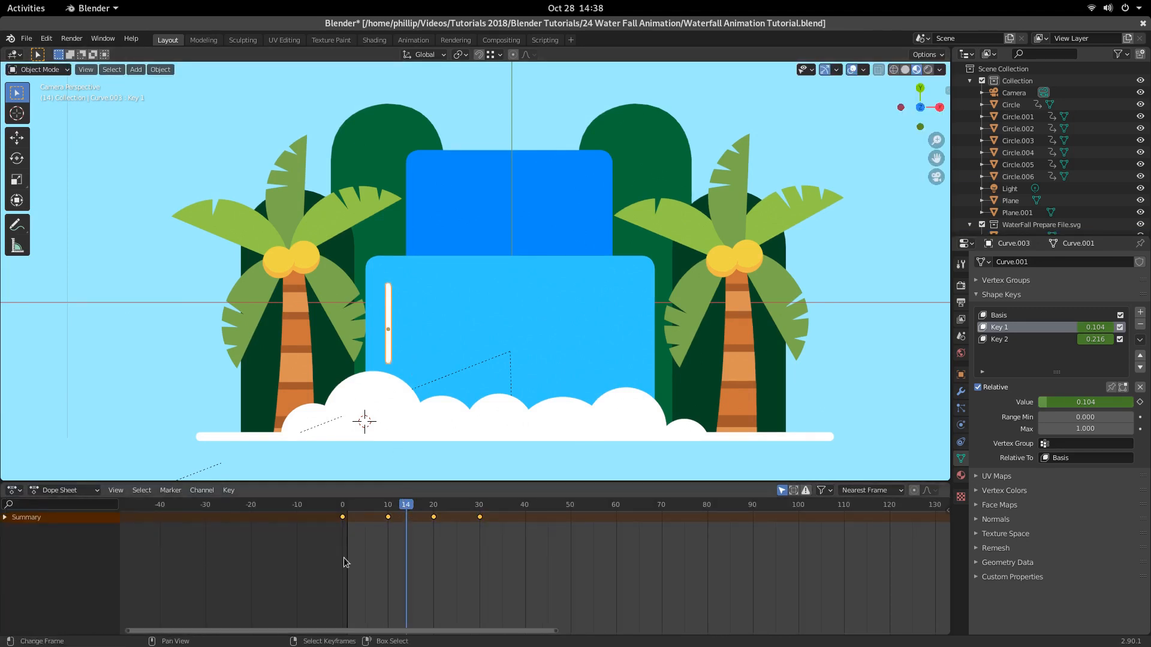
pyautogui.press('g')
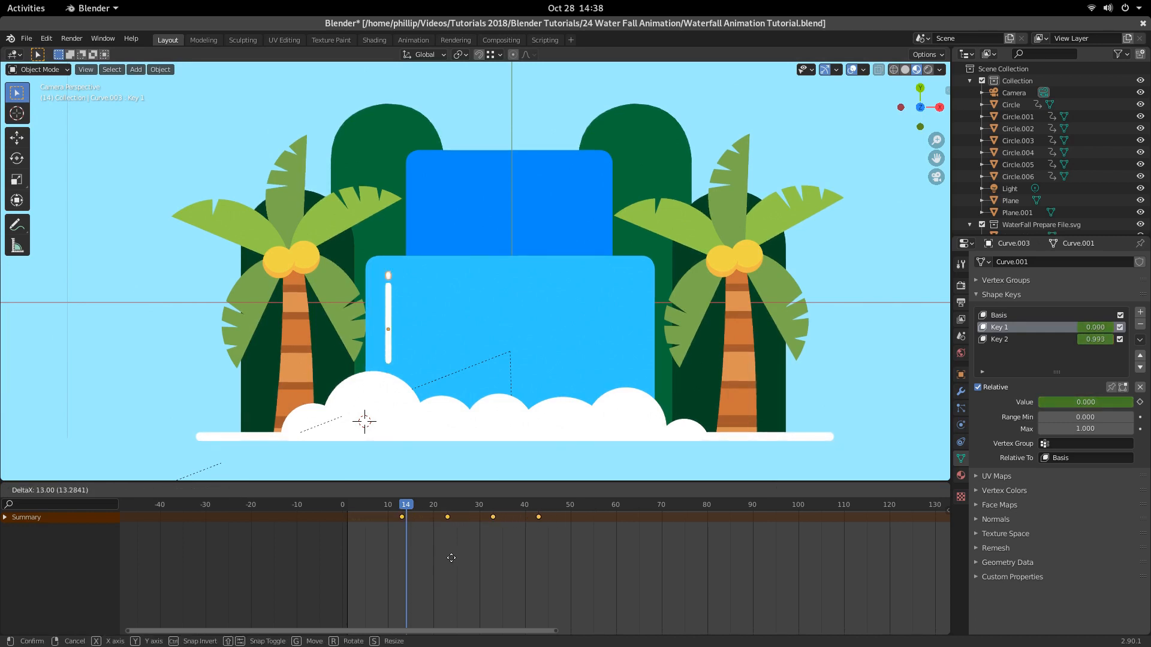
pyautogui.click(459, 560)
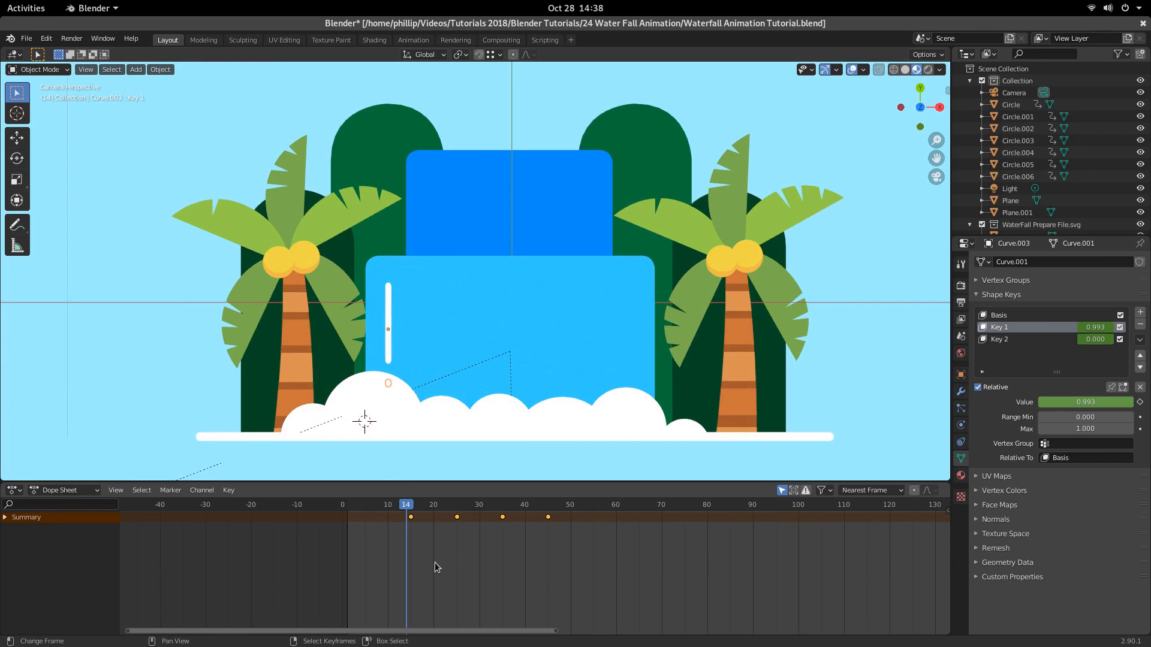
# Step: Return to the start and play the animation to check both streaks falling in sequence
pyautogui.hotkey('shift', 'Left')
pyautogui.press('space')
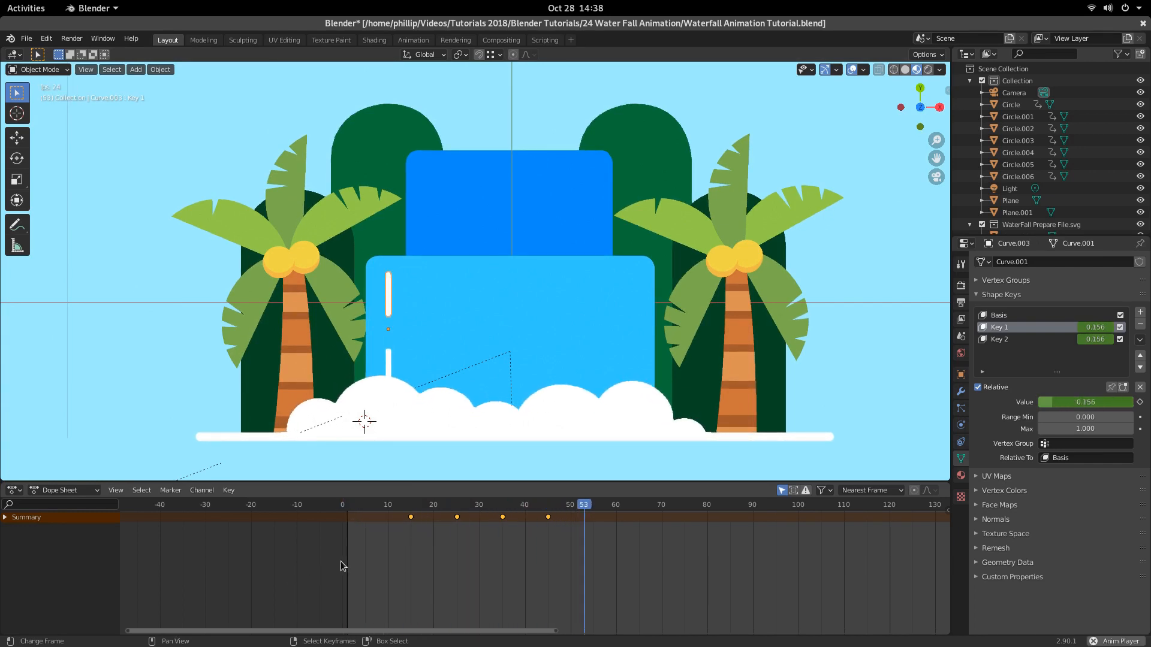
pyautogui.rightClick(363, 424)
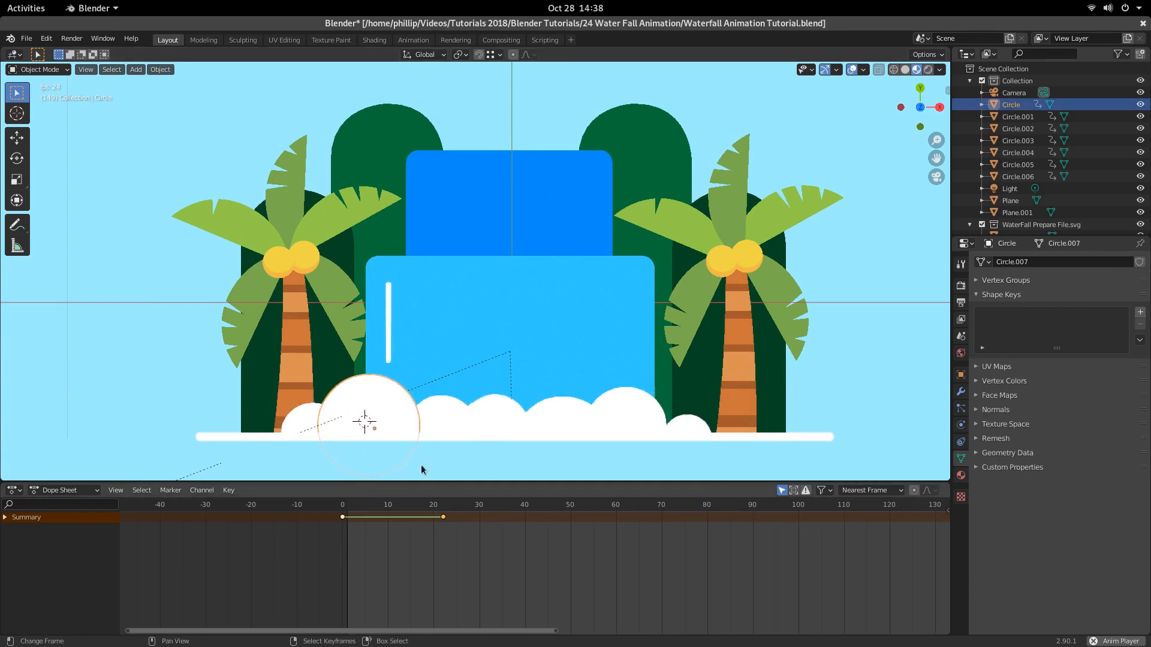
pyautogui.press('space')
# Step: Duplicate both streaks about 0.05 m to the right and shift all of the copies' keyframes 5 frames later
pyautogui.rightClick(390, 346)
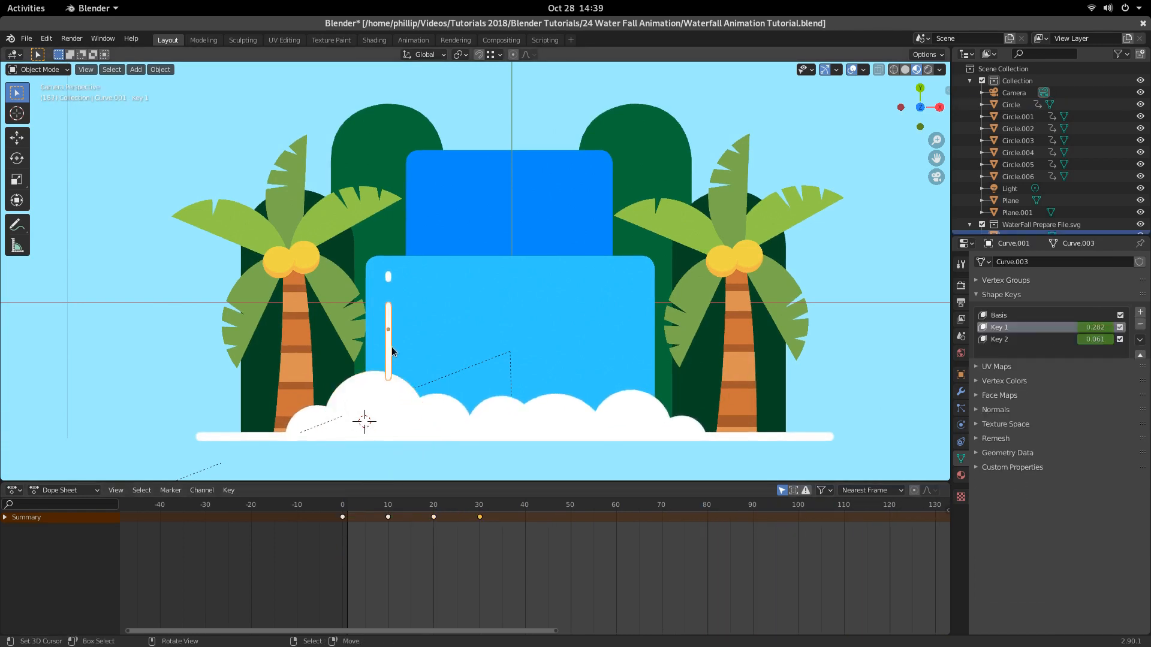
pyautogui.rightClick(389, 277)
pyautogui.hotkey('shift', 'd')
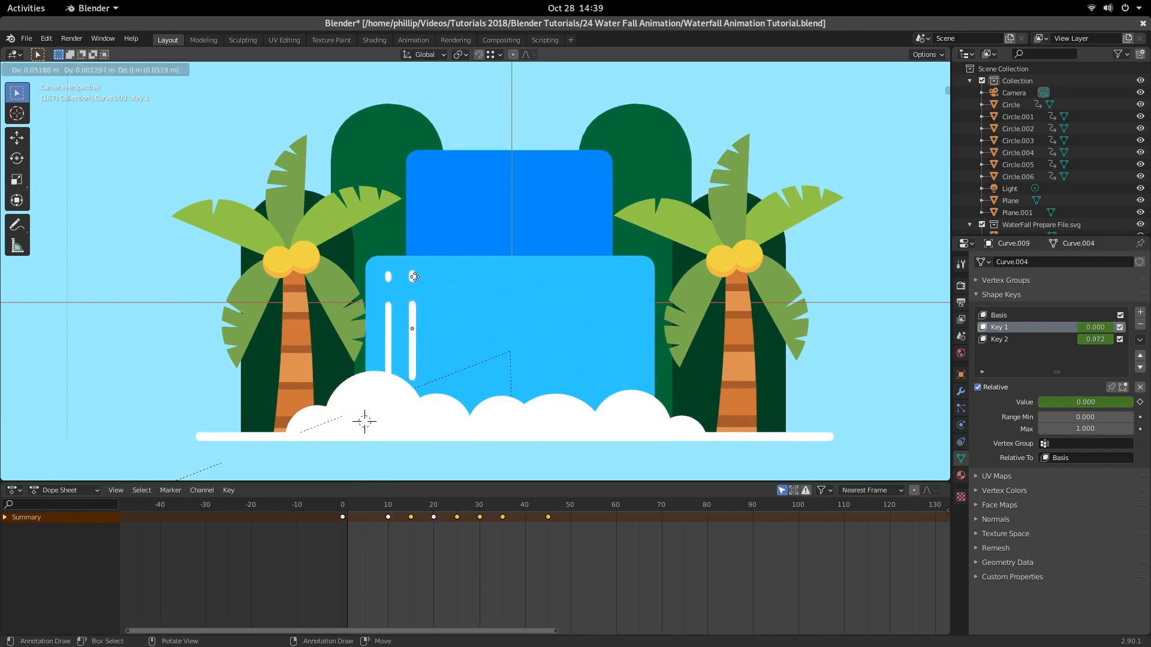
pyautogui.click(414, 276)
pyautogui.press('a')
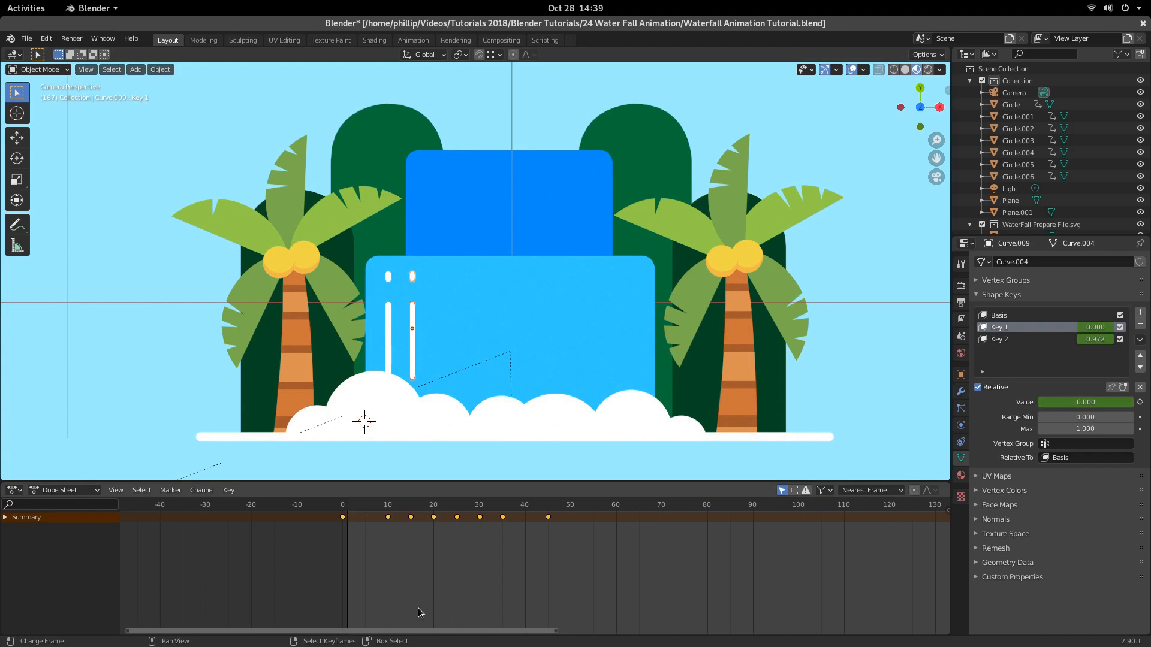
pyautogui.press('g')
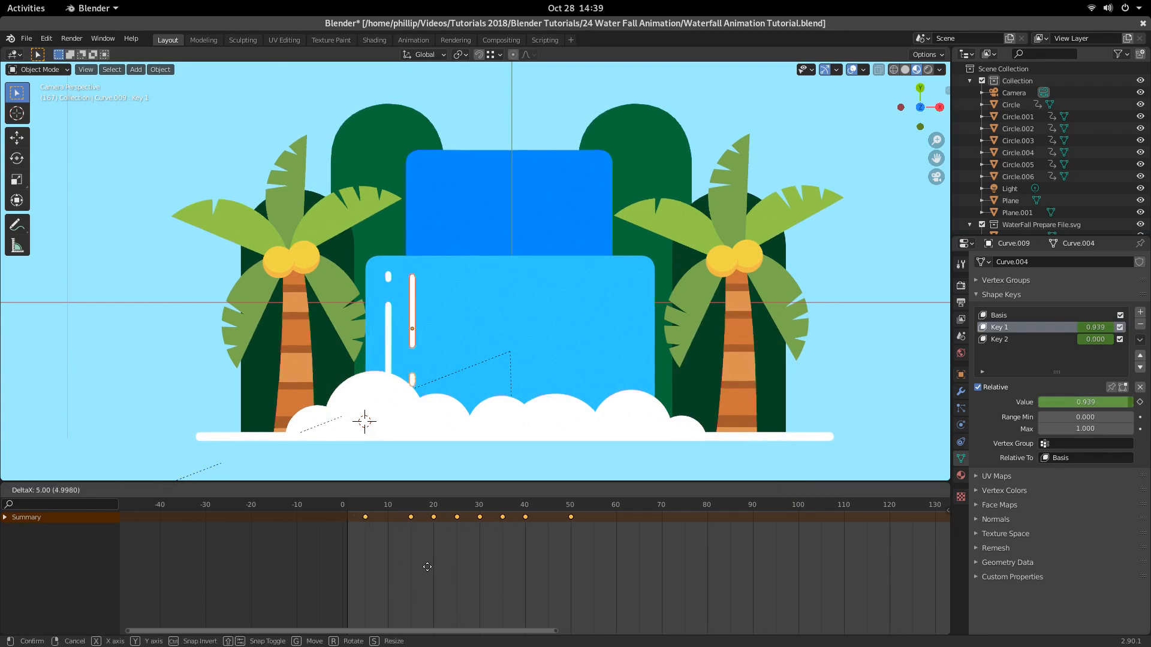
pyautogui.click(426, 567)
# Step: Play the animation to check the two streak columns together, then return to frame 0
pyautogui.press('space')
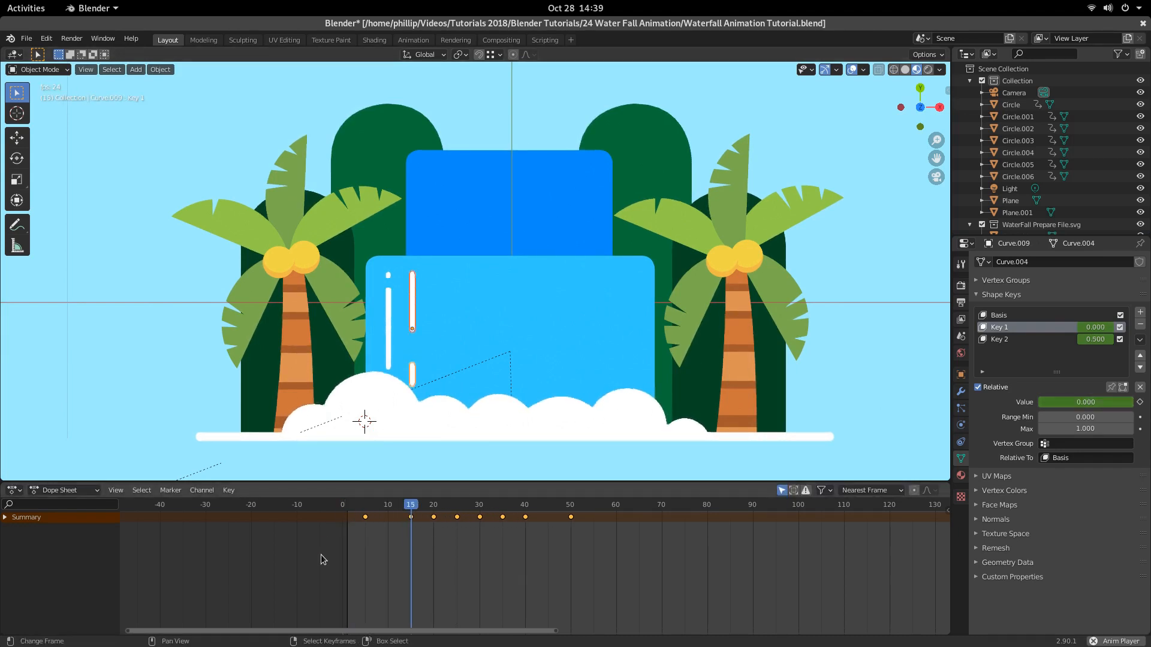
pyautogui.click(485, 352)
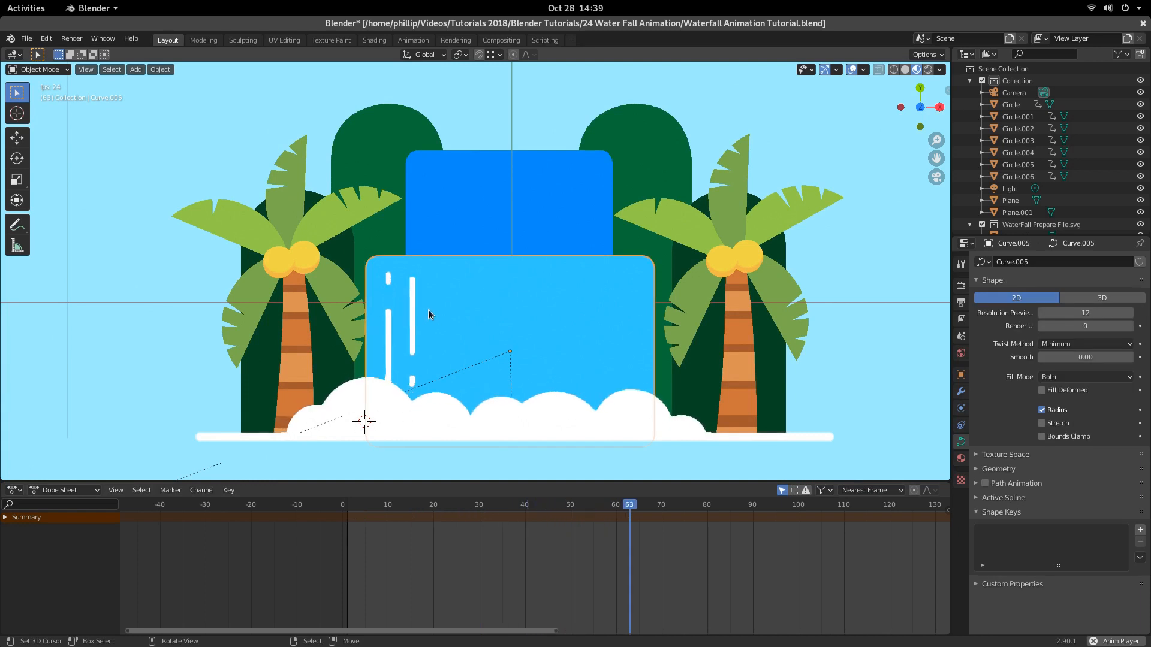
pyautogui.moveTo(387, 521); pyautogui.dragTo(340, 554)
# Step: Duplicate the first column's two streaks to the right of the second column as a third column
pyautogui.click(414, 353)
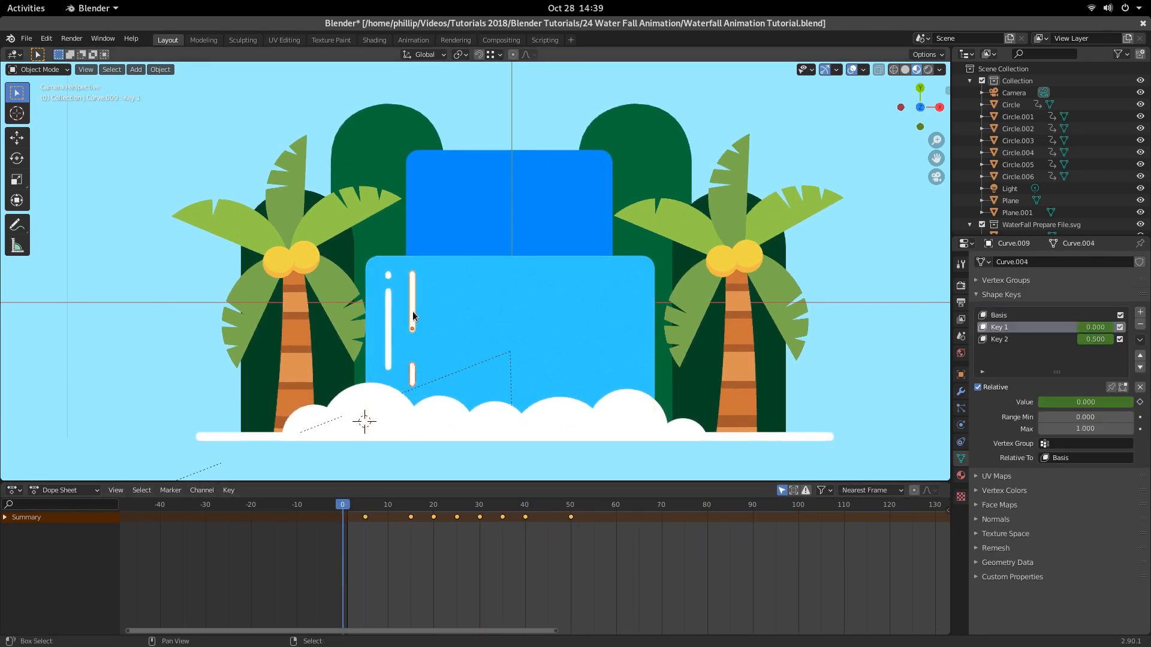
pyautogui.rightClick(388, 312)
pyautogui.keyDown('shift'); pyautogui.rightClick(390, 279); pyautogui.keyUp('shift')
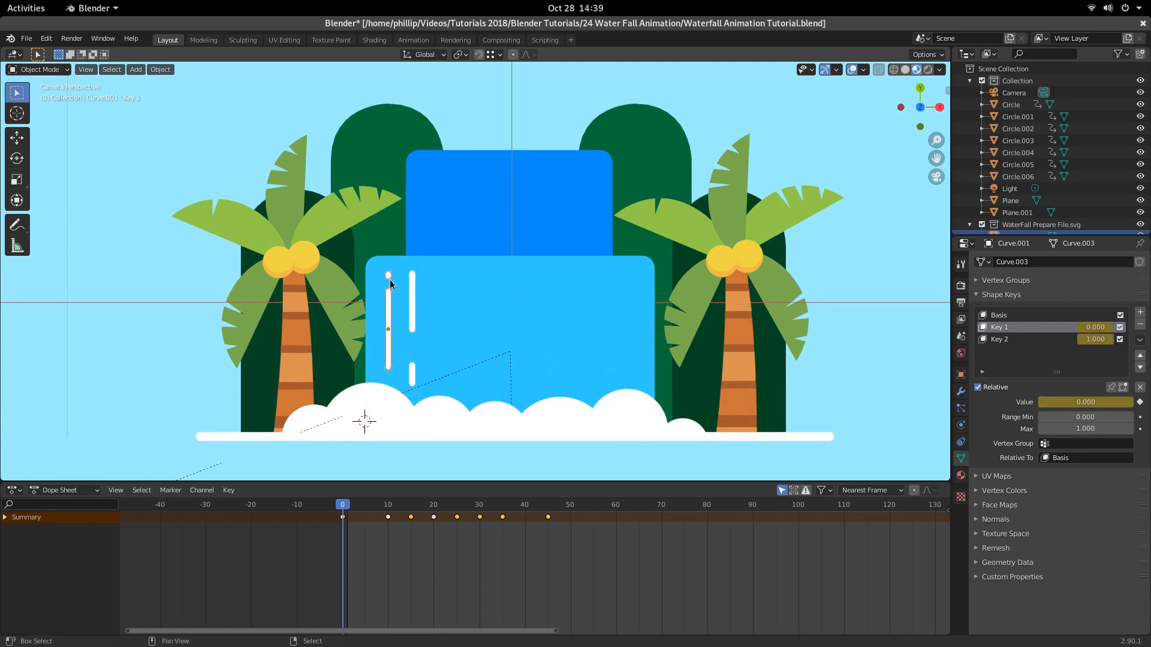
pyautogui.hotkey('shift', 'd')
pyautogui.click(441, 278)
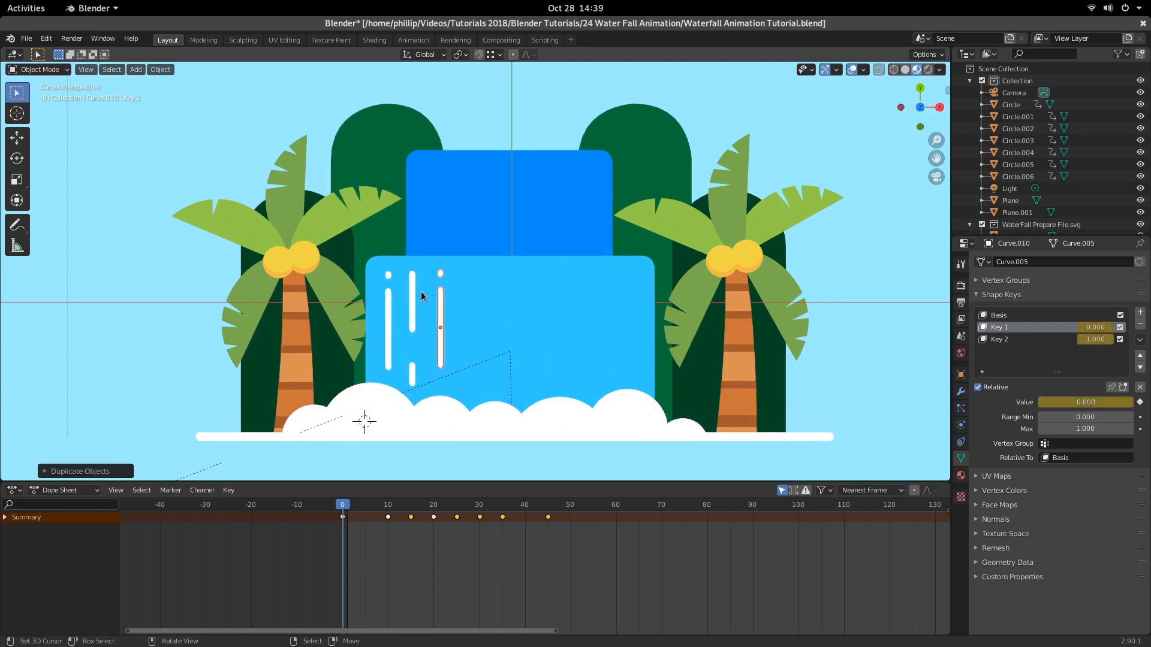
# Step: Duplicate the second column's two streaks about 0.13 m to the right and shift the copies' keyframes a few frames later
pyautogui.rightClick(414, 300)
pyautogui.hotkey('shift', 'd')
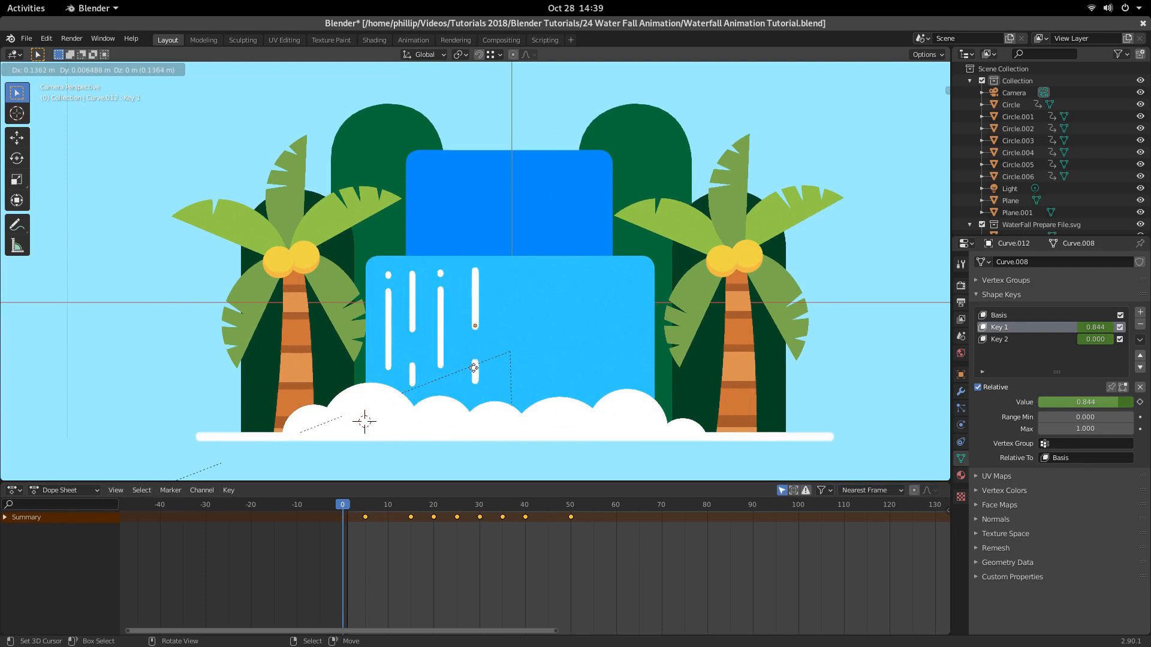
pyautogui.click(469, 369)
pyautogui.press('g')
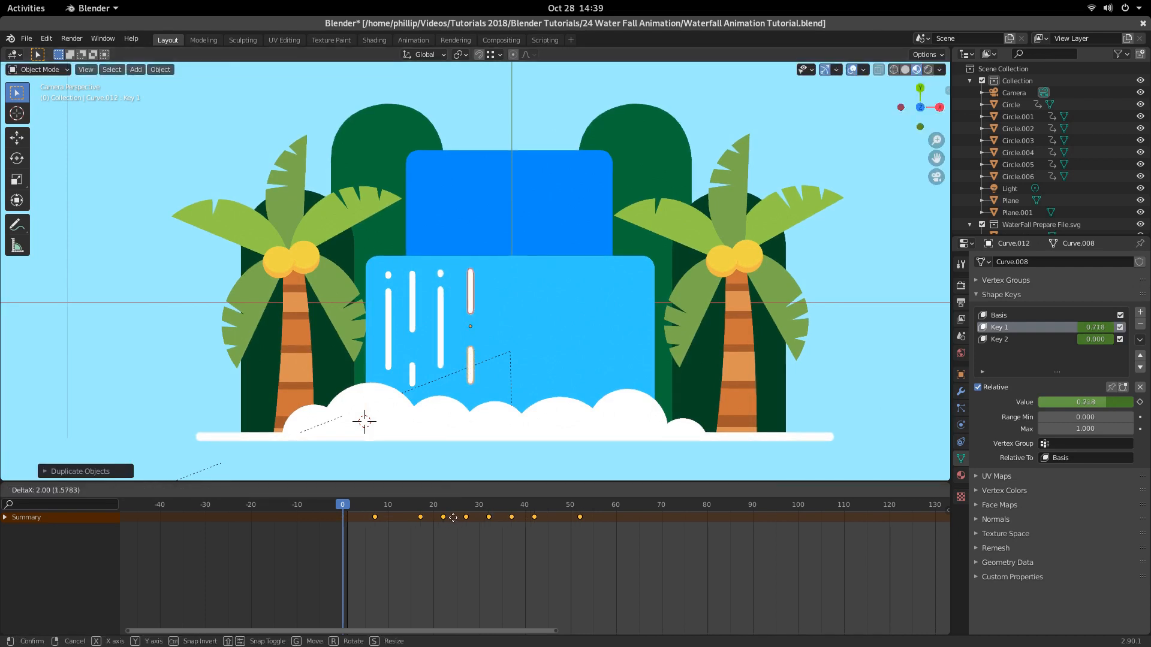
pyautogui.click(461, 521)
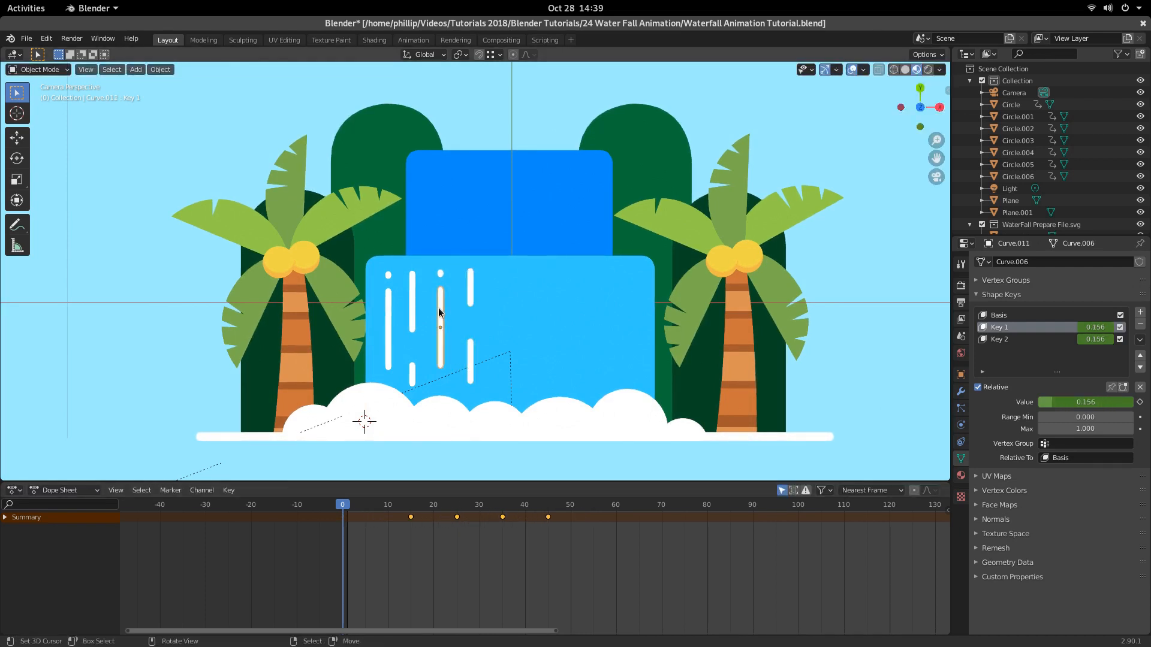
# Step: Duplicate the third column's two streaks about 0.13 m to the right and shift the copies' keyframes 5 frames later
pyautogui.click(441, 275)
pyautogui.hotkey('shift', 'd')
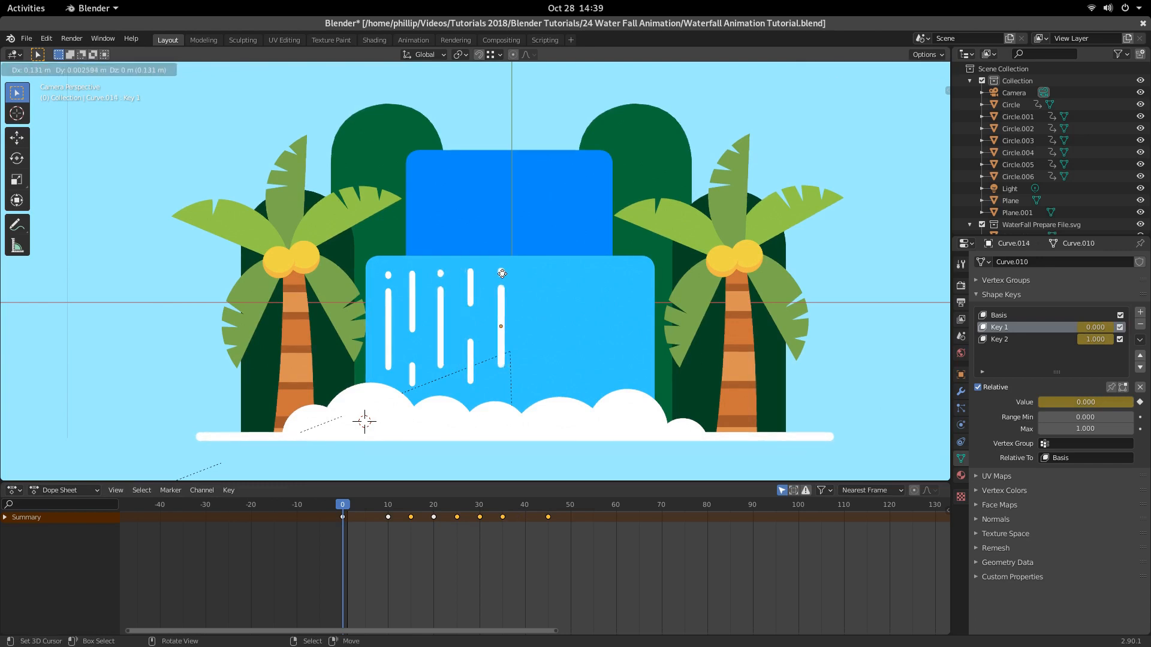
pyautogui.click(498, 275)
pyautogui.press('a')
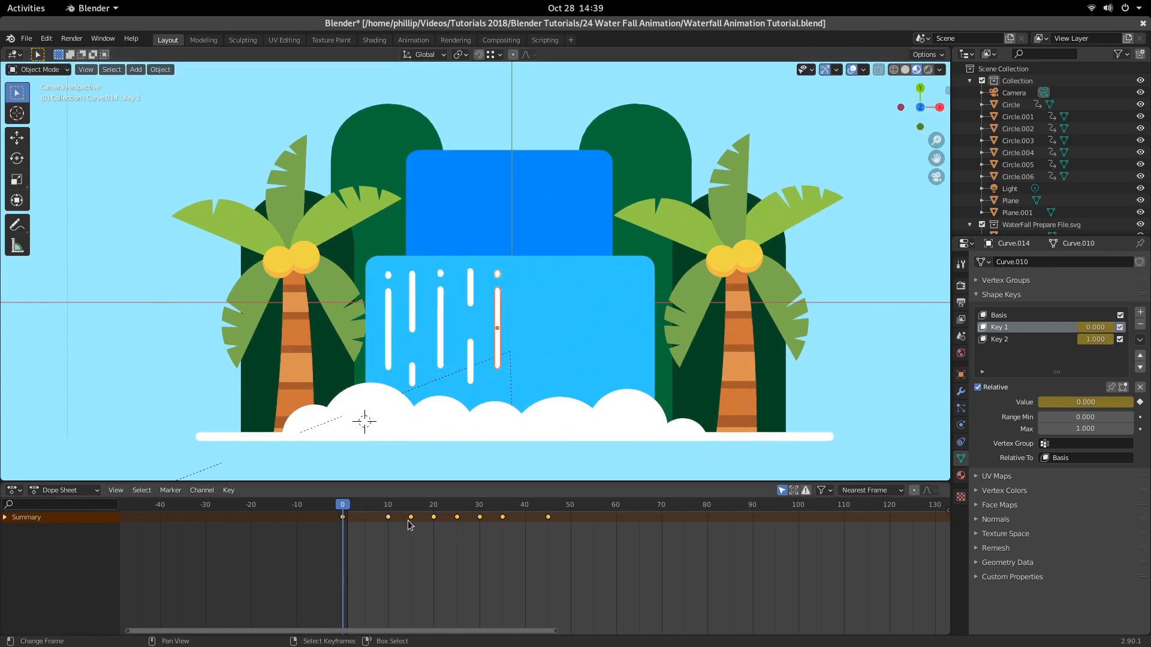
pyautogui.press('g')
pyautogui.click(433, 519)
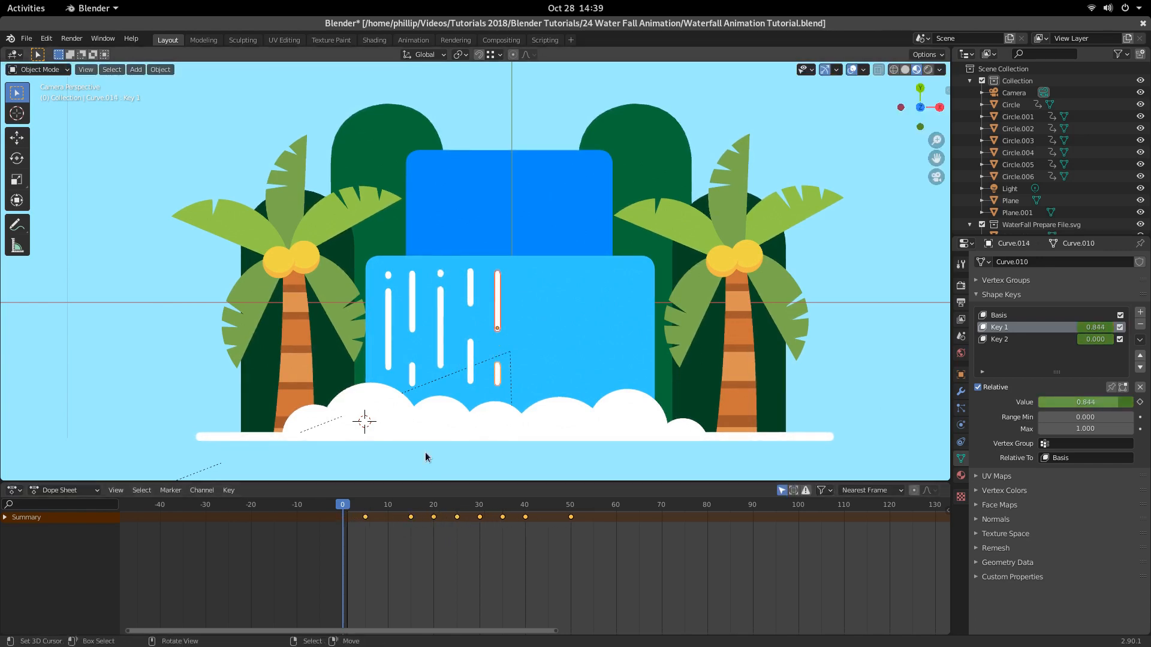
# Step: Duplicate the second and third columns' streaks to the right of the fifth column and shift the copies' keyframes 4 frames later
pyautogui.click(440, 295)
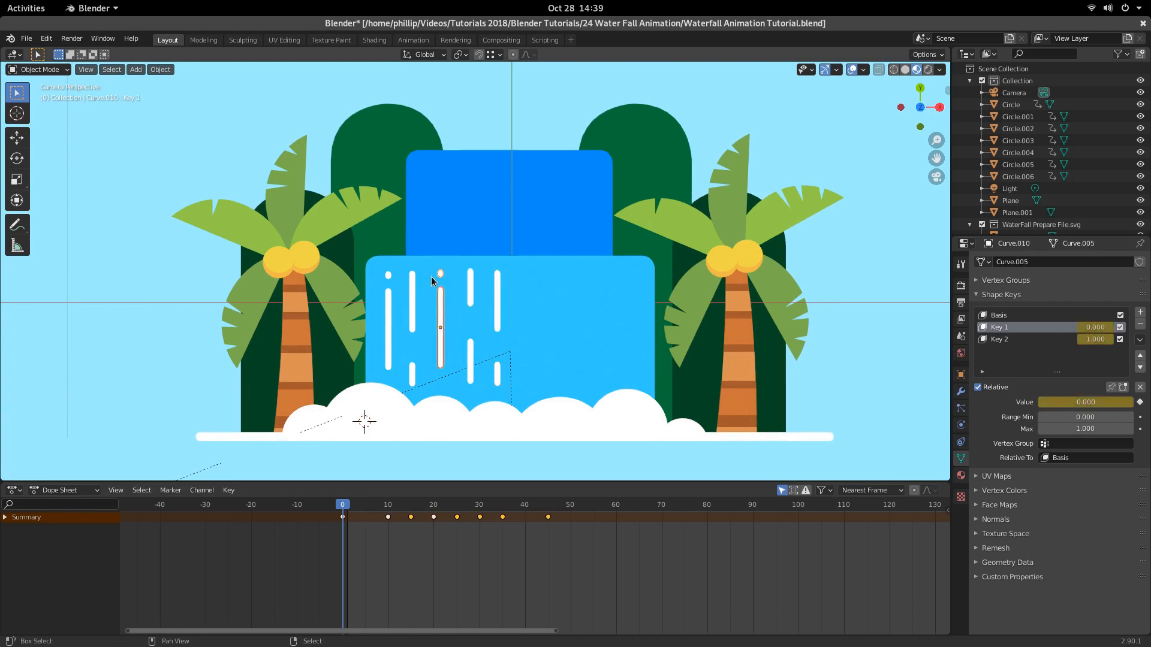
pyautogui.keyDown('shift'); pyautogui.click(412, 292); pyautogui.keyUp('shift')
pyautogui.hotkey('shift', 'd')
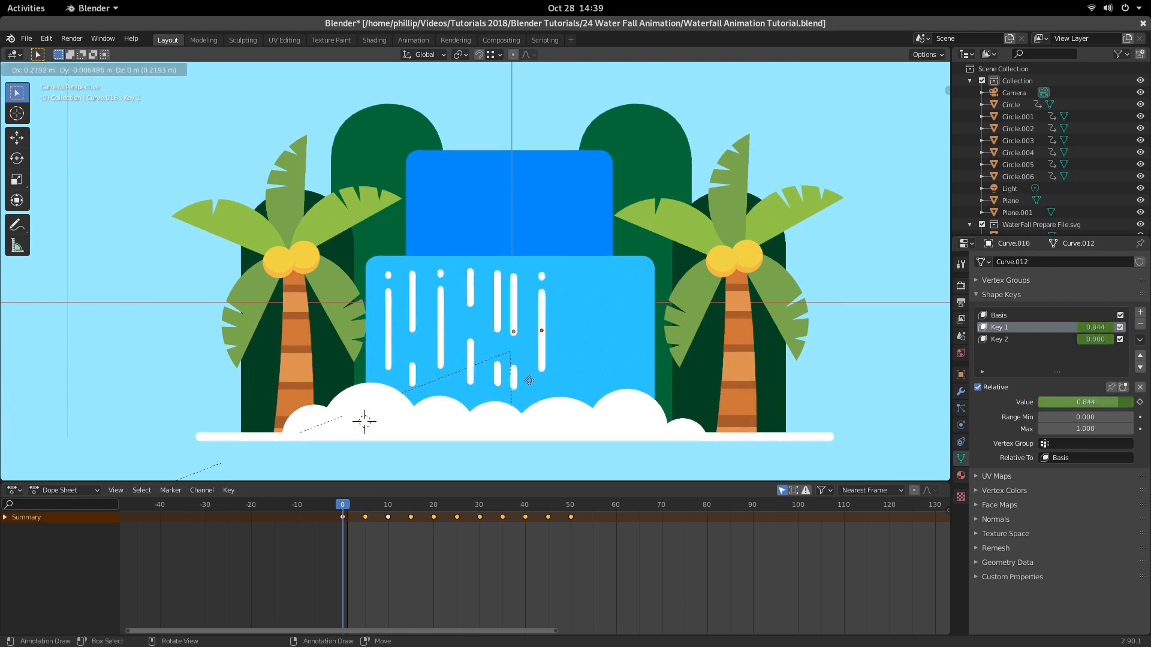
pyautogui.click(530, 378)
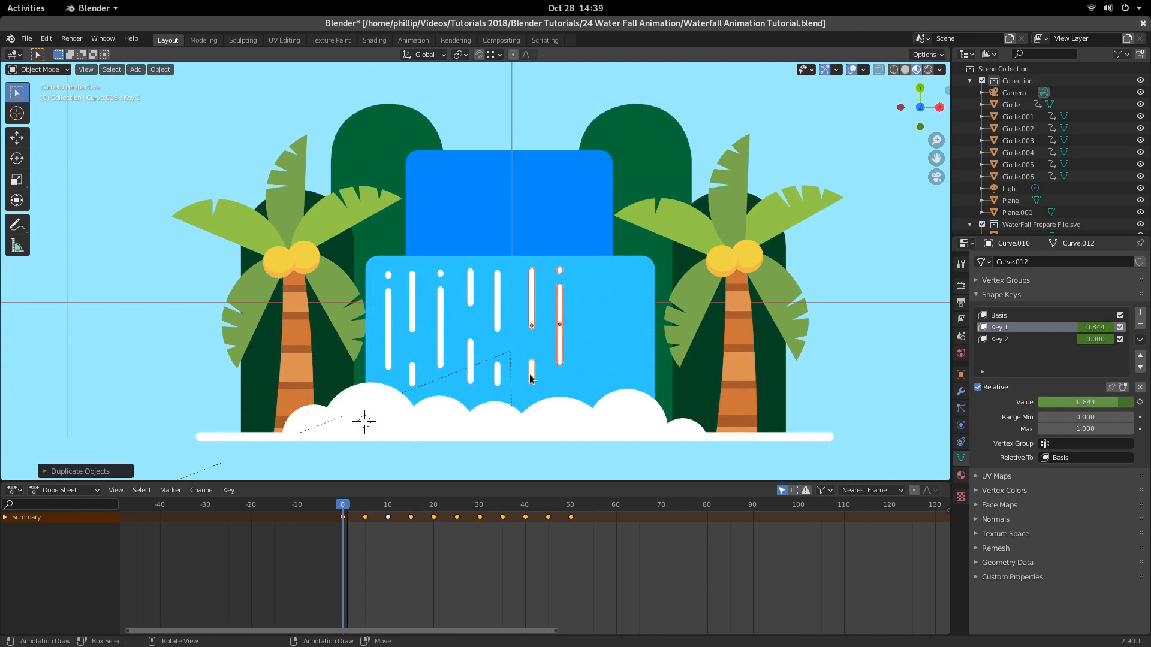
pyautogui.press('a')
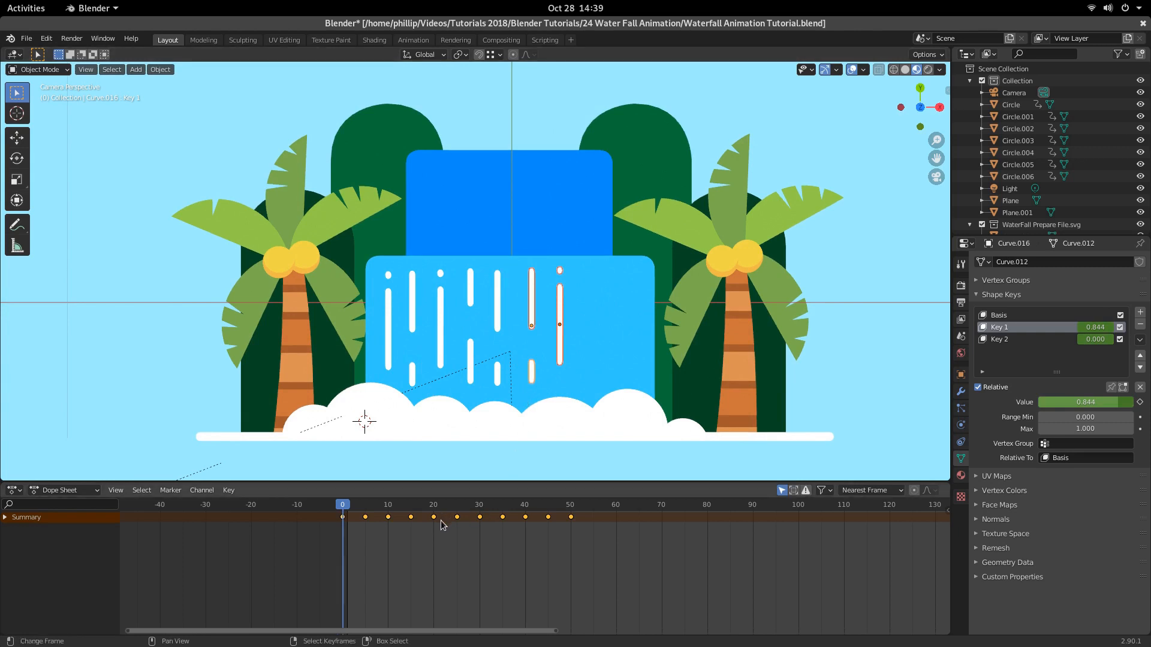
pyautogui.press('g')
pyautogui.click(462, 520)
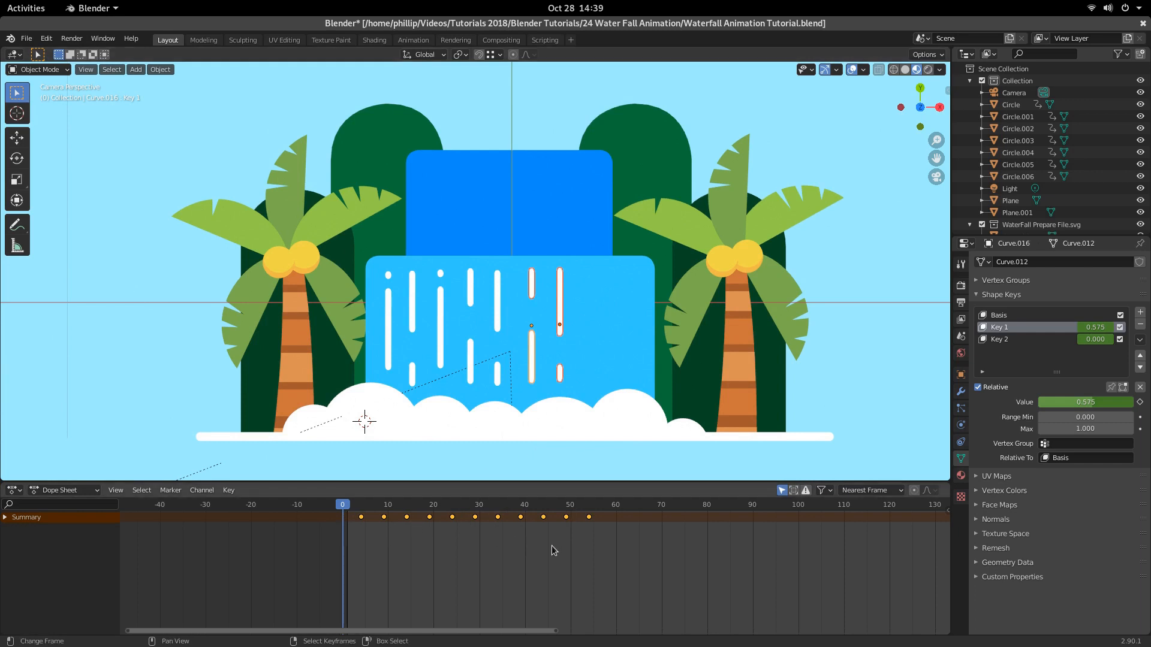
# Step: Stretch the new columns' keyframe timing from frame 0 so the last key falls on frame 59, and play the animation
pyautogui.press('s')
pyautogui.click(641, 548)
pyautogui.press('space')
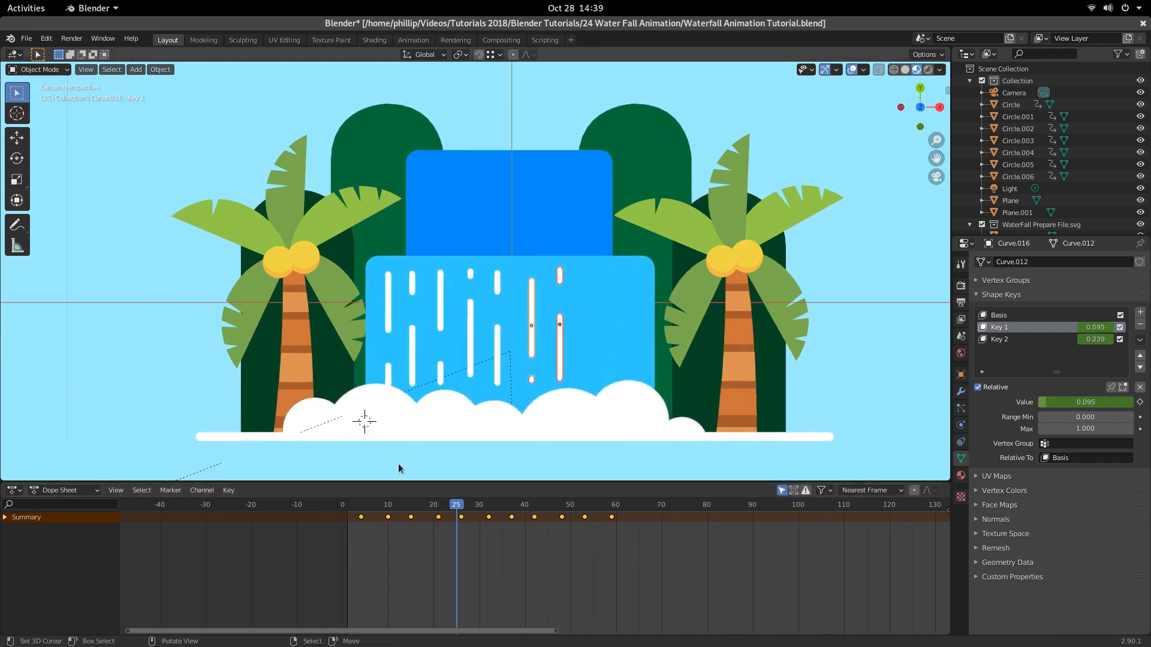
# Step: Stretch the second and third columns' keyframes from frame 0 so the last key falls on frame 62, and review the playback
pyautogui.click(440, 375)
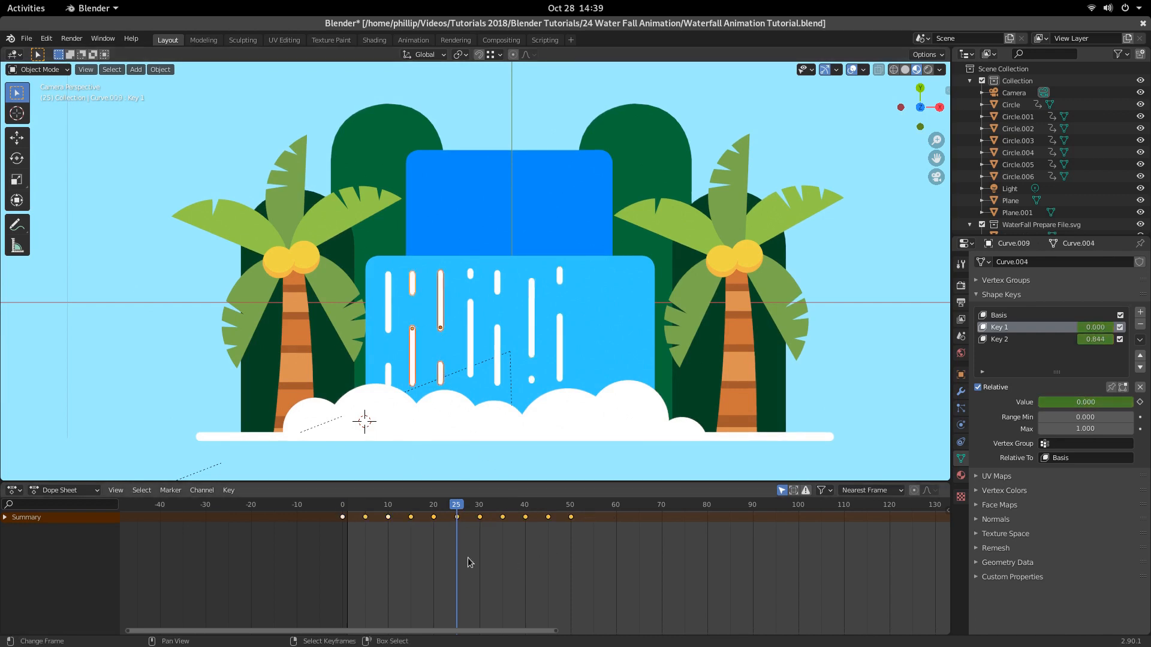
pyautogui.press('s')
pyautogui.rightClick(422, 559)
pyautogui.hotkey('shift', 'Left')
pyautogui.press('s')
pyautogui.click(655, 582)
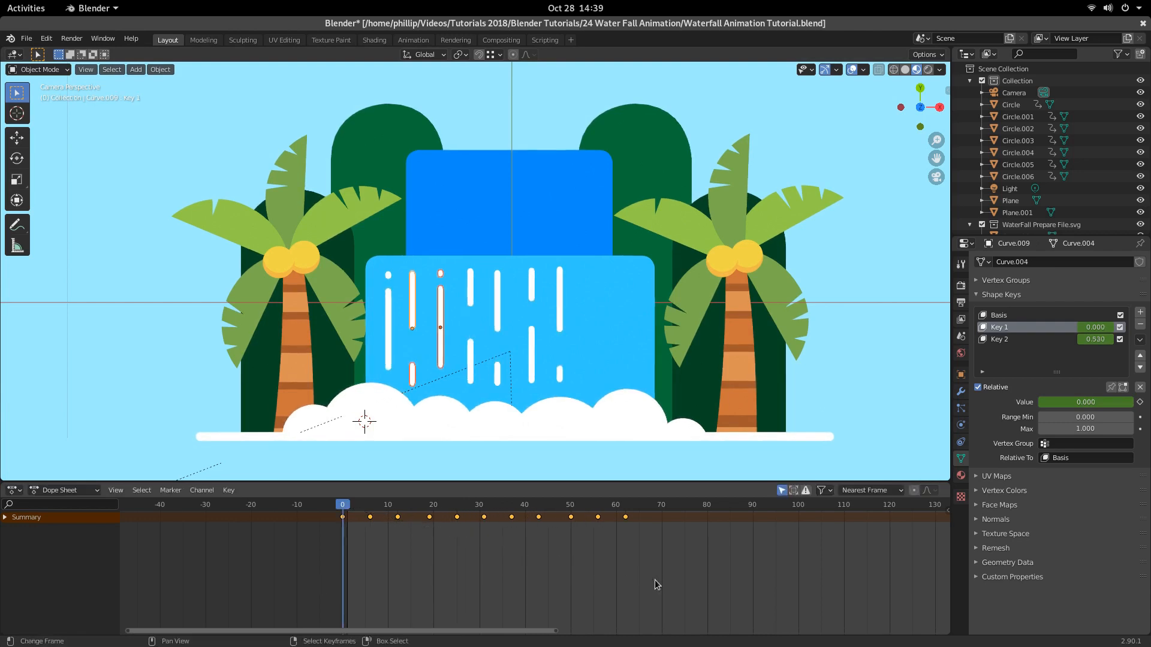
pyautogui.press('space')
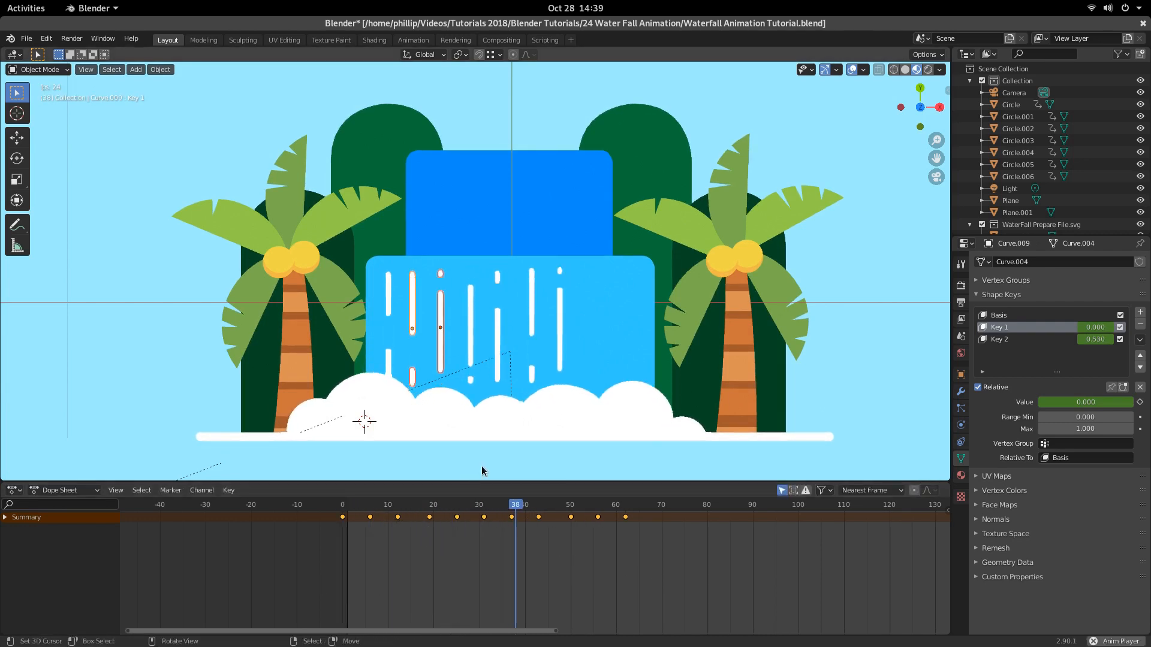
pyautogui.click(566, 368)
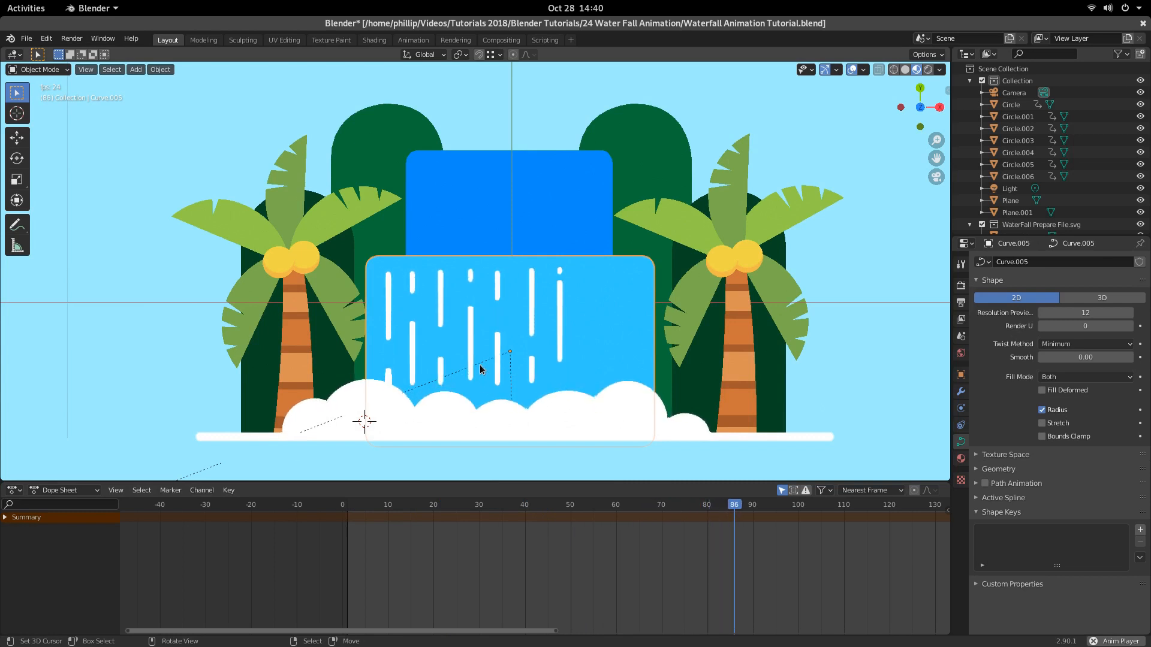
pyautogui.press('space')
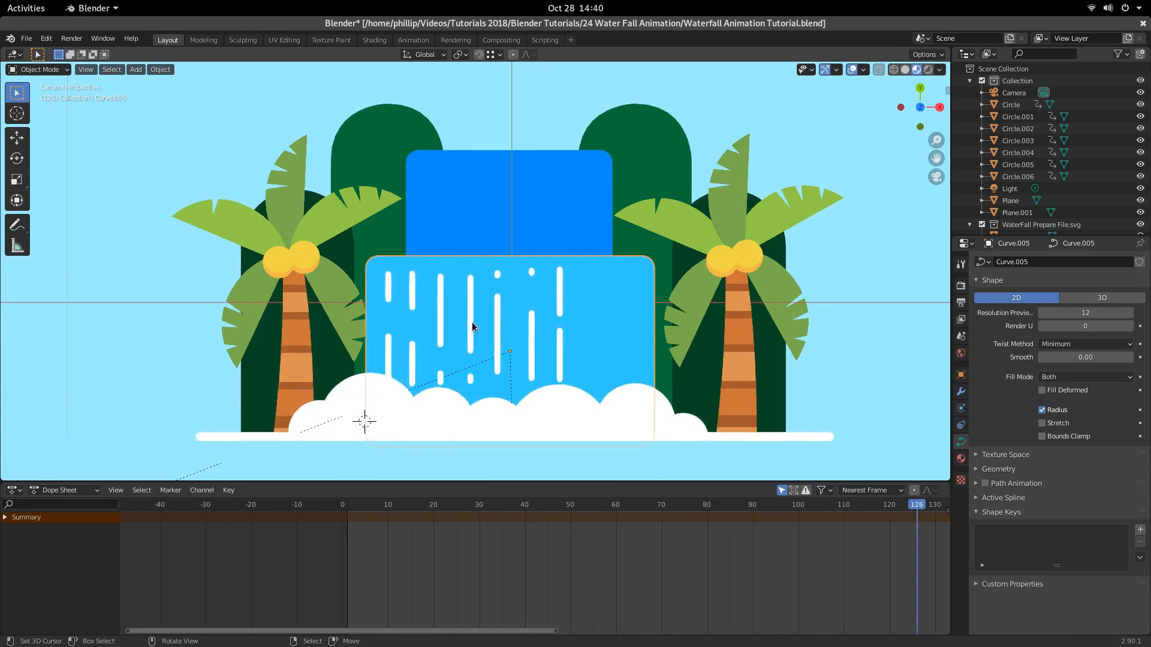
# Step: Delete one streak from the fourth column and one from the second column, playing the animation to check them
pyautogui.click(472, 327)
pyautogui.press('x')
pyautogui.click(472, 326)
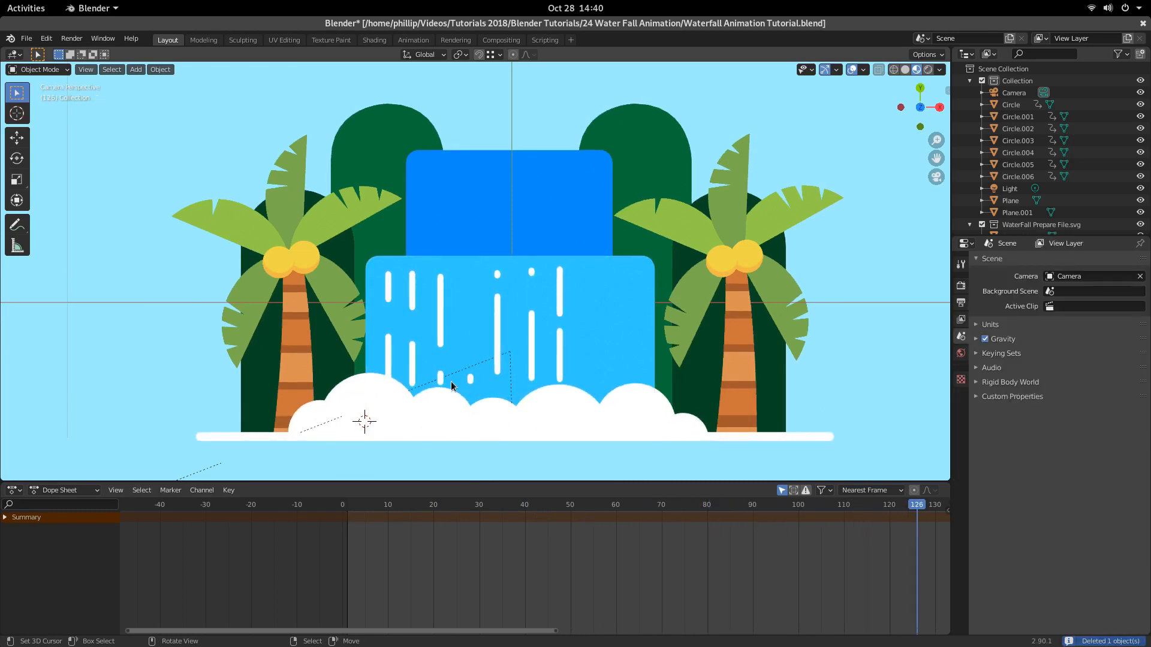
pyautogui.press('space')
pyautogui.press('space')
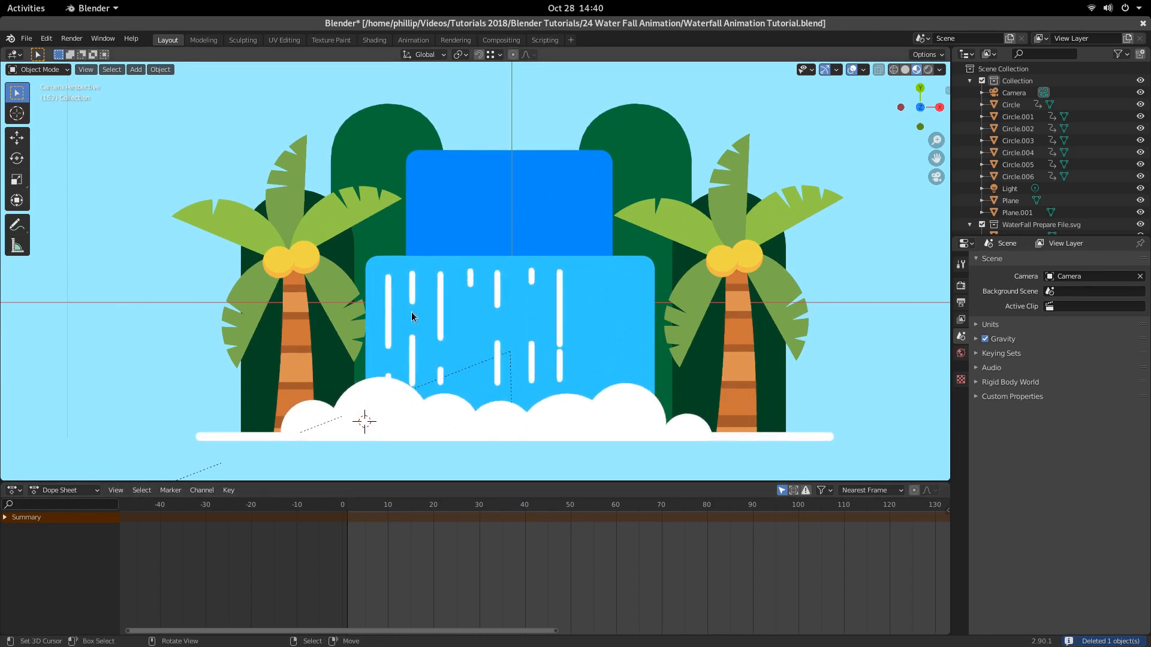
pyautogui.click(411, 308)
pyautogui.press('x')
pyautogui.click(411, 304)
pyautogui.press('space')
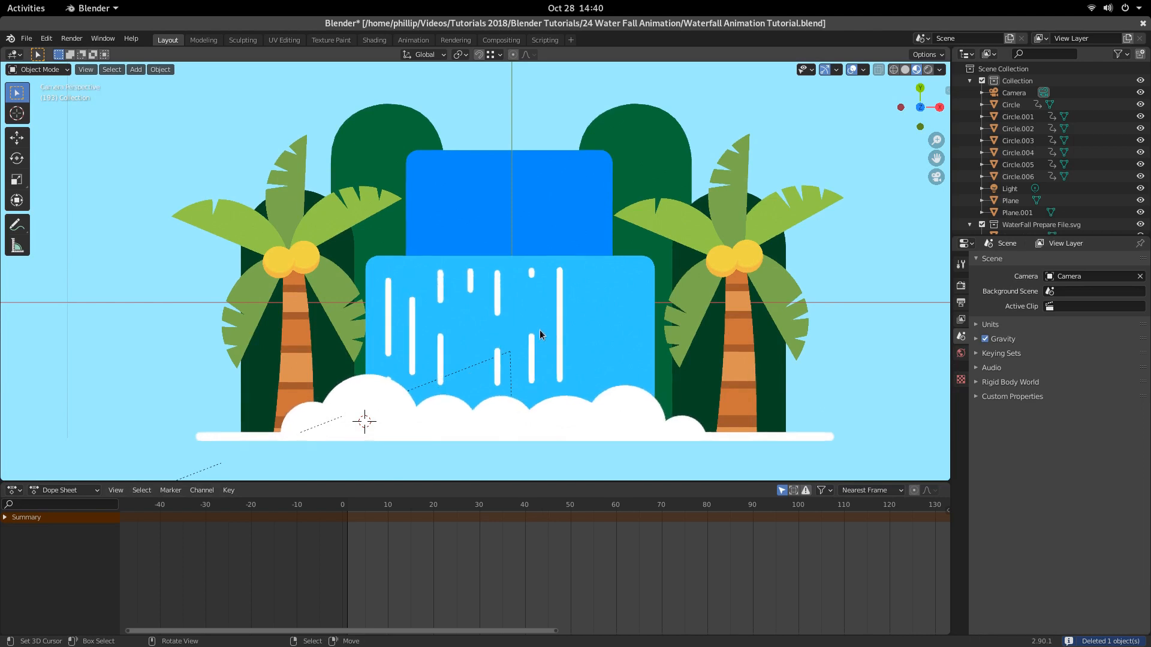
# Step: Duplicate the seventh column's streaks to the right as an eighth column in the lower waterfall
pyautogui.click(533, 352)
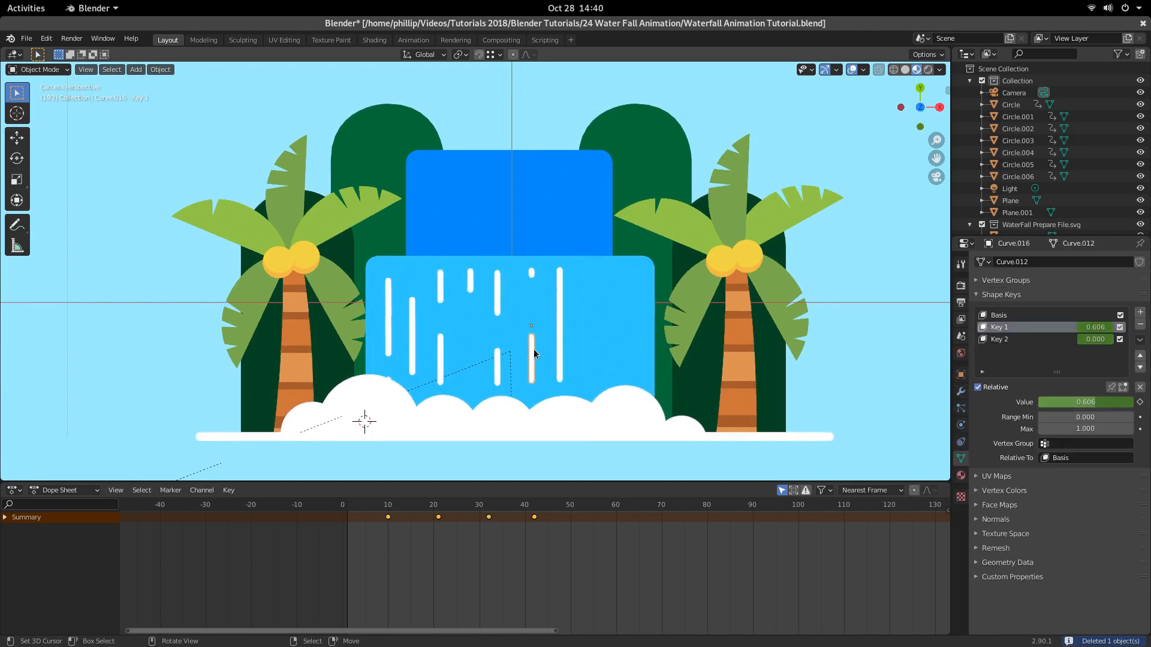
pyautogui.click(560, 334)
pyautogui.hotkey('shift', 'd')
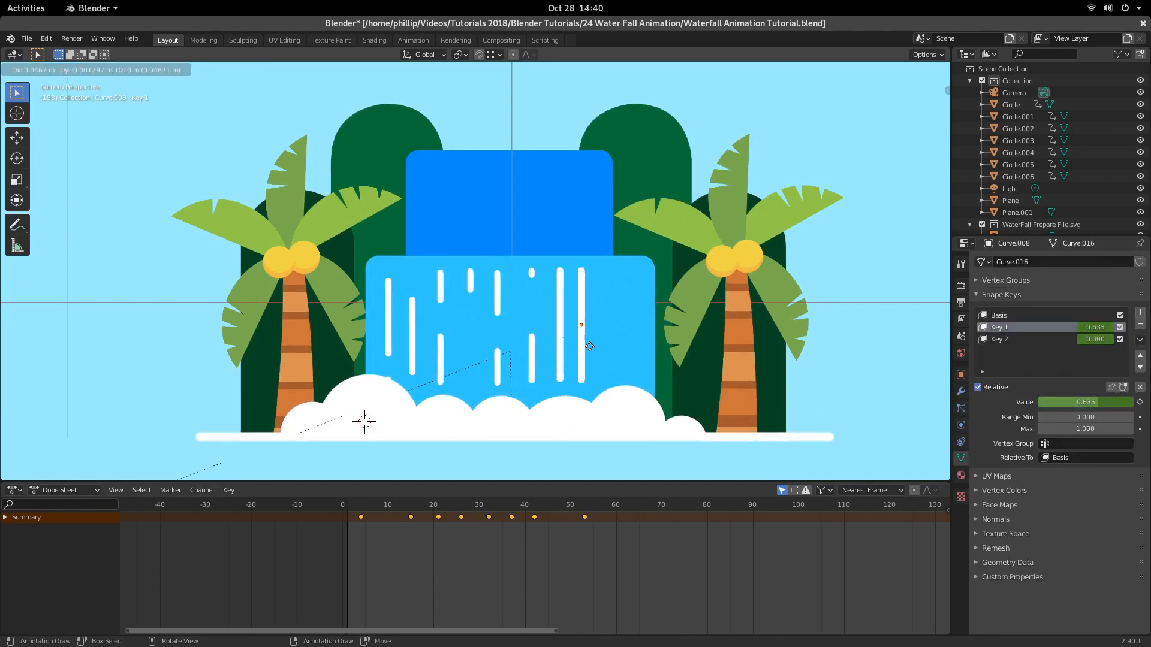
pyautogui.click(595, 347)
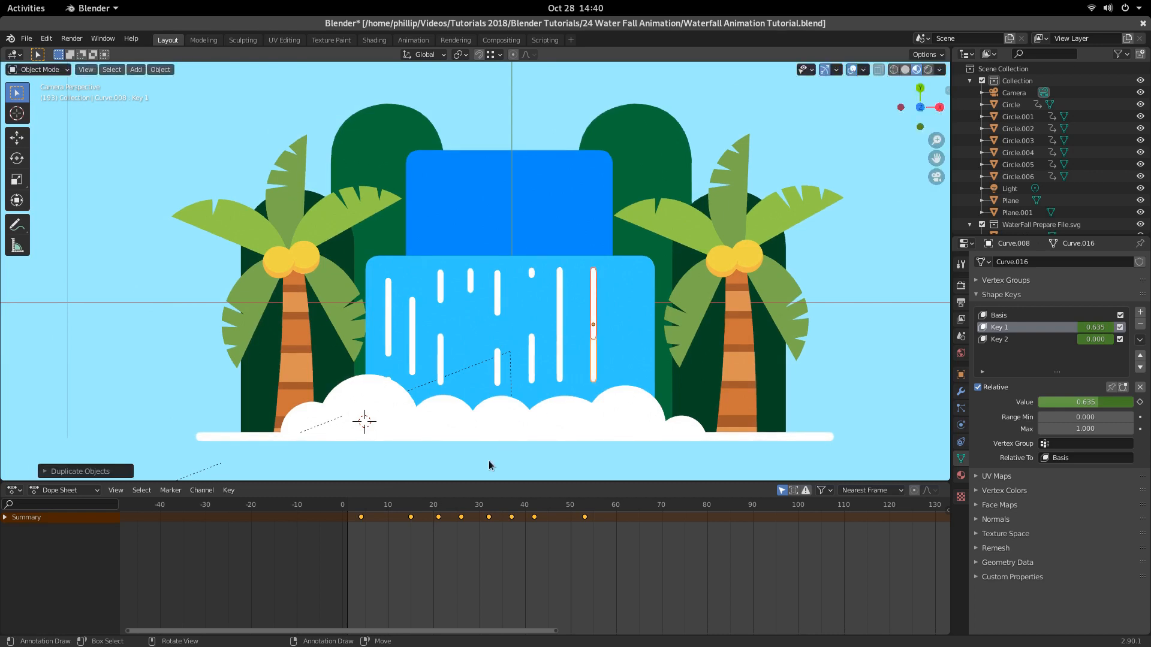
# Step: Compress the eighth column's keyframe timing from frame 0 by a factor of about 0.73 and play the animation
pyautogui.hotkey('shift', 'Left')
pyautogui.press('s')
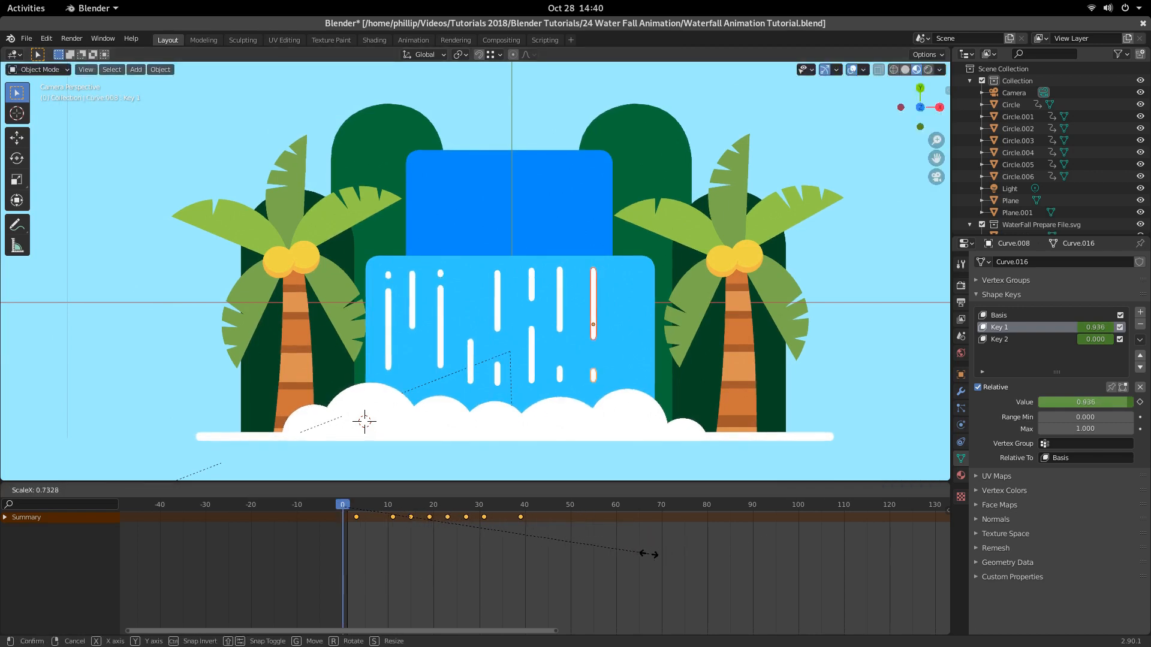
pyautogui.click(649, 554)
pyautogui.press('space')
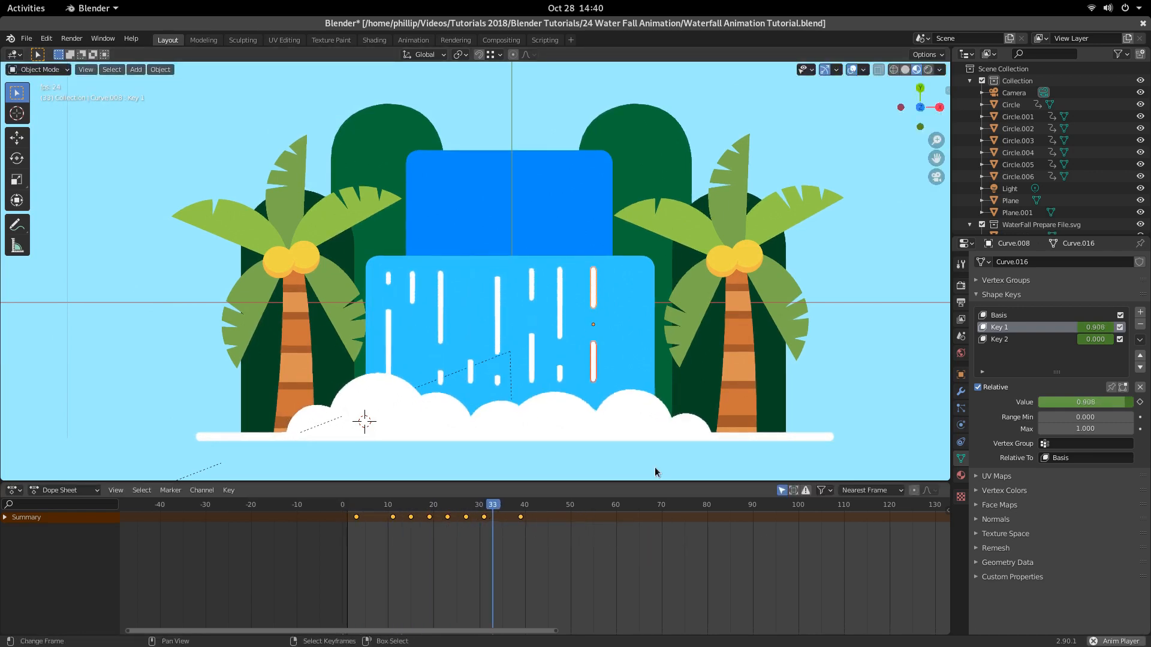
pyautogui.click(631, 364)
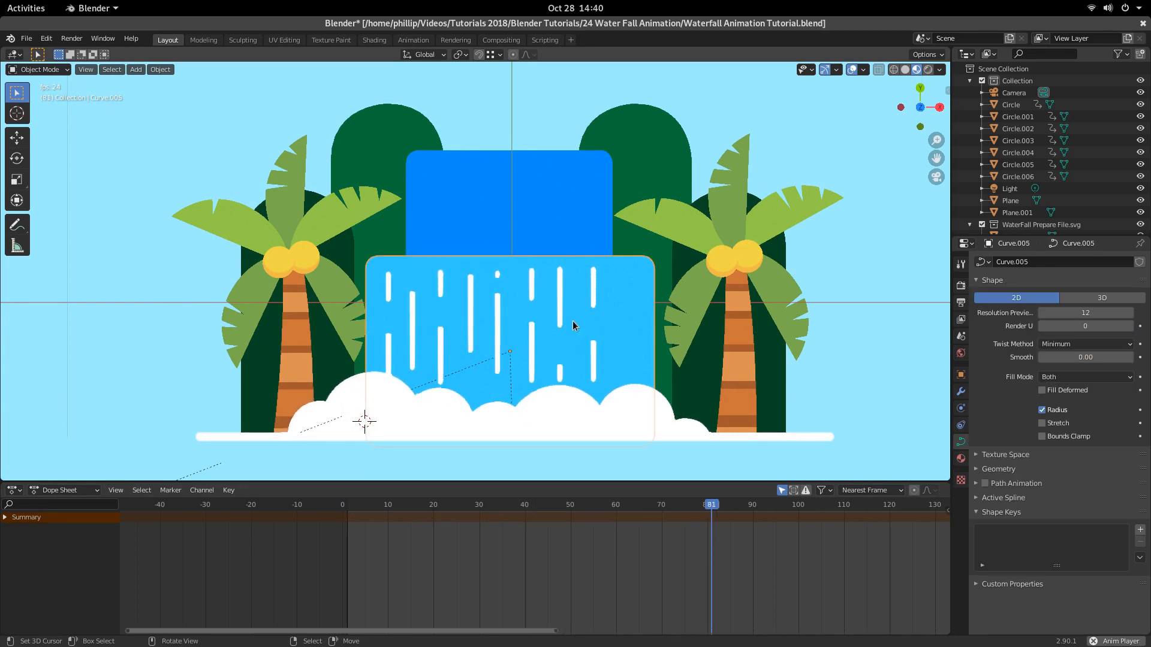
# Step: Duplicate the fourth column's remaining streak to the far right of the lower waterfall and watch the playback
pyautogui.click(471, 329)
pyautogui.hotkey('shift', 'd')
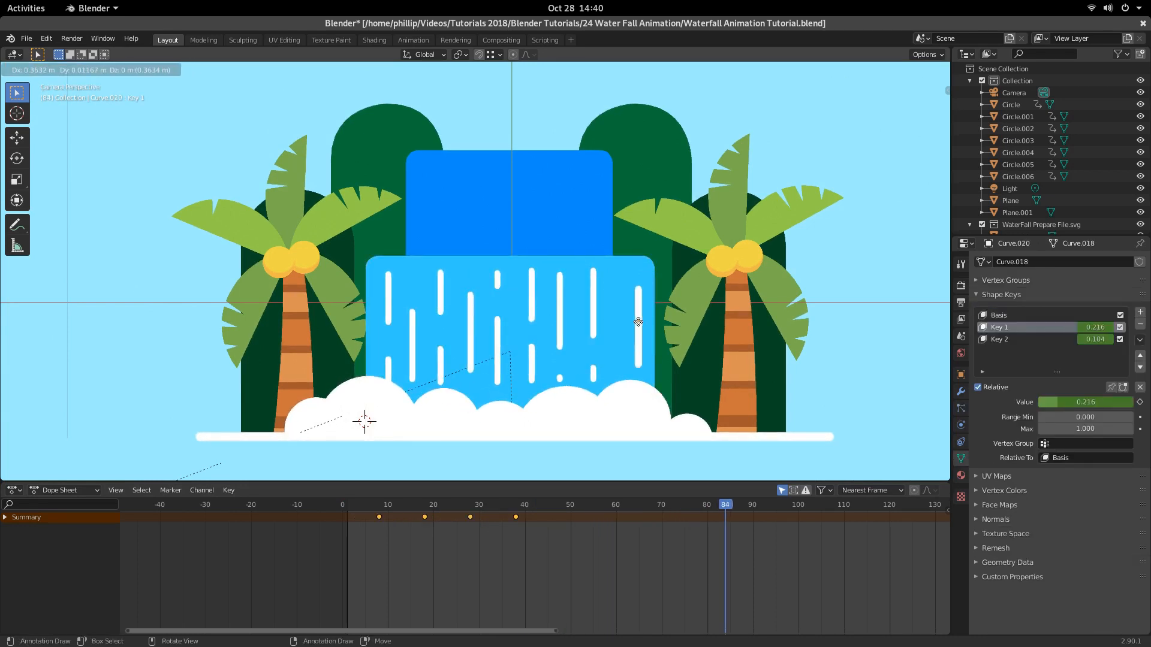
pyautogui.click(625, 321)
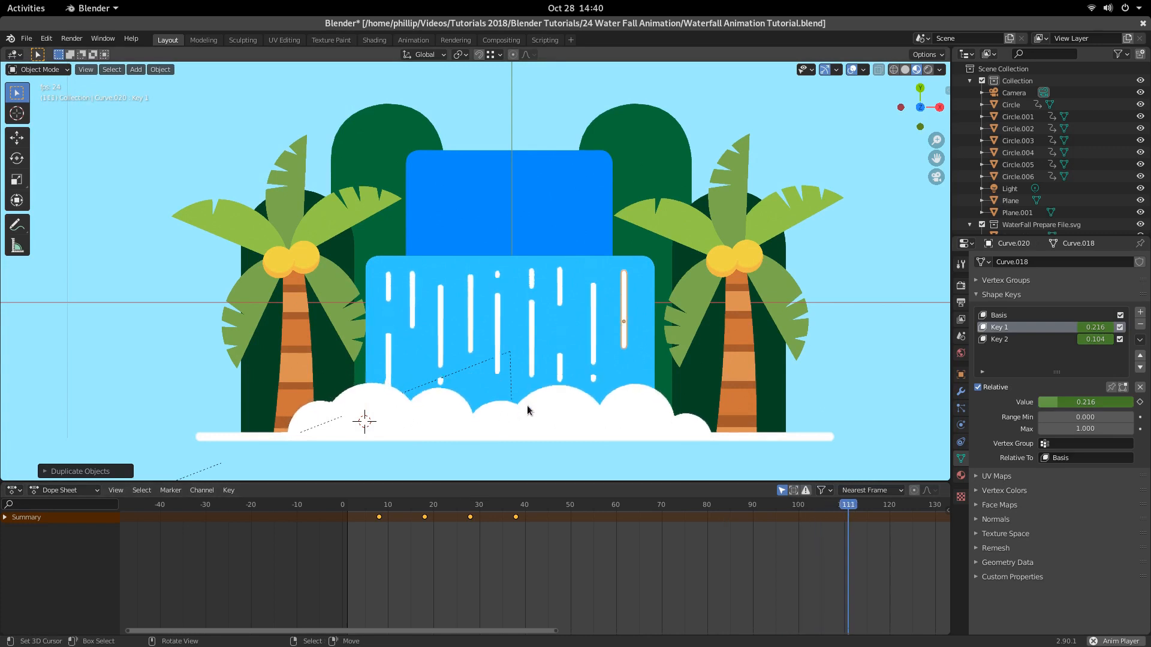
pyautogui.scroll(-2, 527, 405)
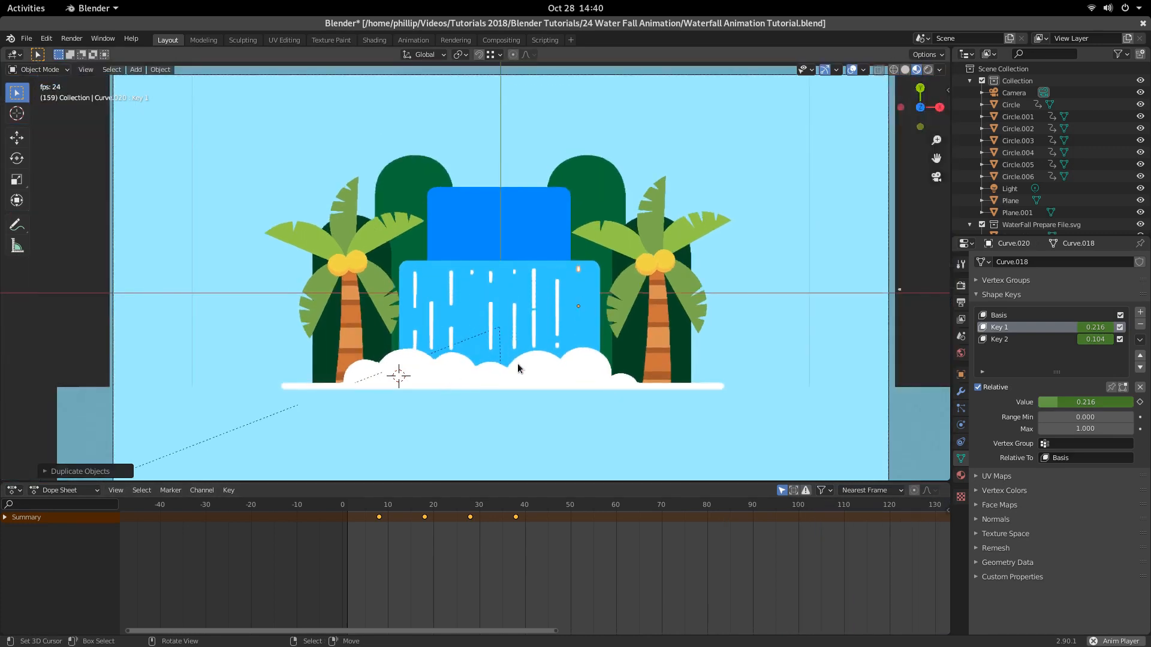
pyautogui.scroll(1, 477, 334)
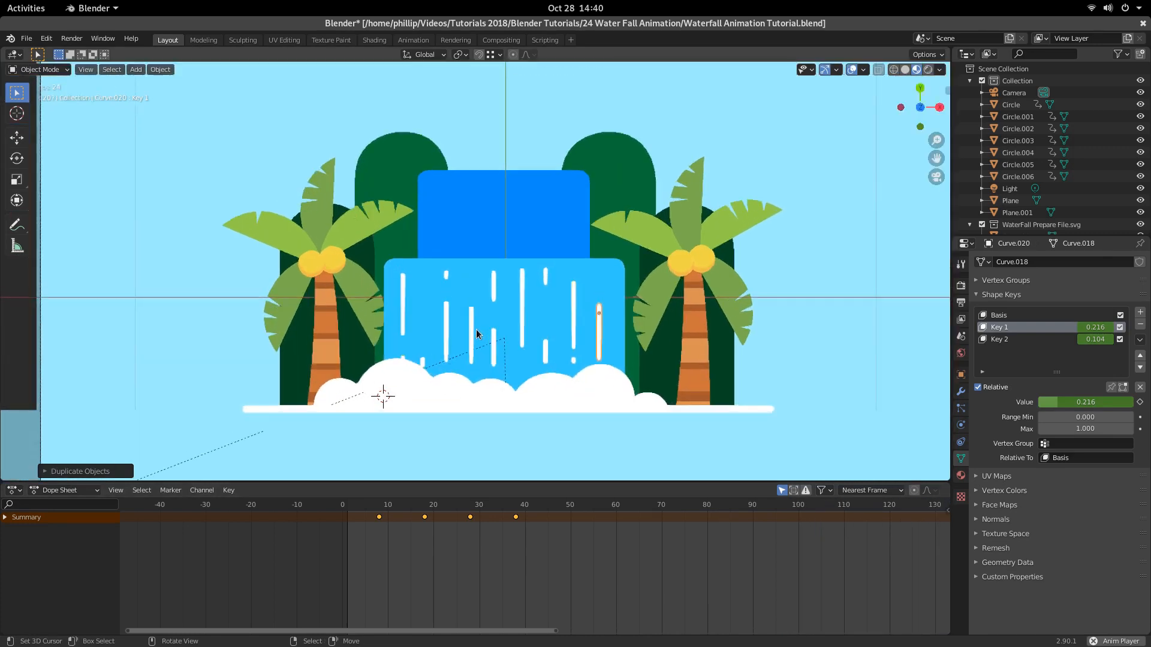
# Step: Duplicate the streaks of five columns, from the fourth to the eighth, up onto the upper waterfall
pyautogui.click(573, 327)
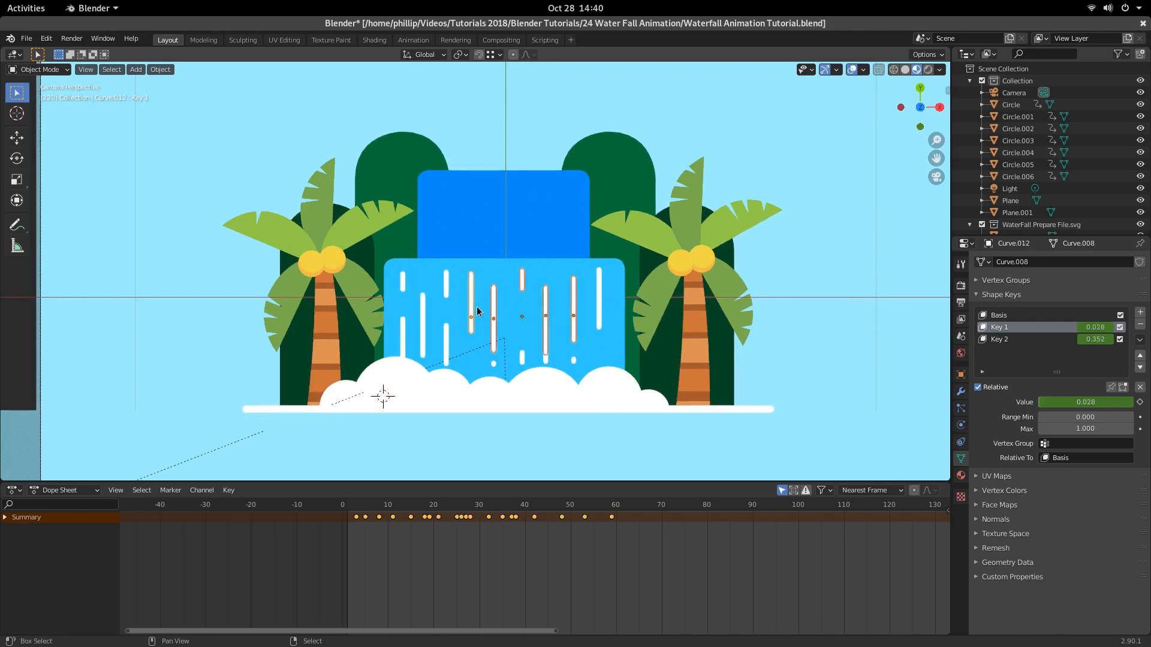
pyautogui.hotkey('shift', 'd')
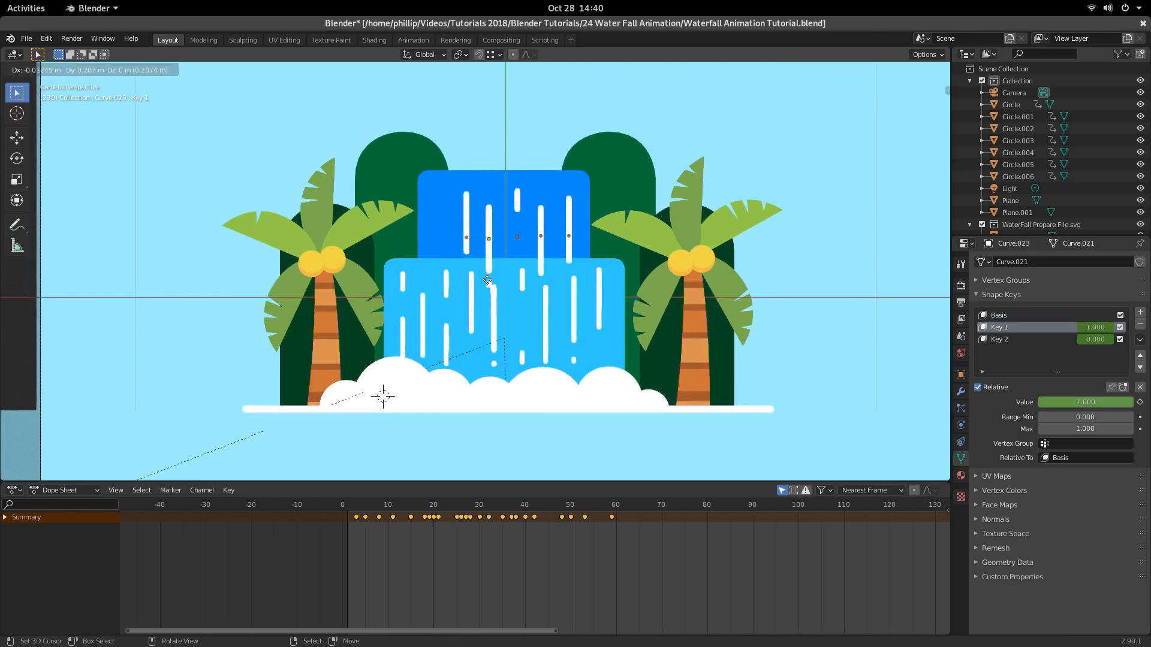
pyautogui.click(475, 274)
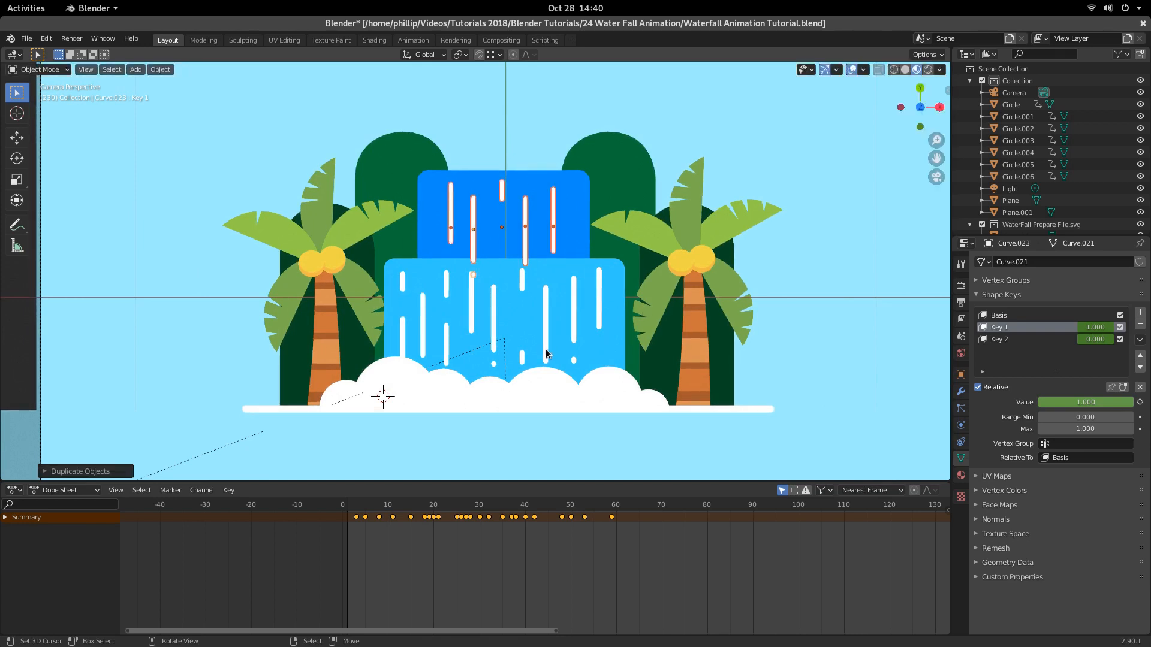
# Step: Shrink the upper waterfall's streaks along Y, move them up to fit inside it, and check the playback
pyautogui.press('s')
pyautogui.press('y')
pyautogui.click(528, 309)
pyautogui.press('g')
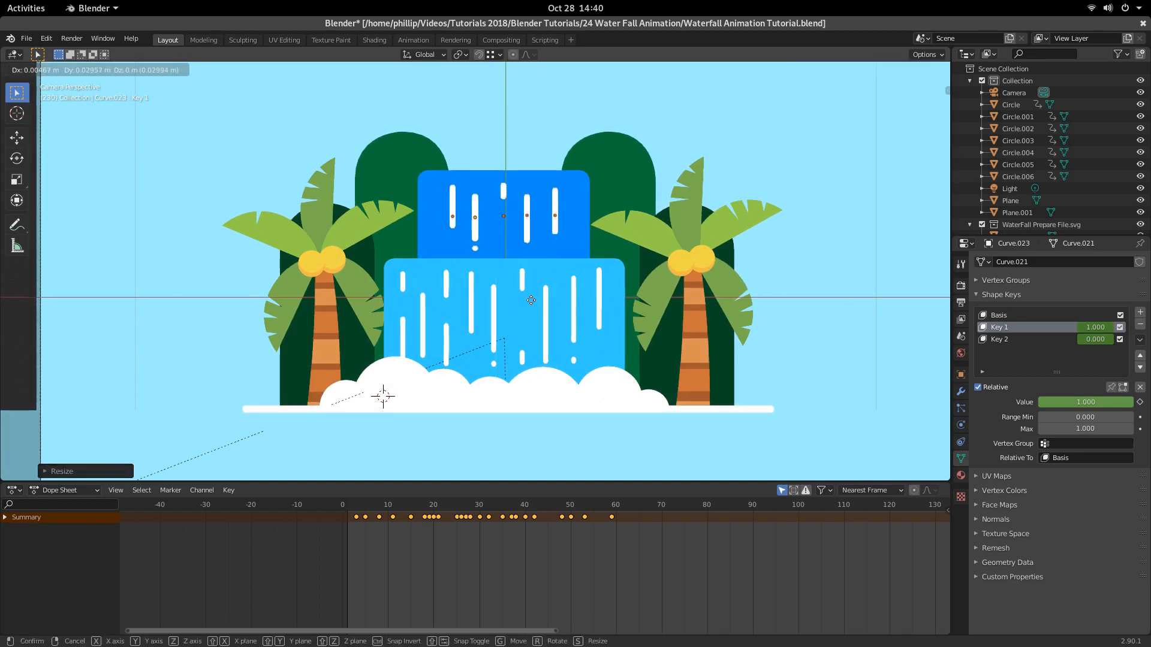
pyautogui.click(526, 301)
pyautogui.press('space')
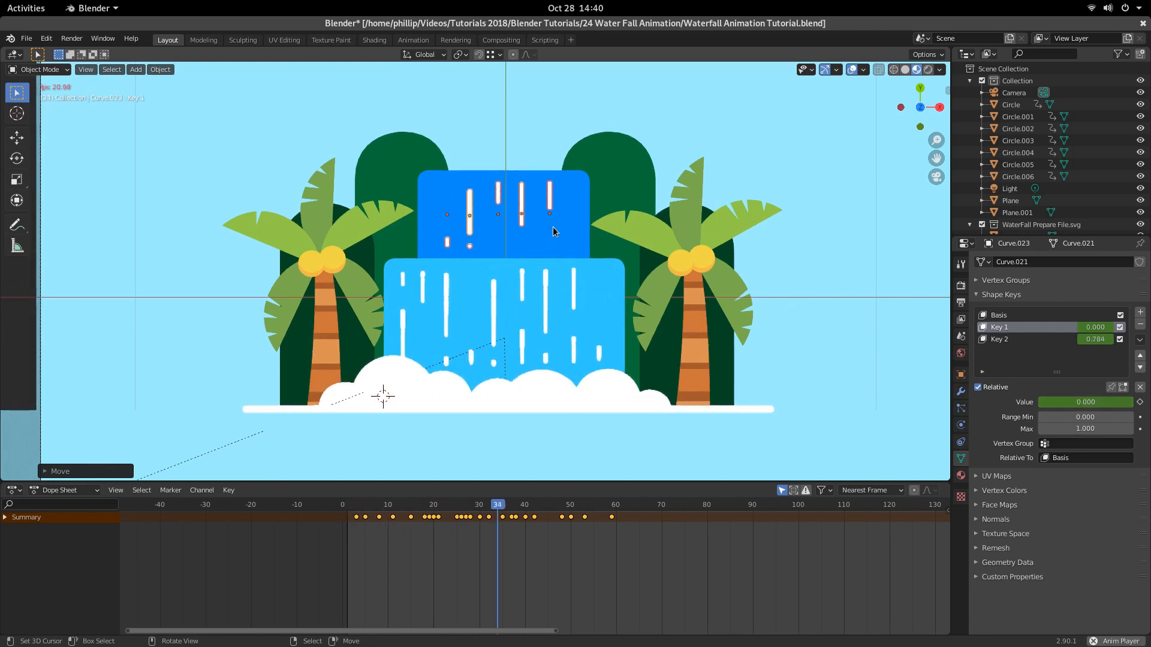
pyautogui.press('space')
# Step: Duplicate the upper waterfall's rightmost streak and place the copy about 0.05 m further right, near the waterfall's edge
pyautogui.click(551, 204)
pyautogui.hotkey('shift', 'd')
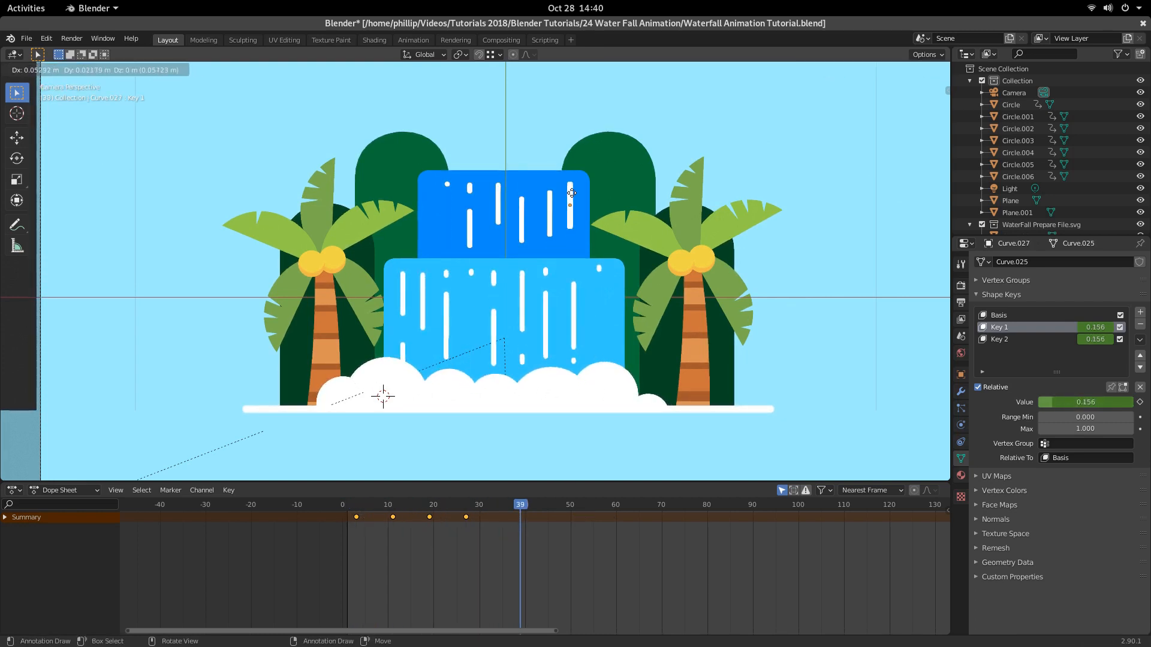
pyautogui.click(571, 191)
# Step: Shift the new right-edge streak's keyframes 5 frames later, nudge the streak down about 0.03 m and play the animation
pyautogui.press('g')
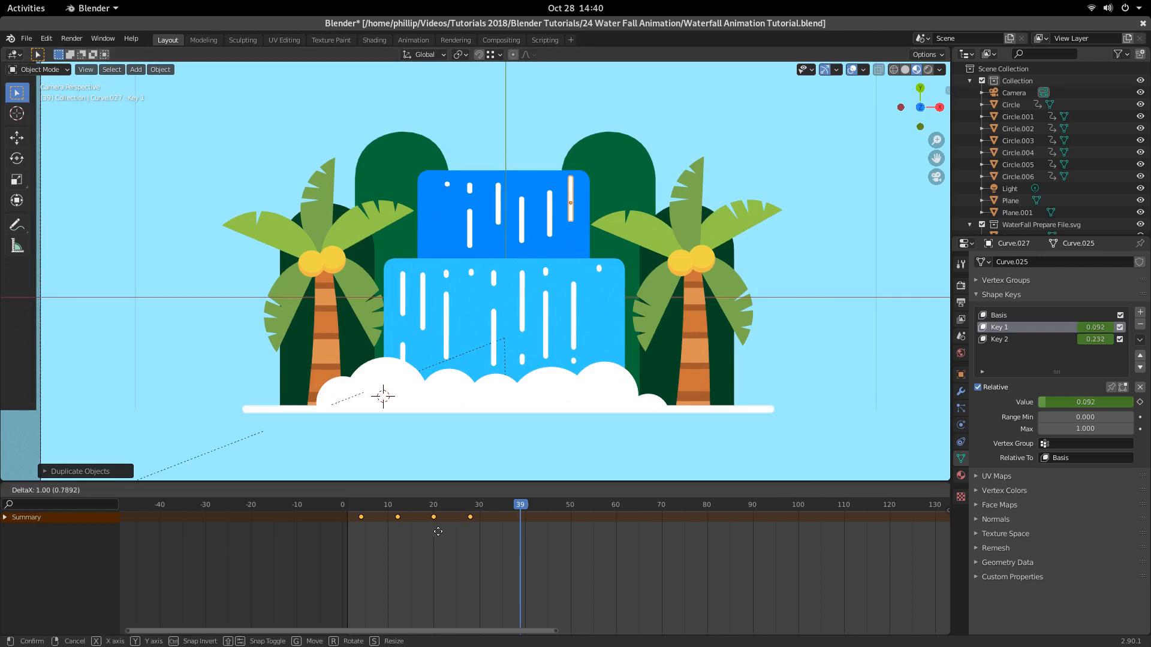
pyautogui.click(451, 531)
pyautogui.press('g')
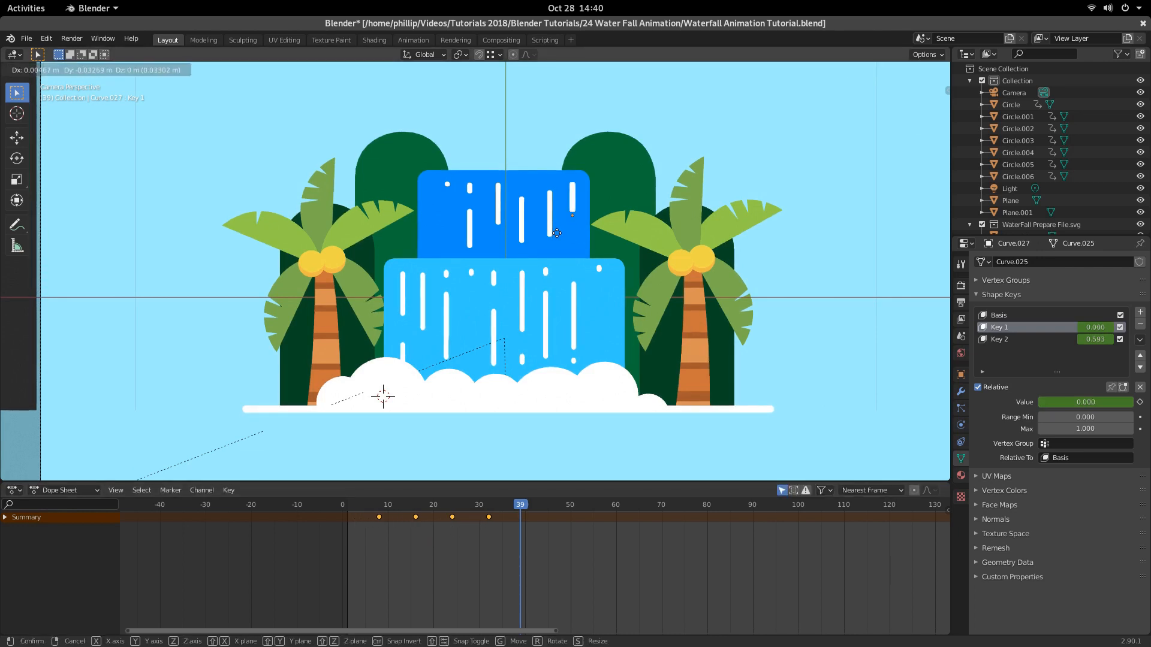
pyautogui.click(556, 241)
pyautogui.press('space')
# Step: Move the upper waterfall's leftmost streak about 0.01 m left and watch the playback of the whole scene
pyautogui.click(448, 227)
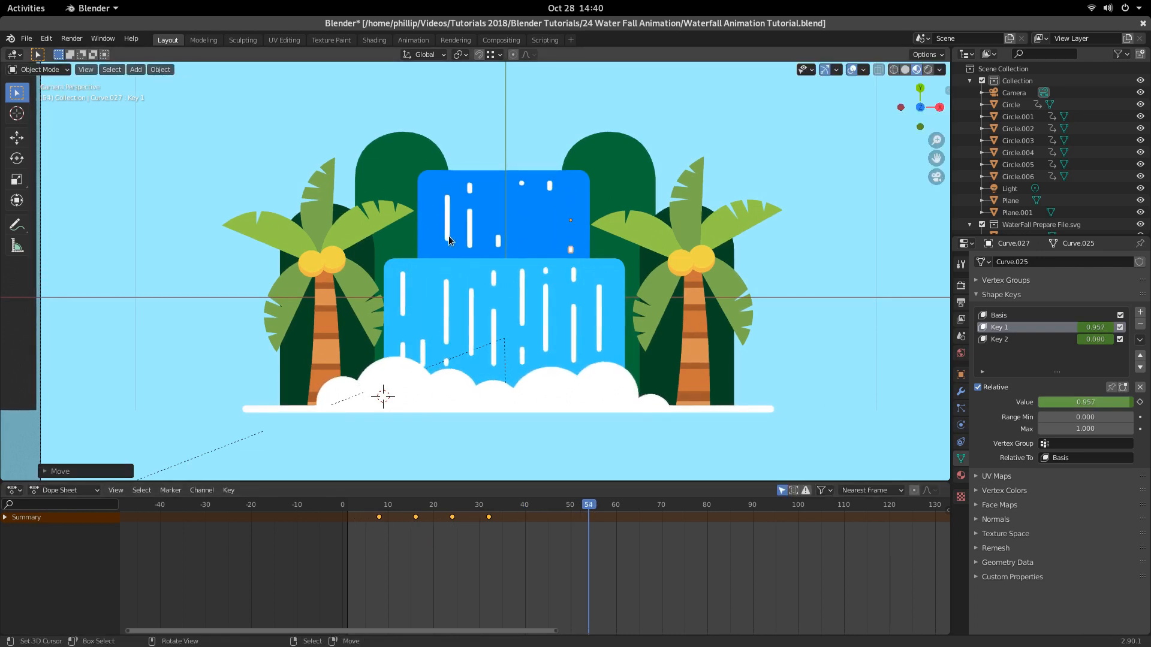
pyautogui.press('g')
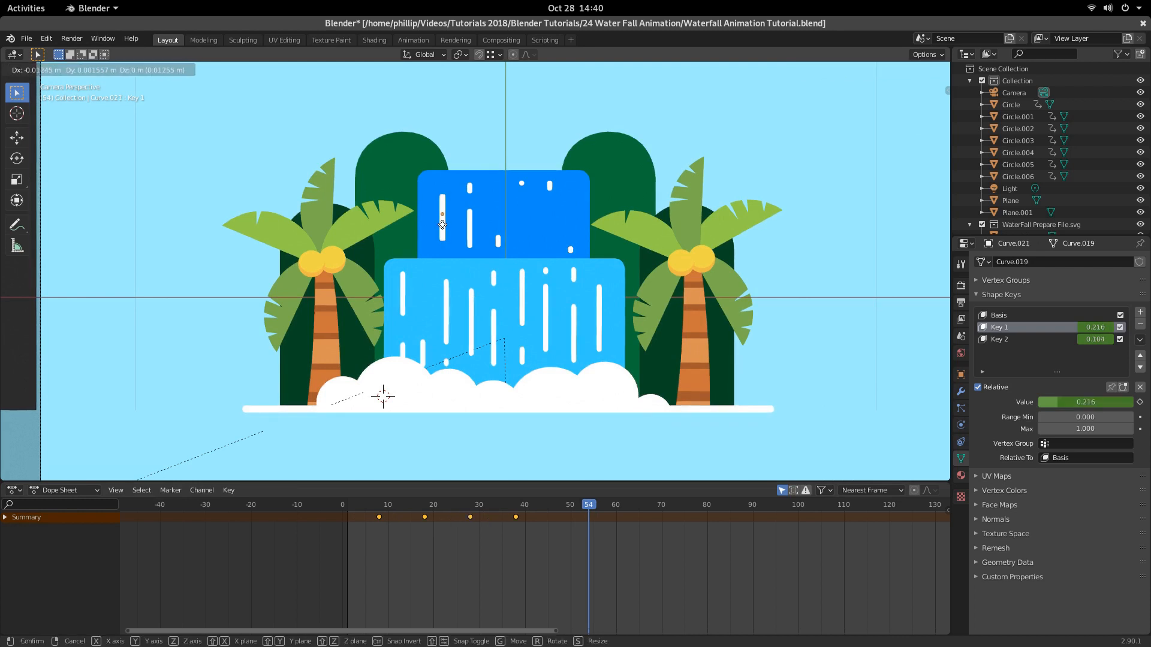
pyautogui.click(442, 226)
pyautogui.press('space')
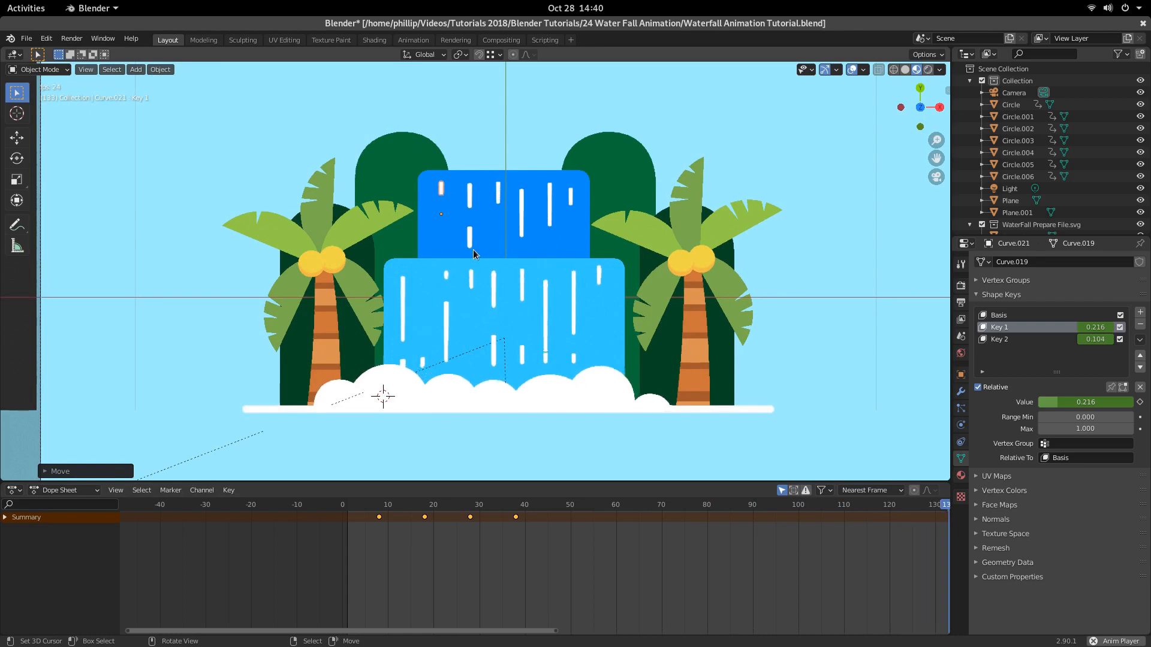
pyautogui.scroll(-2, 501, 219)
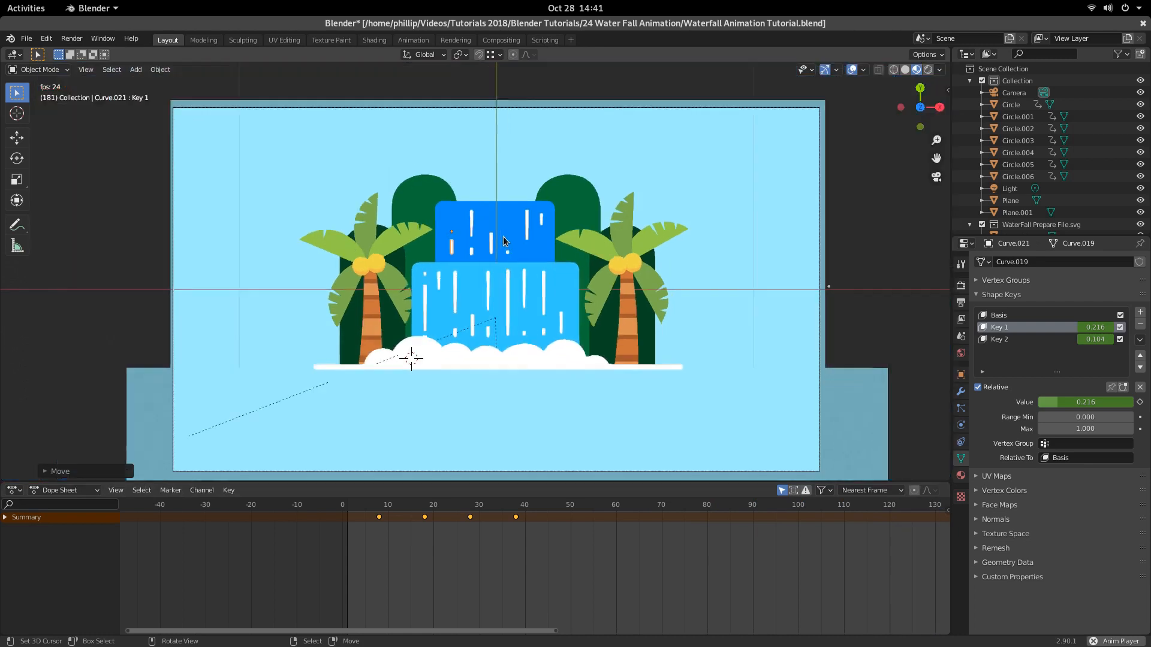
pyautogui.keyDown('shift'); pyautogui.moveTo(504, 229); pyautogui.dragTo(510, 267, button='middle'); pyautogui.keyUp('shift')
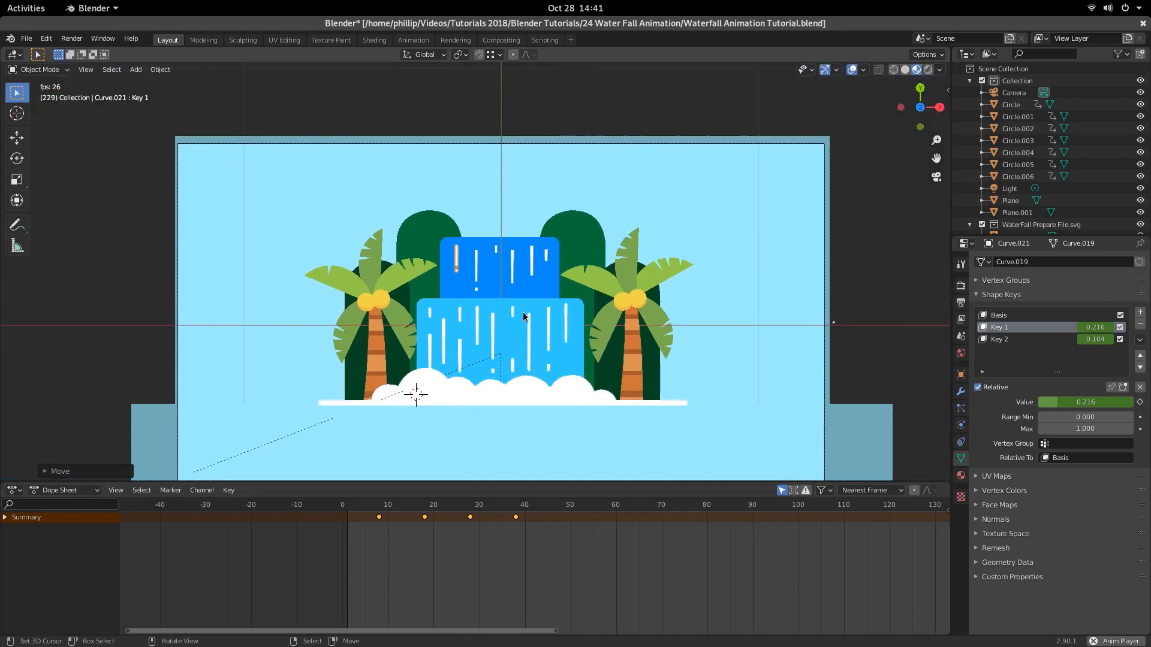
pyautogui.scroll(2, 538, 412)
pyautogui.scroll(-2, 536, 411)
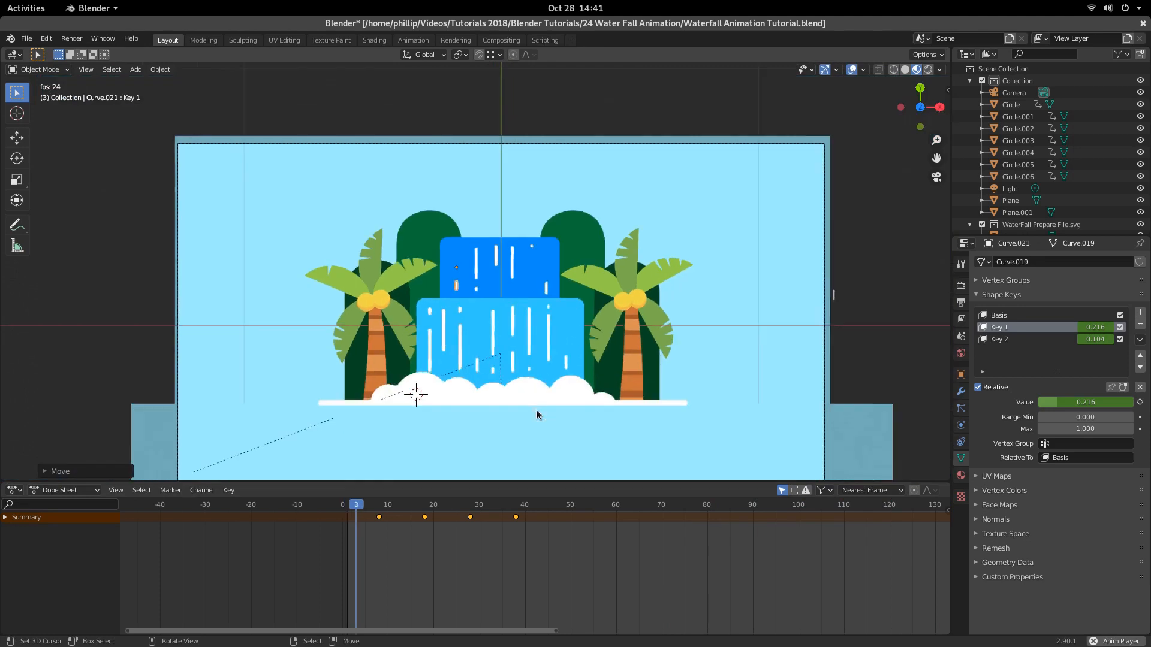
pyautogui.click(806, 351)
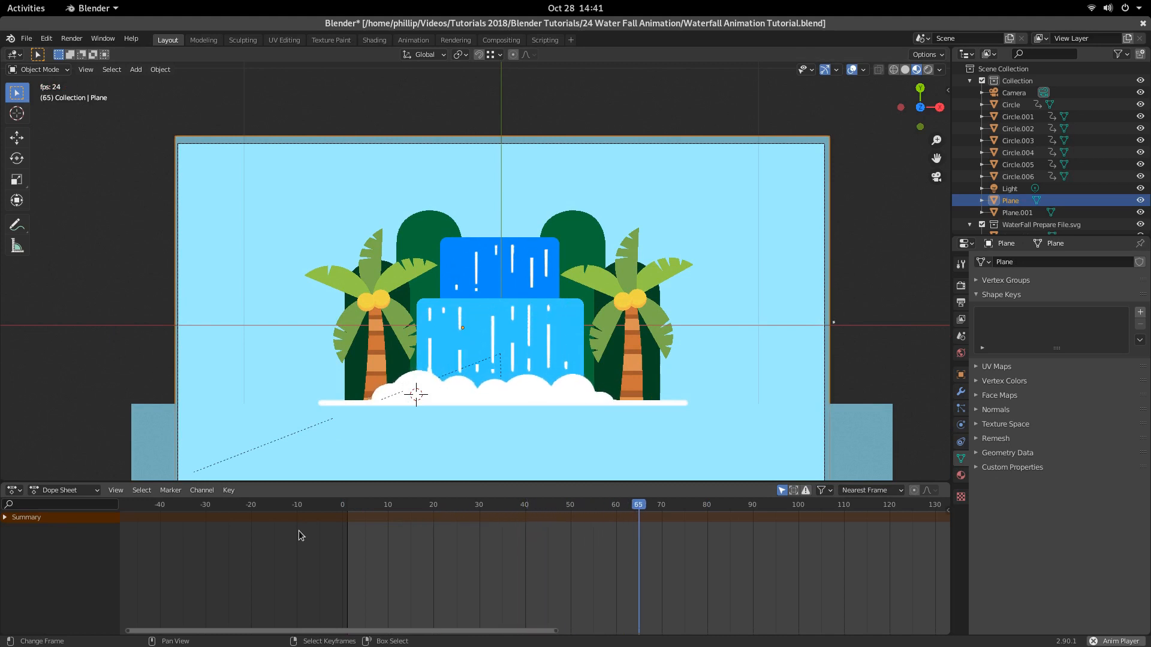
pyautogui.press('space')
# Step: Try placing a duplicate of the upper waterfall's leftmost streak straight above the original and play the animation
pyautogui.scroll(3, 412, 312)
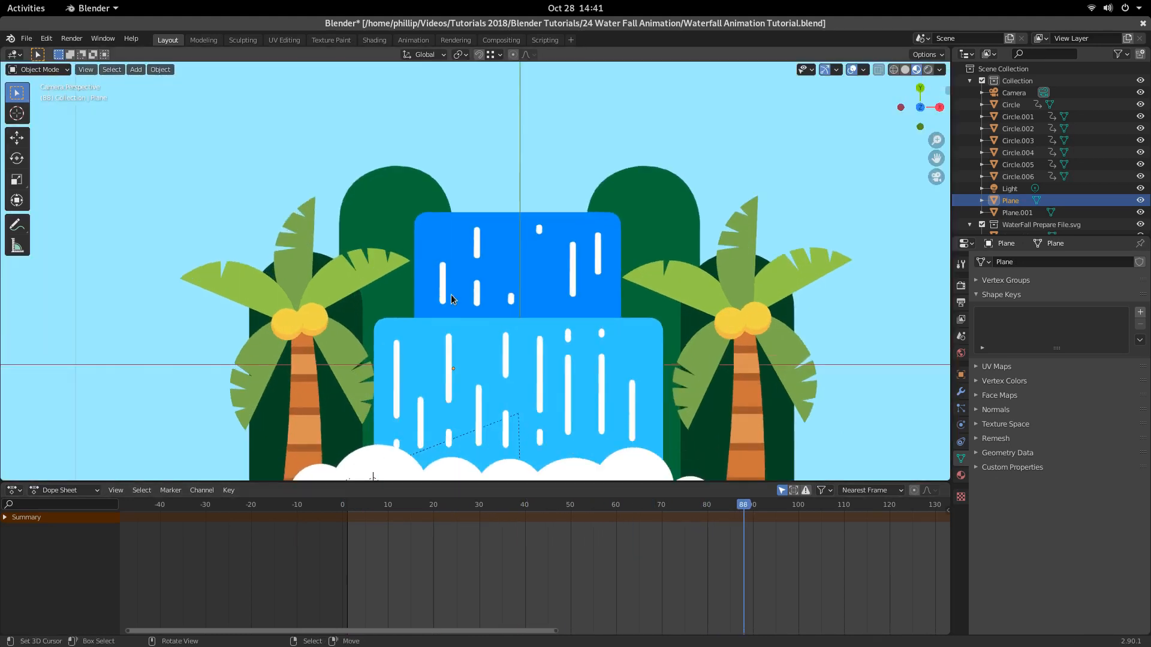
pyautogui.click(451, 294)
pyautogui.moveTo(440, 292); pyautogui.dragTo(441, 256)
pyautogui.rightClick(440, 260)
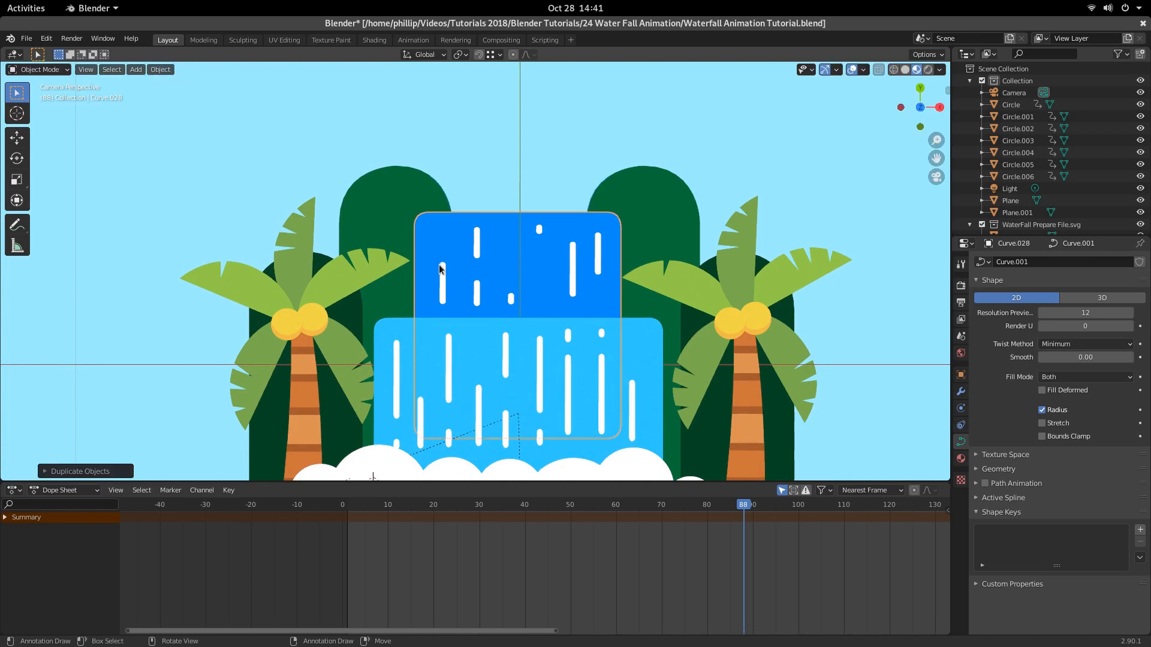
pyautogui.rightClick(444, 277)
pyautogui.hotkey('shift', 'd')
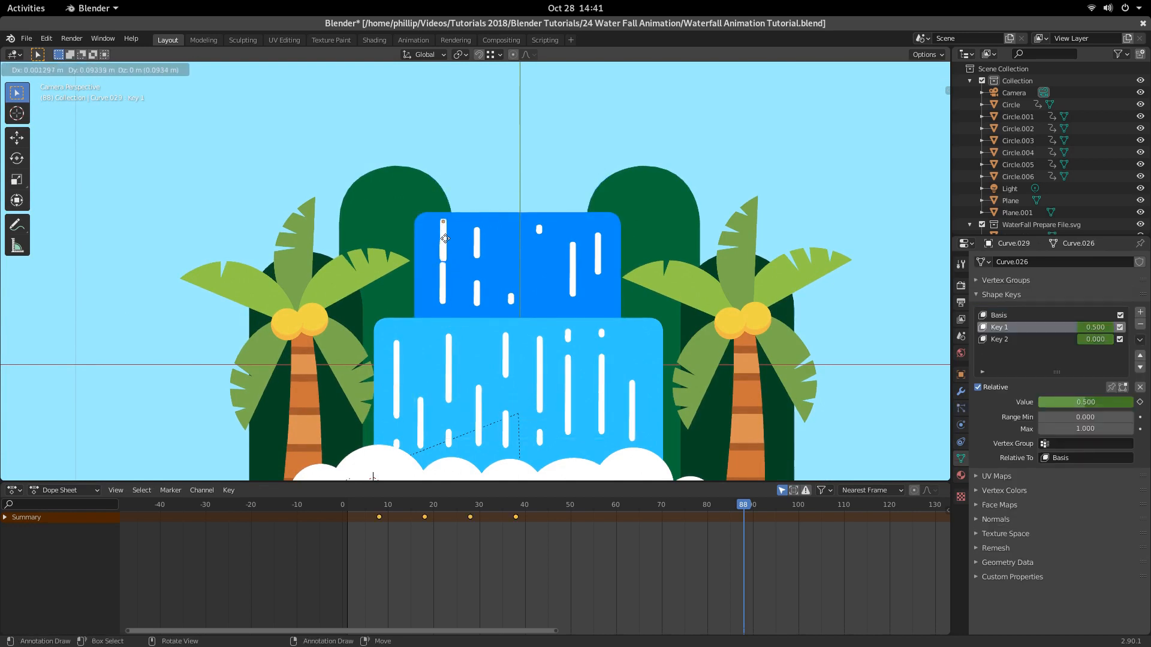
pyautogui.click(447, 243)
pyautogui.press('space')
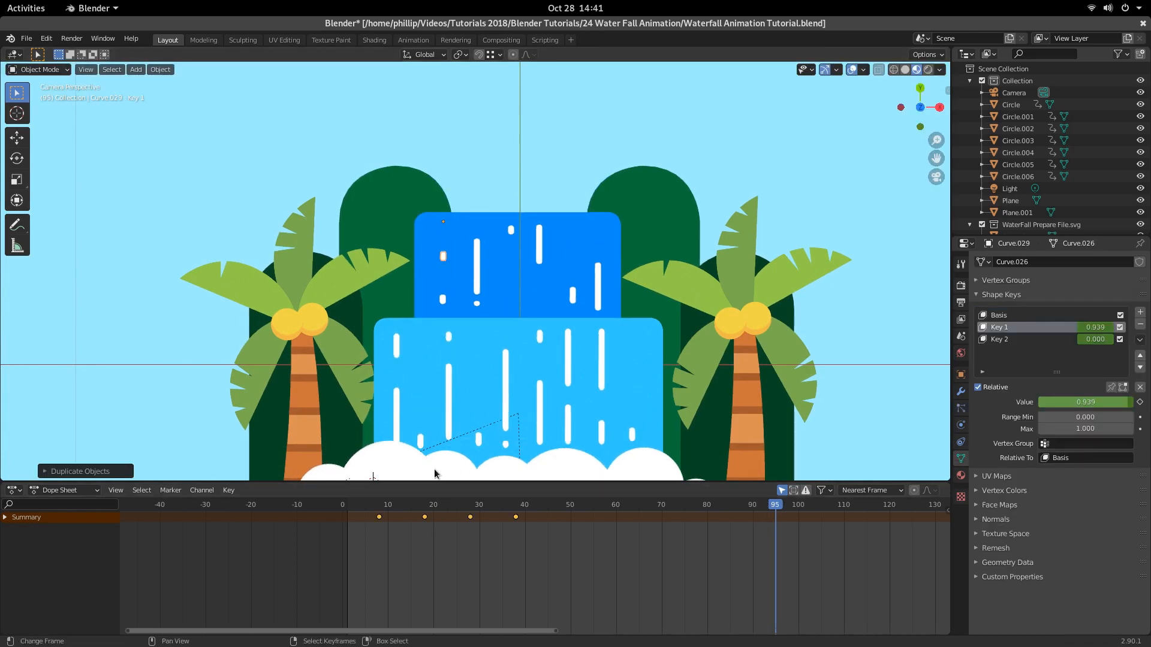
pyautogui.press('Escape')
pyautogui.click(448, 289)
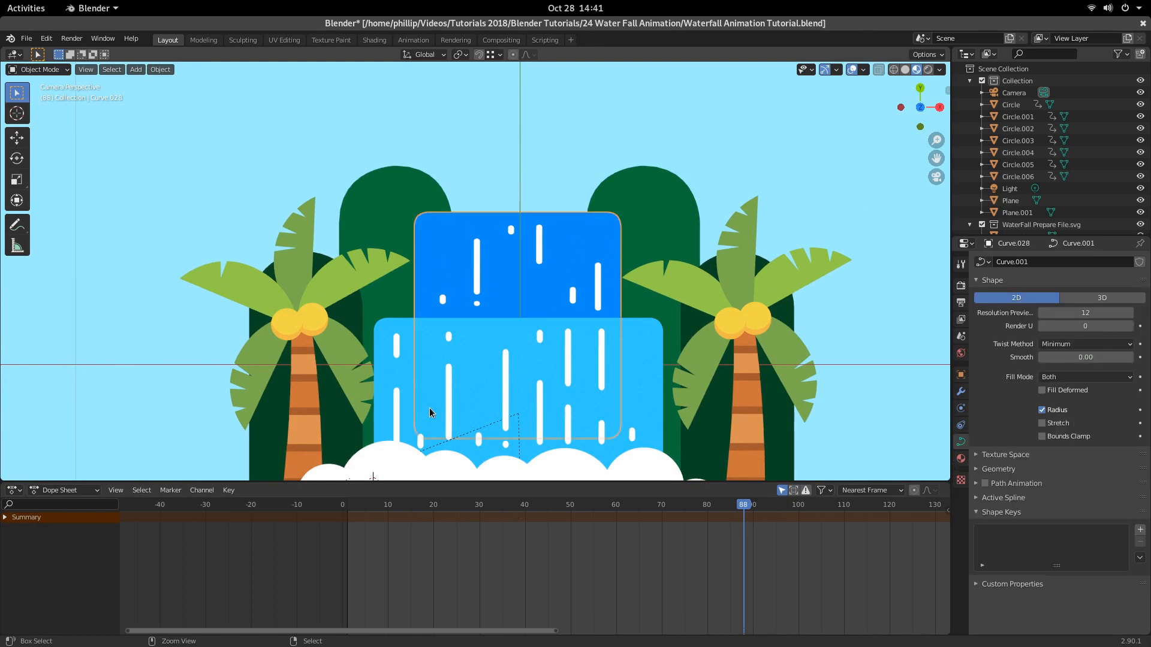
# Step: Duplicate the upper waterfall's leftmost streak in place and shift the copy's keyframes 16 frames later while checking the playback
pyautogui.click(441, 300)
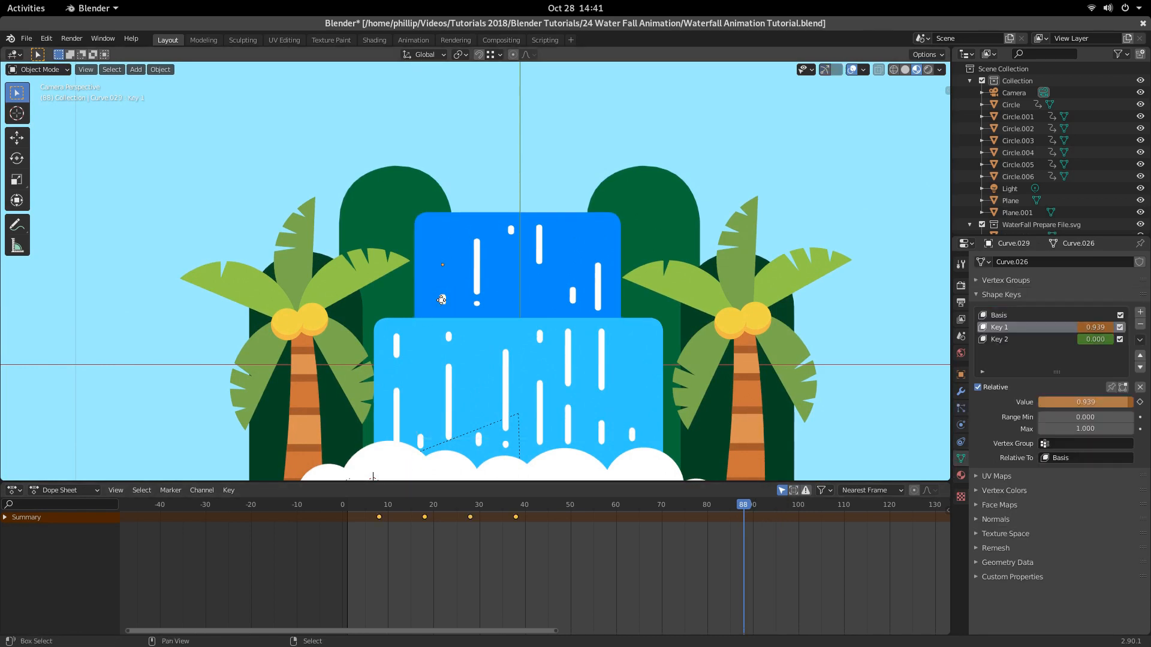
pyautogui.press('g')
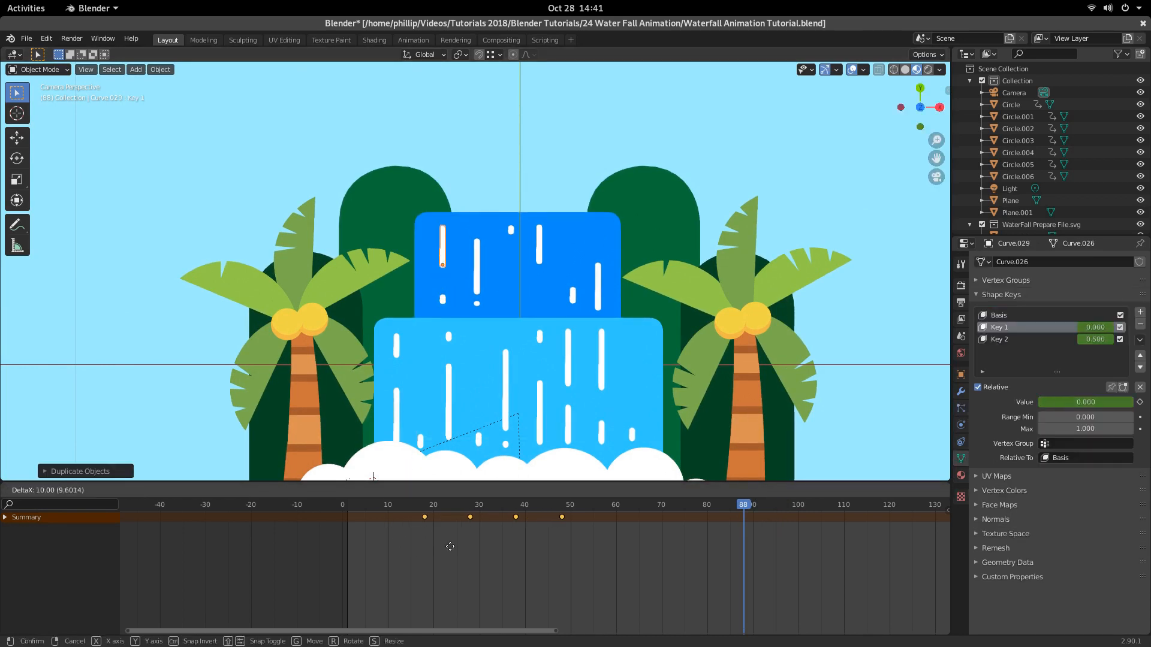
pyautogui.click(458, 548)
pyautogui.press('space')
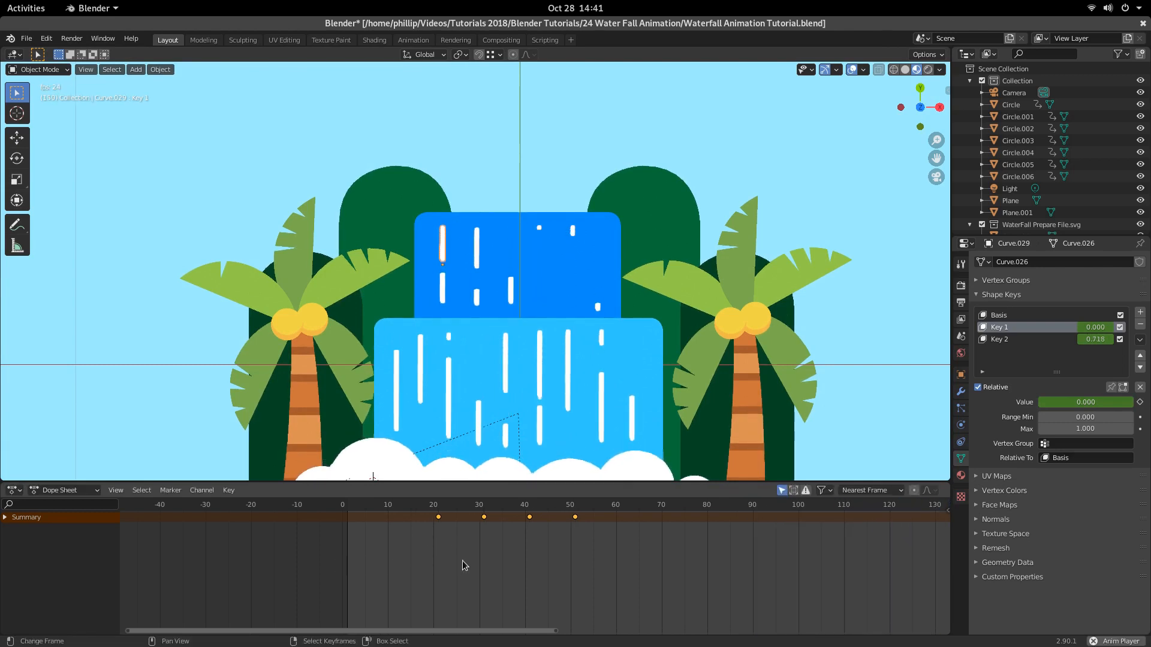
pyautogui.press('g')
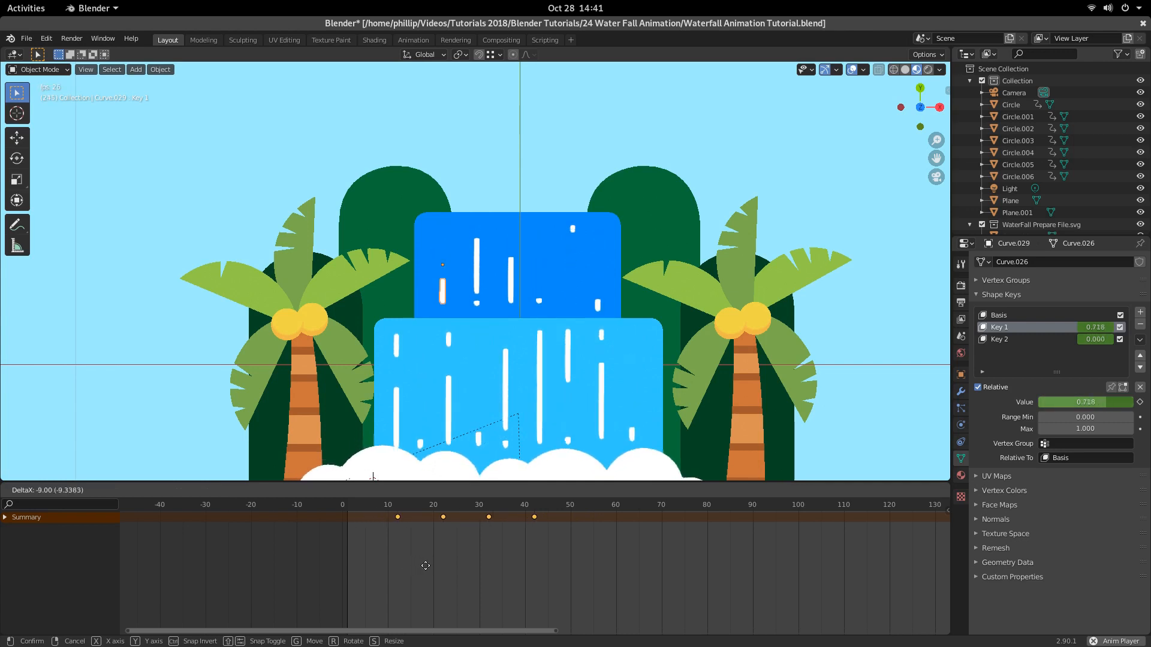
pyautogui.click(475, 577)
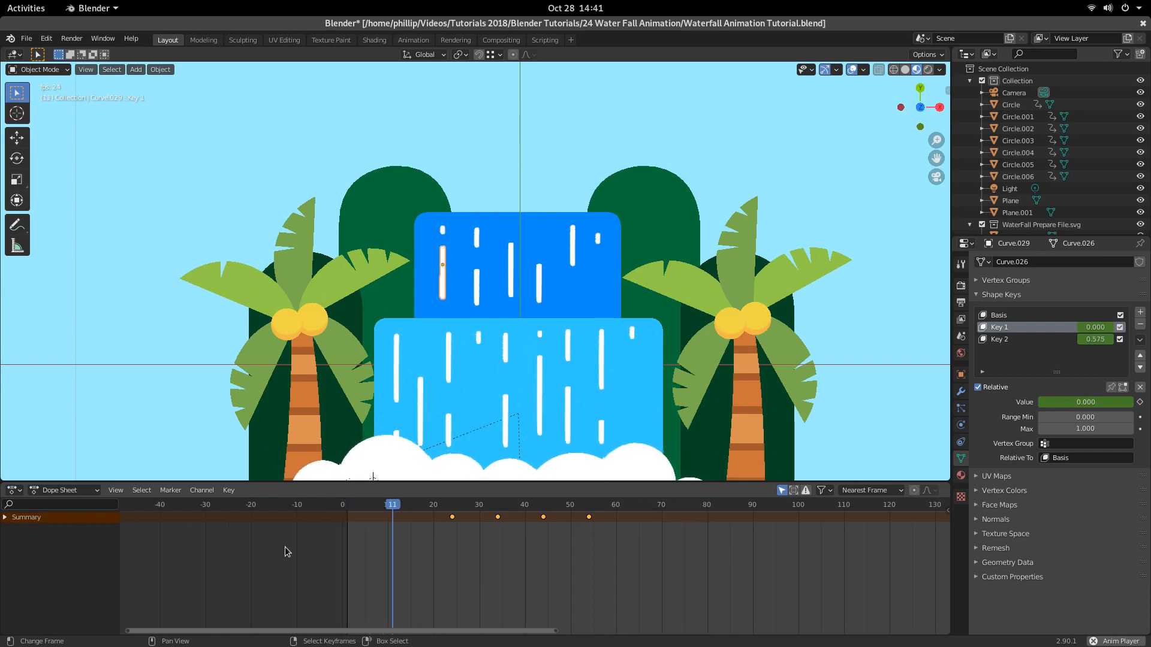